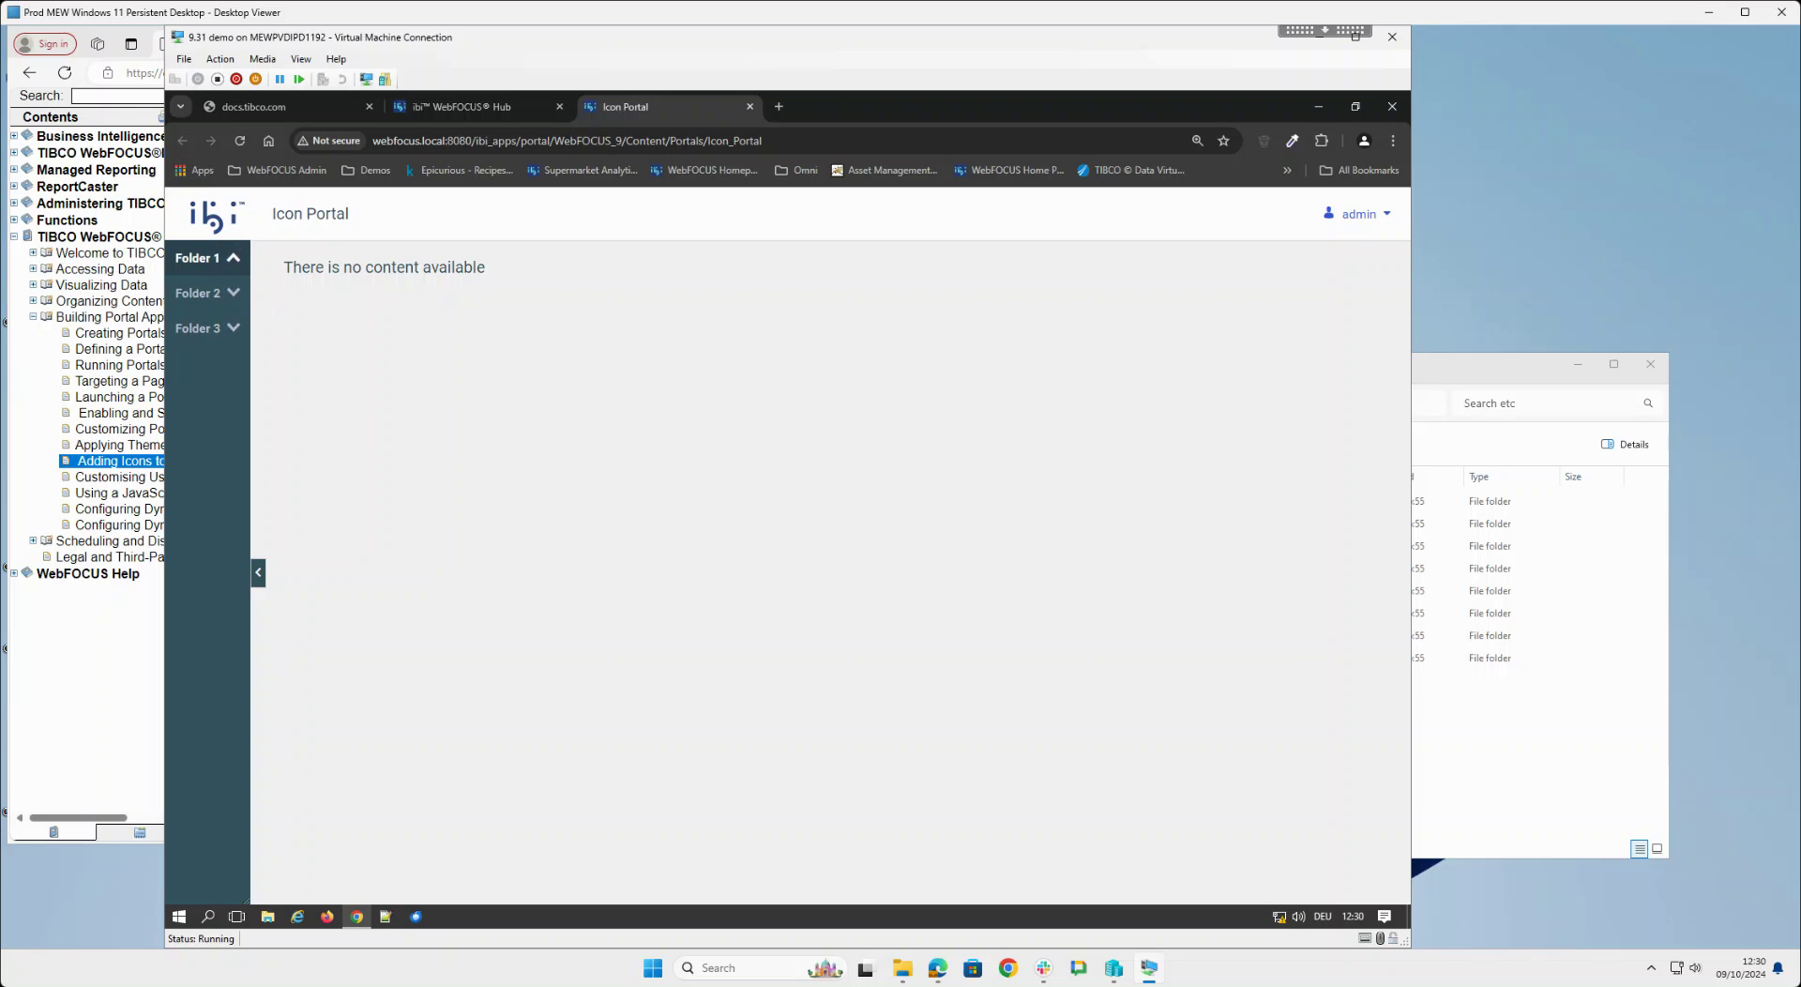
Check the contents of Folder 2 and Folder 3 in the Icon Portal.
click(198, 293)
click(198, 327)
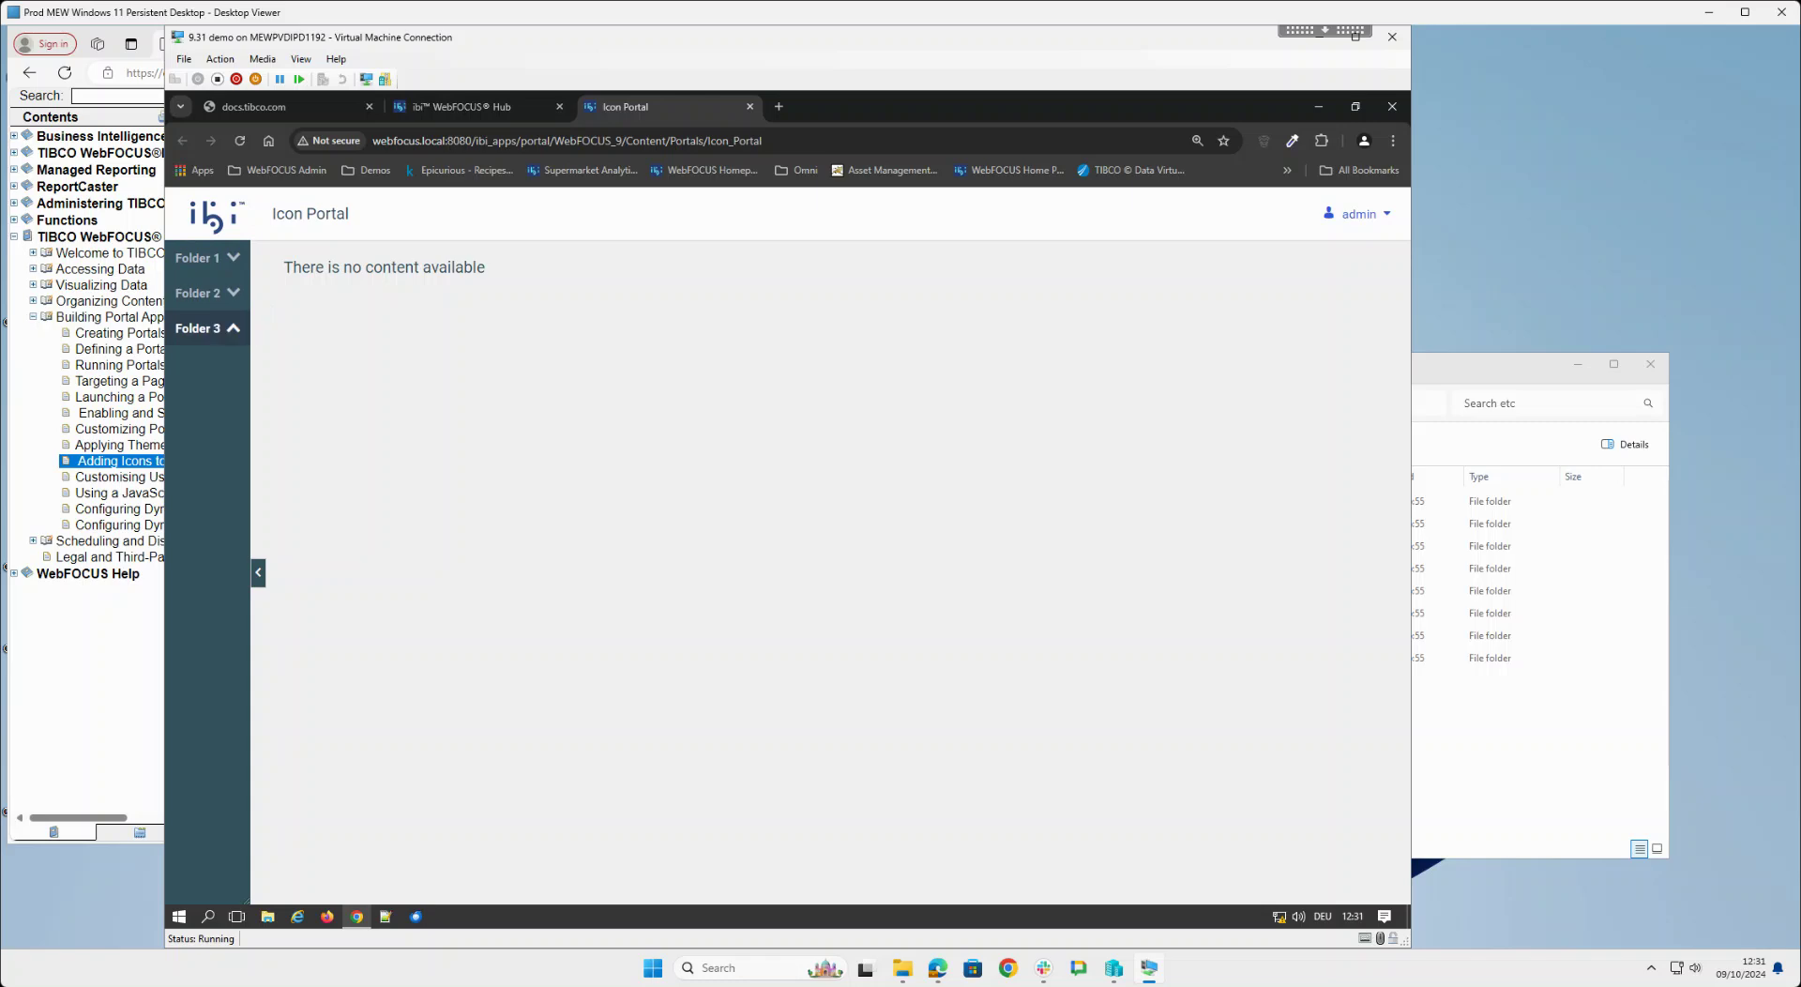
Move the virtual machine window aside, then bring the Adding Icons to Portal Levels help topic forward and widen its window.
drag(491, 40, 938, 67)
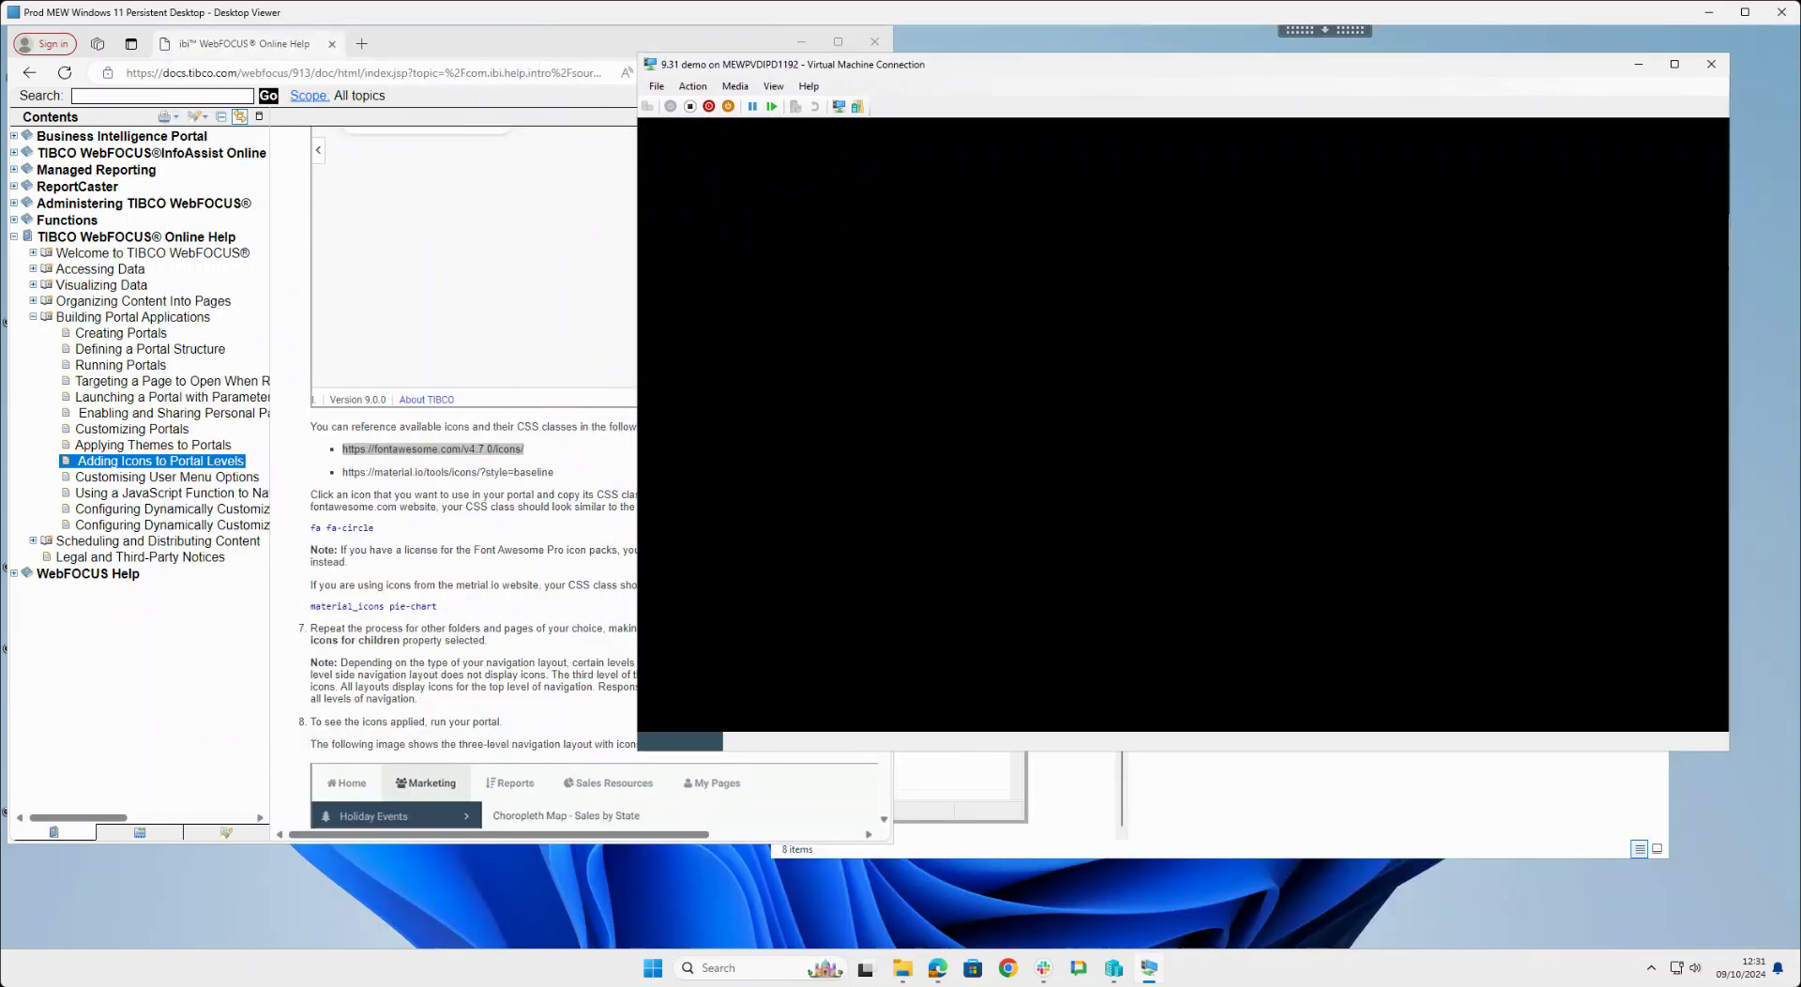
click(553, 309)
scroll(554, 310, up, 5)
scroll(577, 478, up, 3)
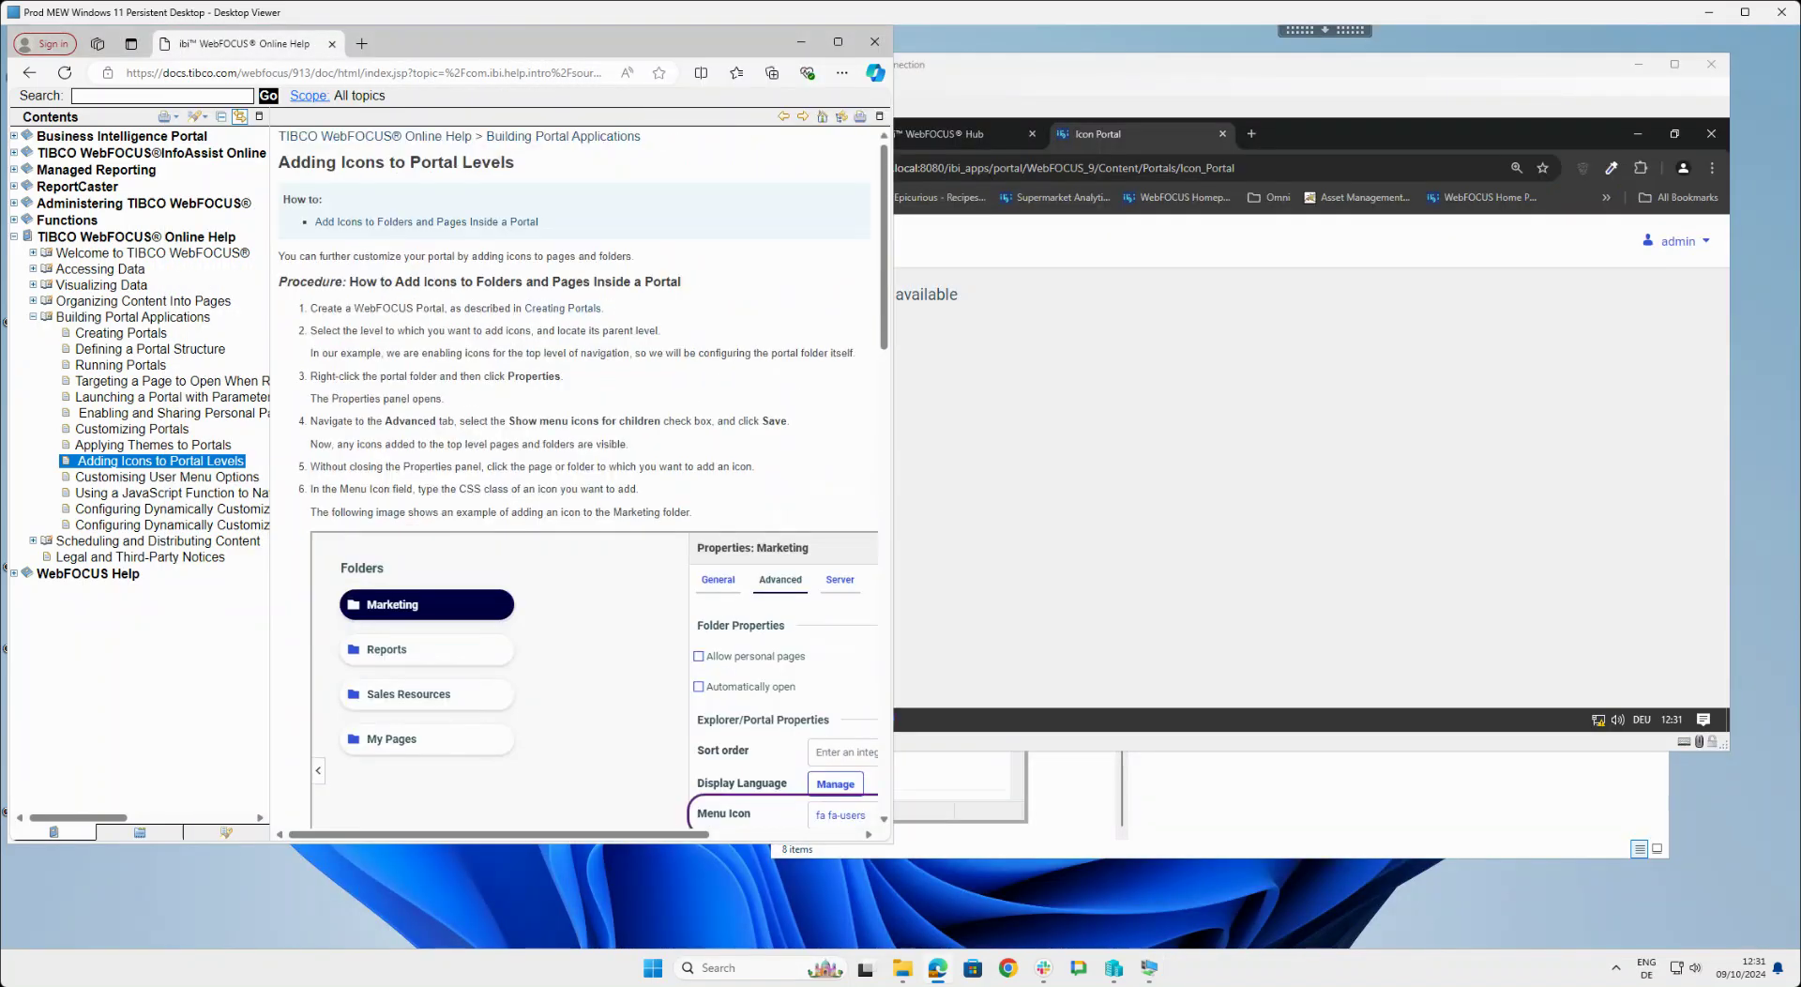
scroll(577, 478, down, 3)
scroll(576, 479, down, 2)
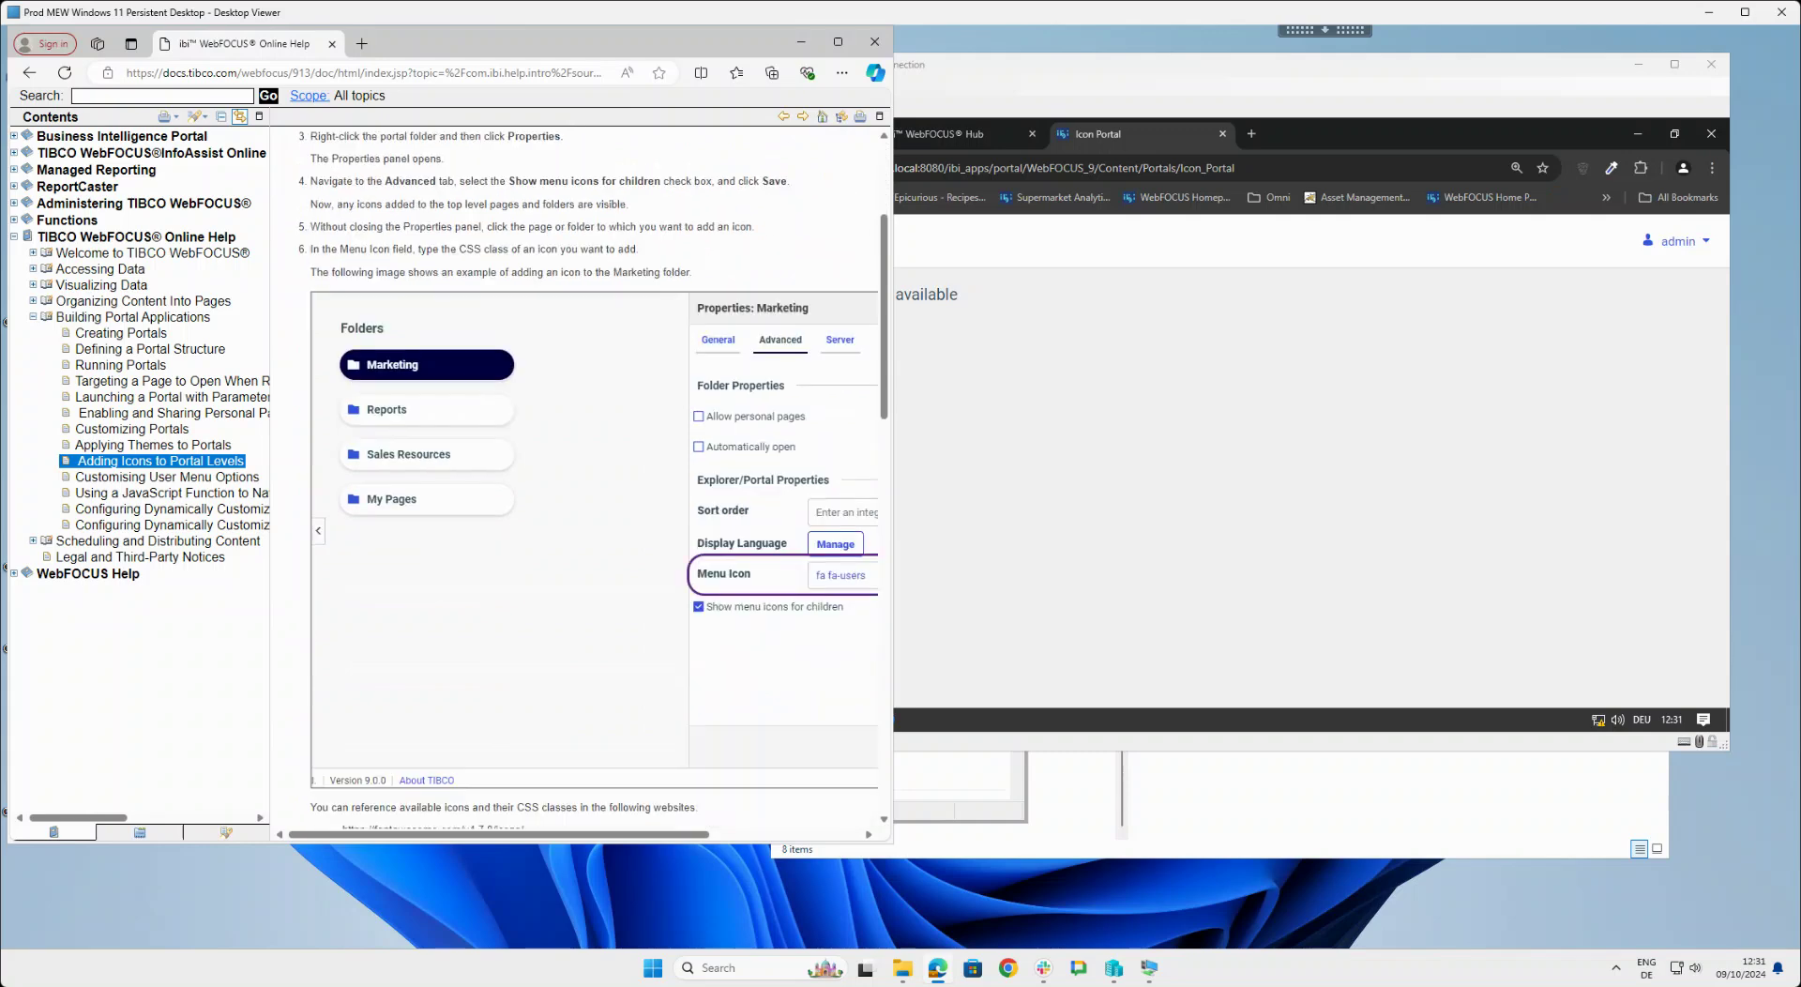
drag(891, 469, 1132, 469)
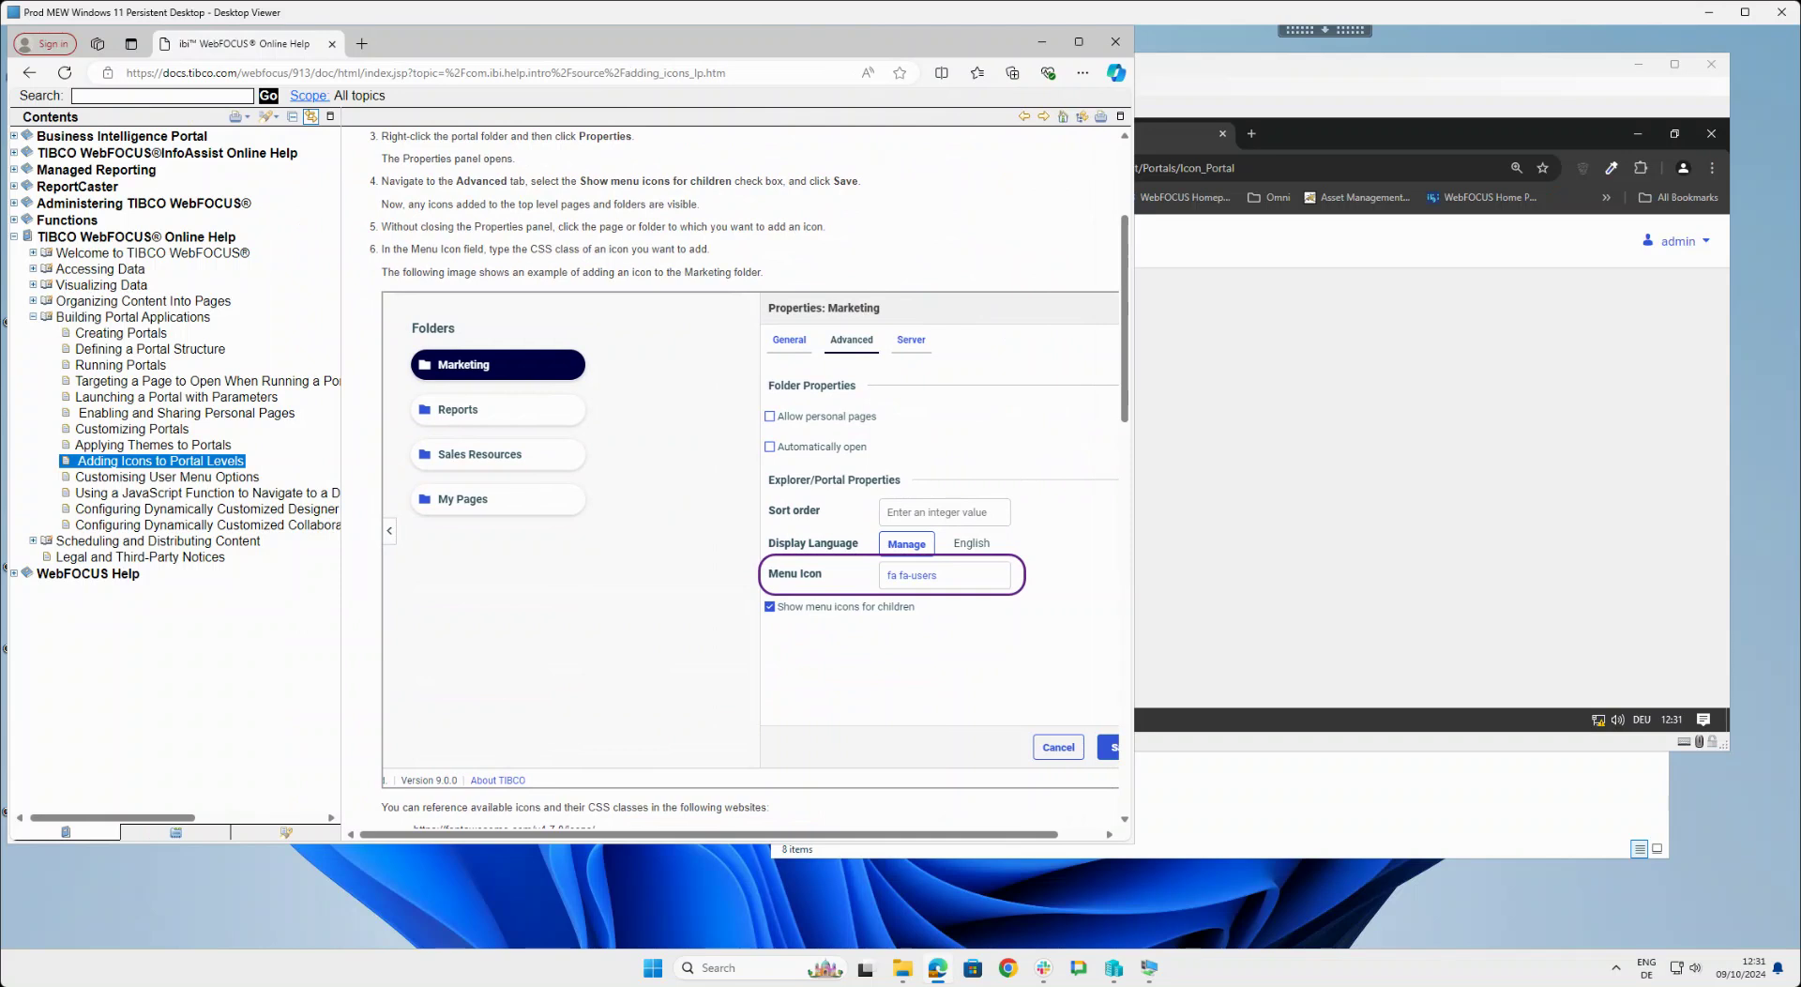
Read the help topic through to its example images and select the fontawesome.com/v4.7.0/icons address among the icon reference websites.
scroll(750, 469, down, 3)
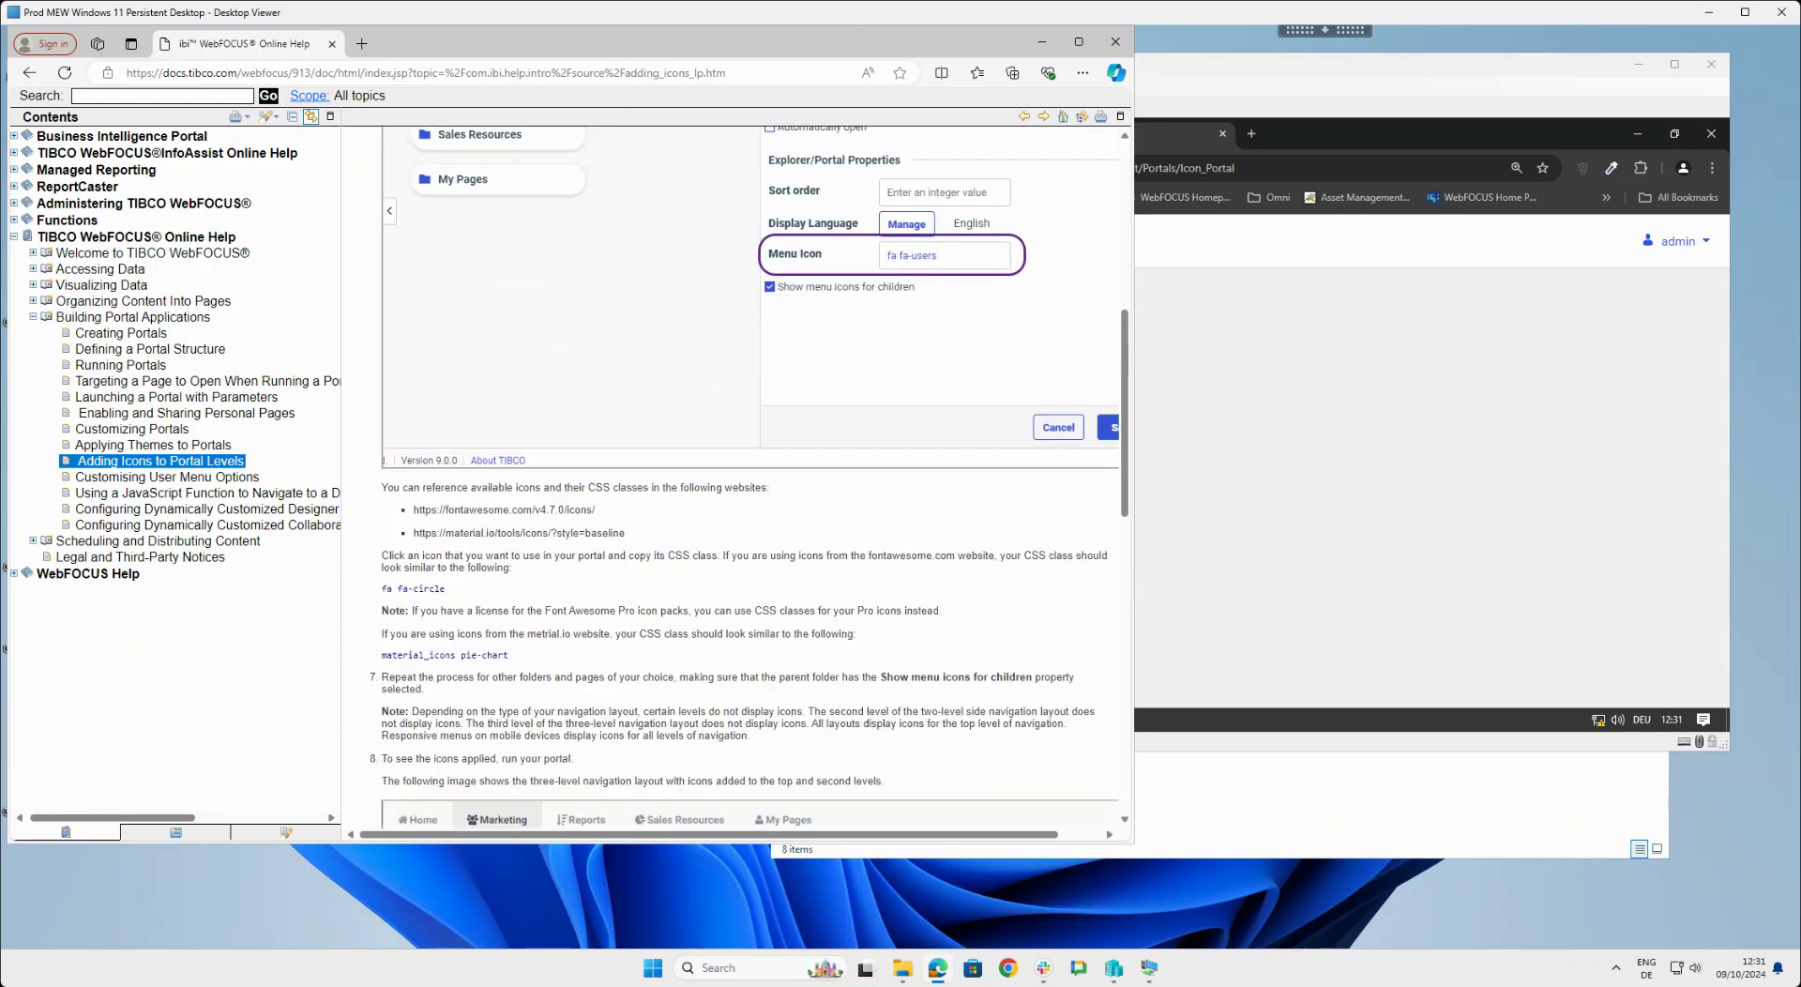
scroll(750, 479, down, 2)
scroll(750, 478, down, 1)
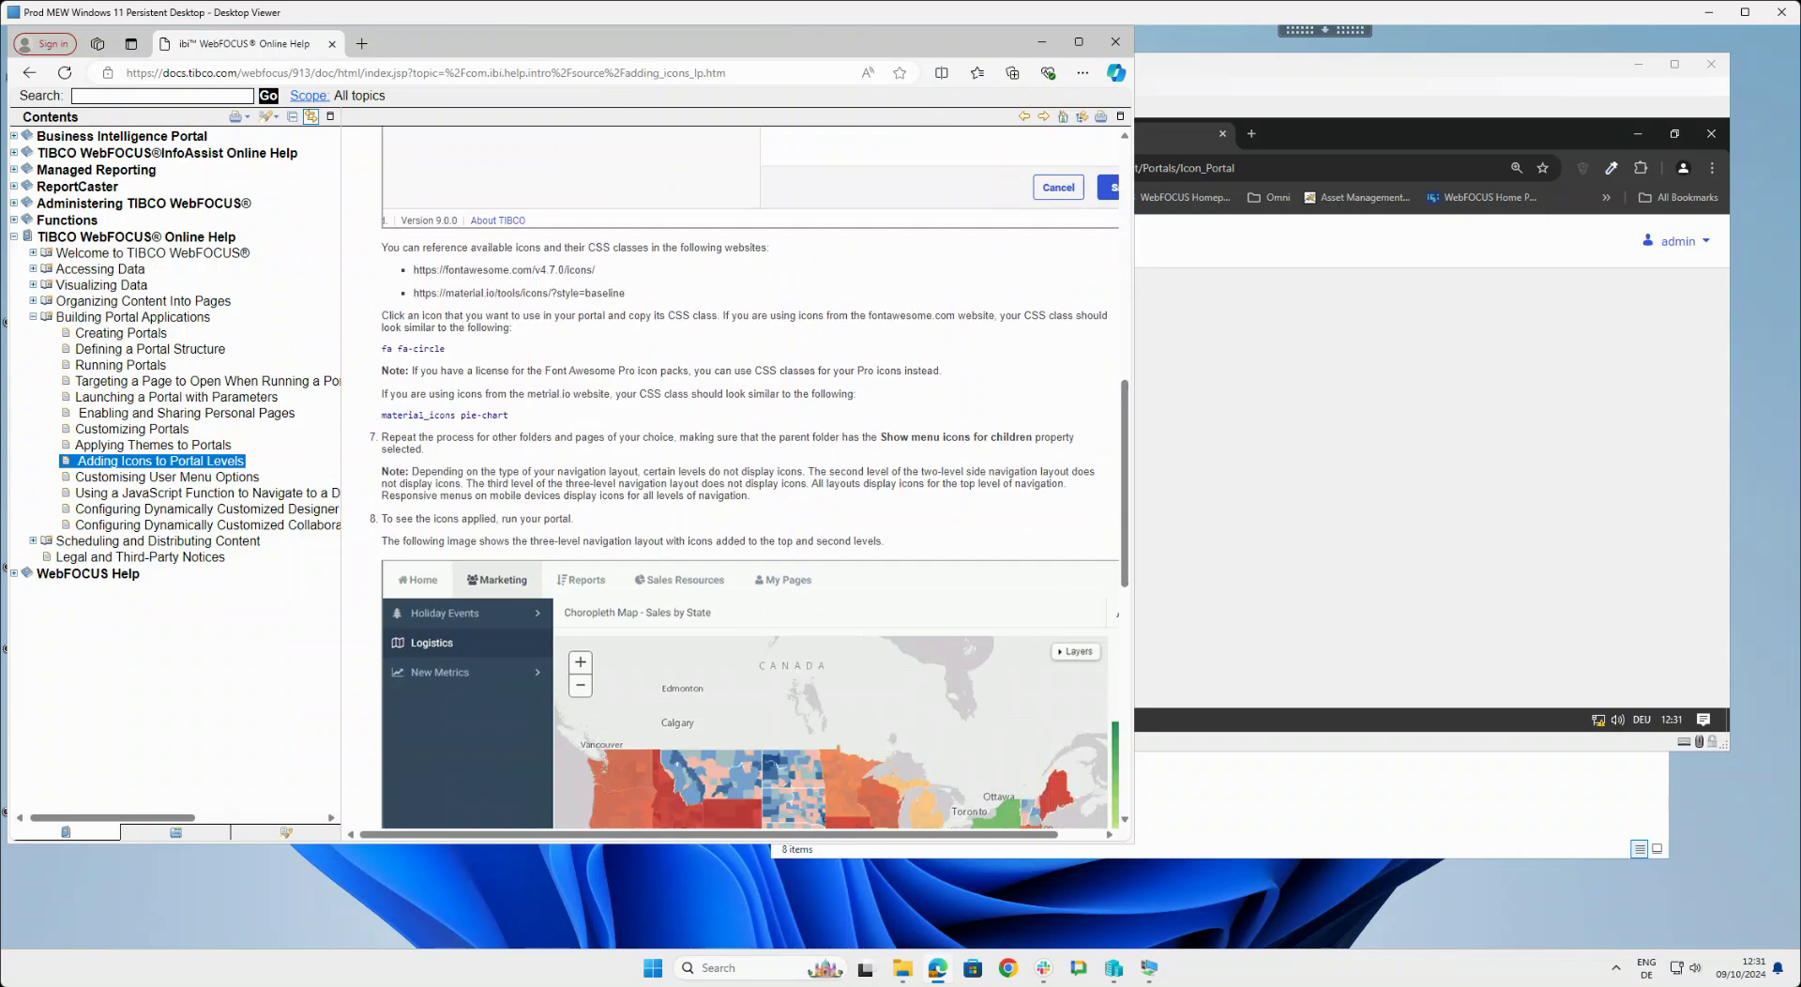
scroll(750, 478, down, 6)
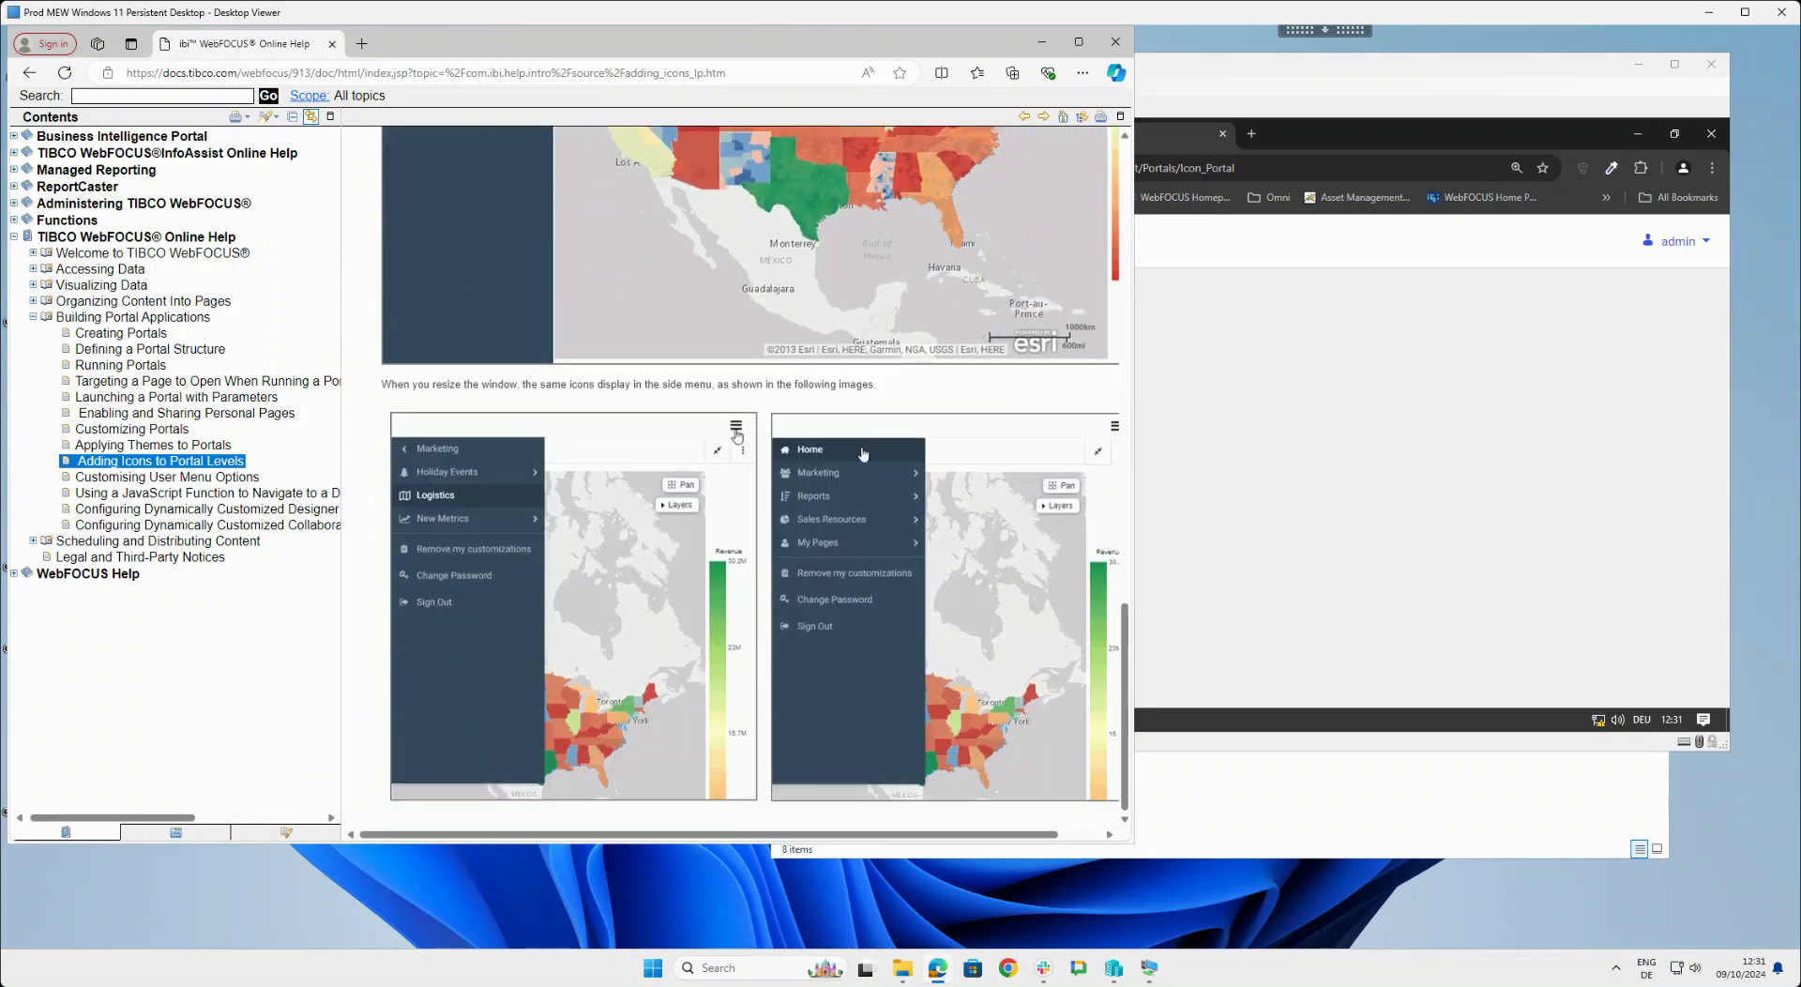
scroll(750, 479, up, 10)
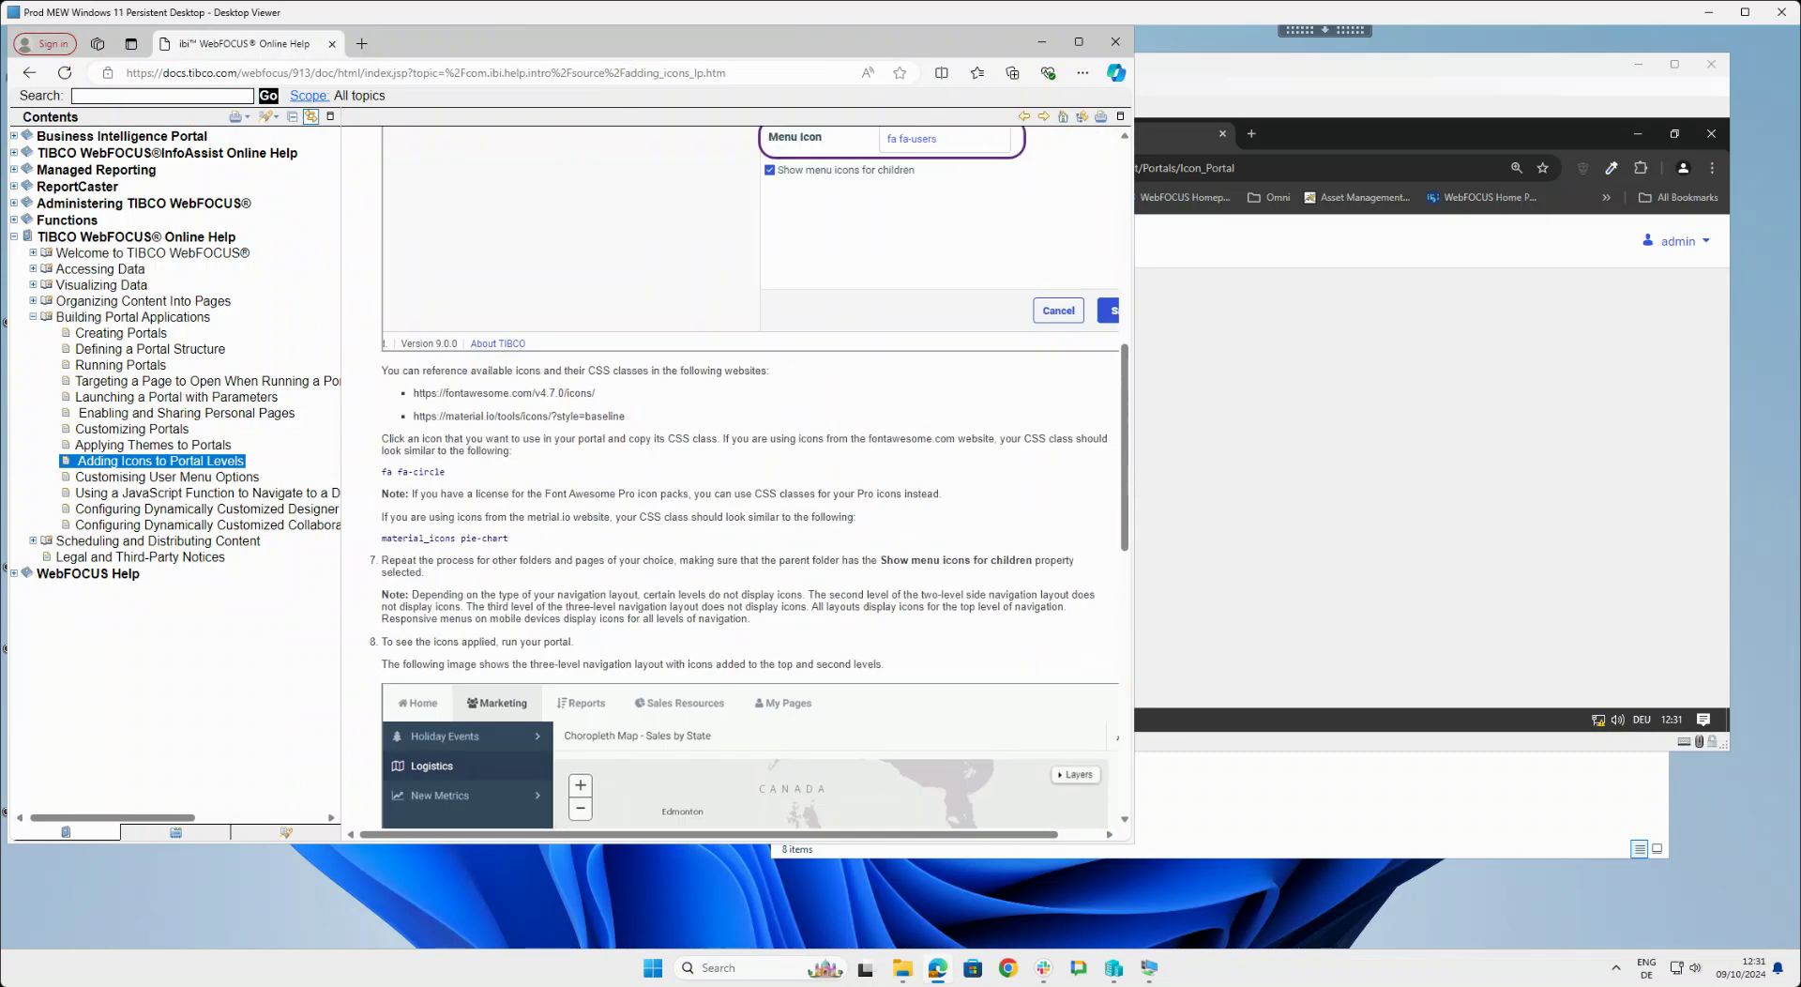
drag(596, 393, 418, 393)
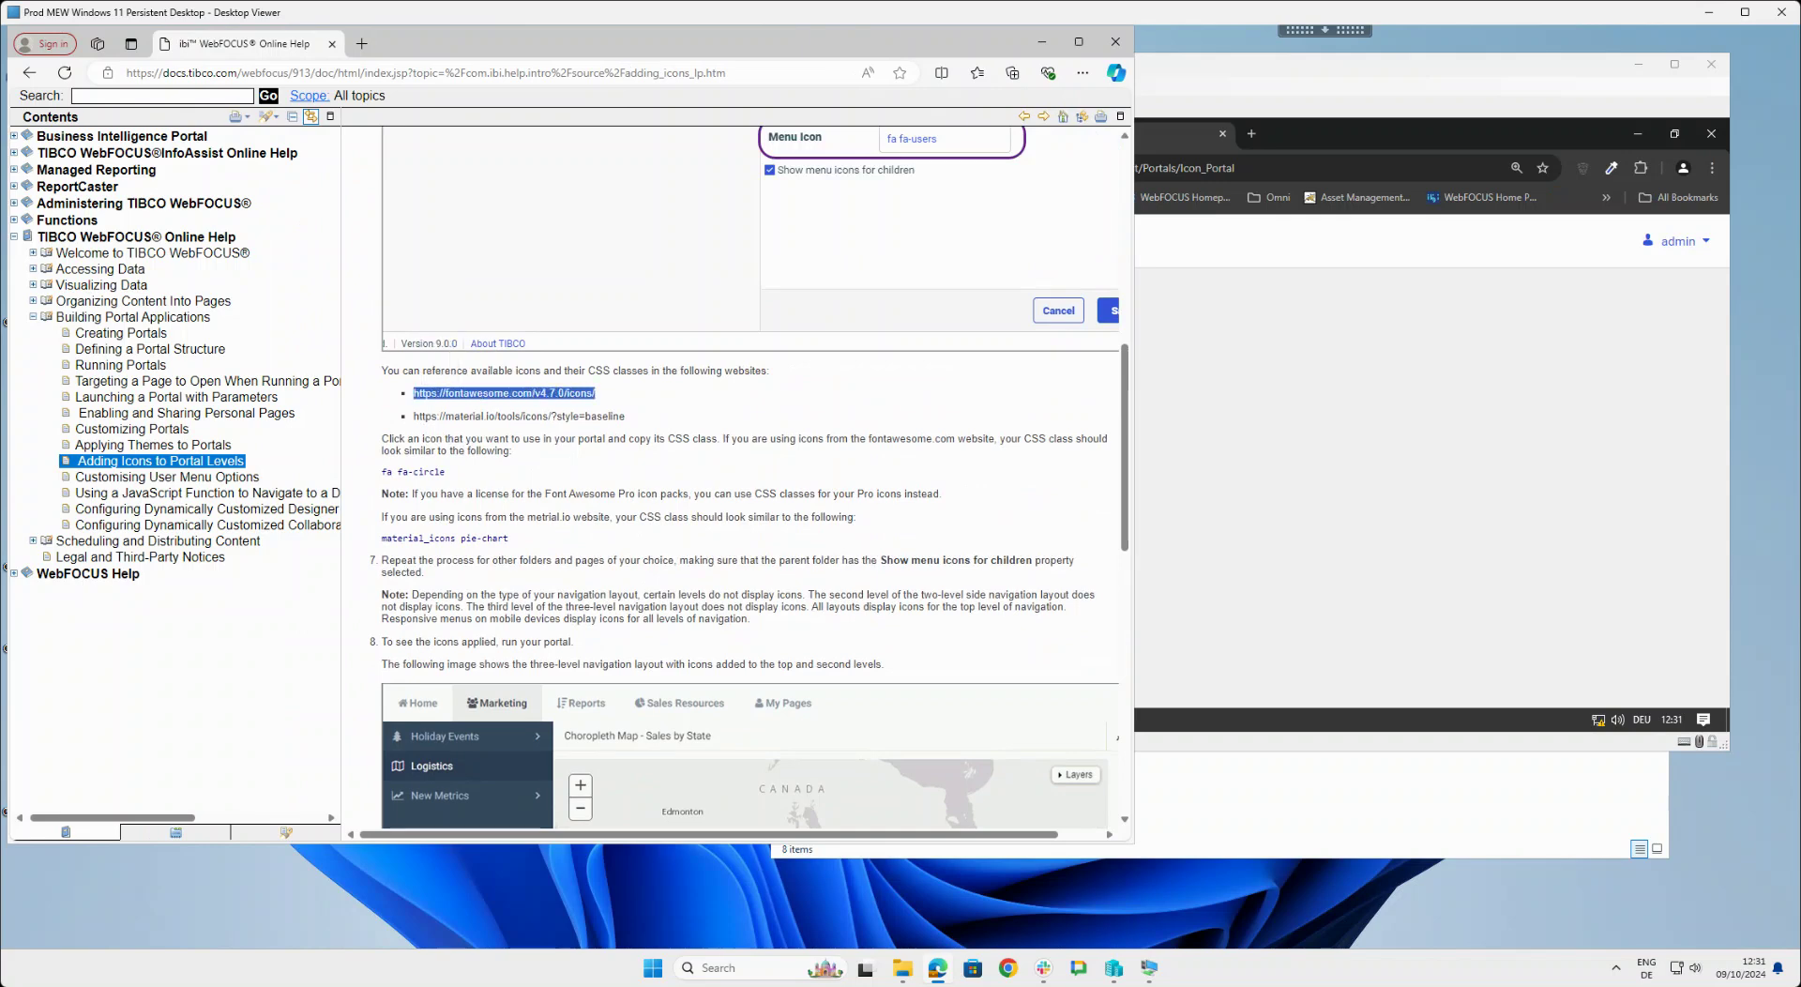
Review the help procedure for adding icons to folders and pages, including the Menu Icon example and CSS class notes.
scroll(751, 478, up, 7)
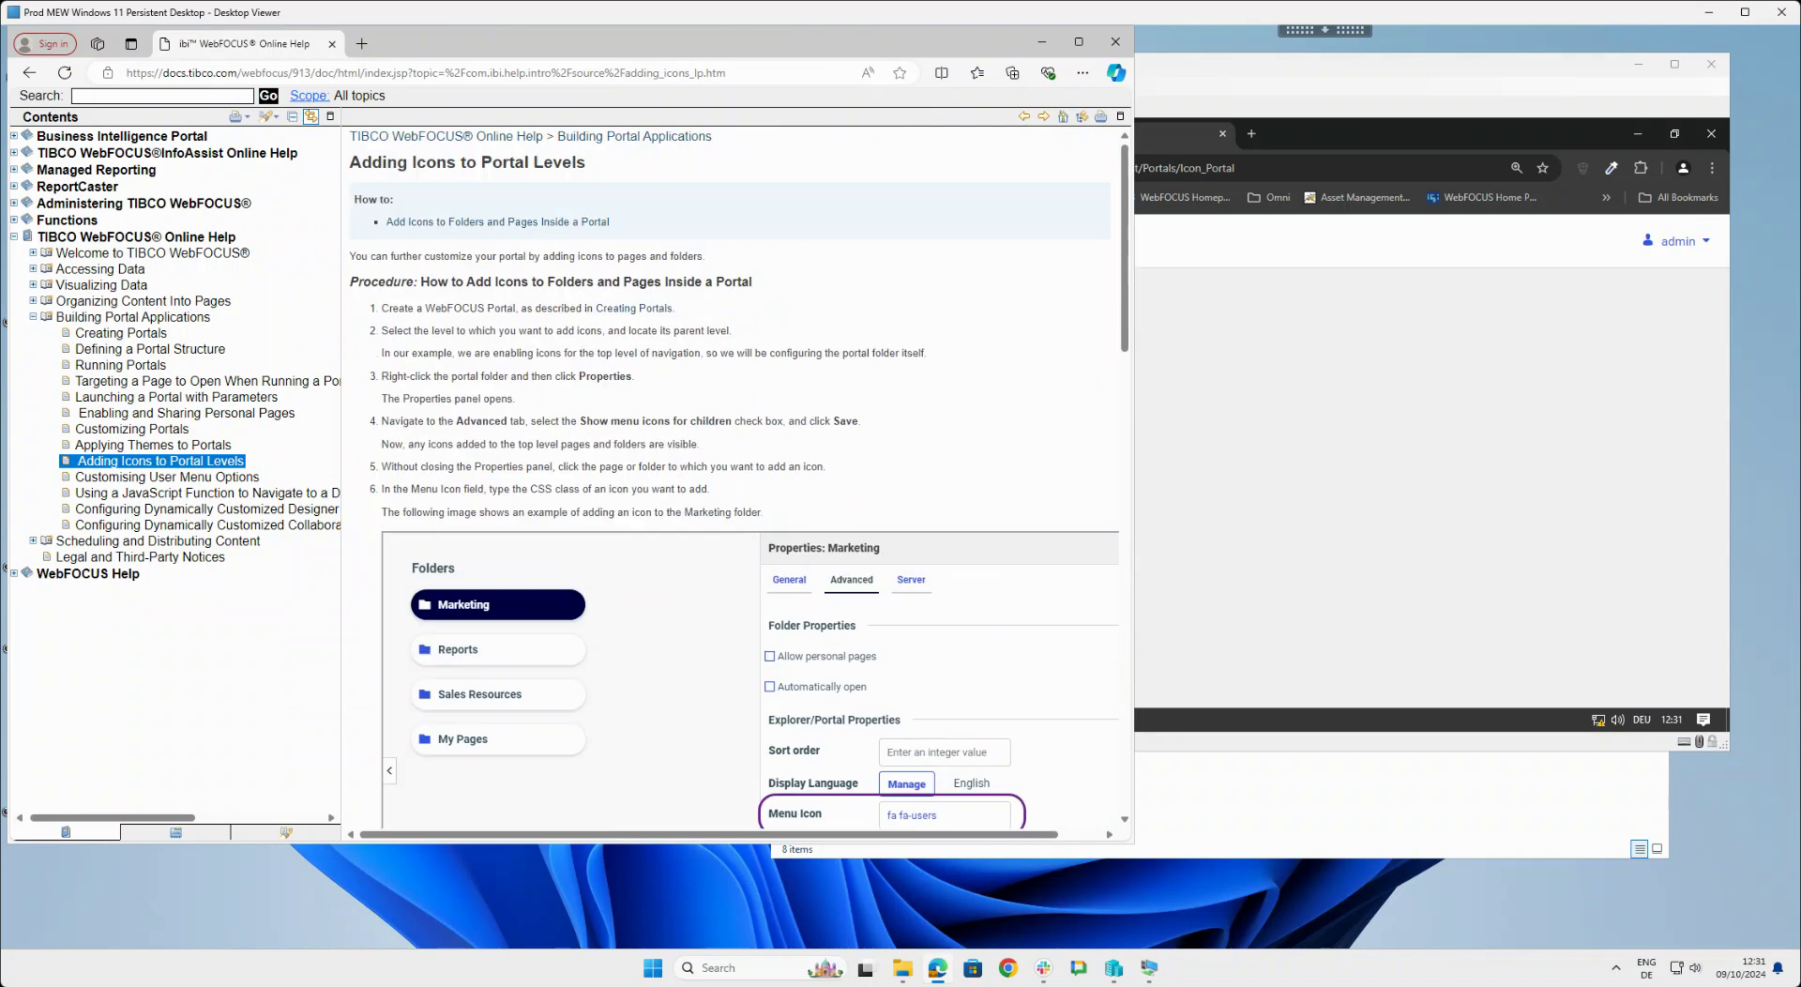
scroll(732, 478, down, 3)
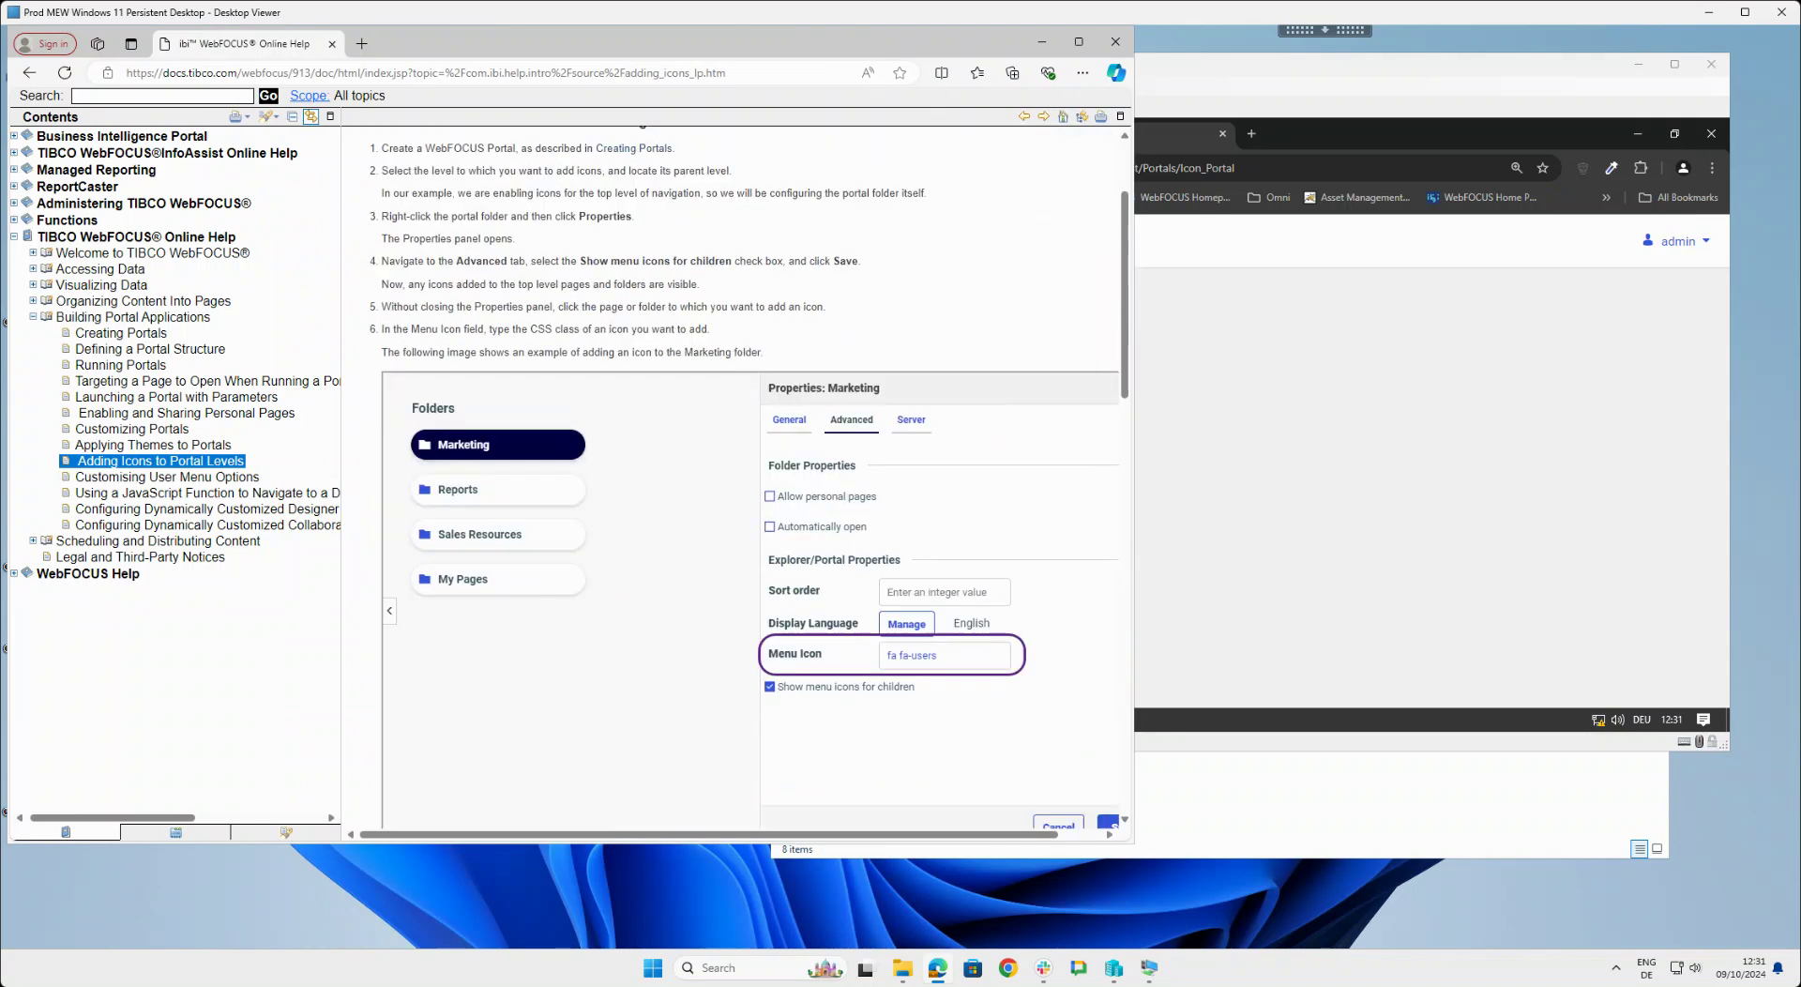
scroll(750, 478, down, 10)
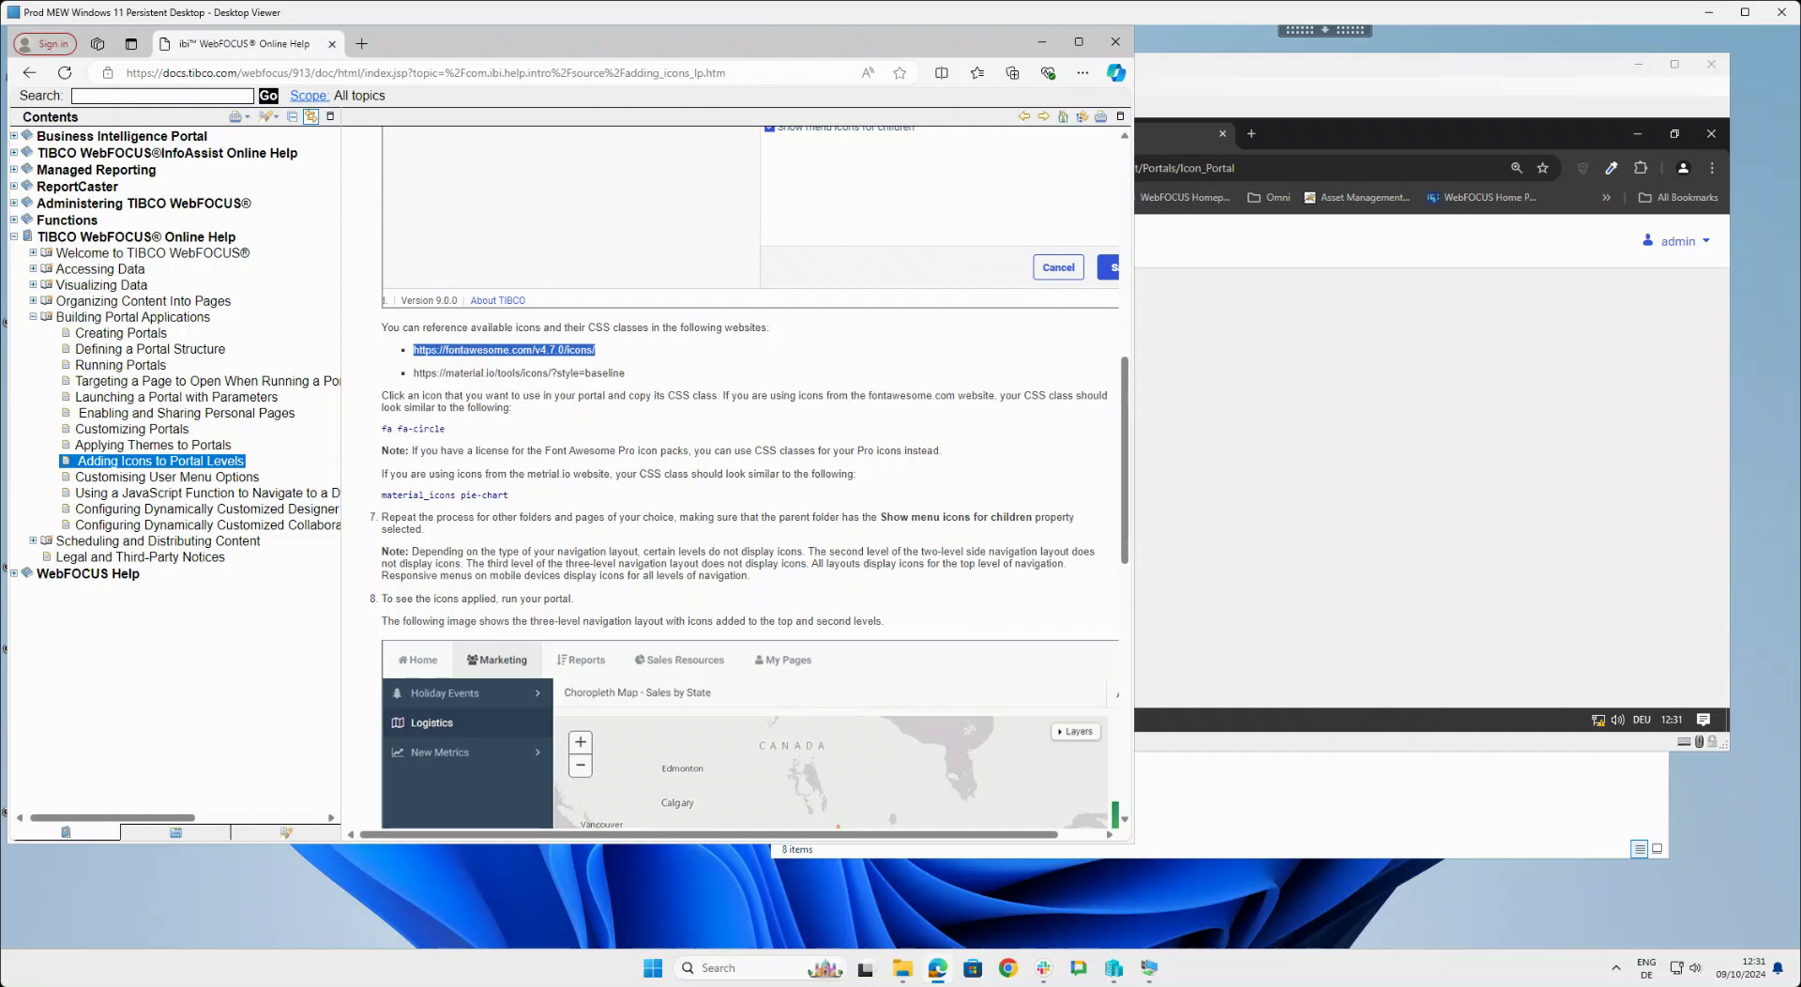
scroll(750, 478, up, 13)
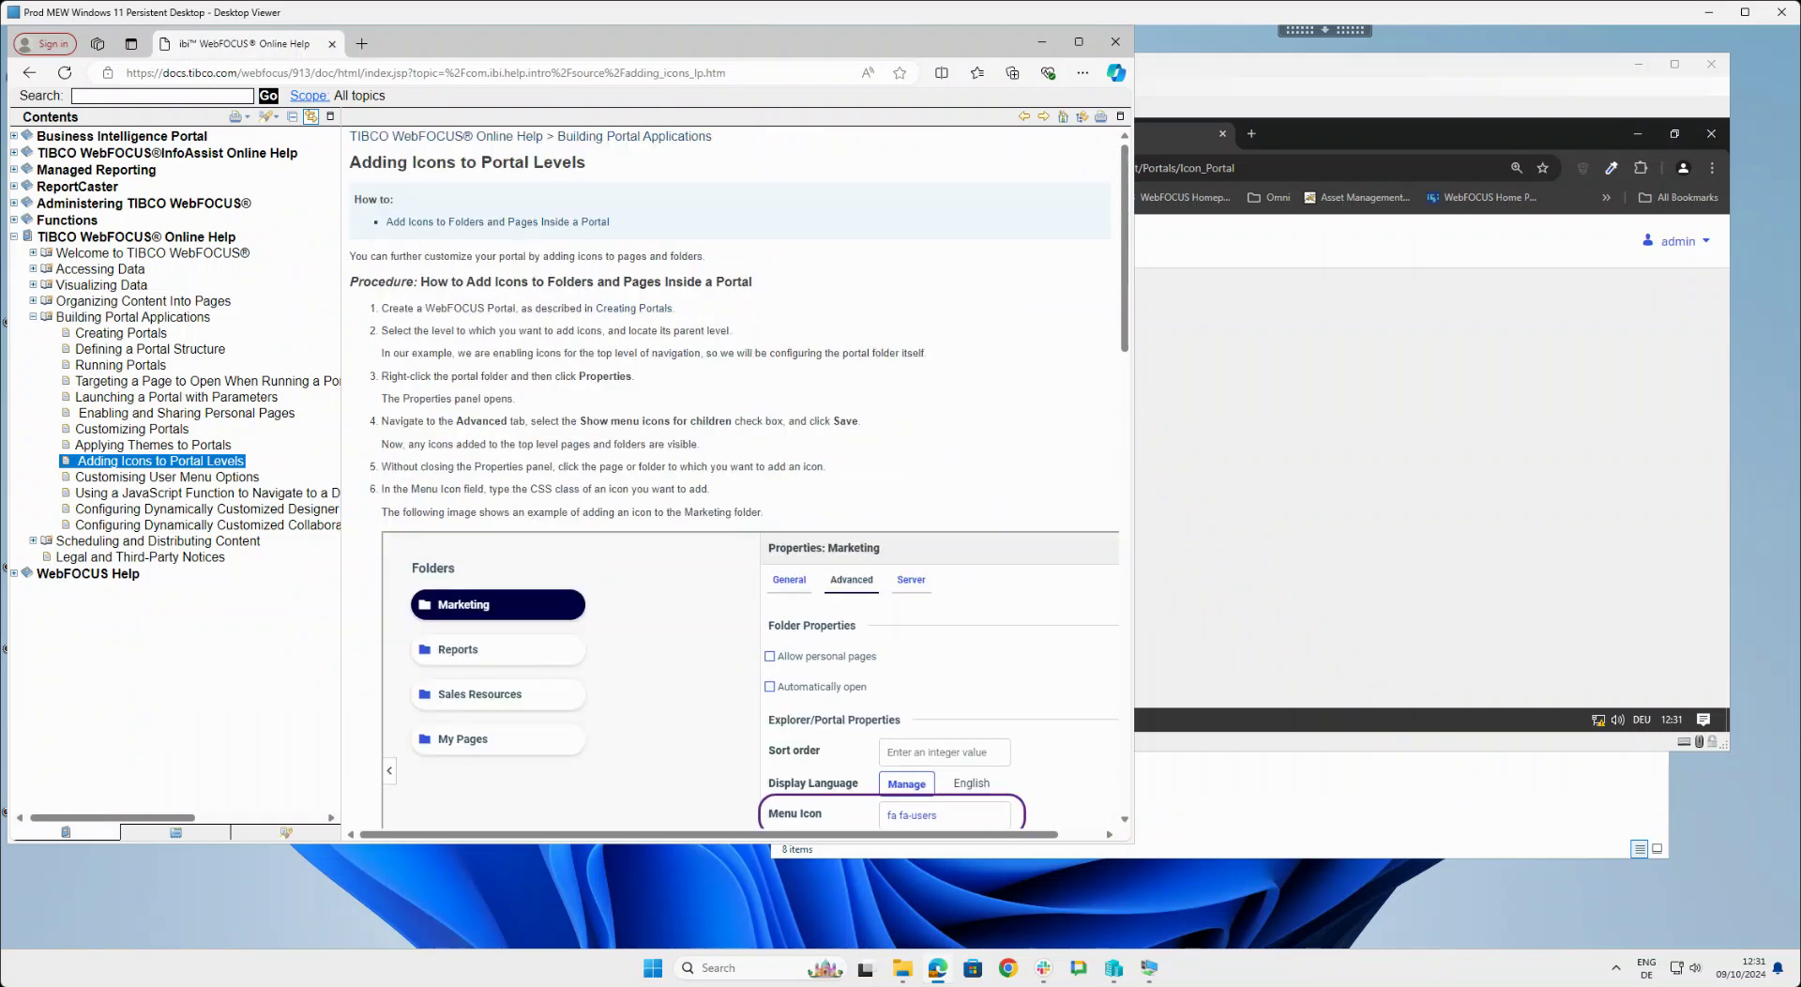
scroll(739, 479, down, 6)
scroll(738, 478, up, 6)
click(361, 44)
text(https://fontawesome.com/v4.7.0/icons/)
key(Return)
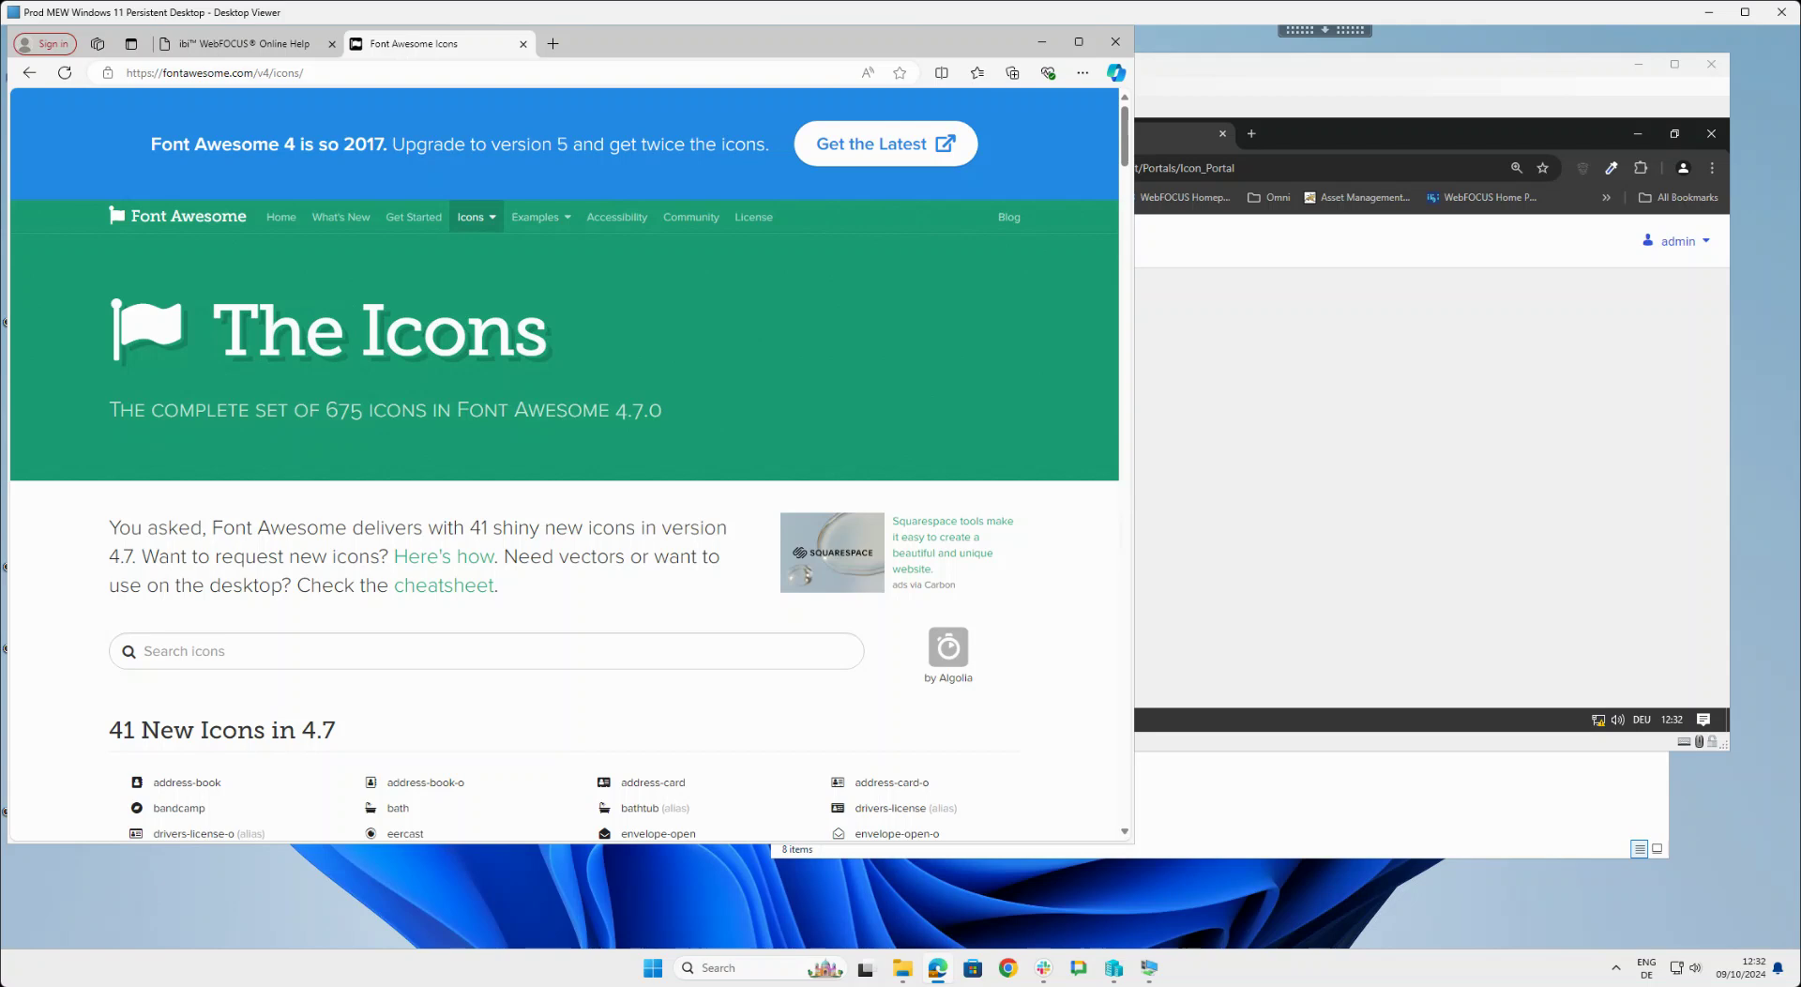
Follow the Get the Latest link to the current Font Awesome site and look over its home page.
click(885, 143)
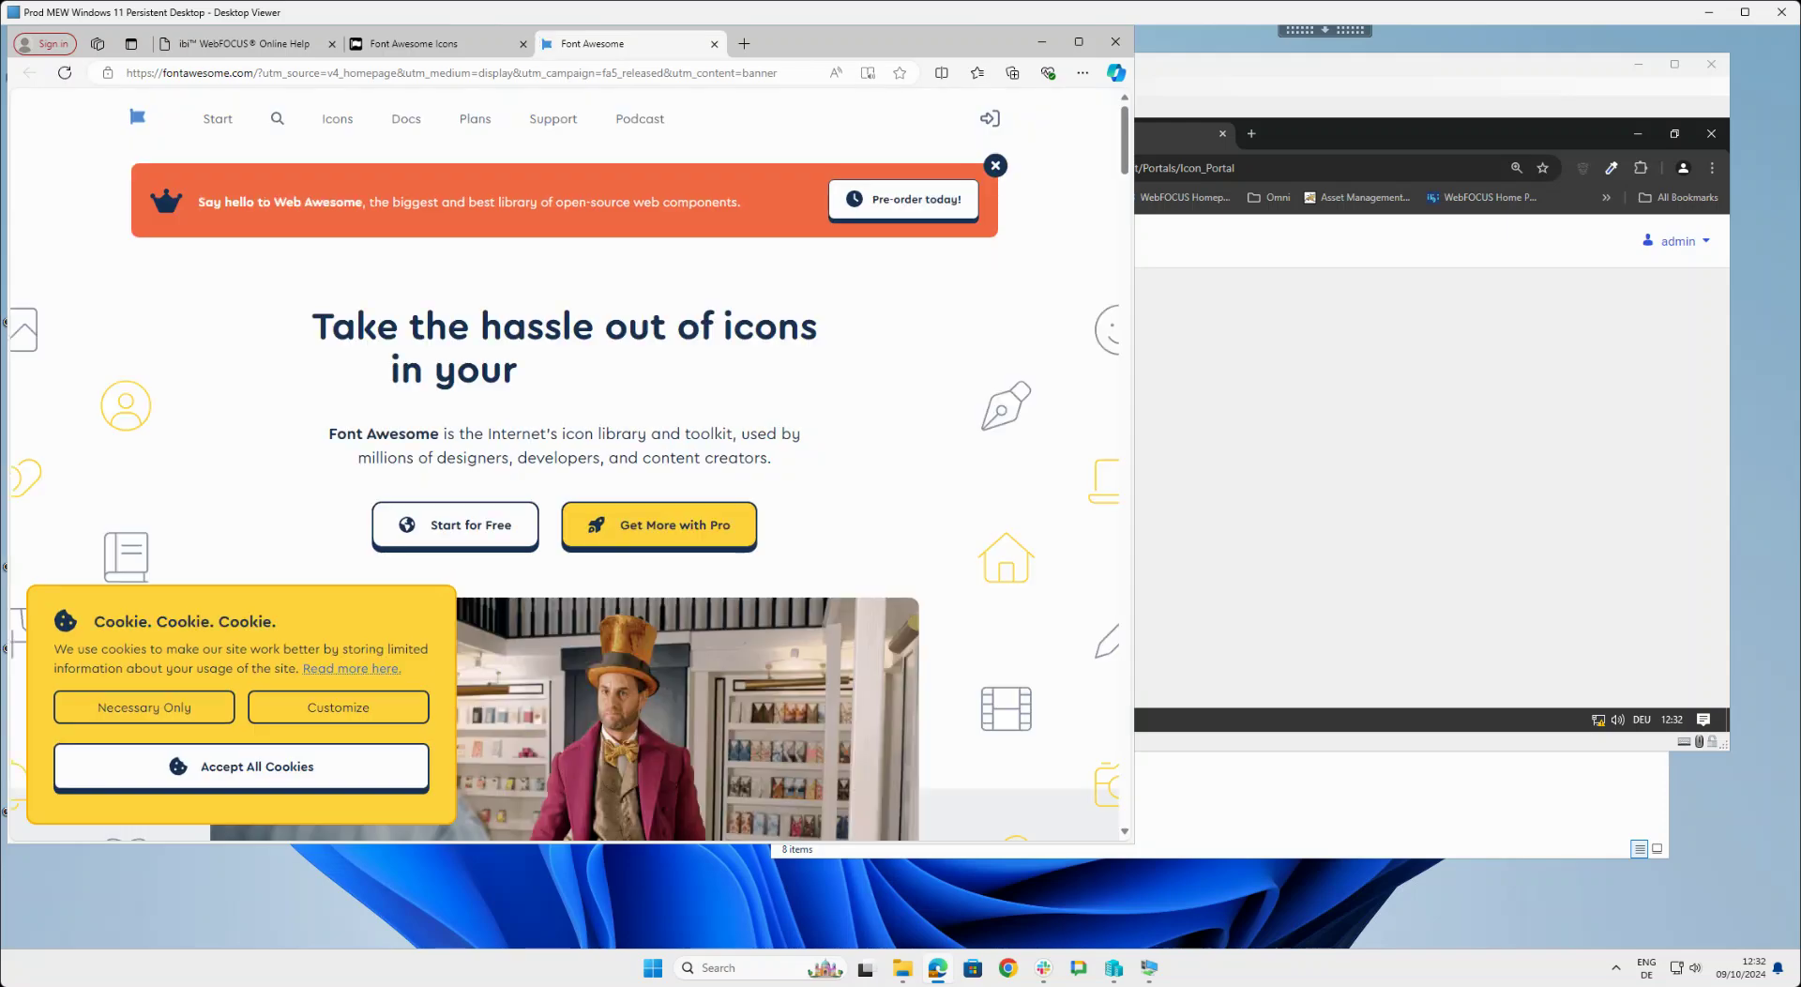
scroll(562, 469, down, 2)
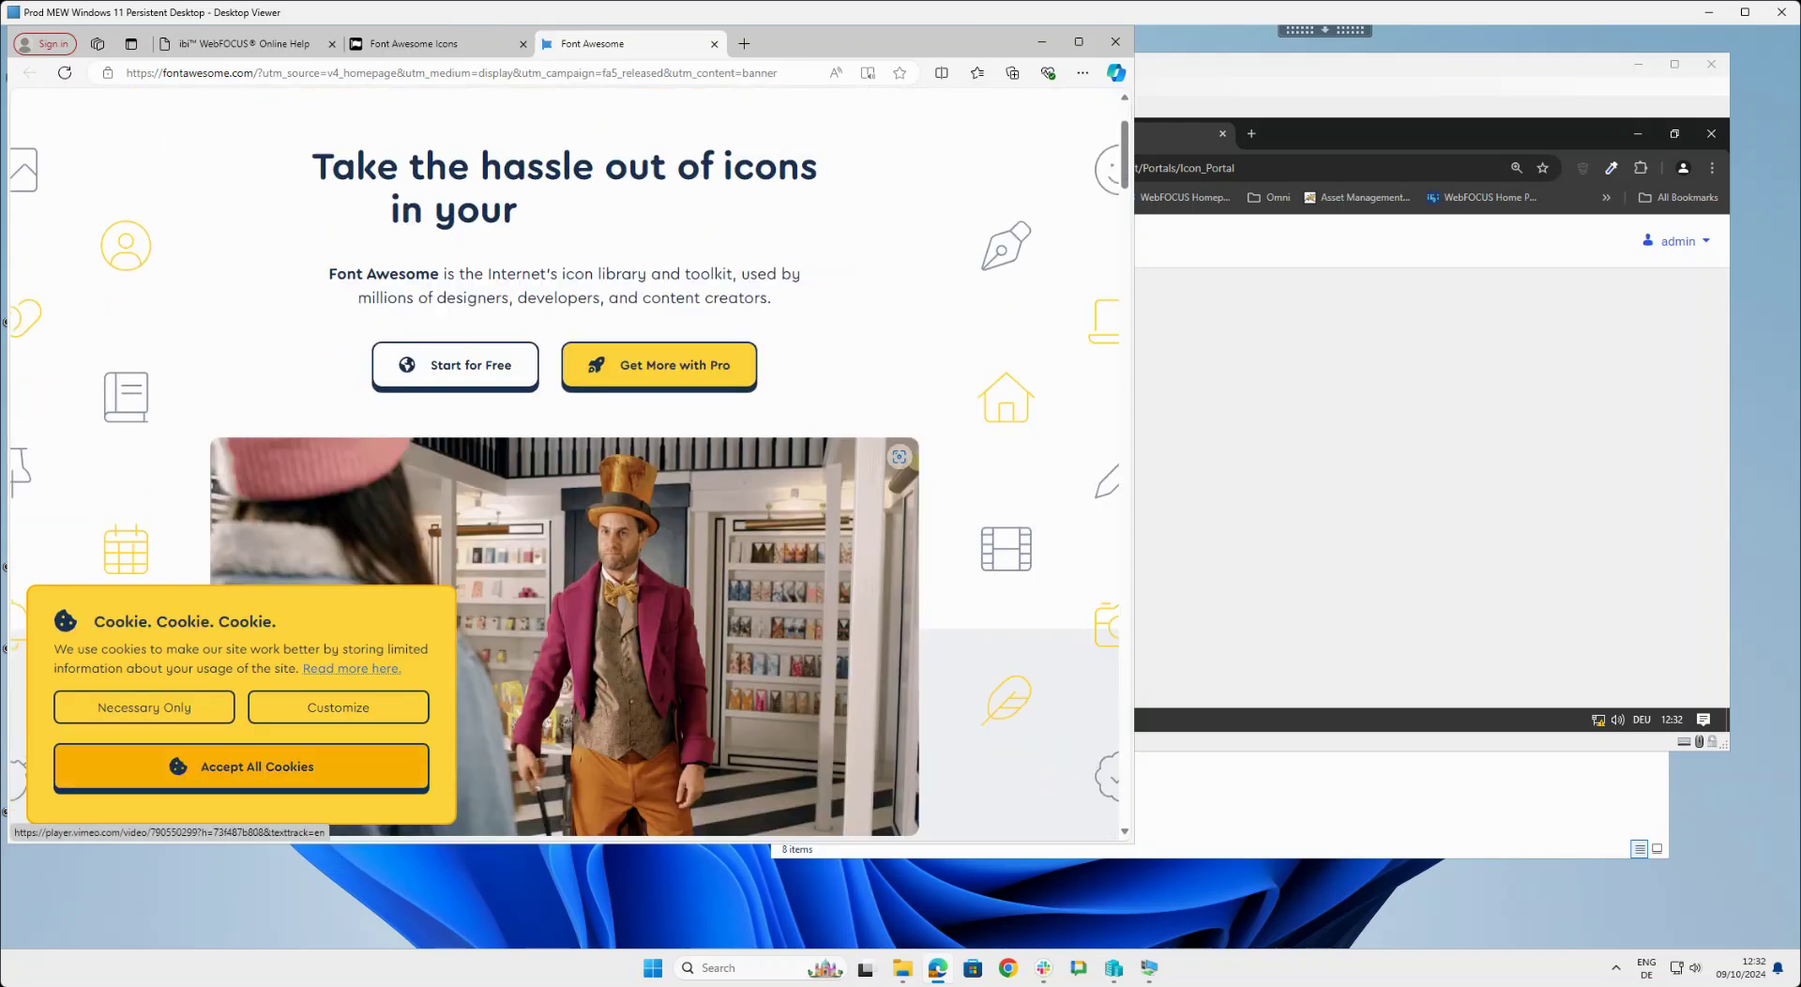
scroll(562, 469, down, 2)
scroll(563, 469, down, 12)
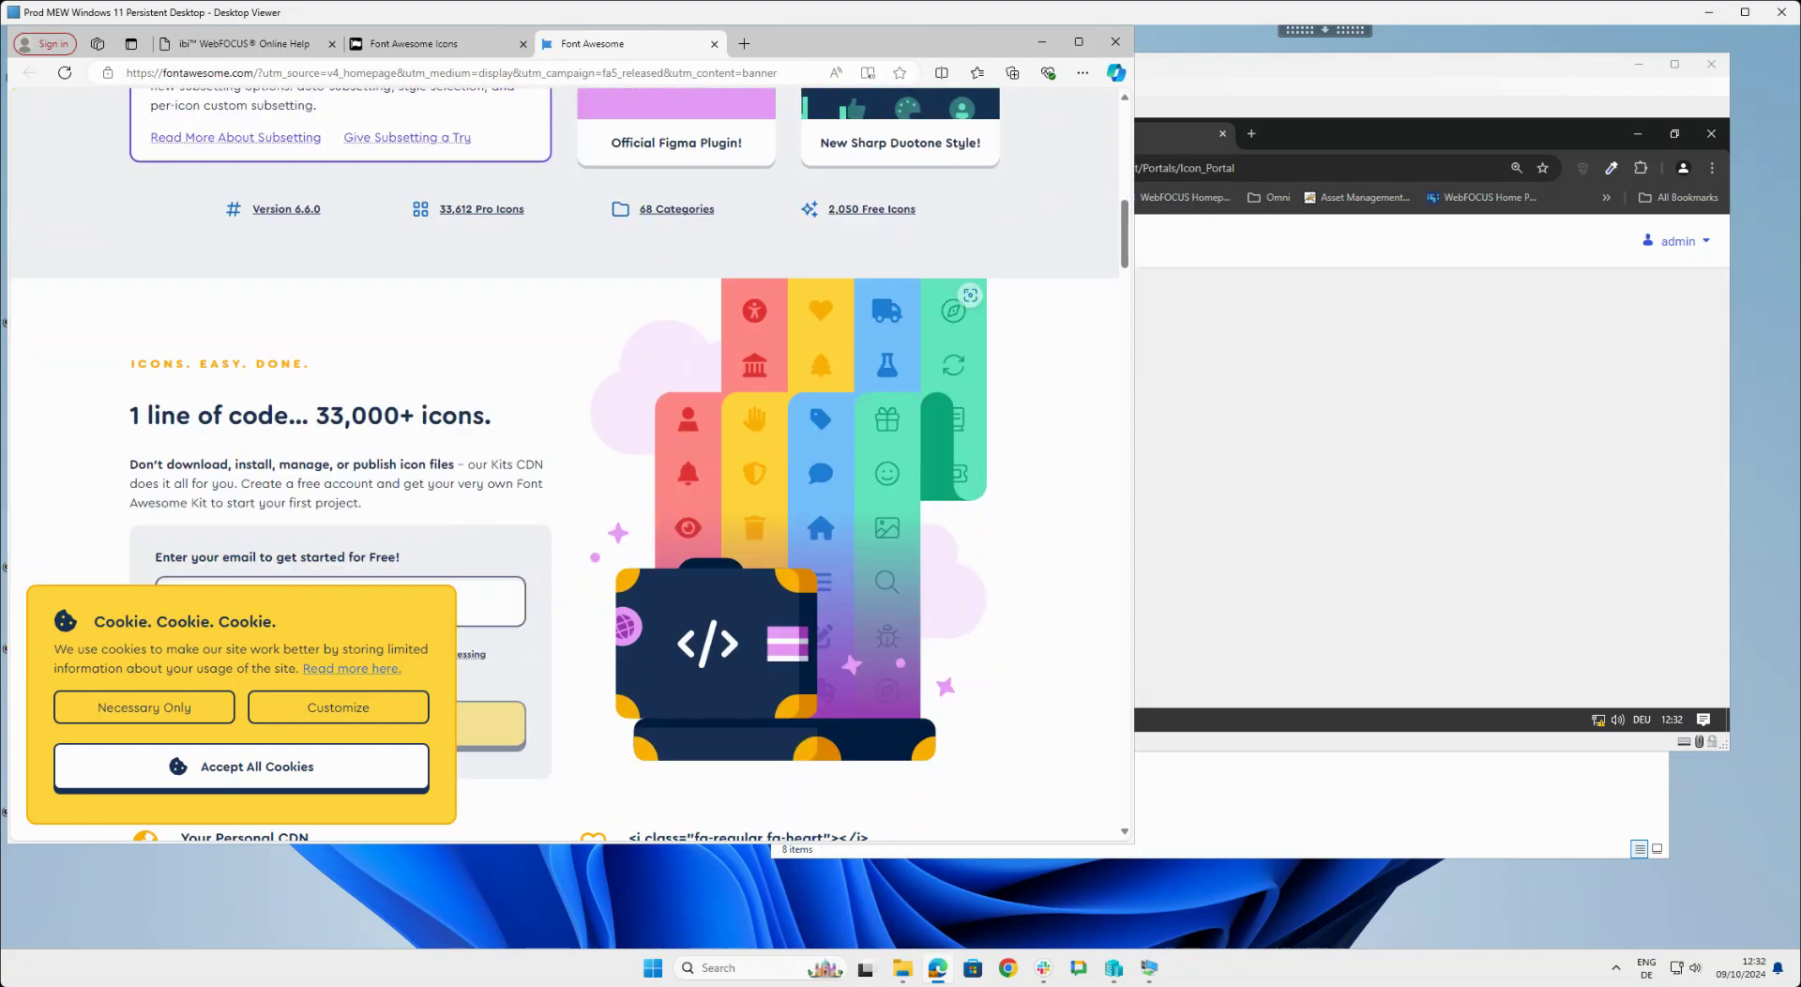
scroll(562, 469, up, 15)
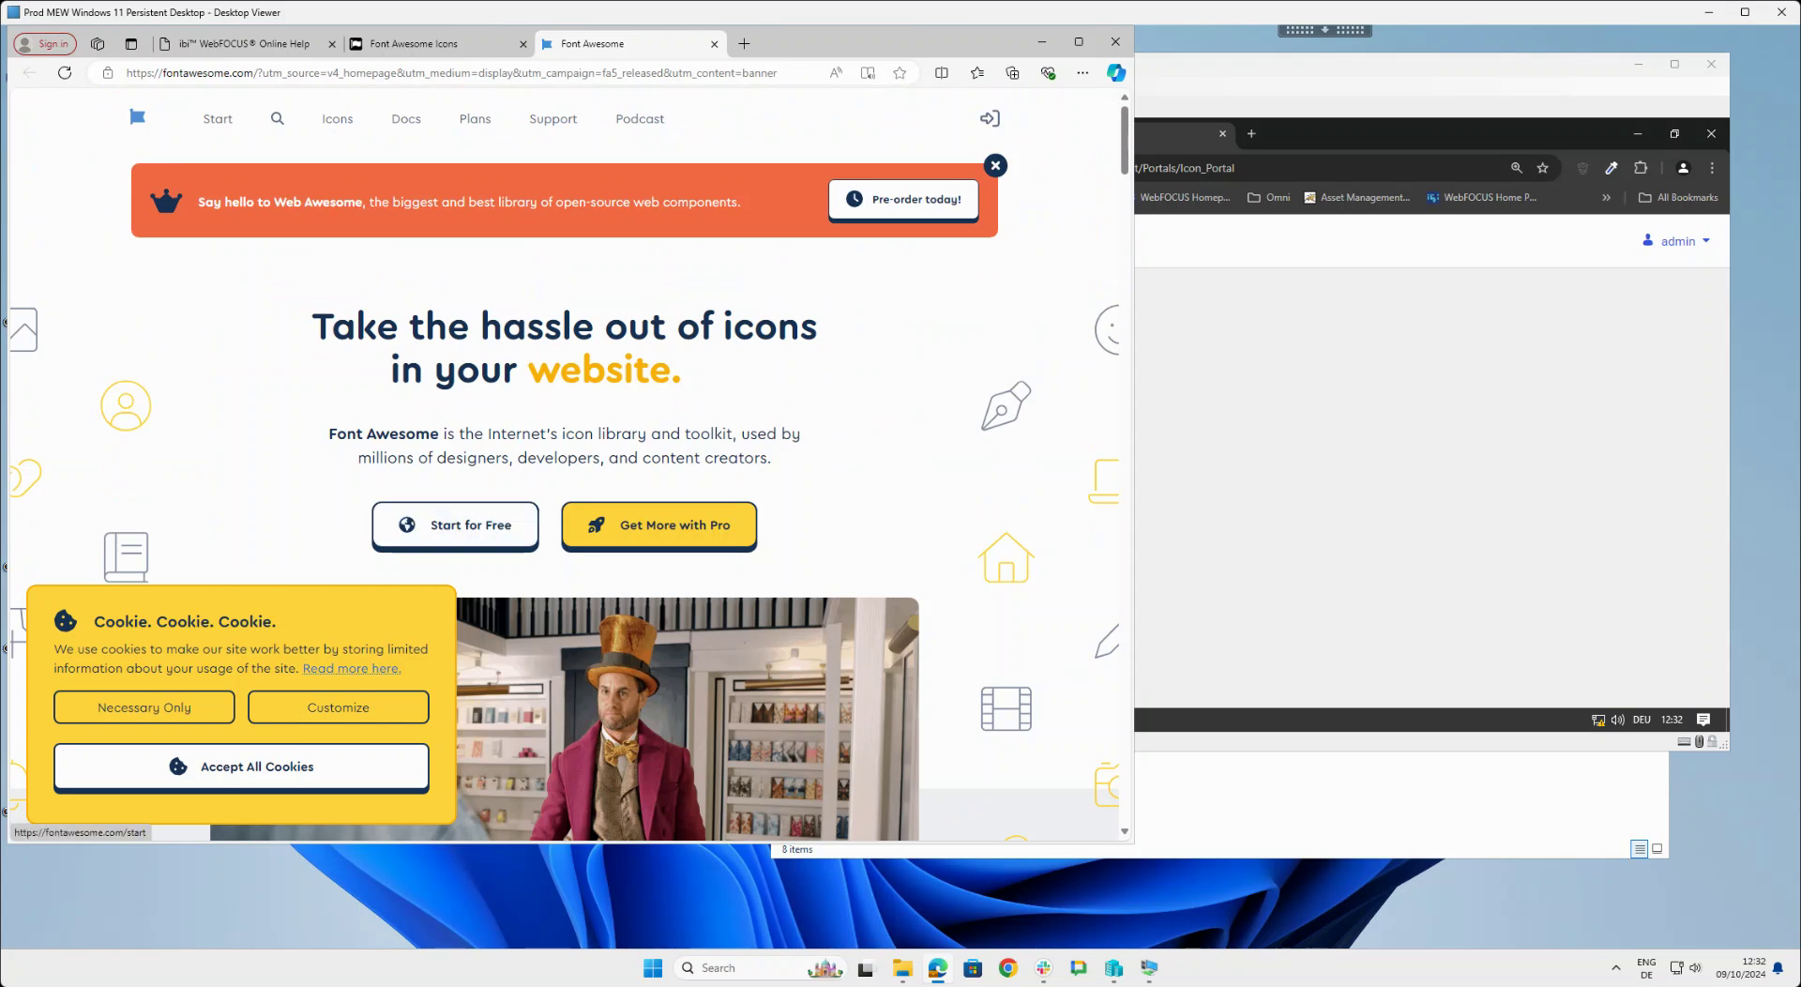
Accept all cookies on the Get Started page and go to Explore Icons.
click(455, 525)
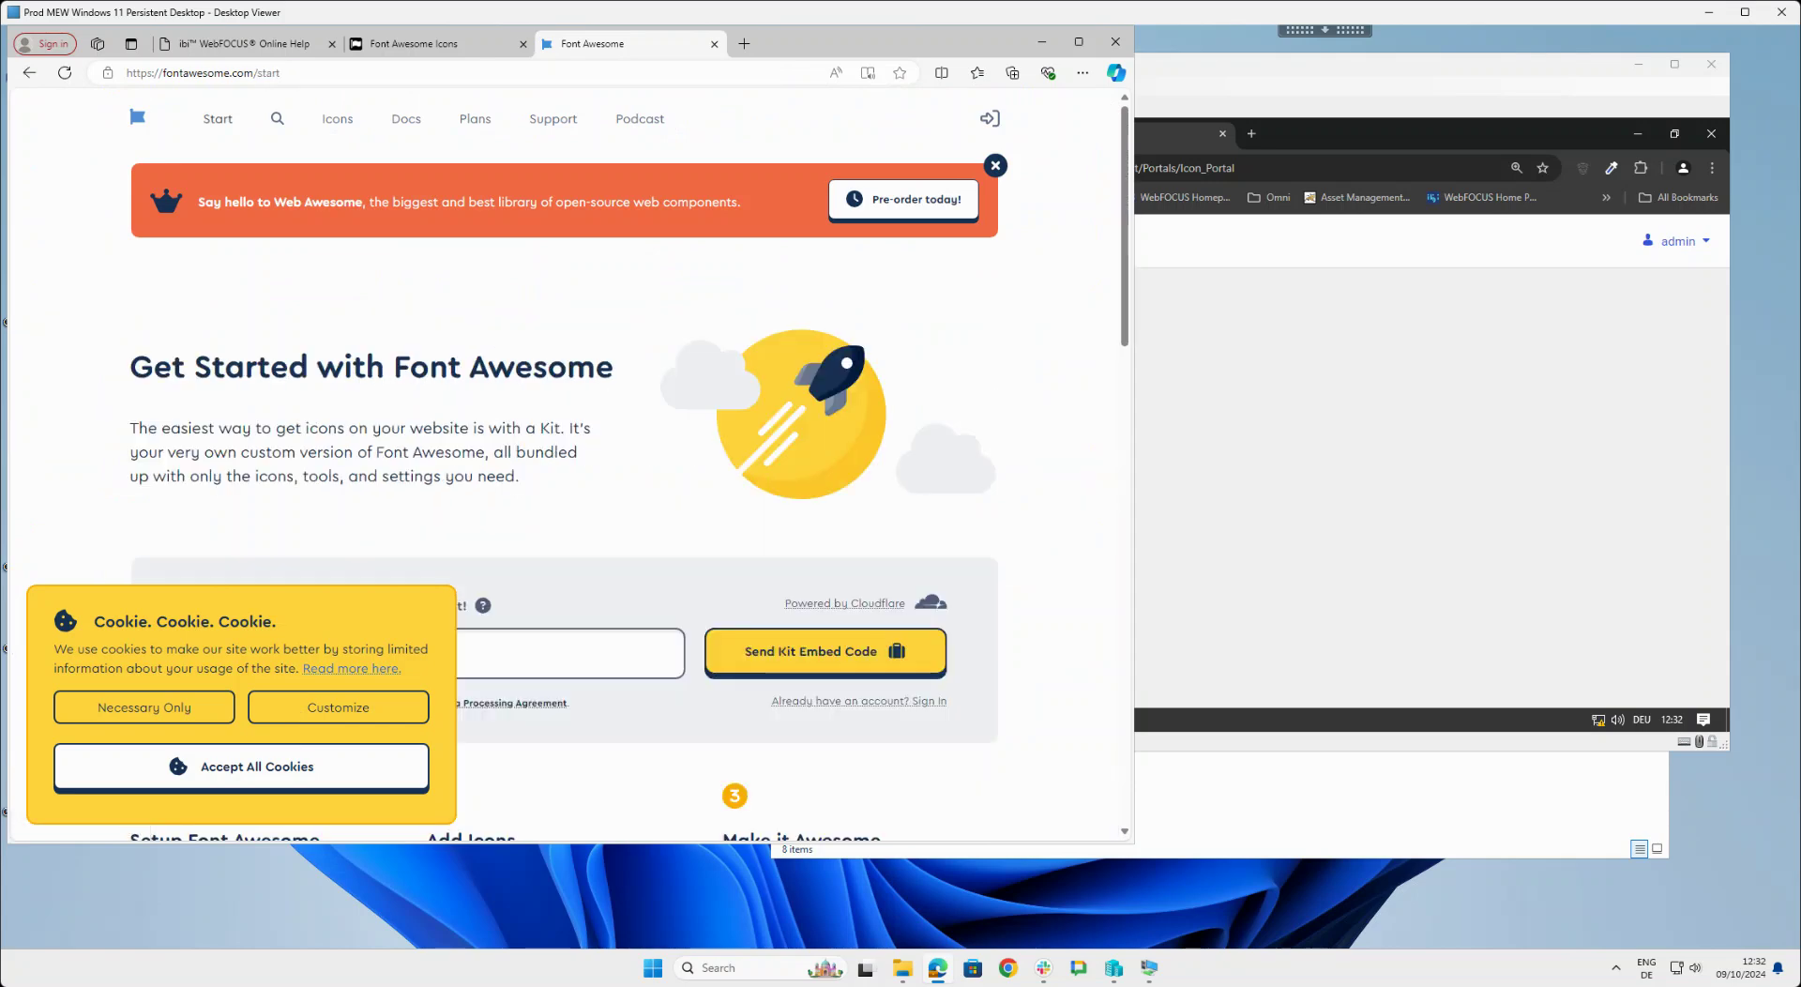
click(241, 766)
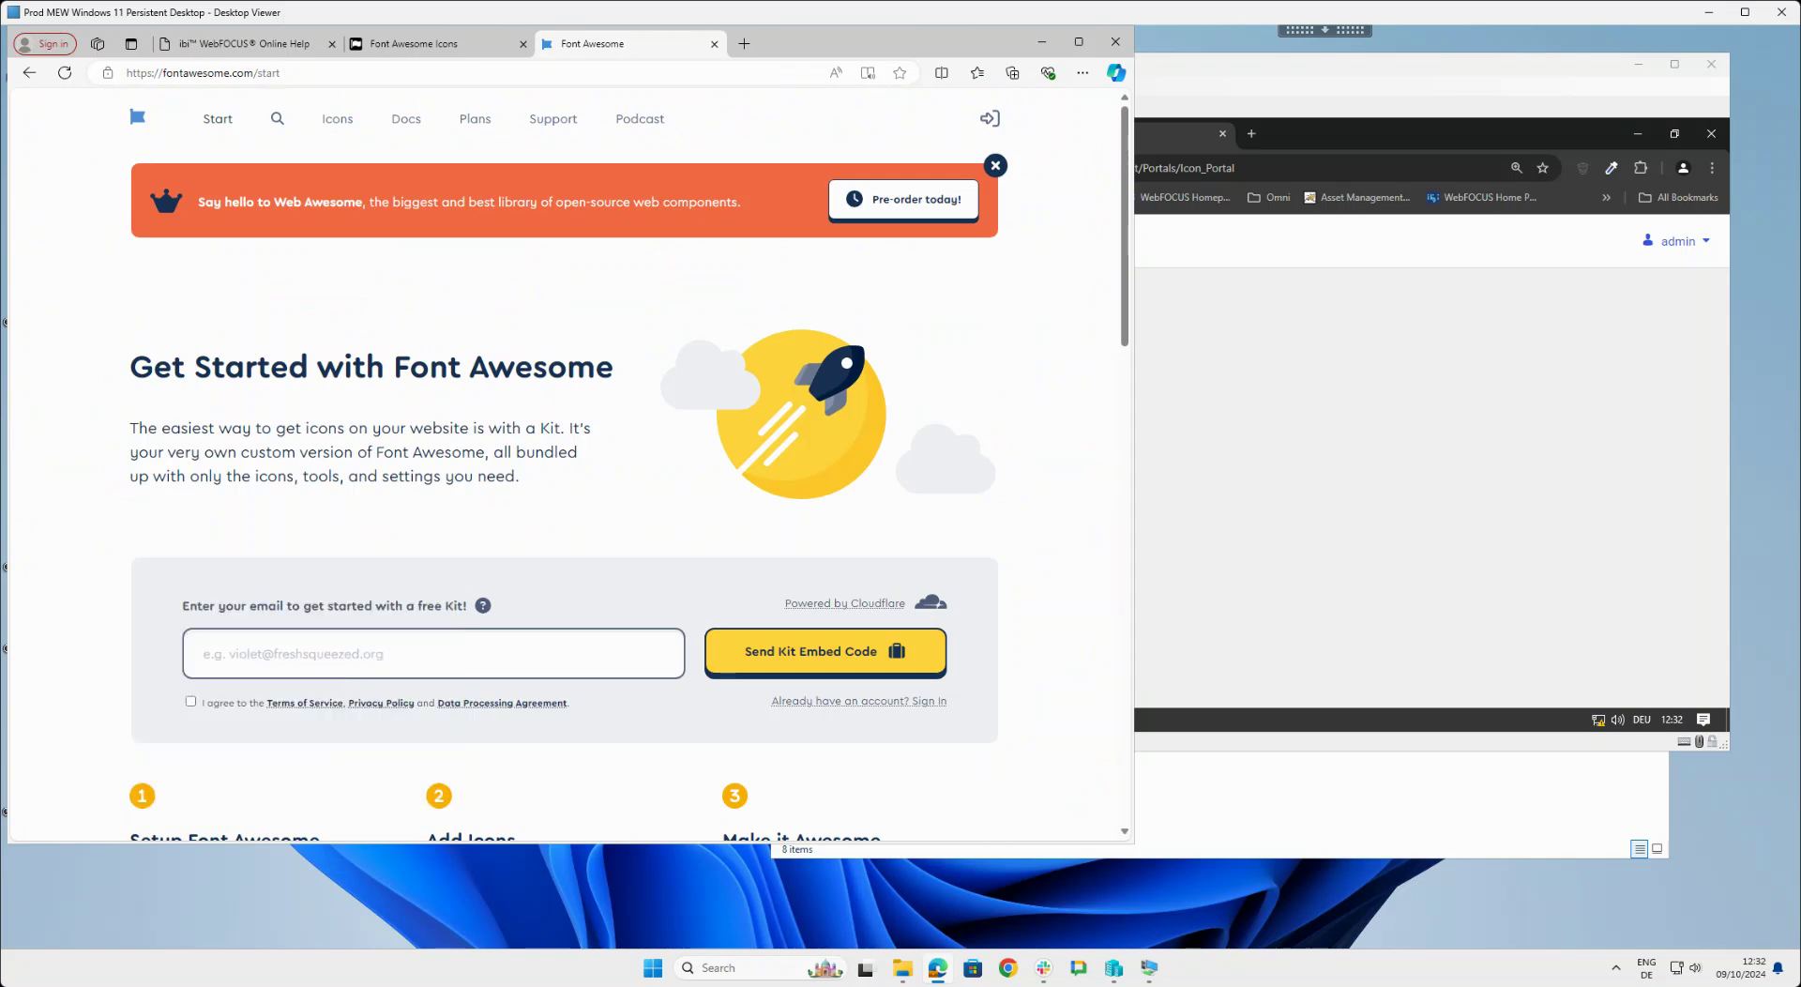
scroll(562, 469, down, 4)
scroll(563, 657, down, 3)
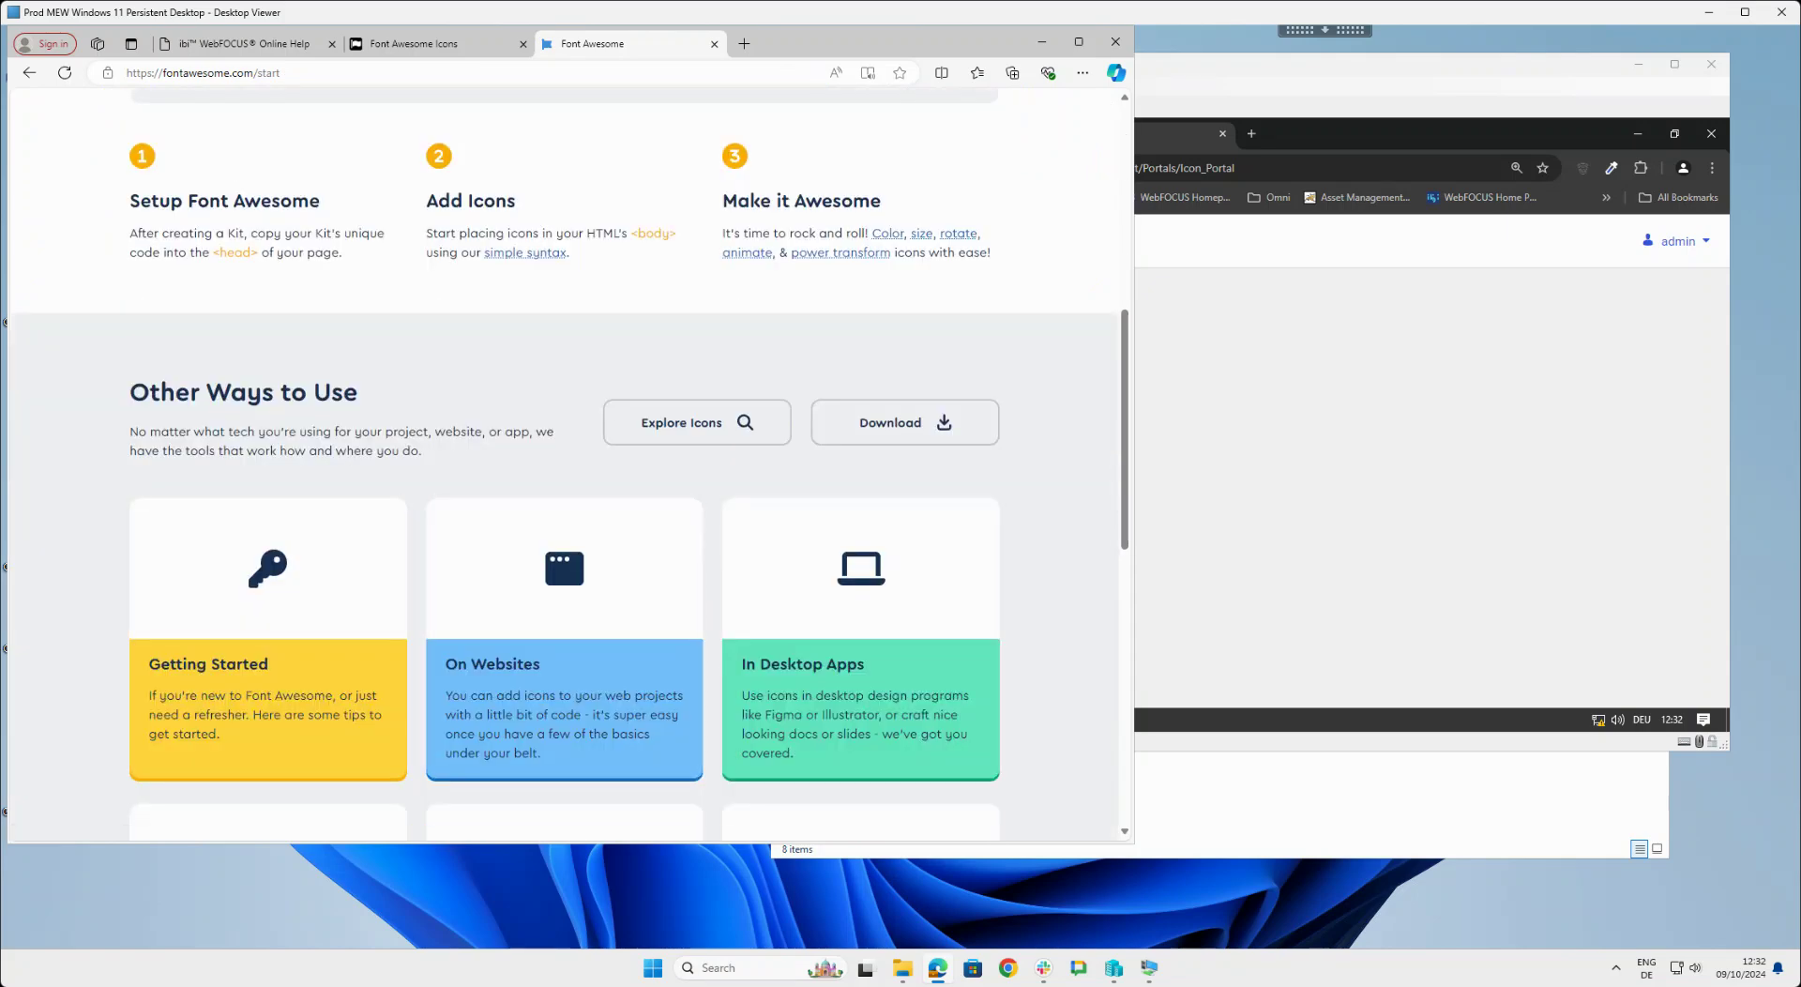
click(697, 422)
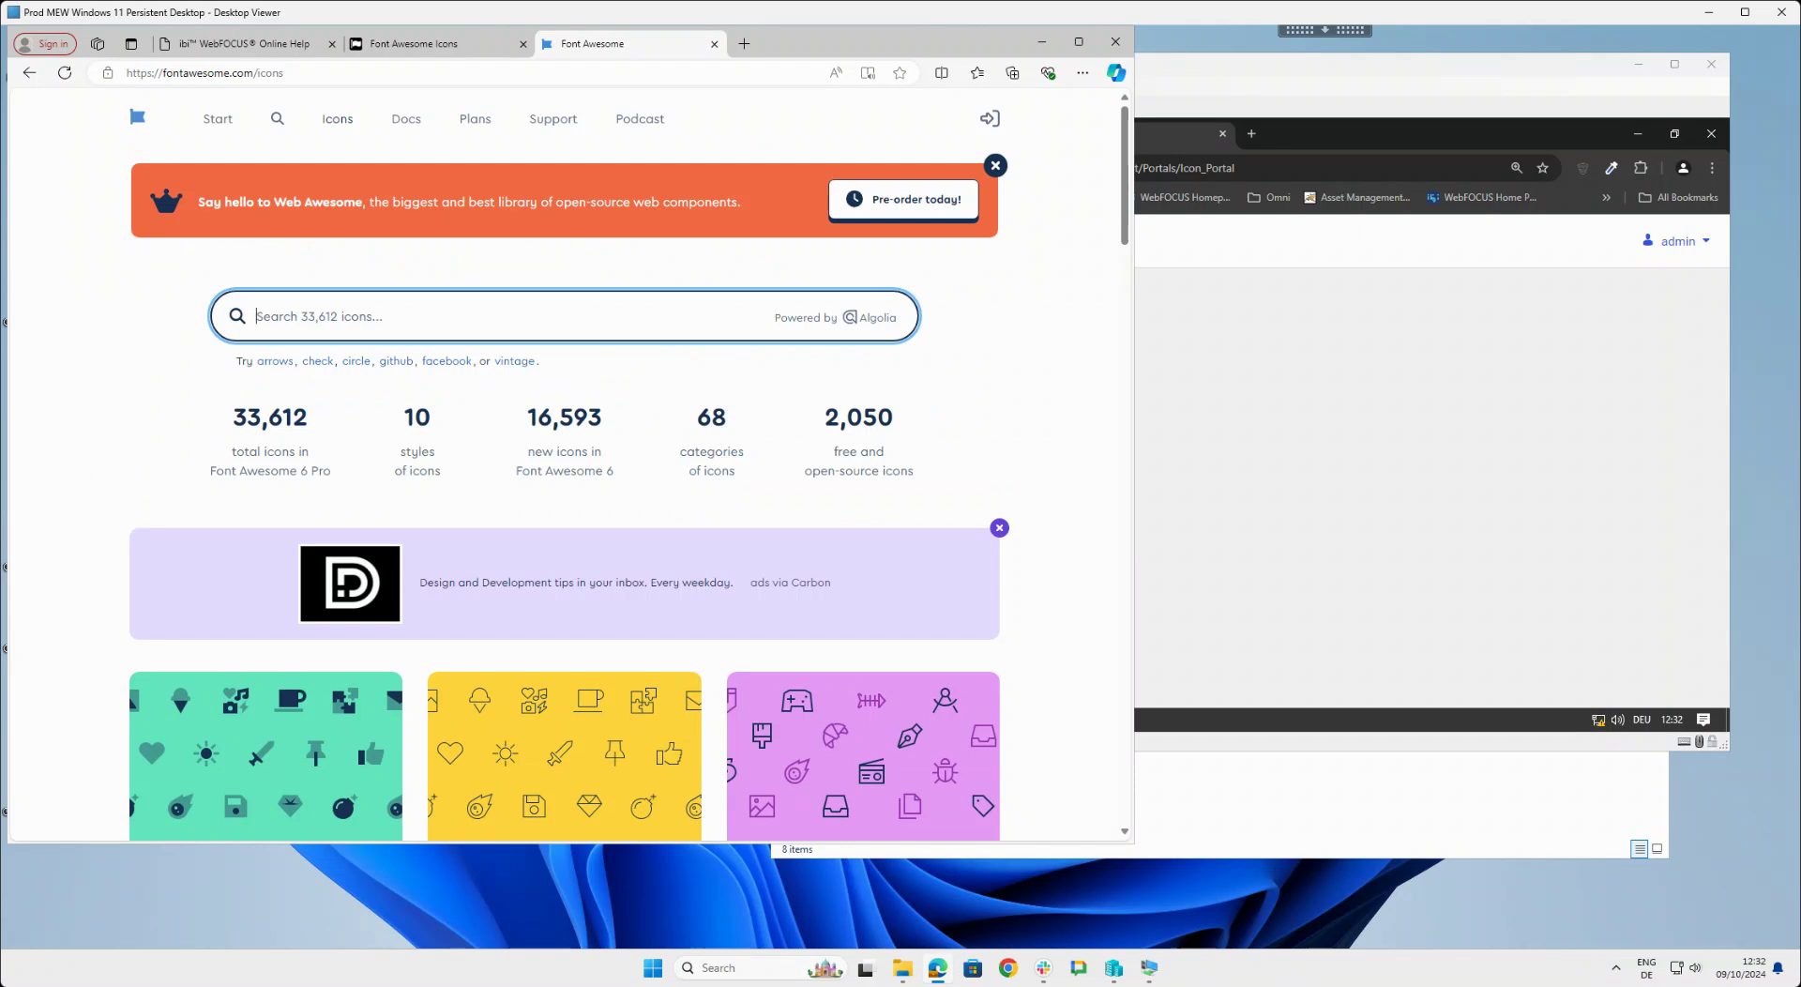
Search the icon library for "Cow" and limit the results to free icons.
text(Cow)
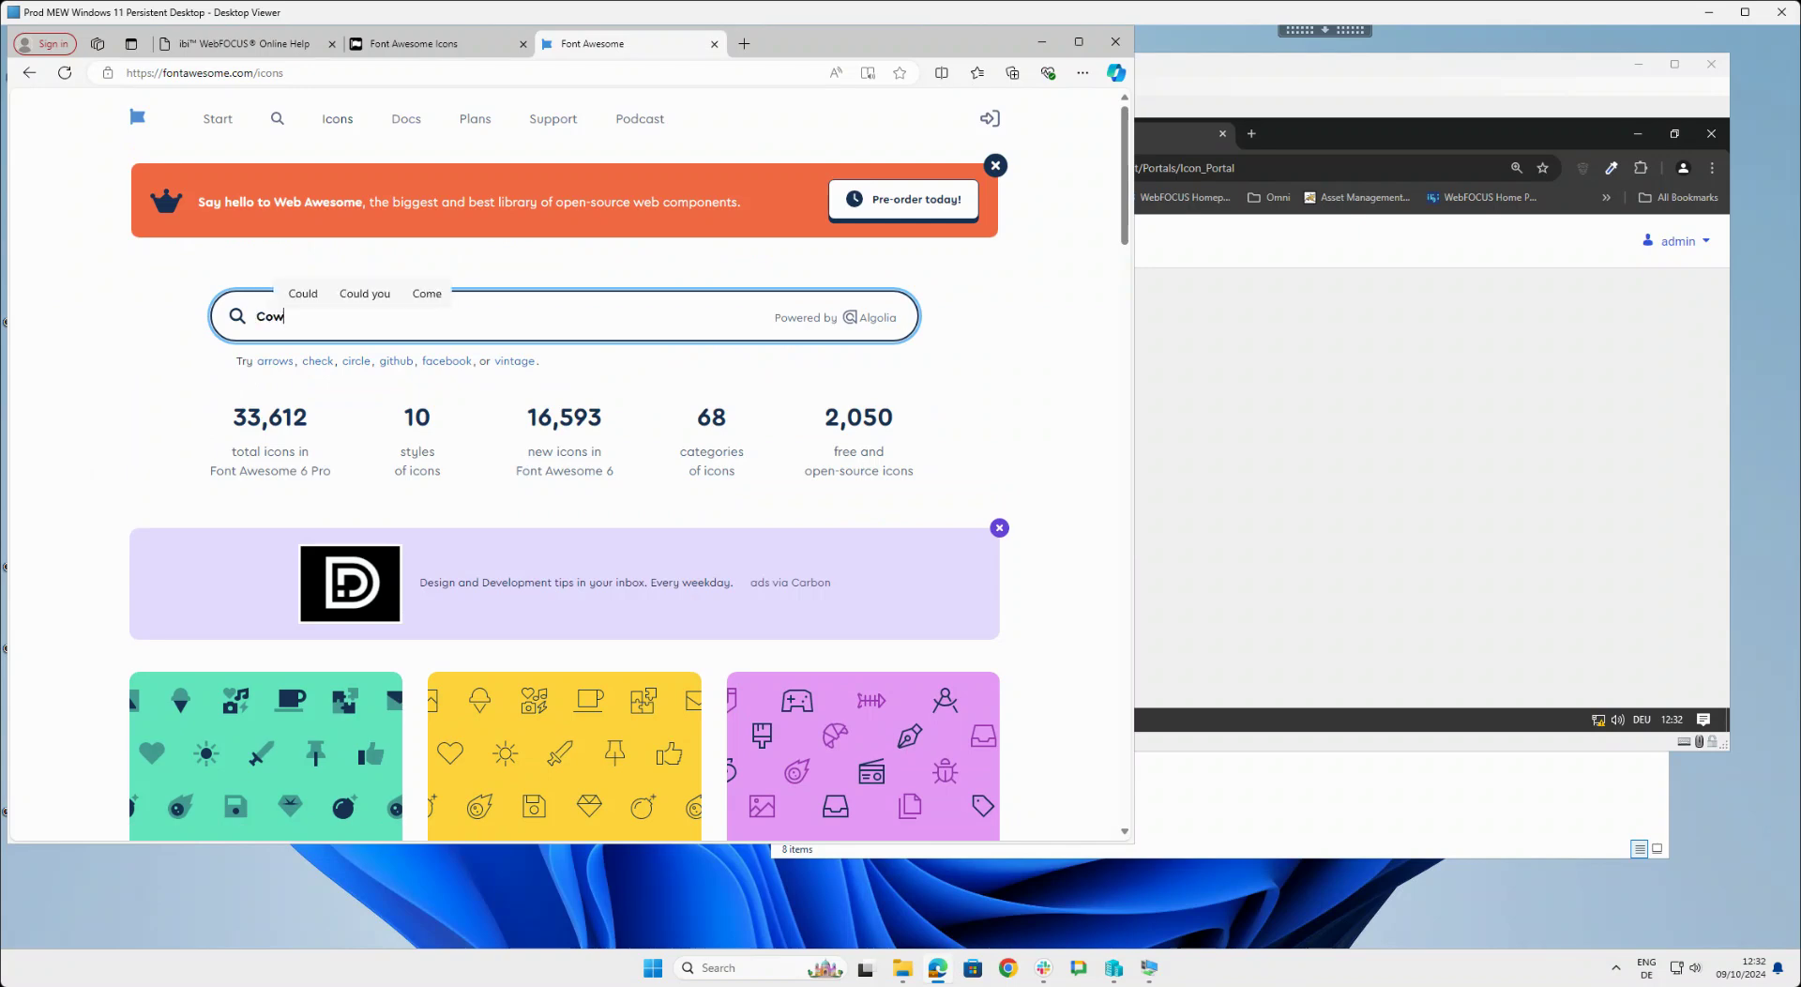
key(Return)
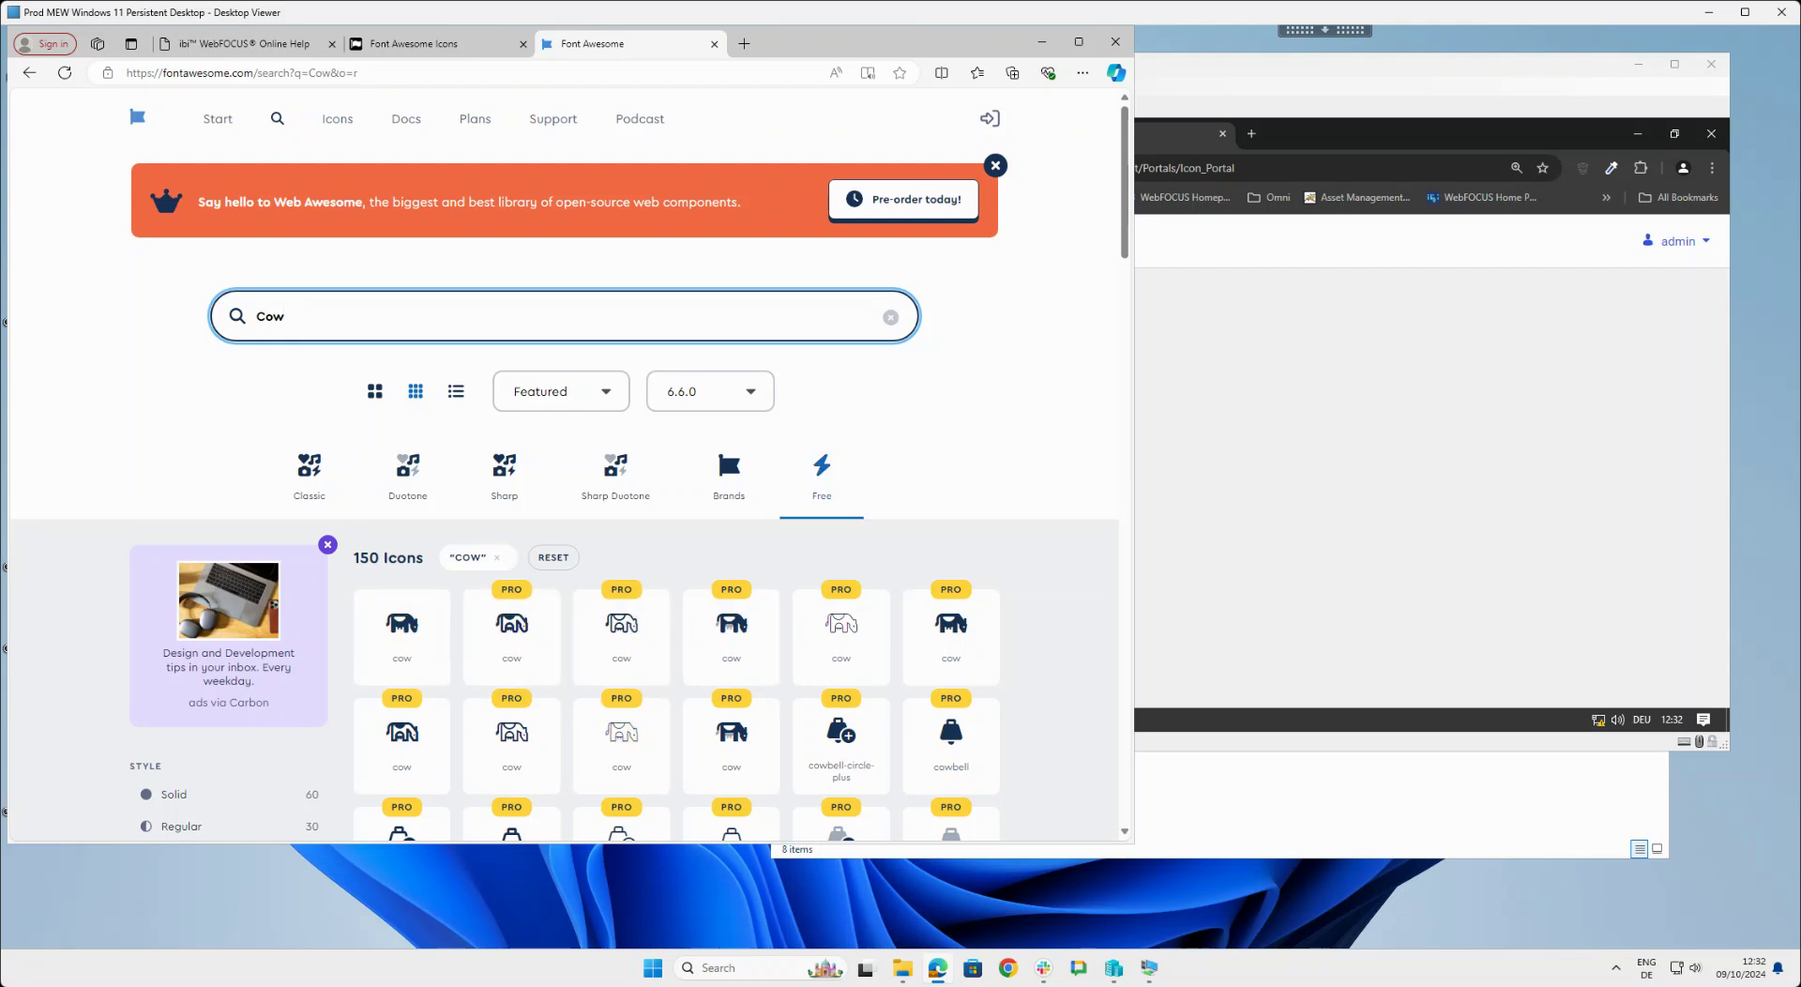
click(821, 474)
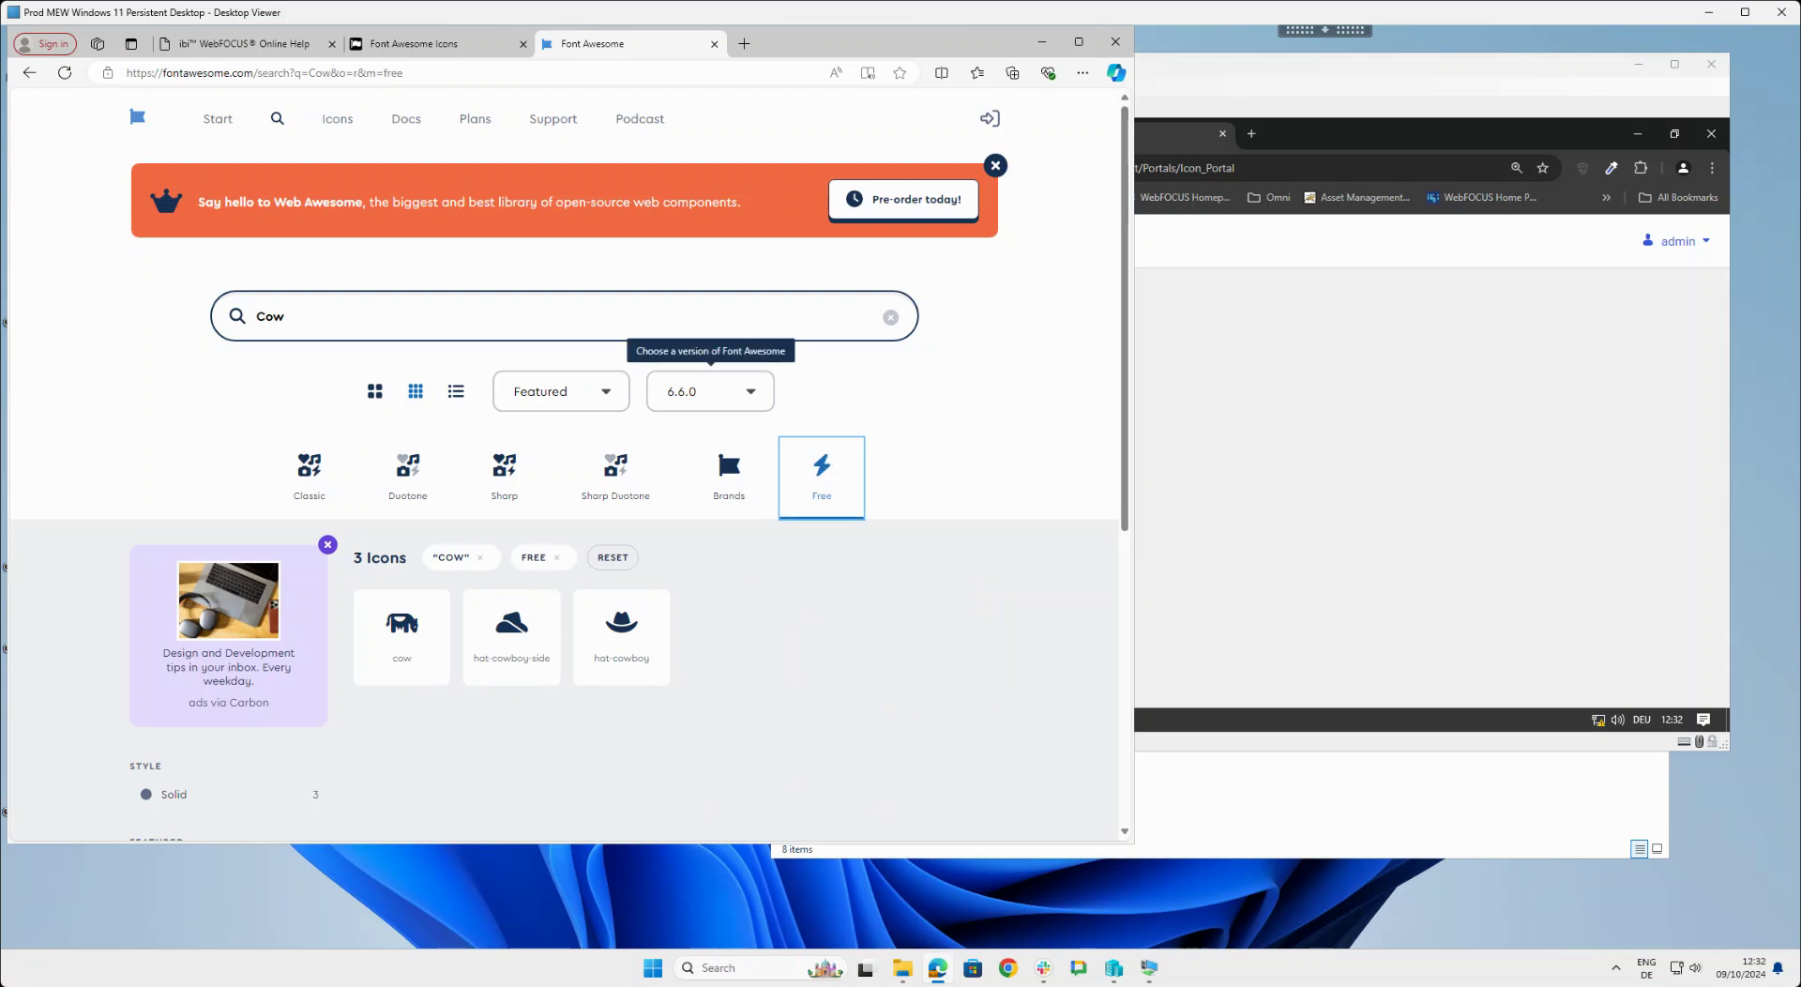
Switch the Font Awesome version to 5.15.4 and examine the matching icons.
click(710, 391)
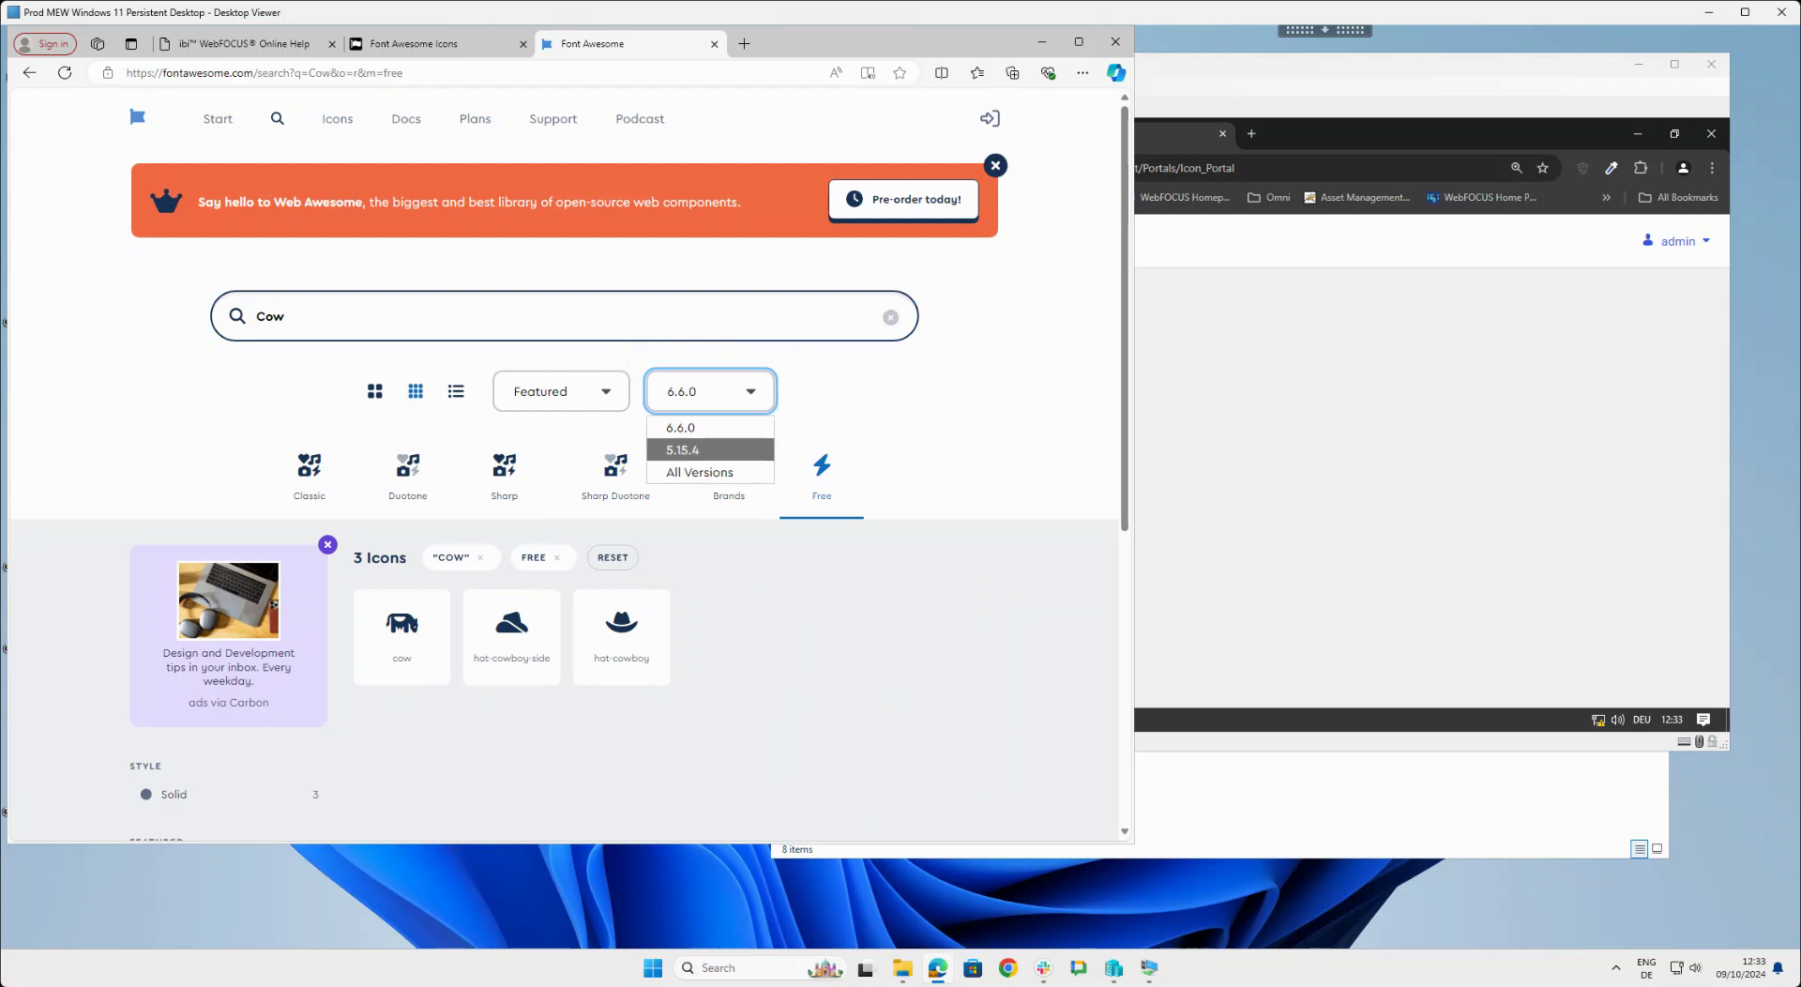
click(710, 449)
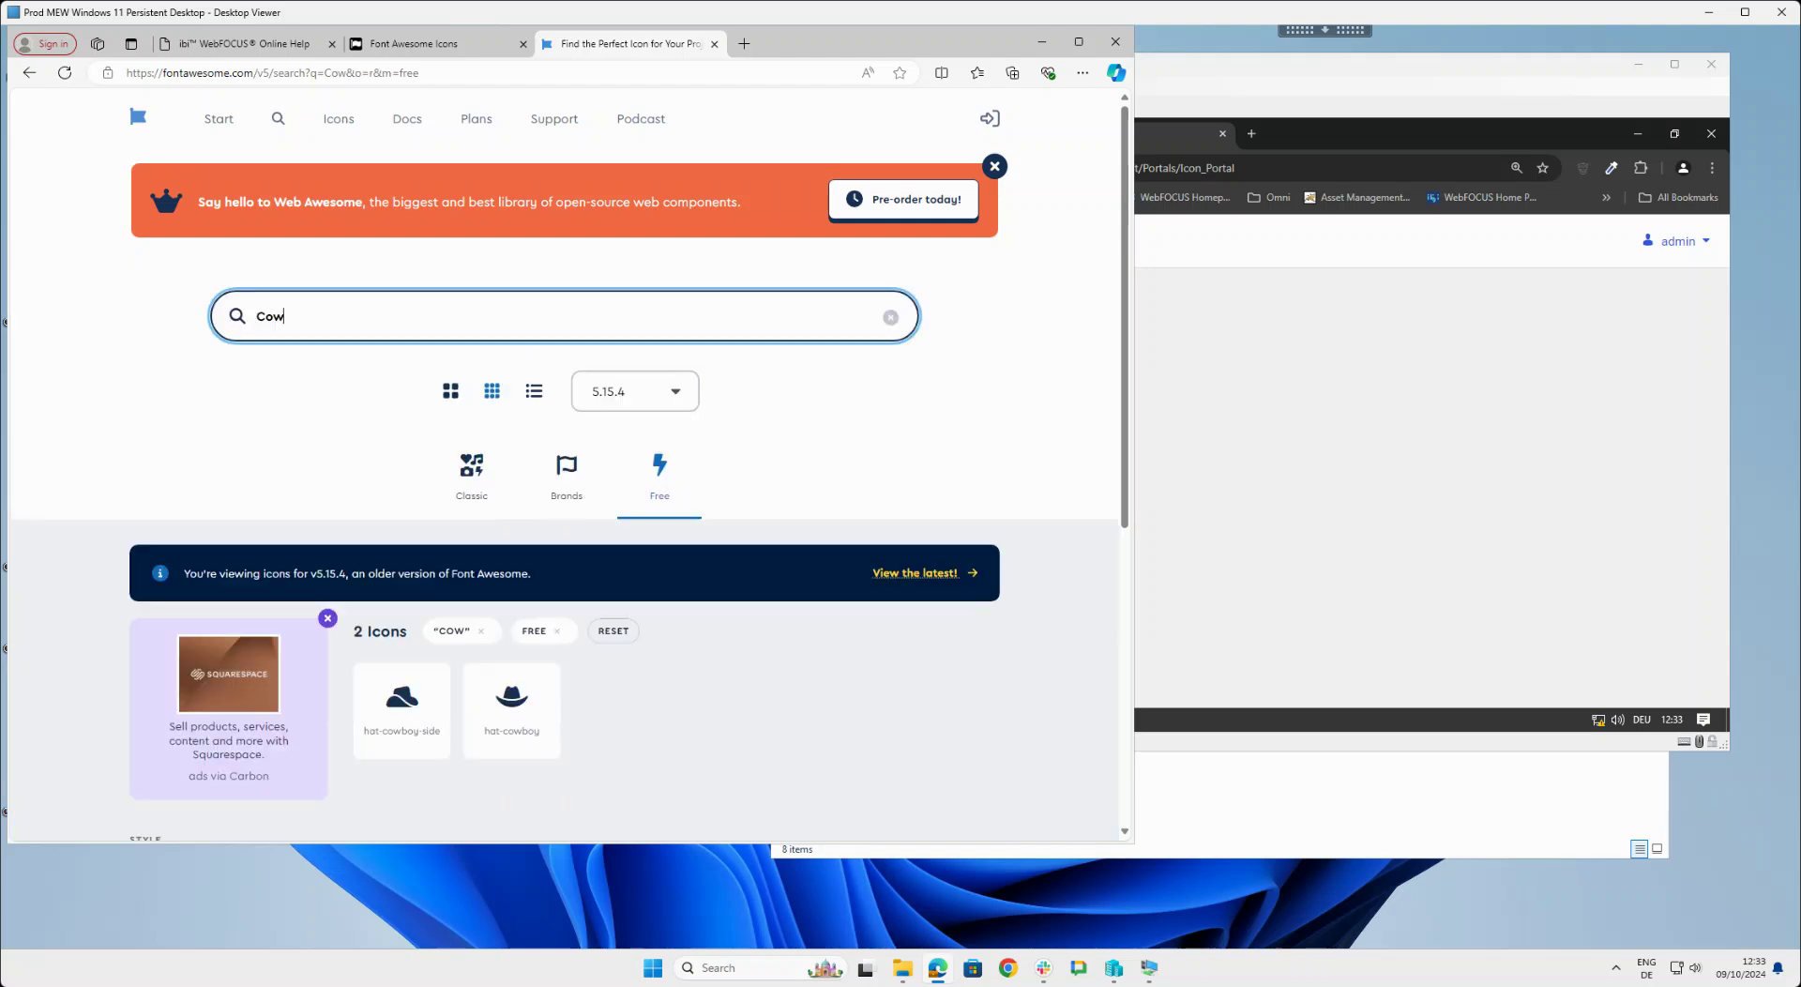
scroll(401, 647, down, 1)
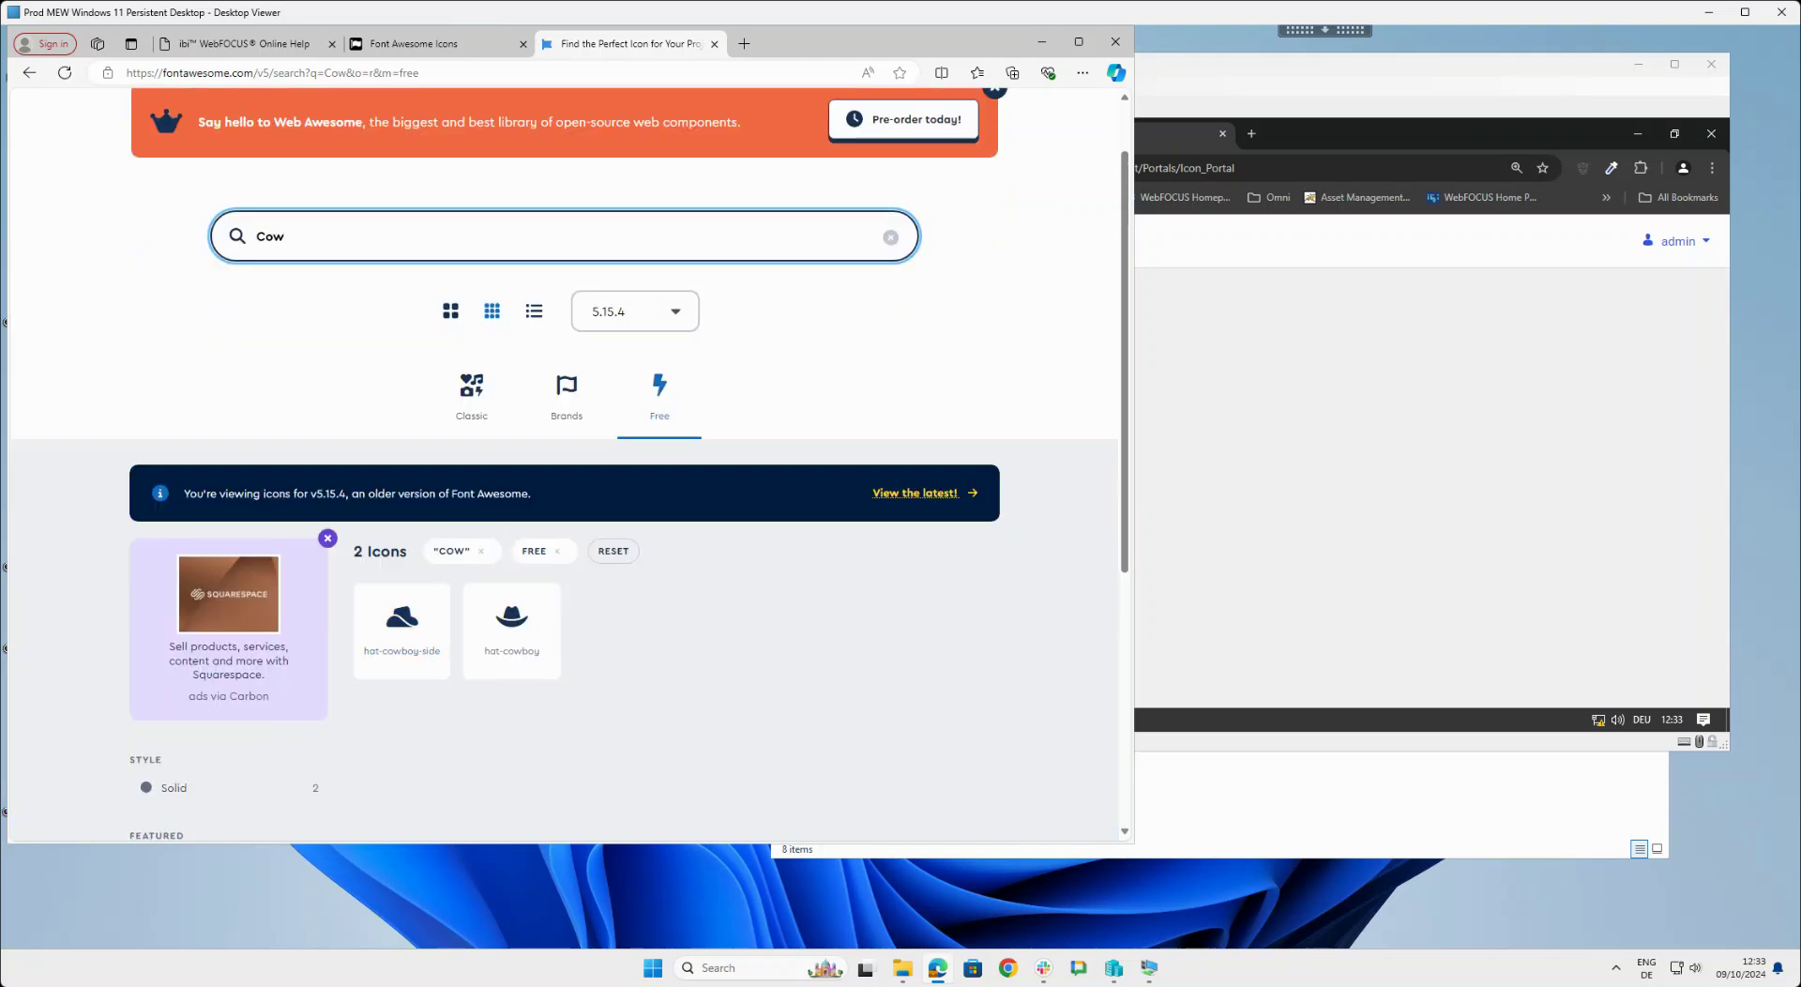
scroll(511, 629, down, 1)
scroll(511, 629, up, 2)
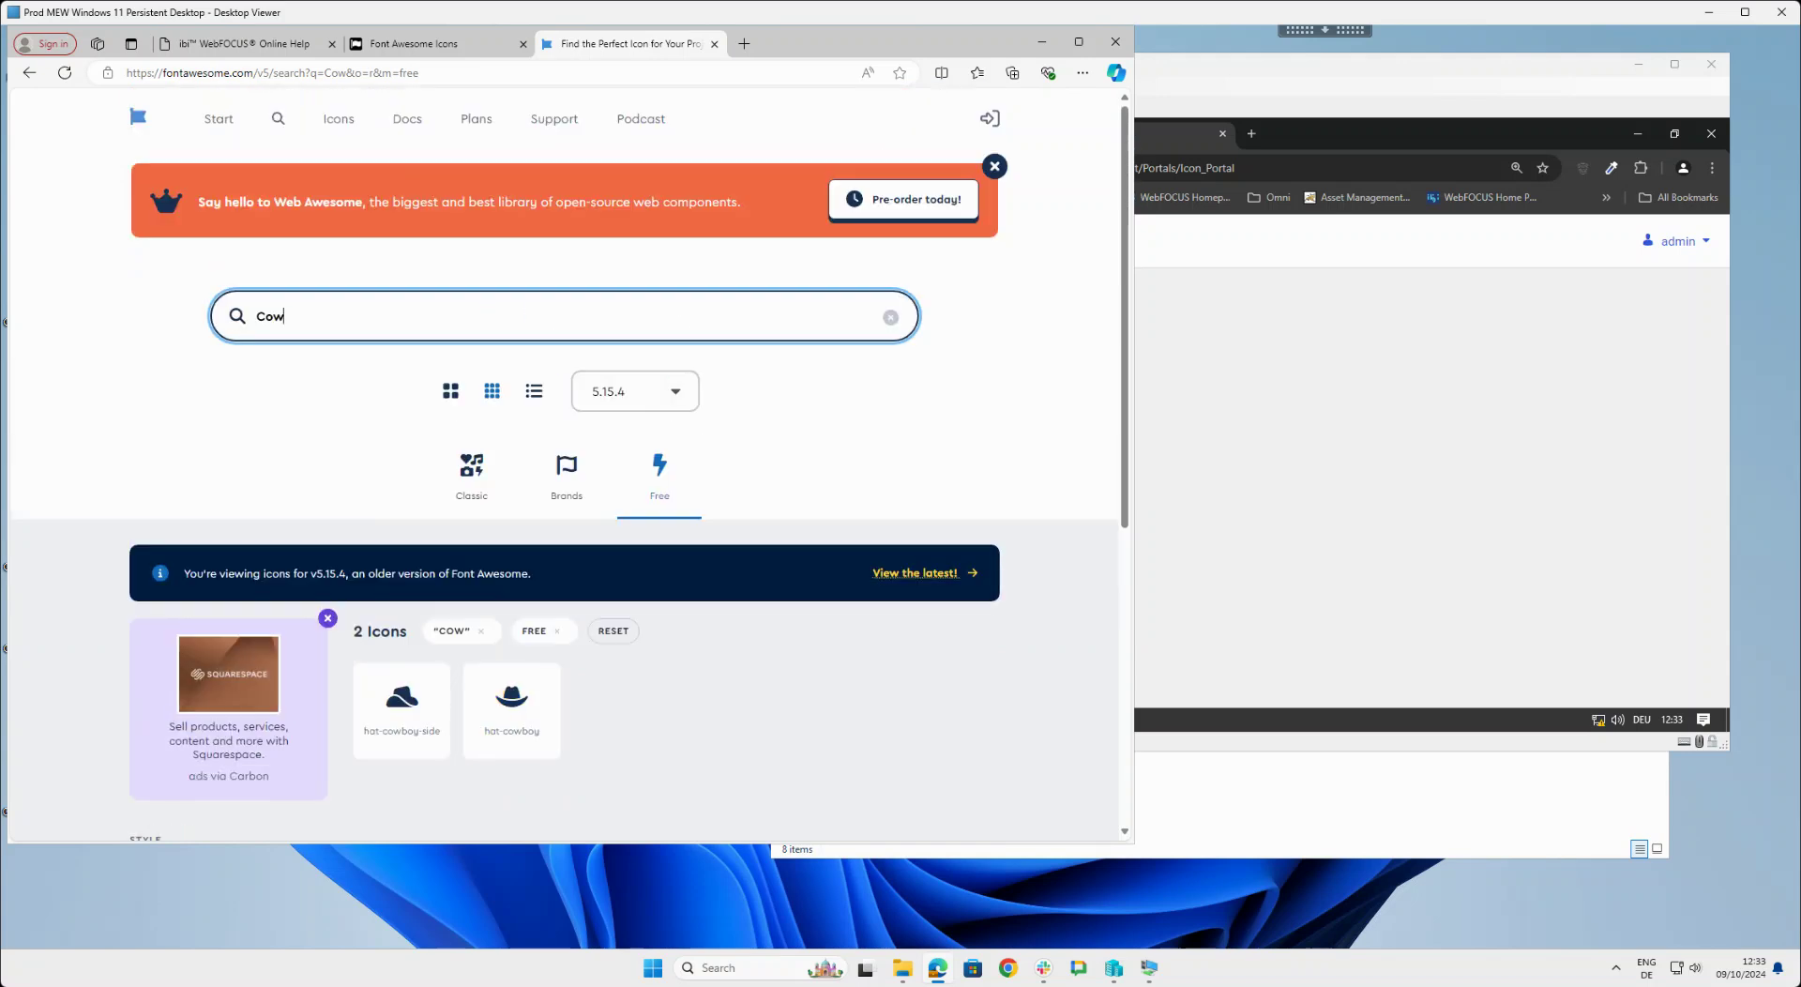
Search the 5.15.4 icons for "Chart" and look through the matching free icons.
double_click(270, 317)
text(Chart)
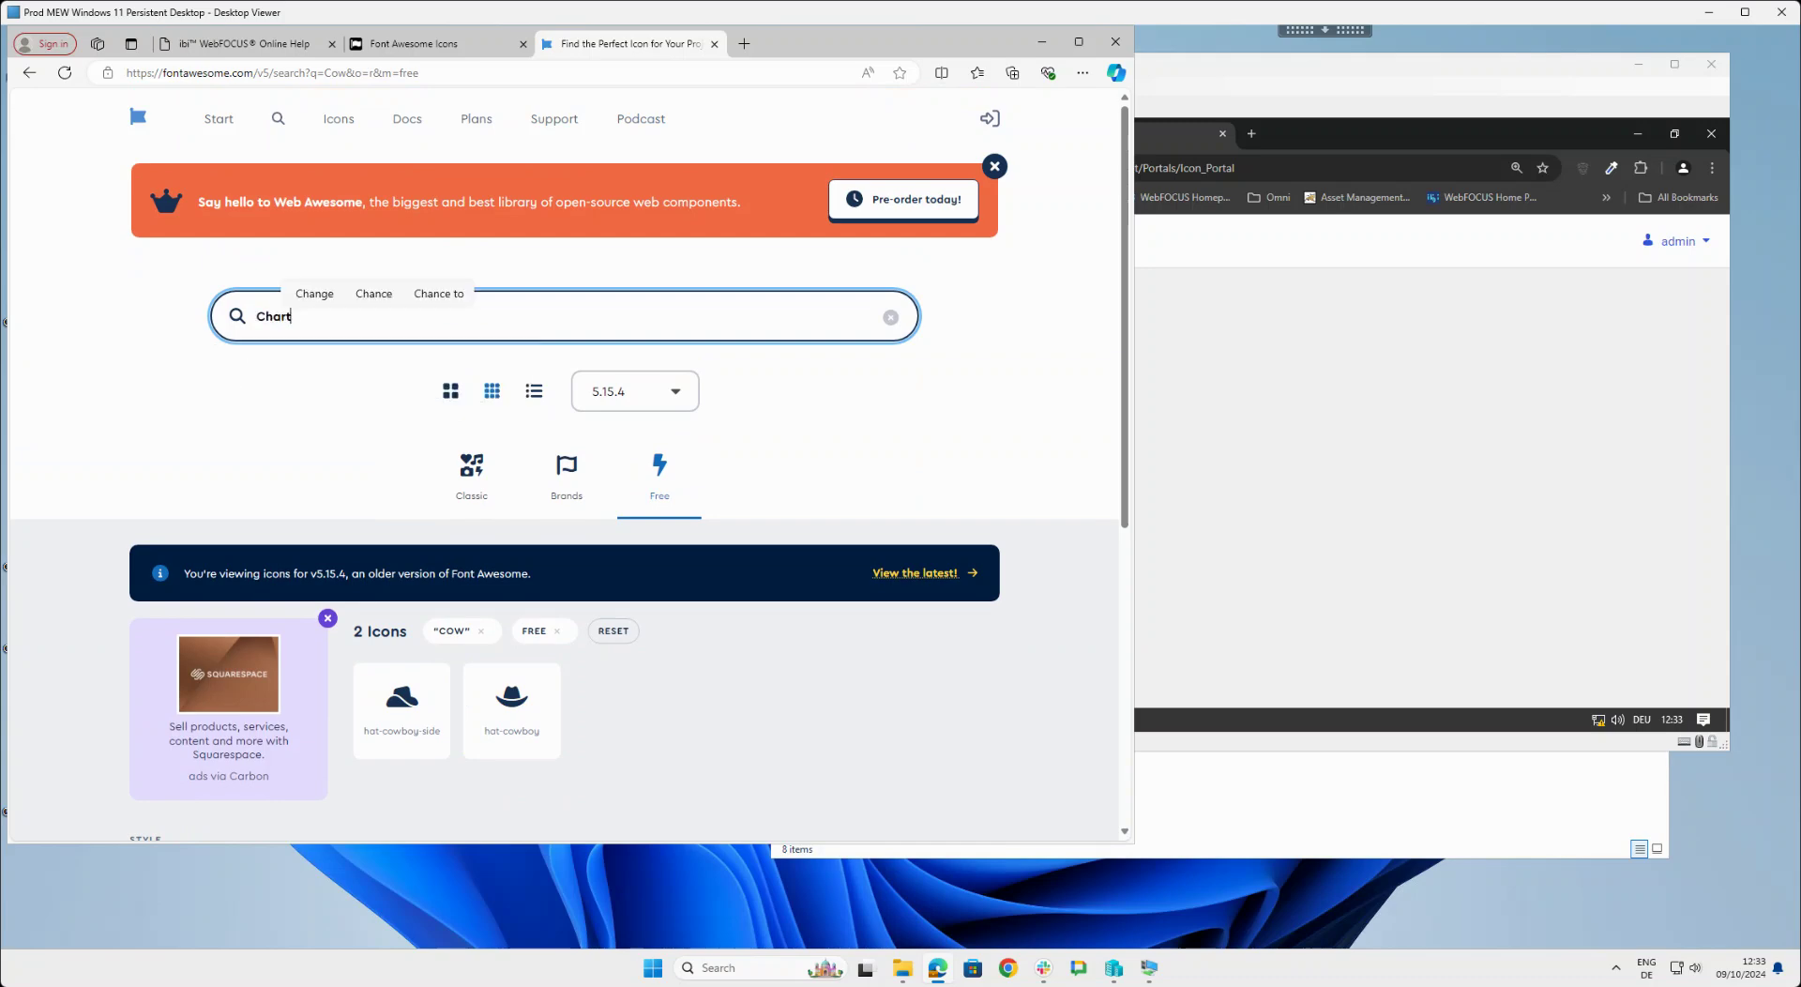
scroll(732, 553, down, 2)
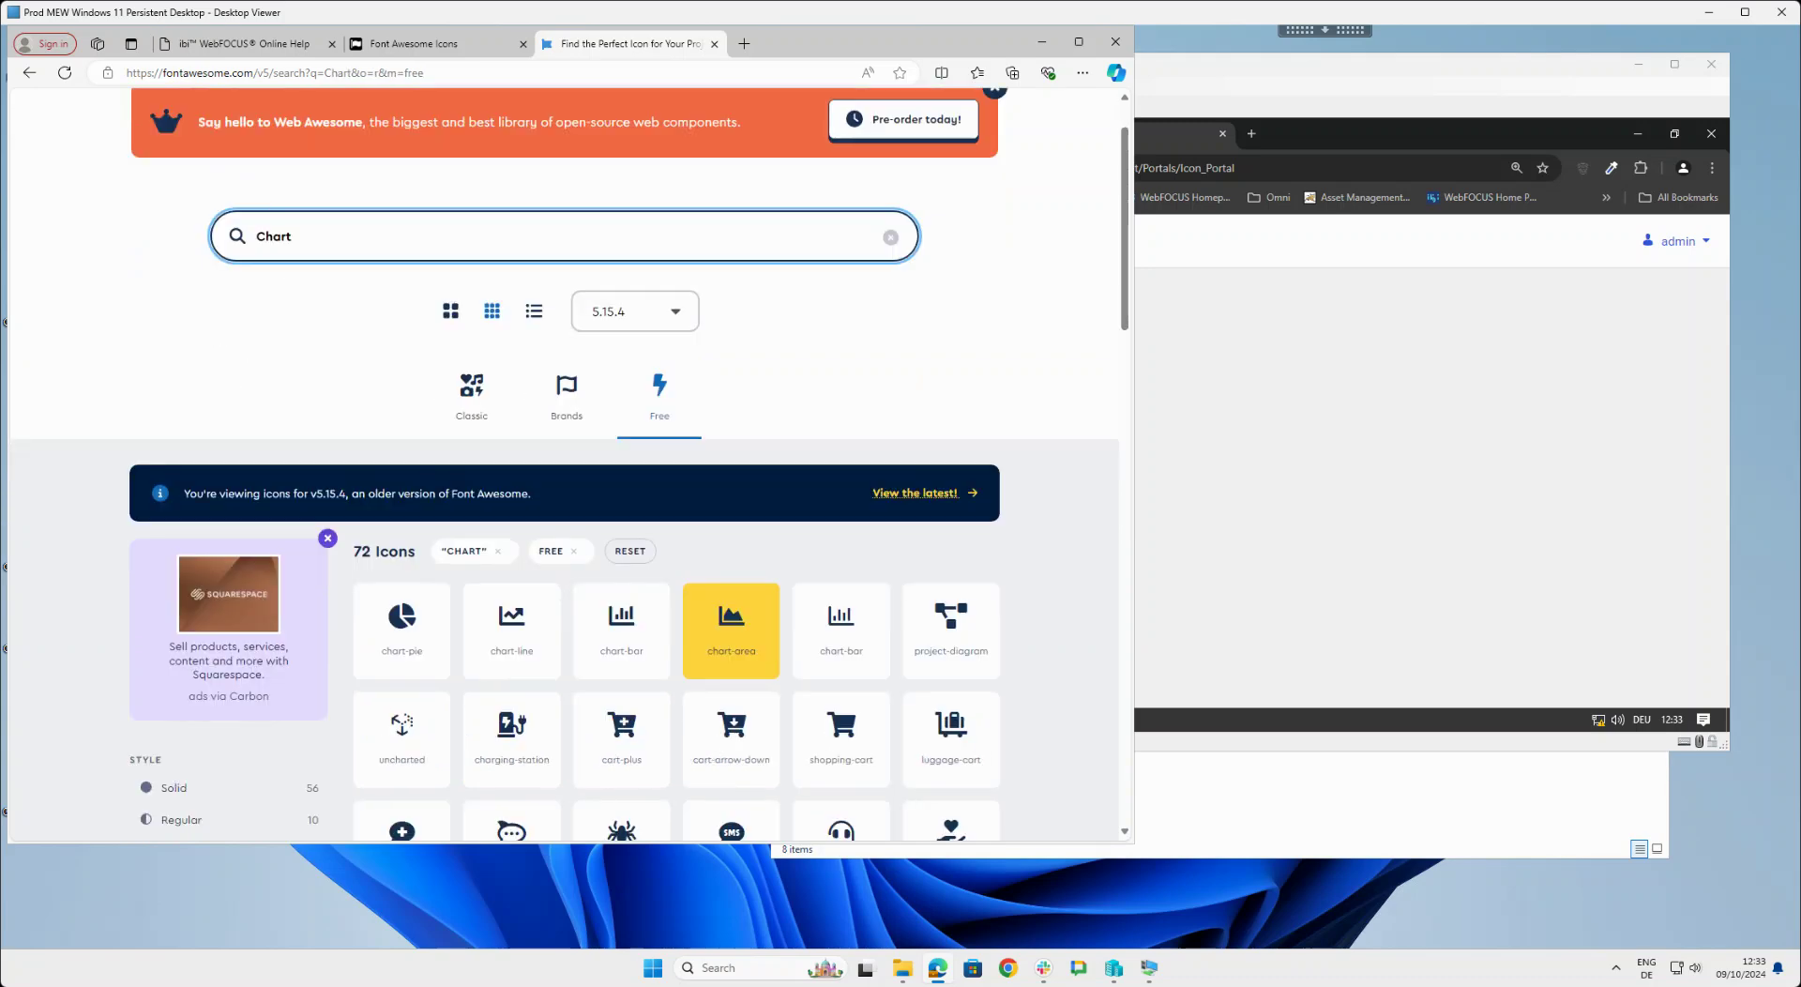
scroll(731, 553, down, 1)
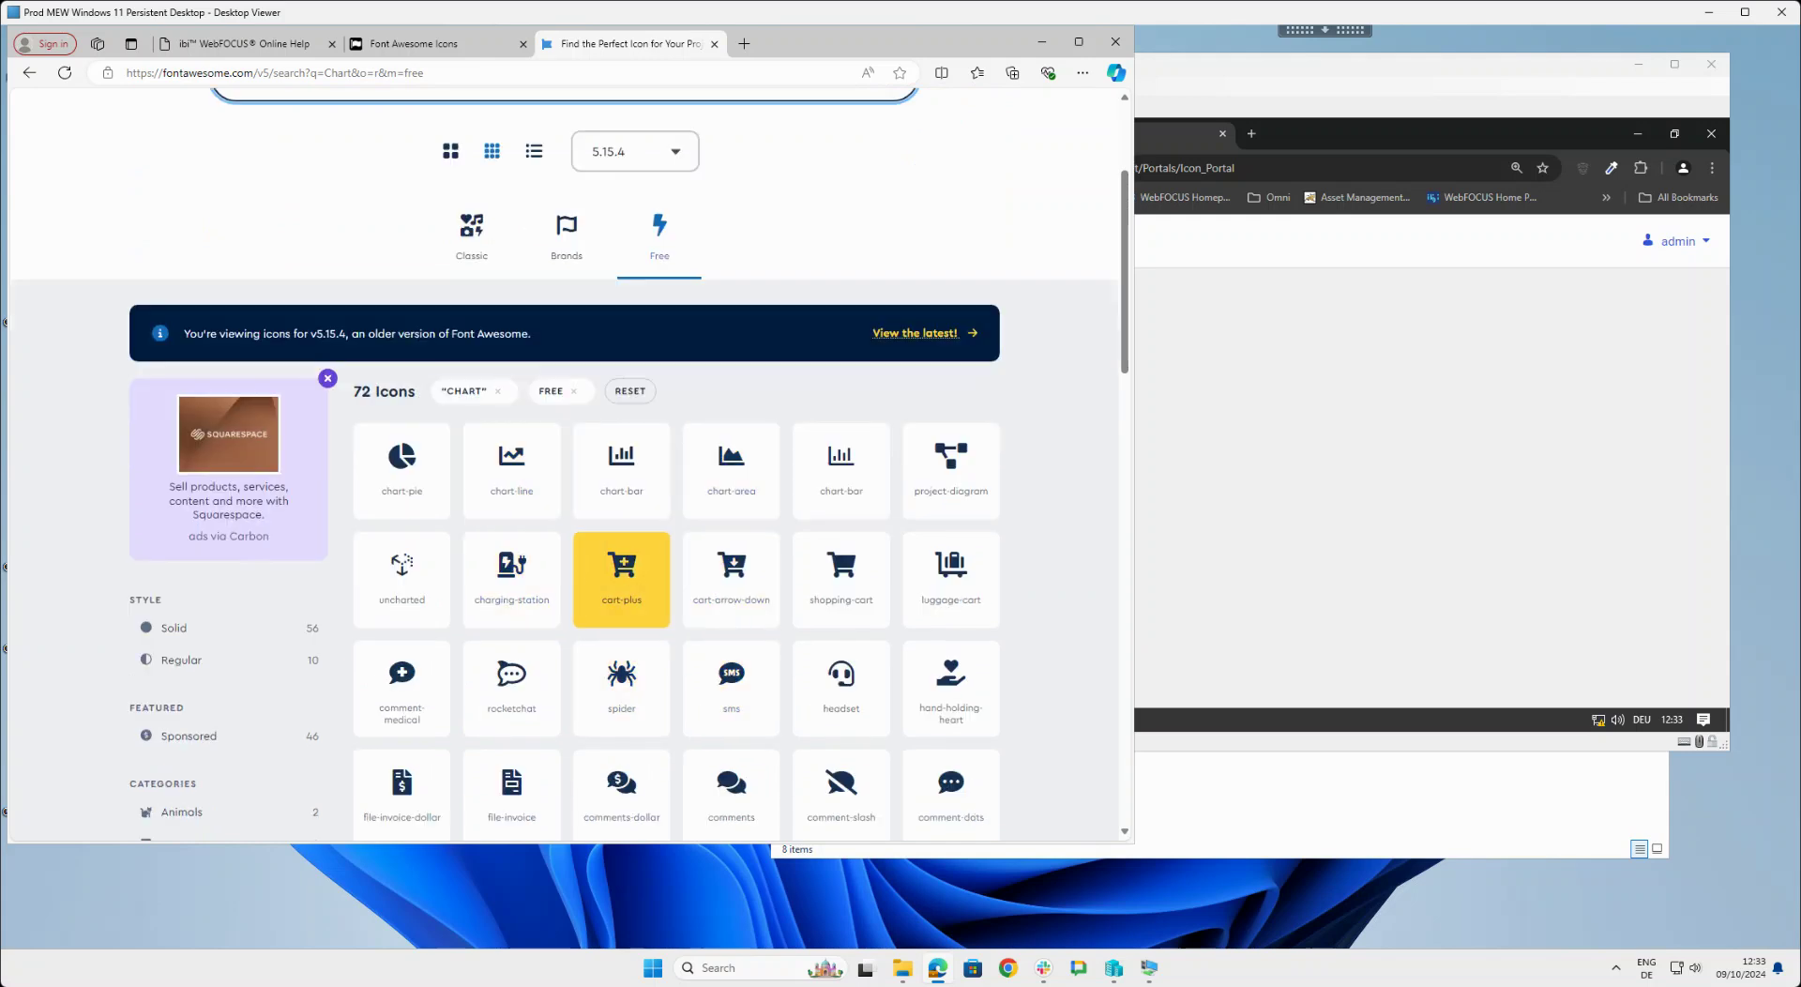
scroll(510, 779, down, 3)
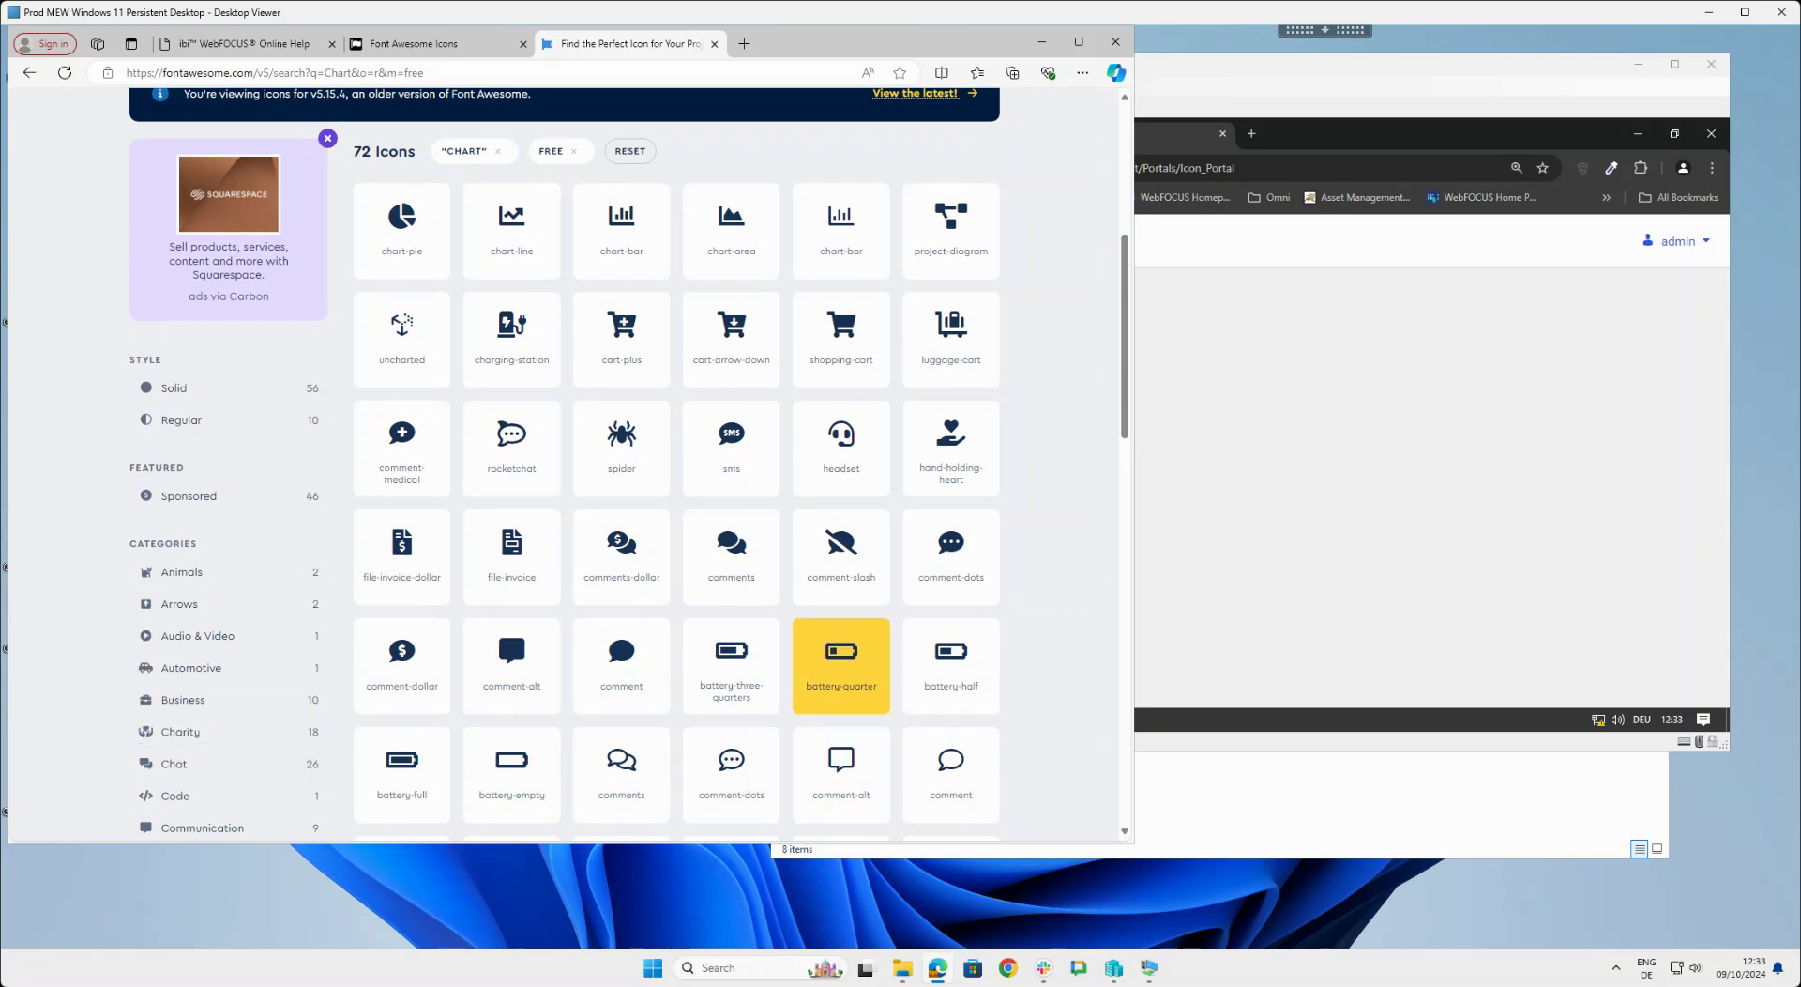
scroll(841, 699, up, 4)
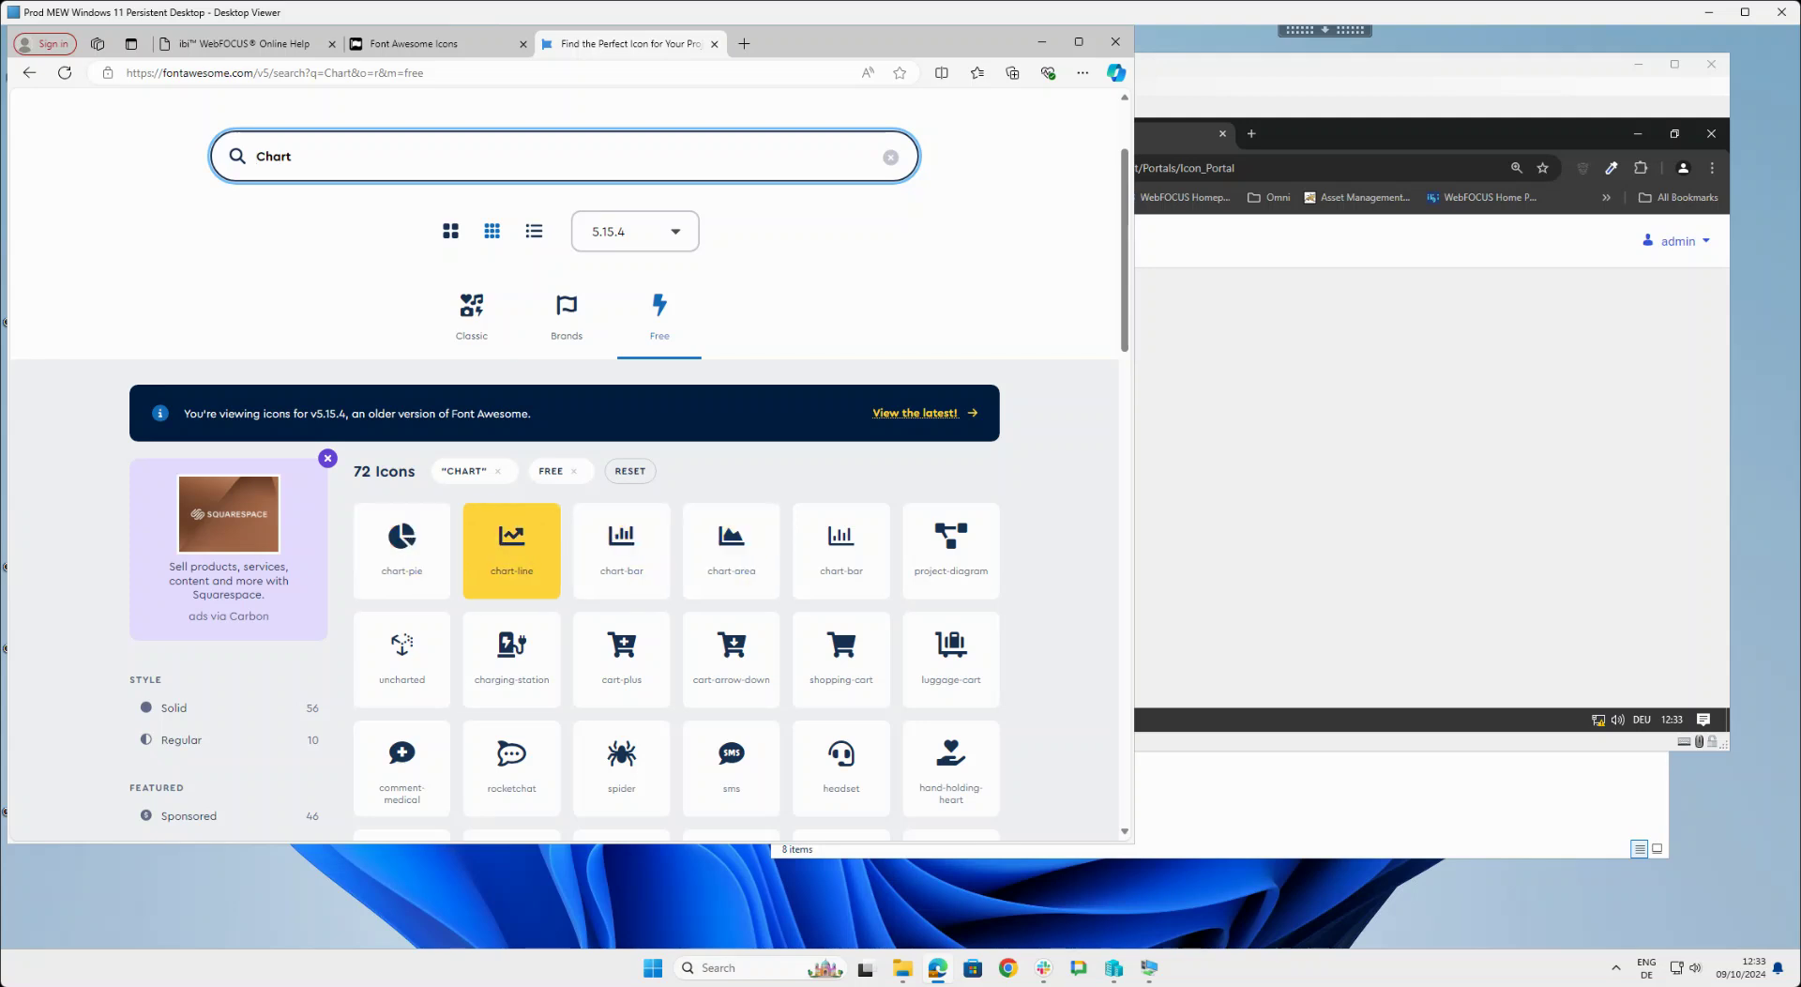
Open the solid chart-bar icon and compare the HTML classes of its Solid, Regular and Light styles.
click(620, 549)
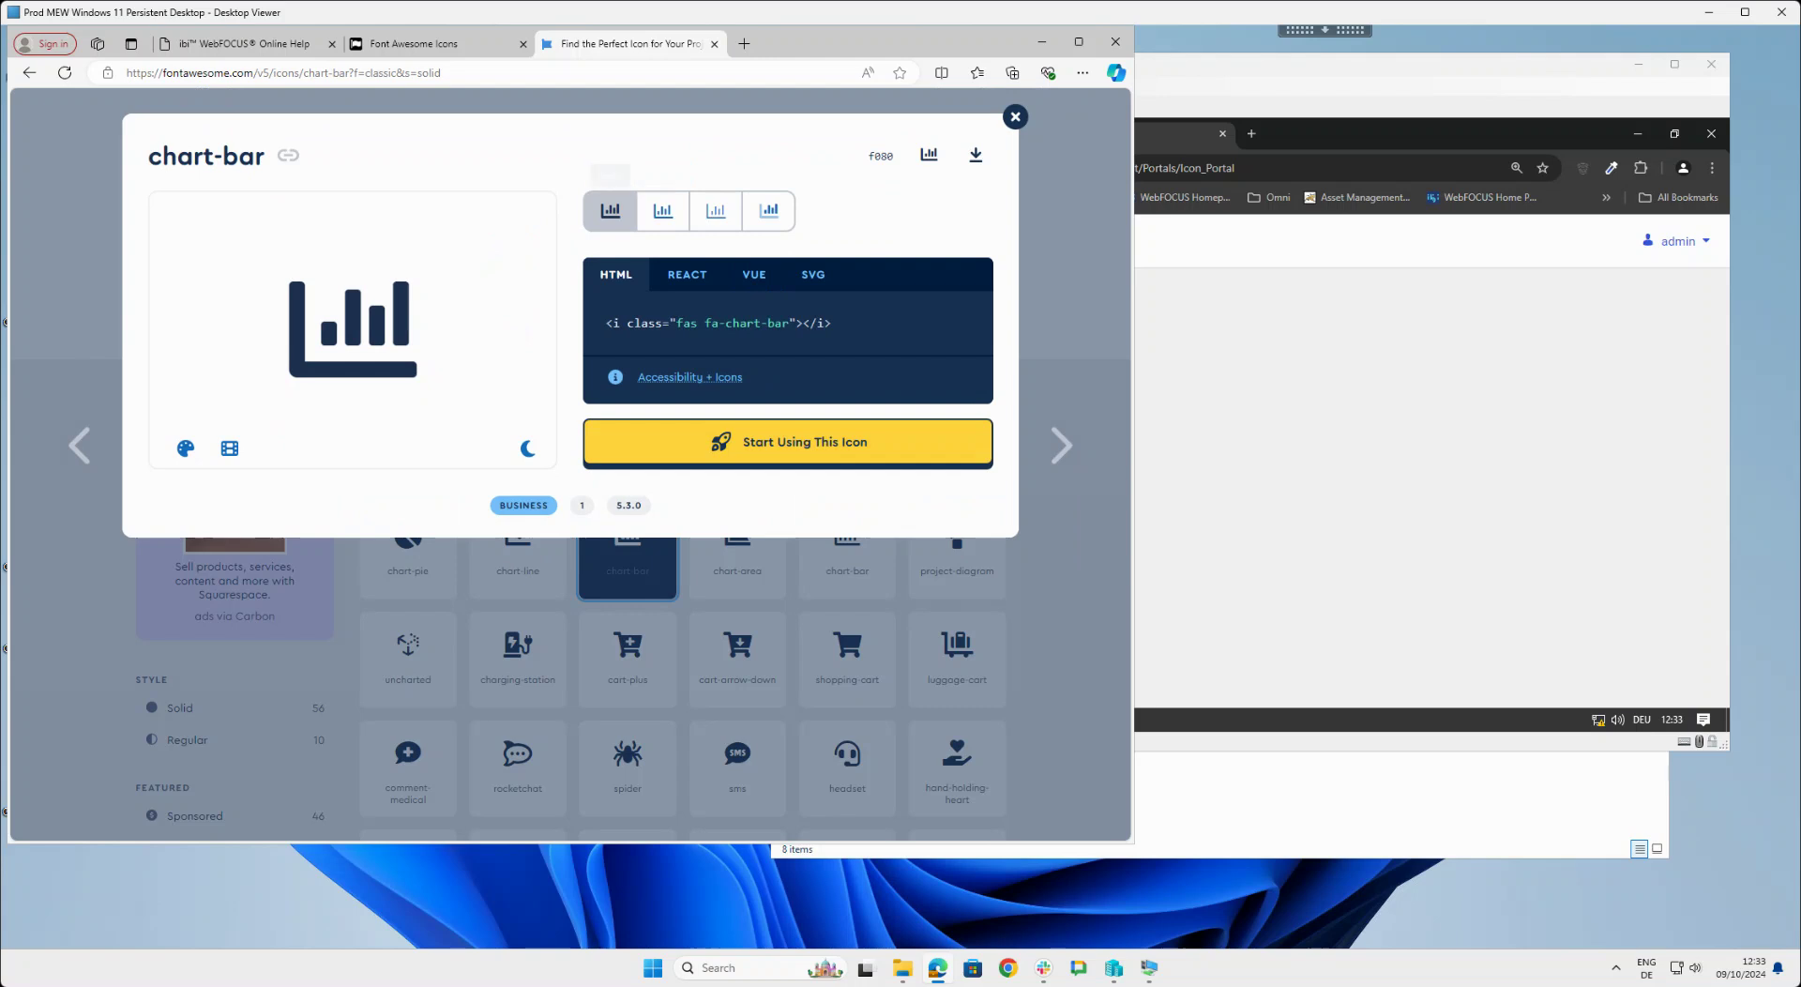
click(662, 210)
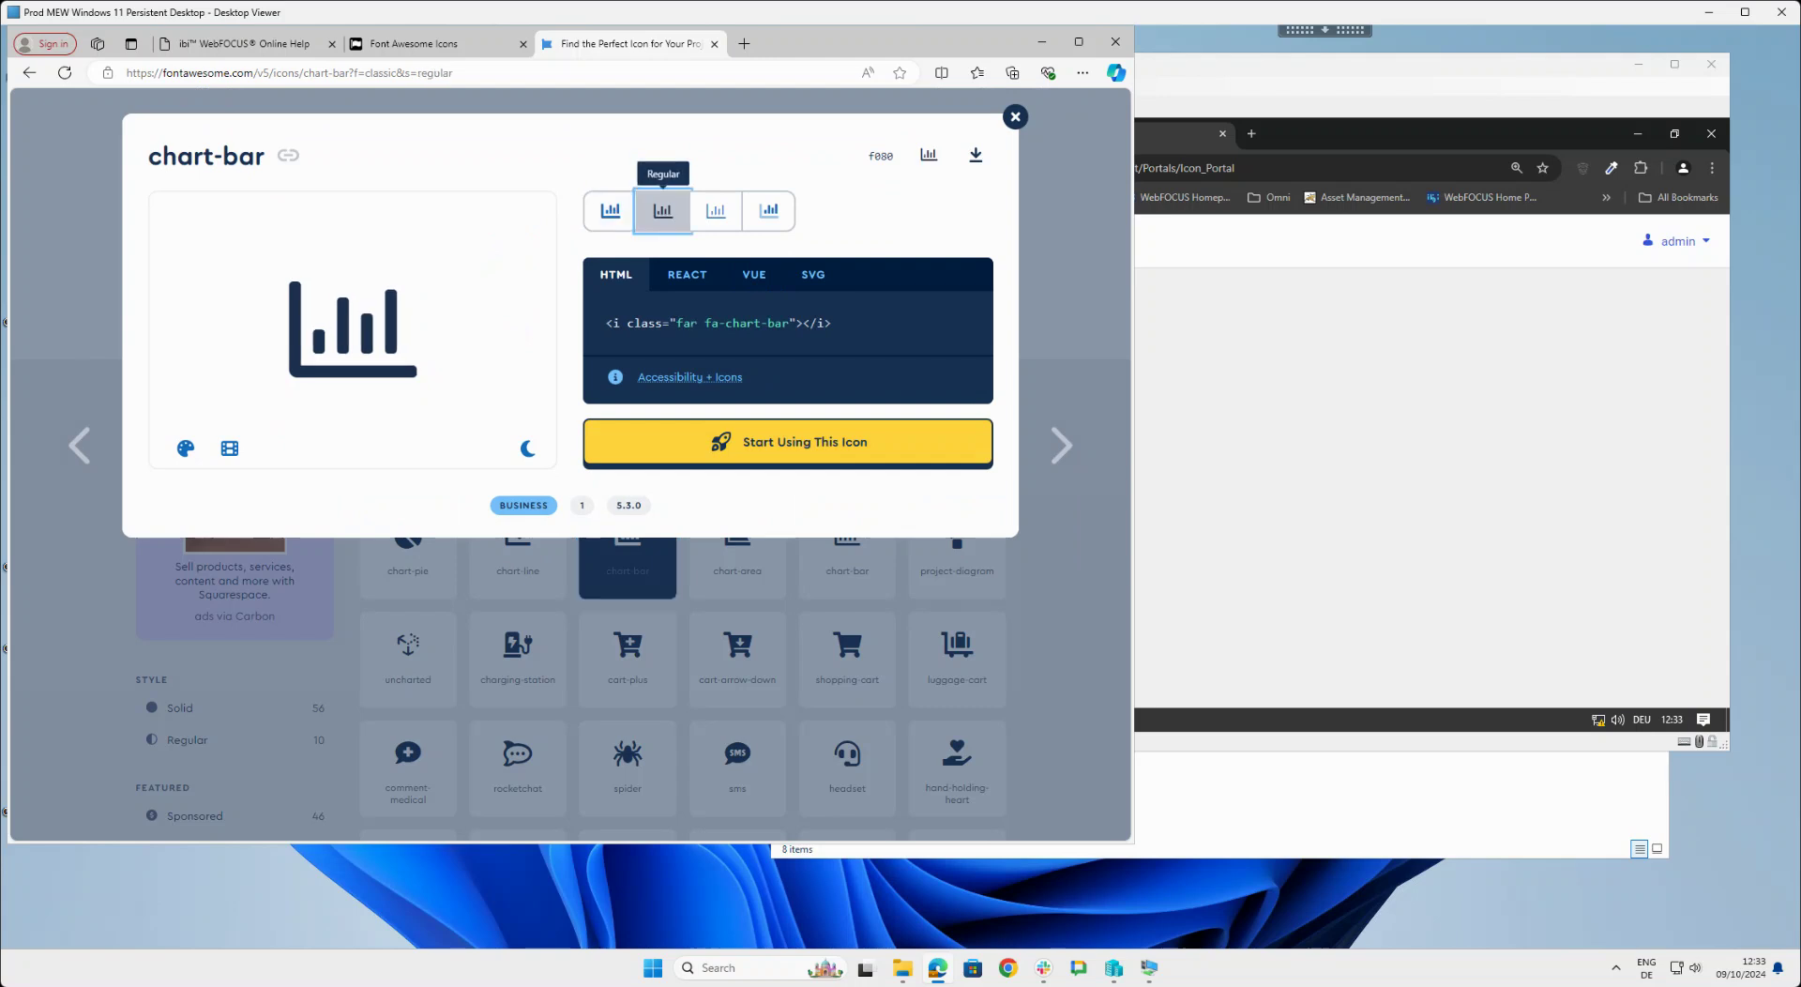
click(716, 210)
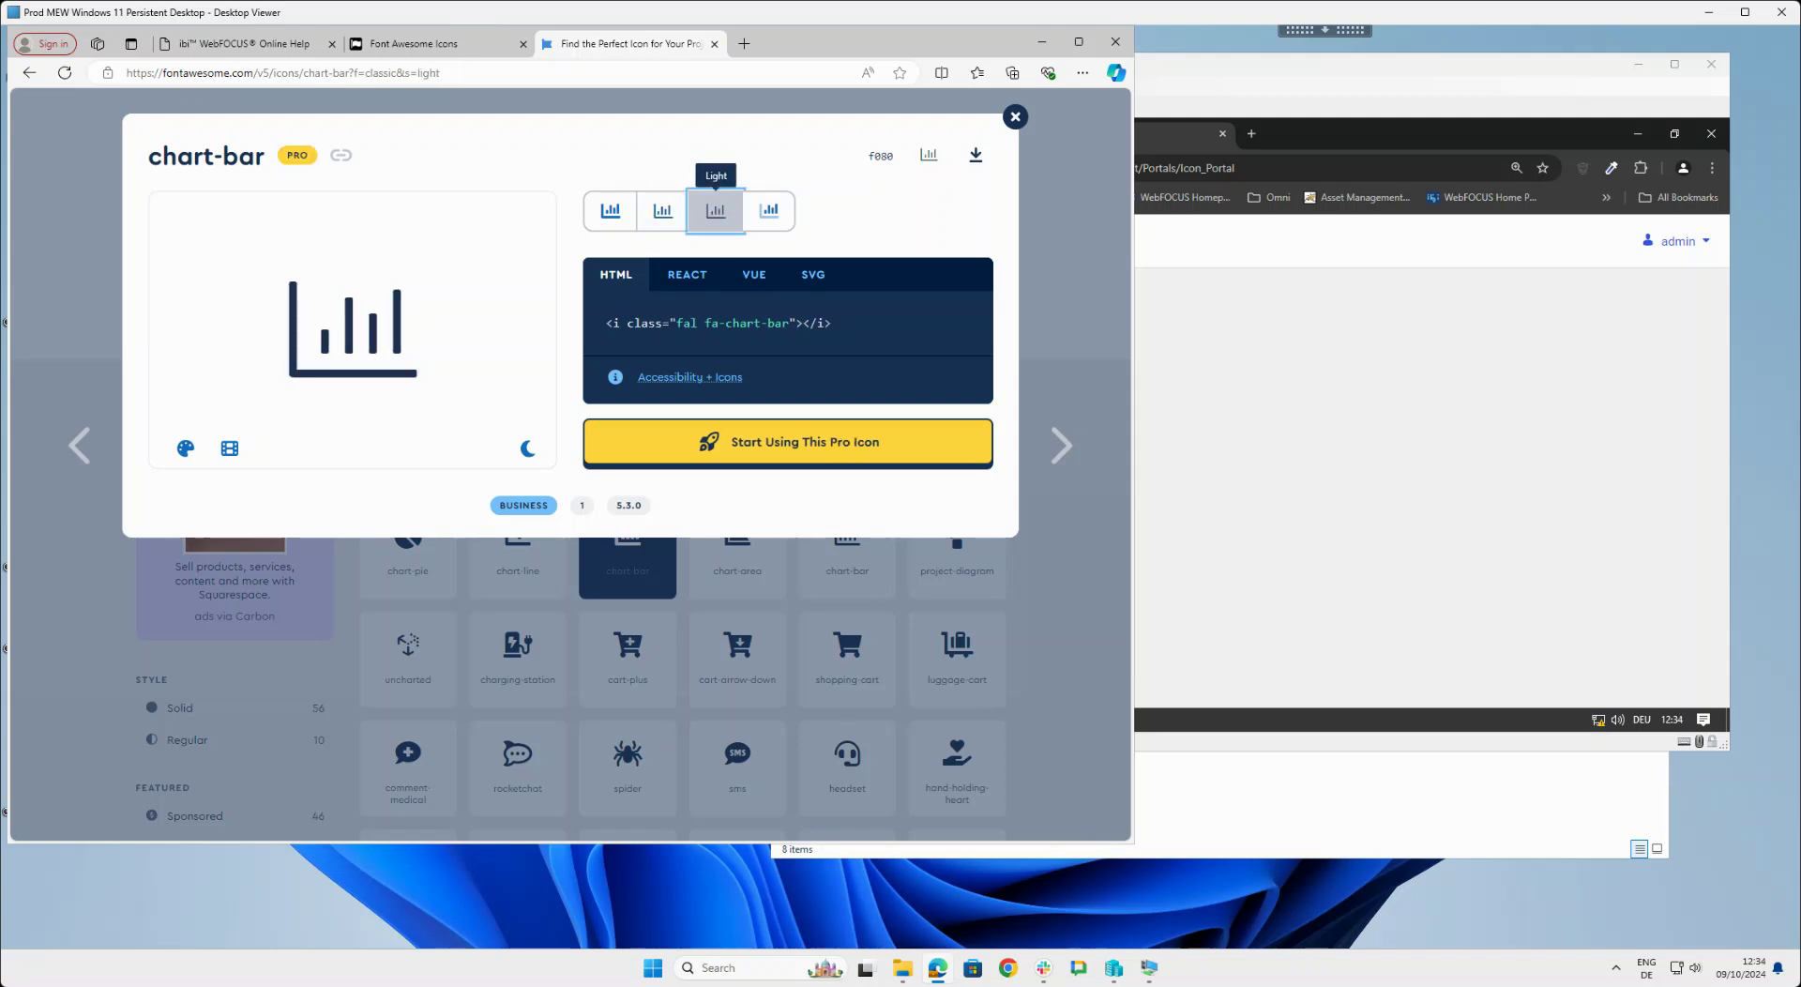
click(609, 210)
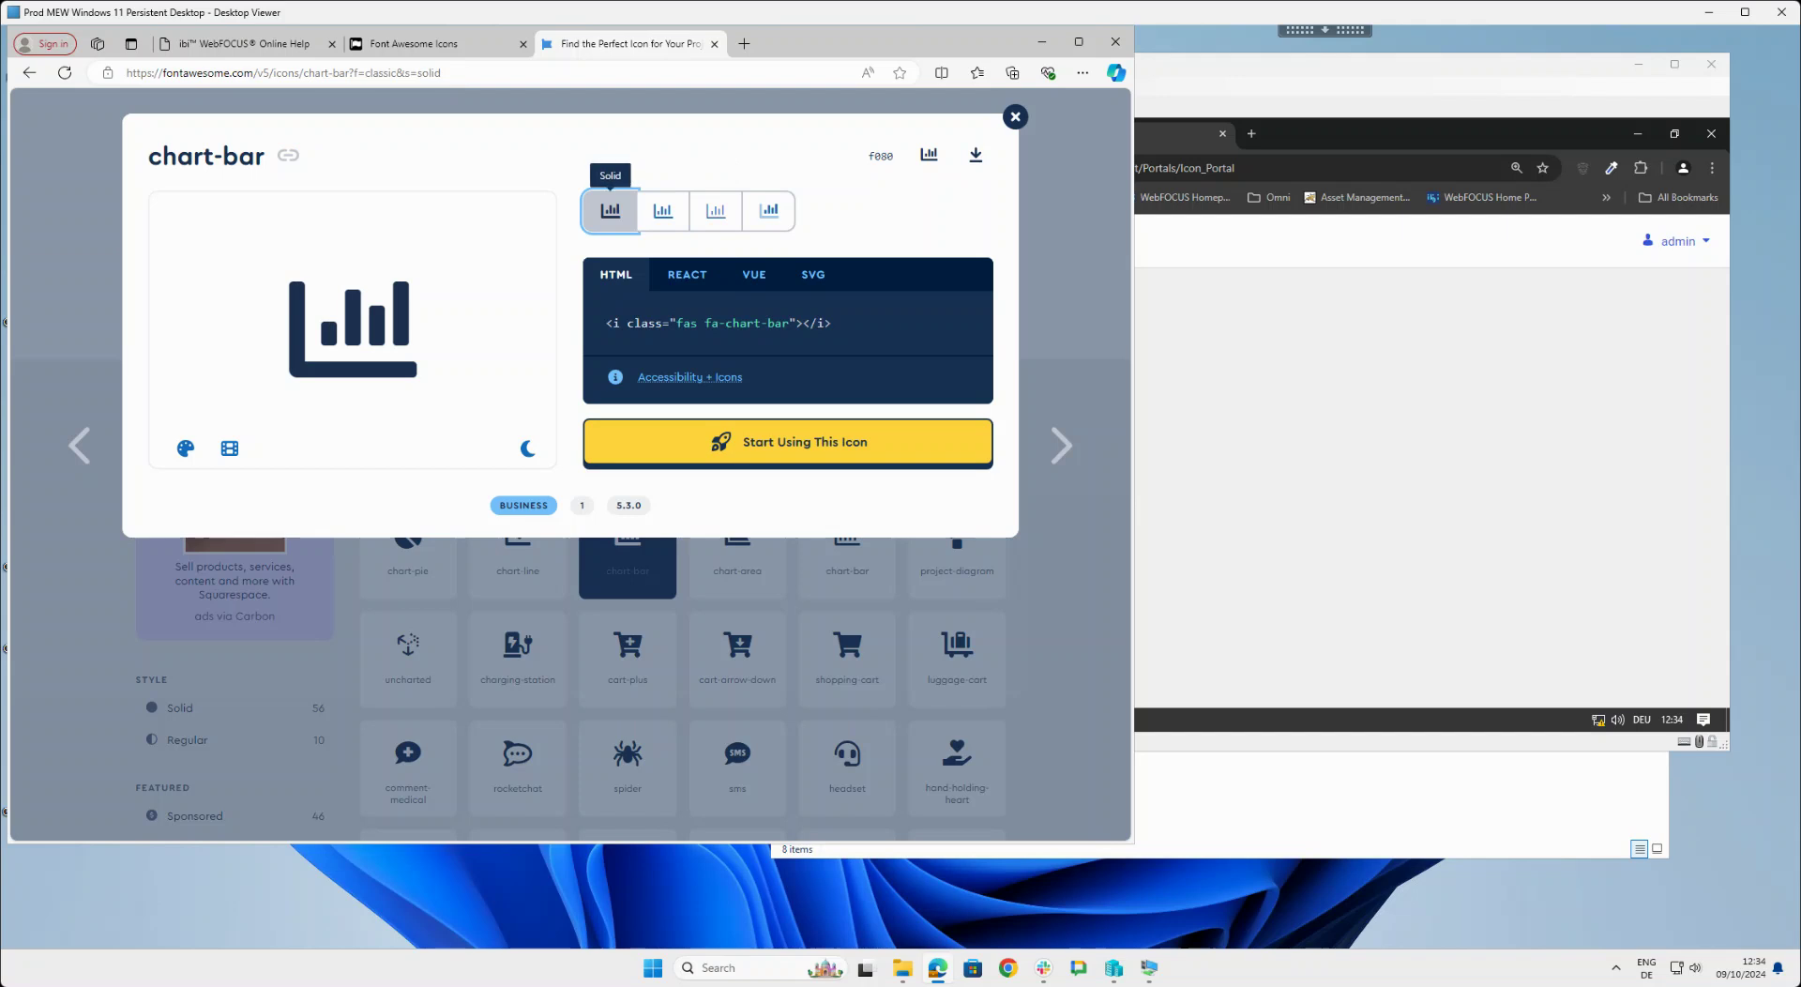
double_click(628, 506)
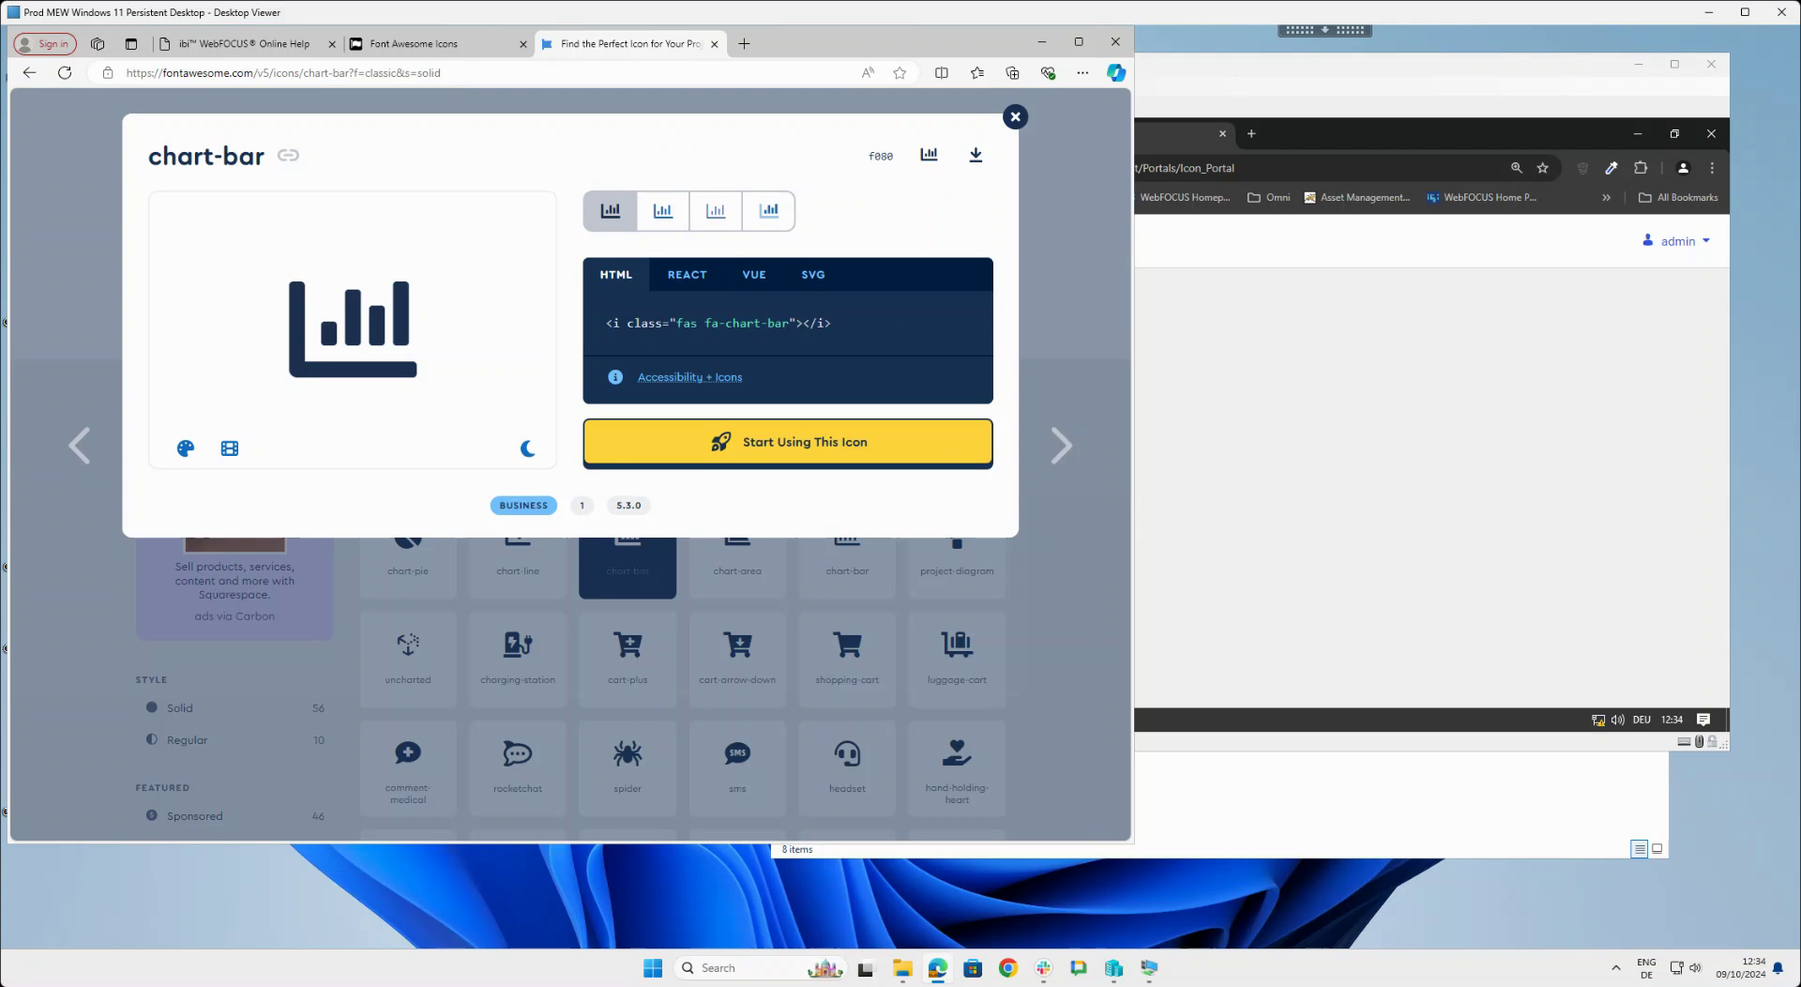
Copy the HTML snippet of the Regular chart-bar icon and switch to the 9.31 demo virtual machine in full screen.
click(663, 210)
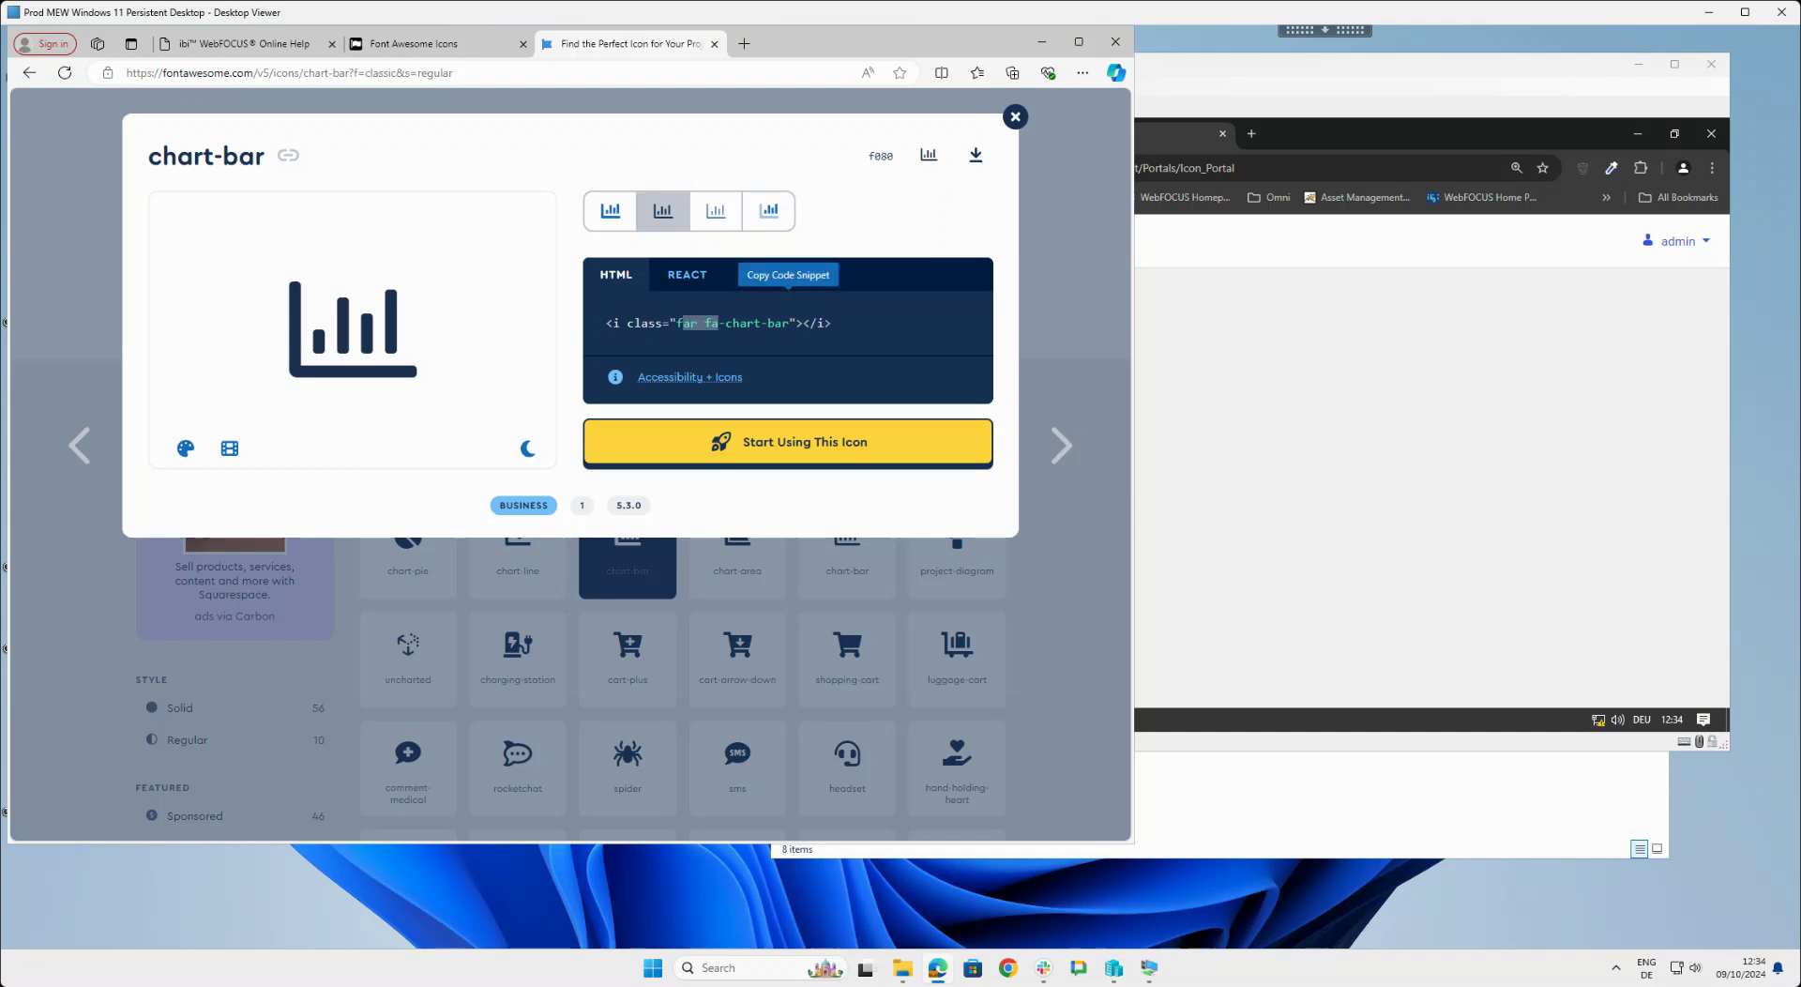
click(704, 323)
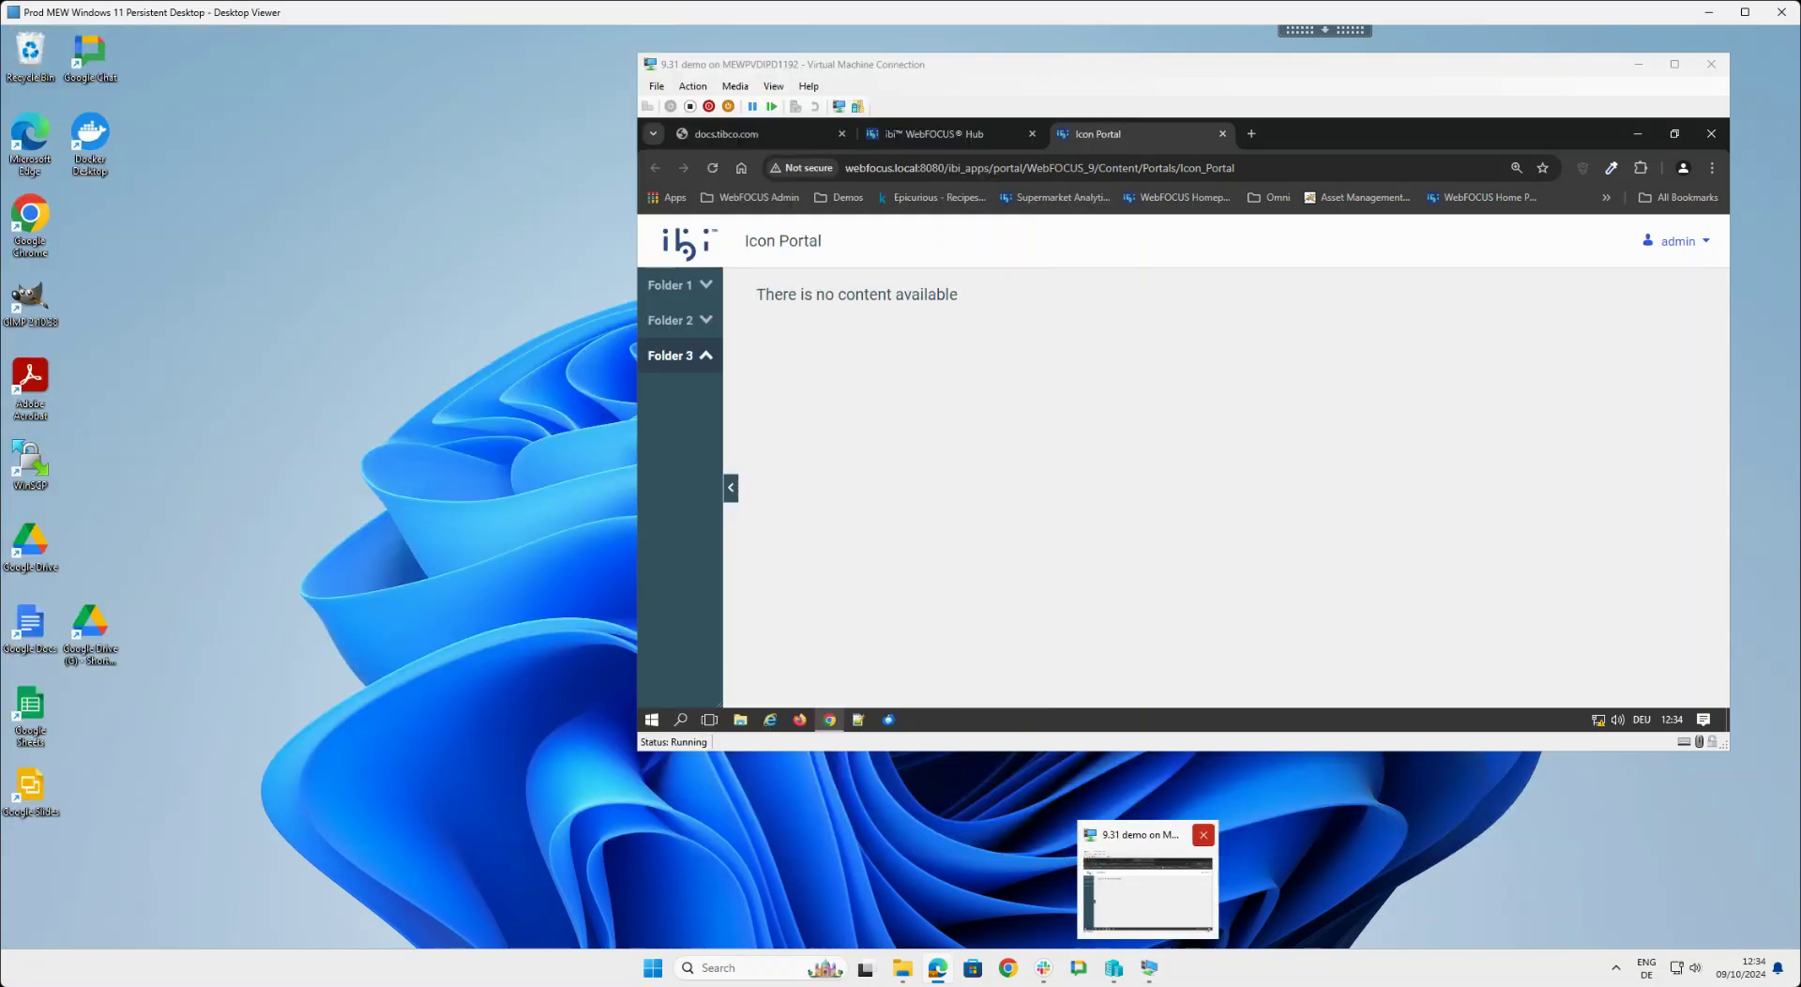
key(alt+Tab)
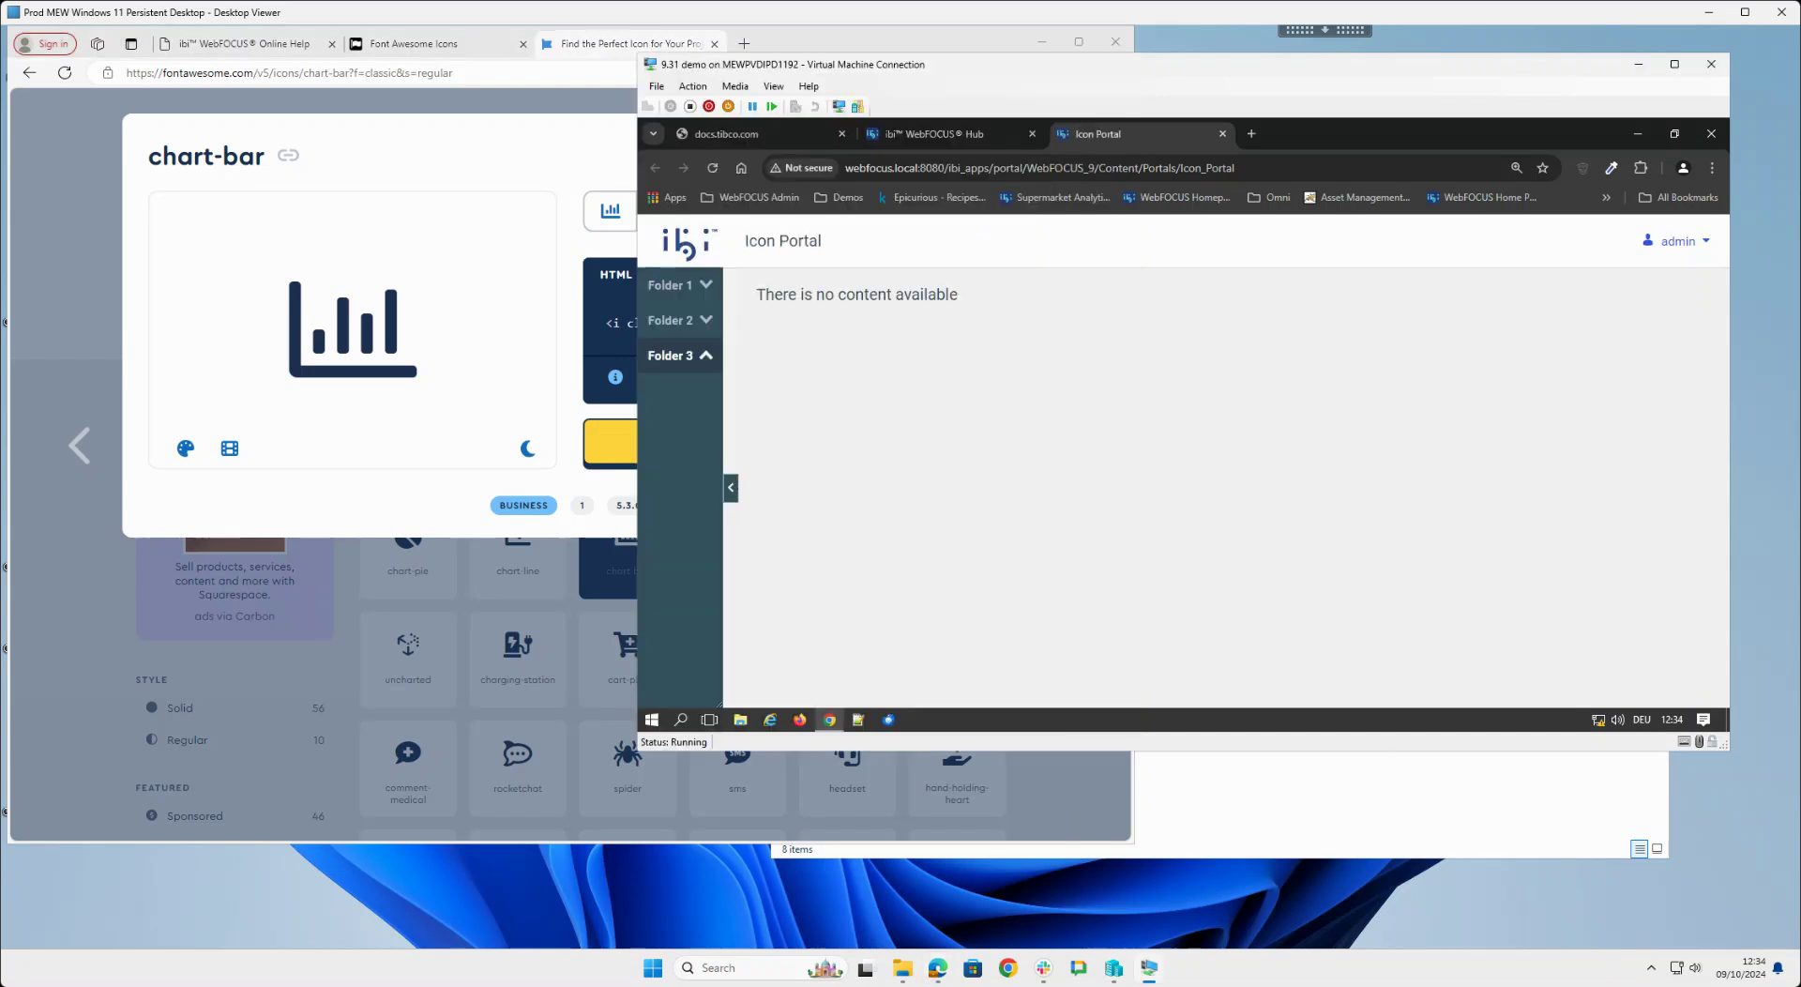
click(1674, 64)
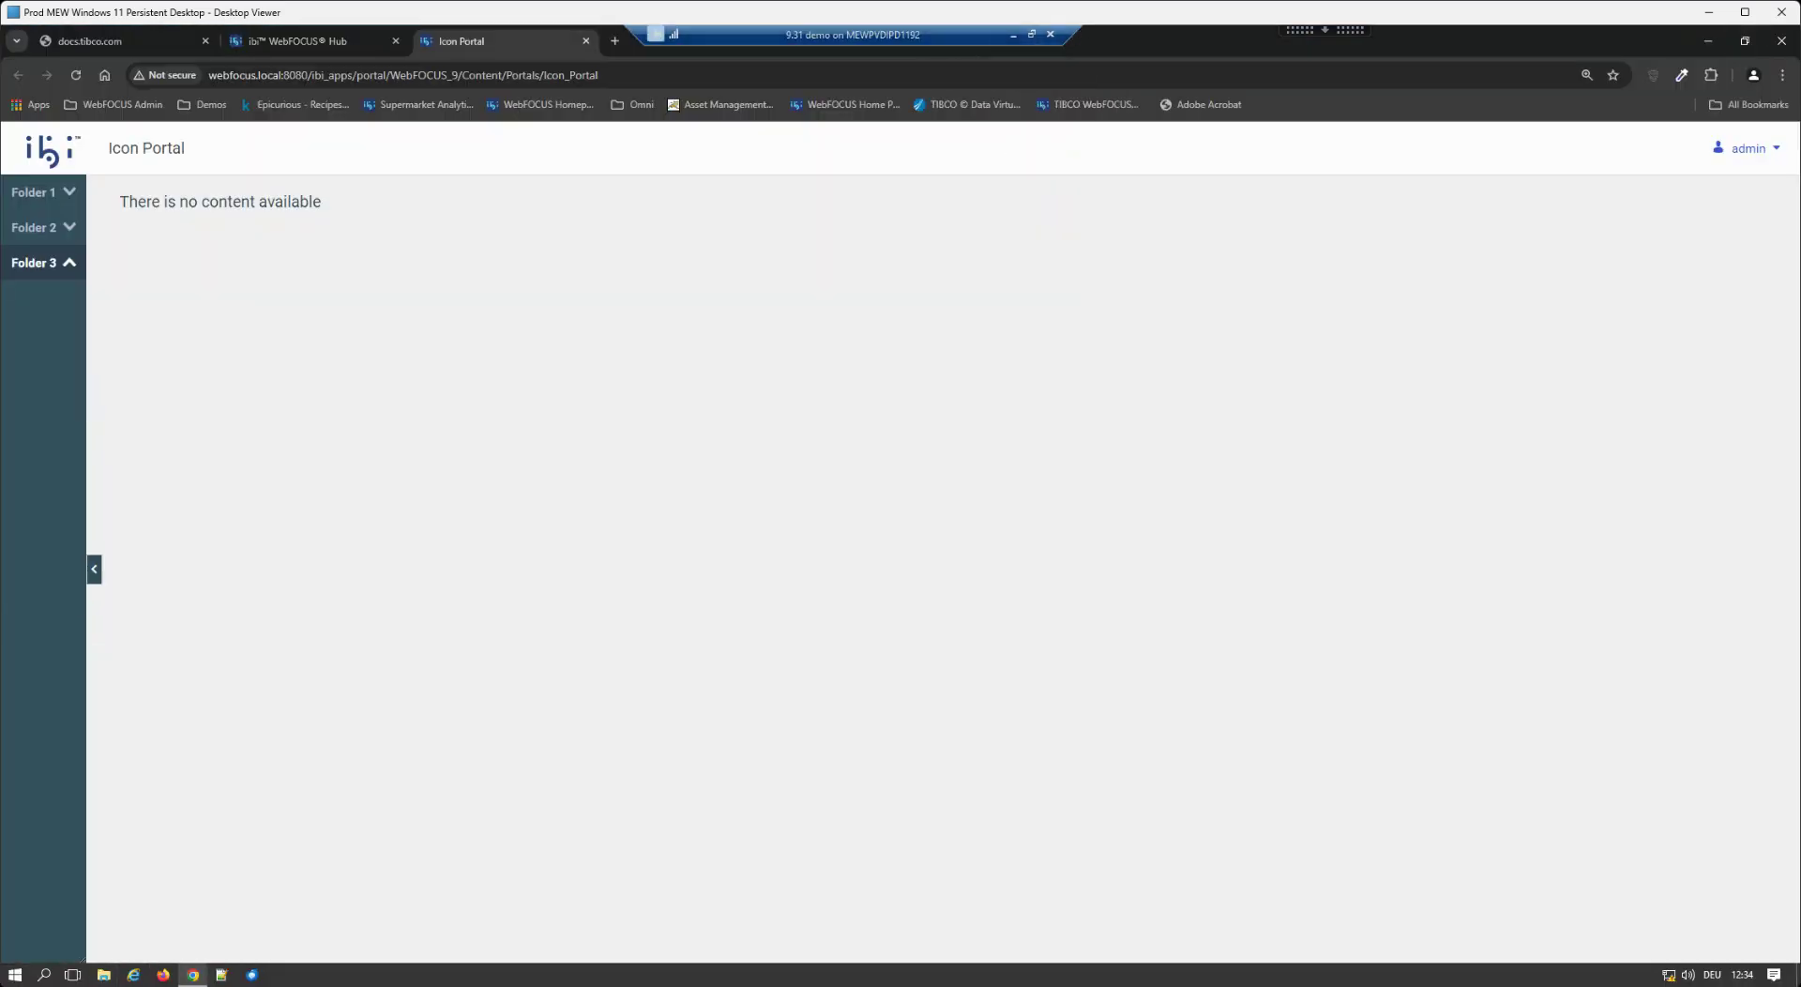
Paste the snippet into a new Notepad++ file and copy only its class names, far fa-chart-bar.
click(44, 974)
text(note)
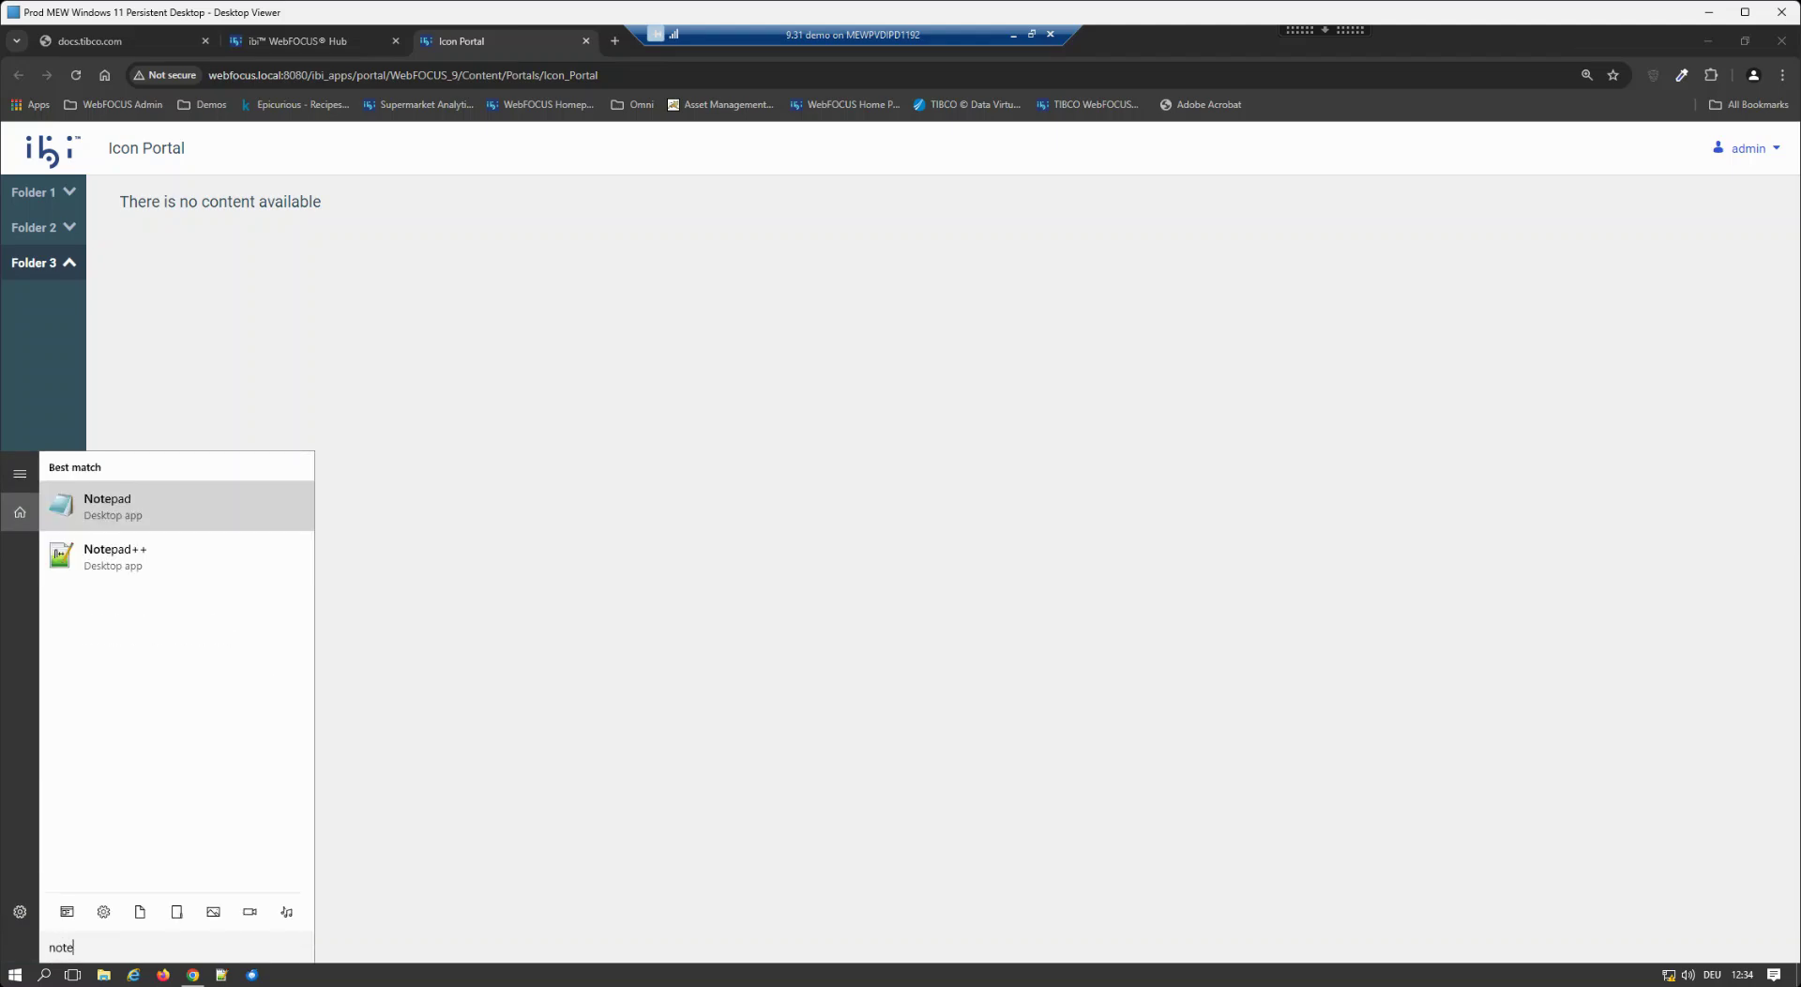
click(94, 557)
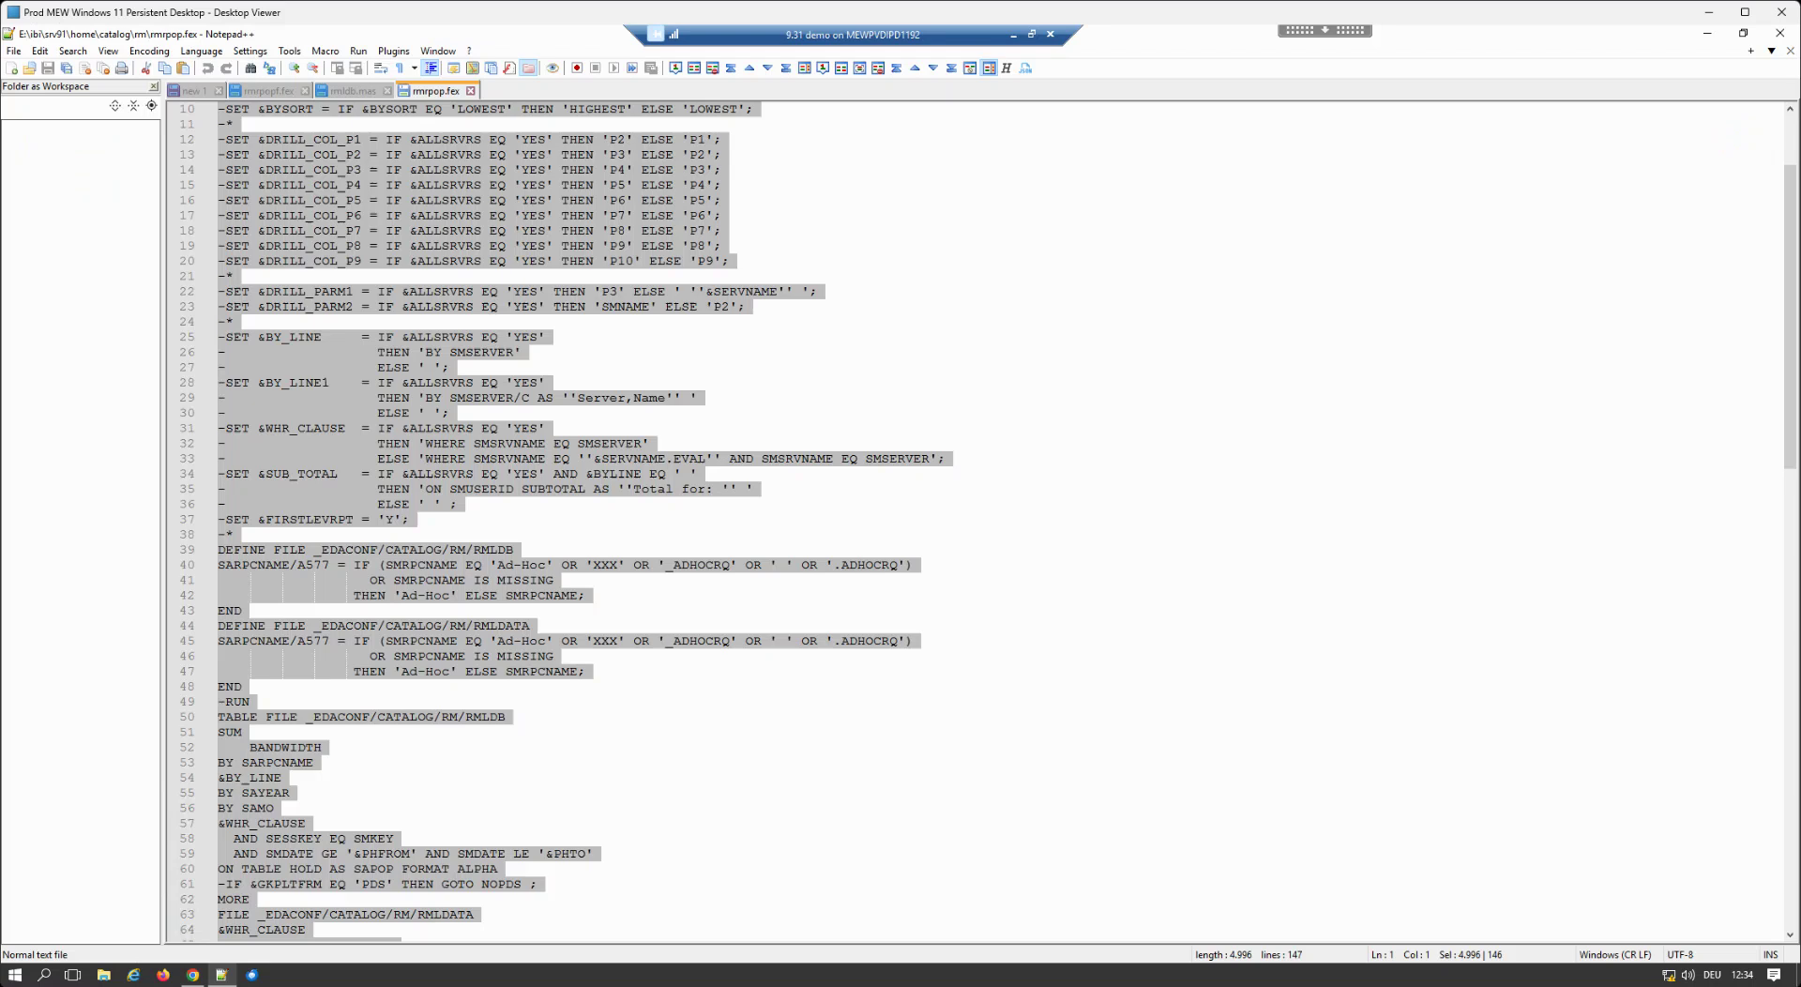
click(11, 68)
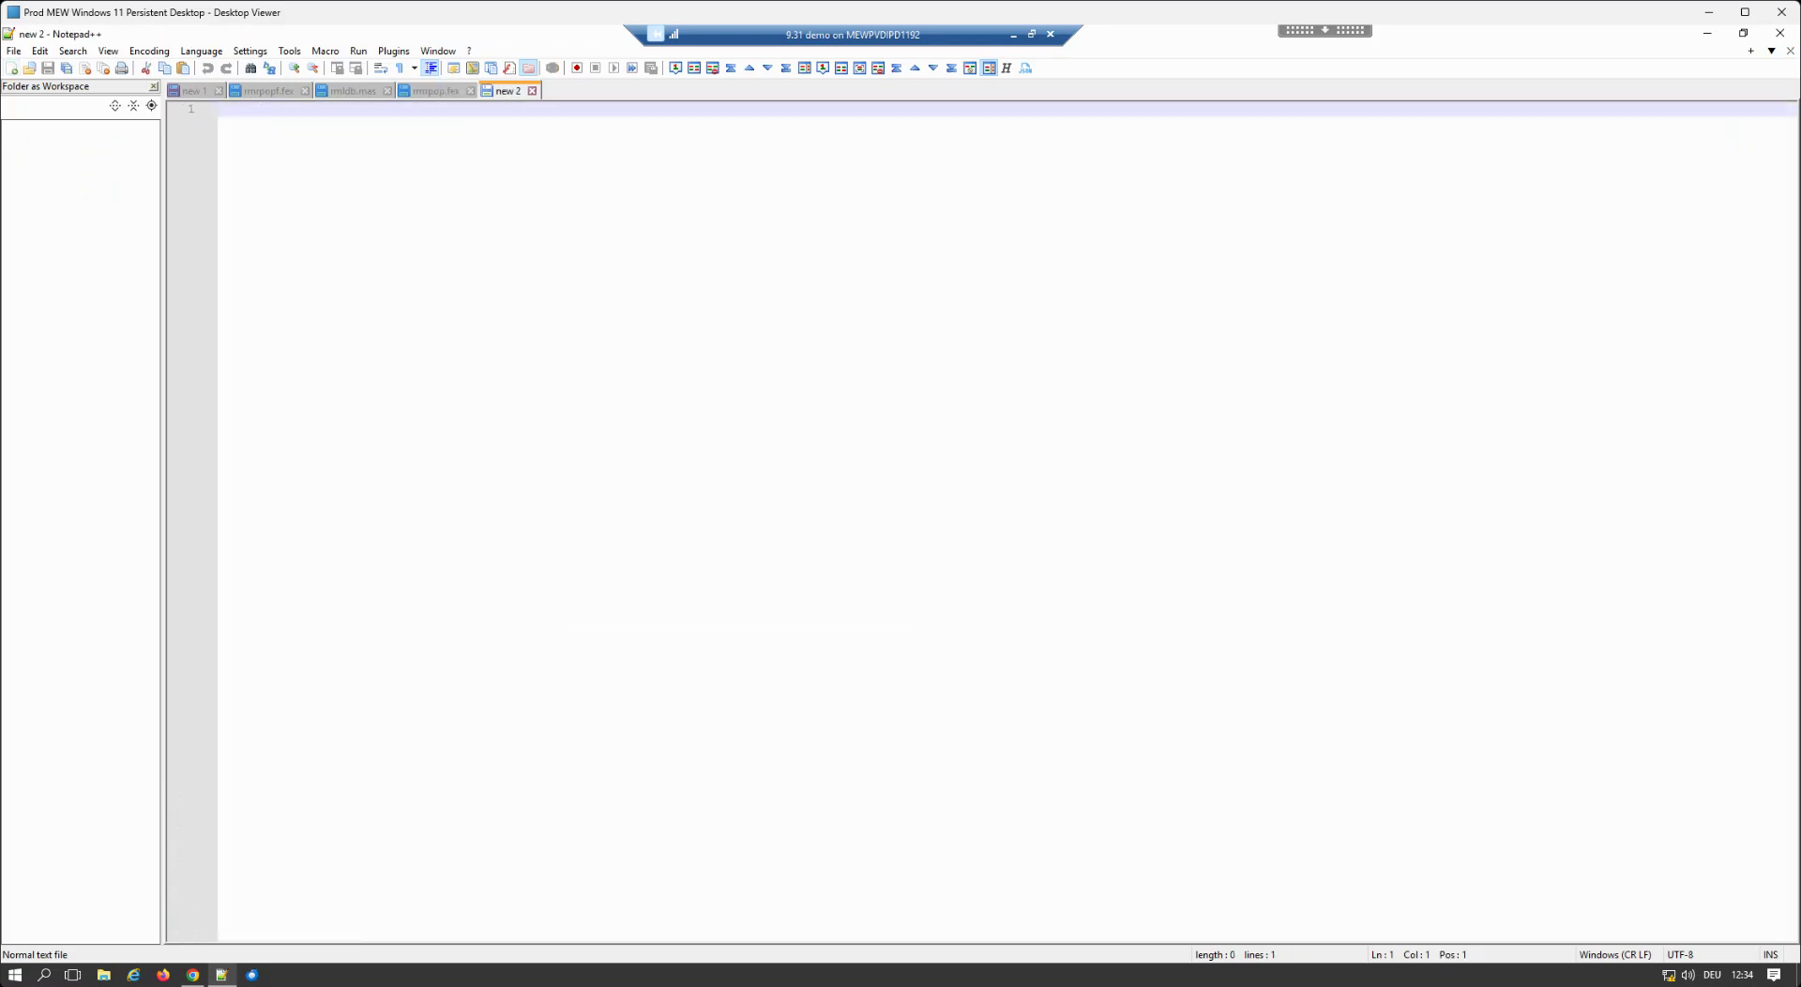
key(ctrl+v)
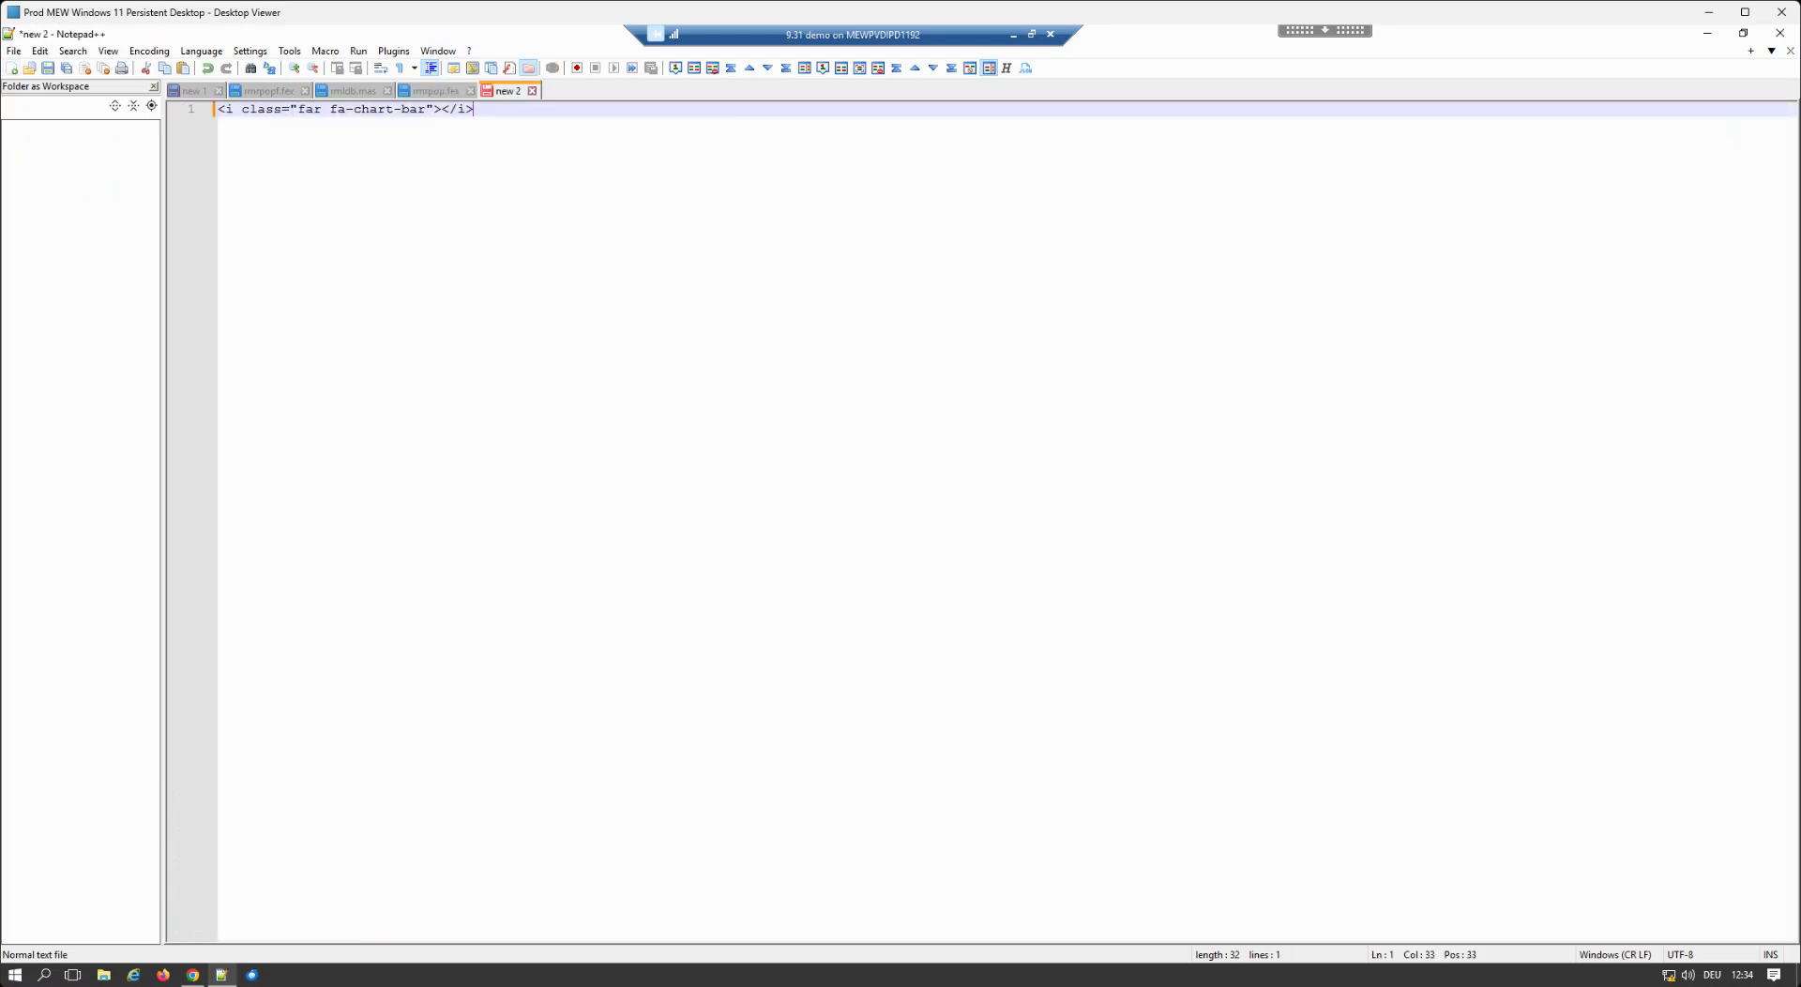
drag(298, 109, 427, 109)
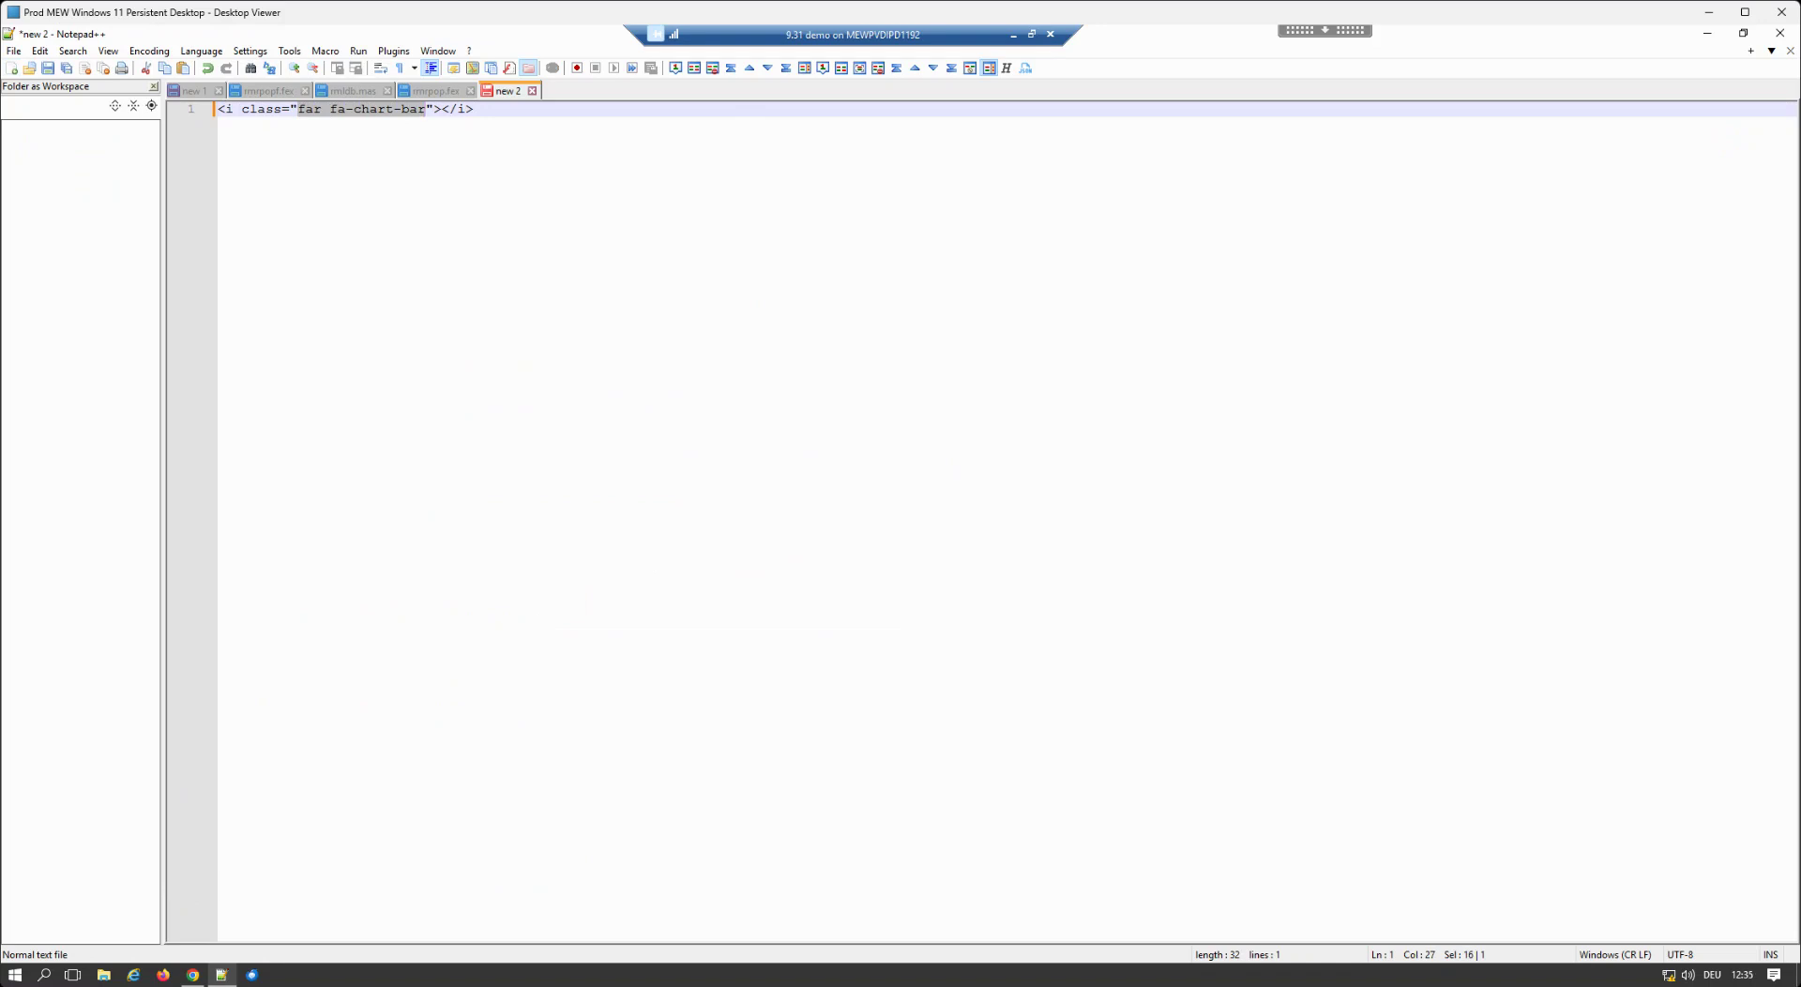
In the WebFOCUS Hub, set Folder 1's Menu Icon to far fa-chart-bar, enable Show menu icons for children, and save.
click(192, 975)
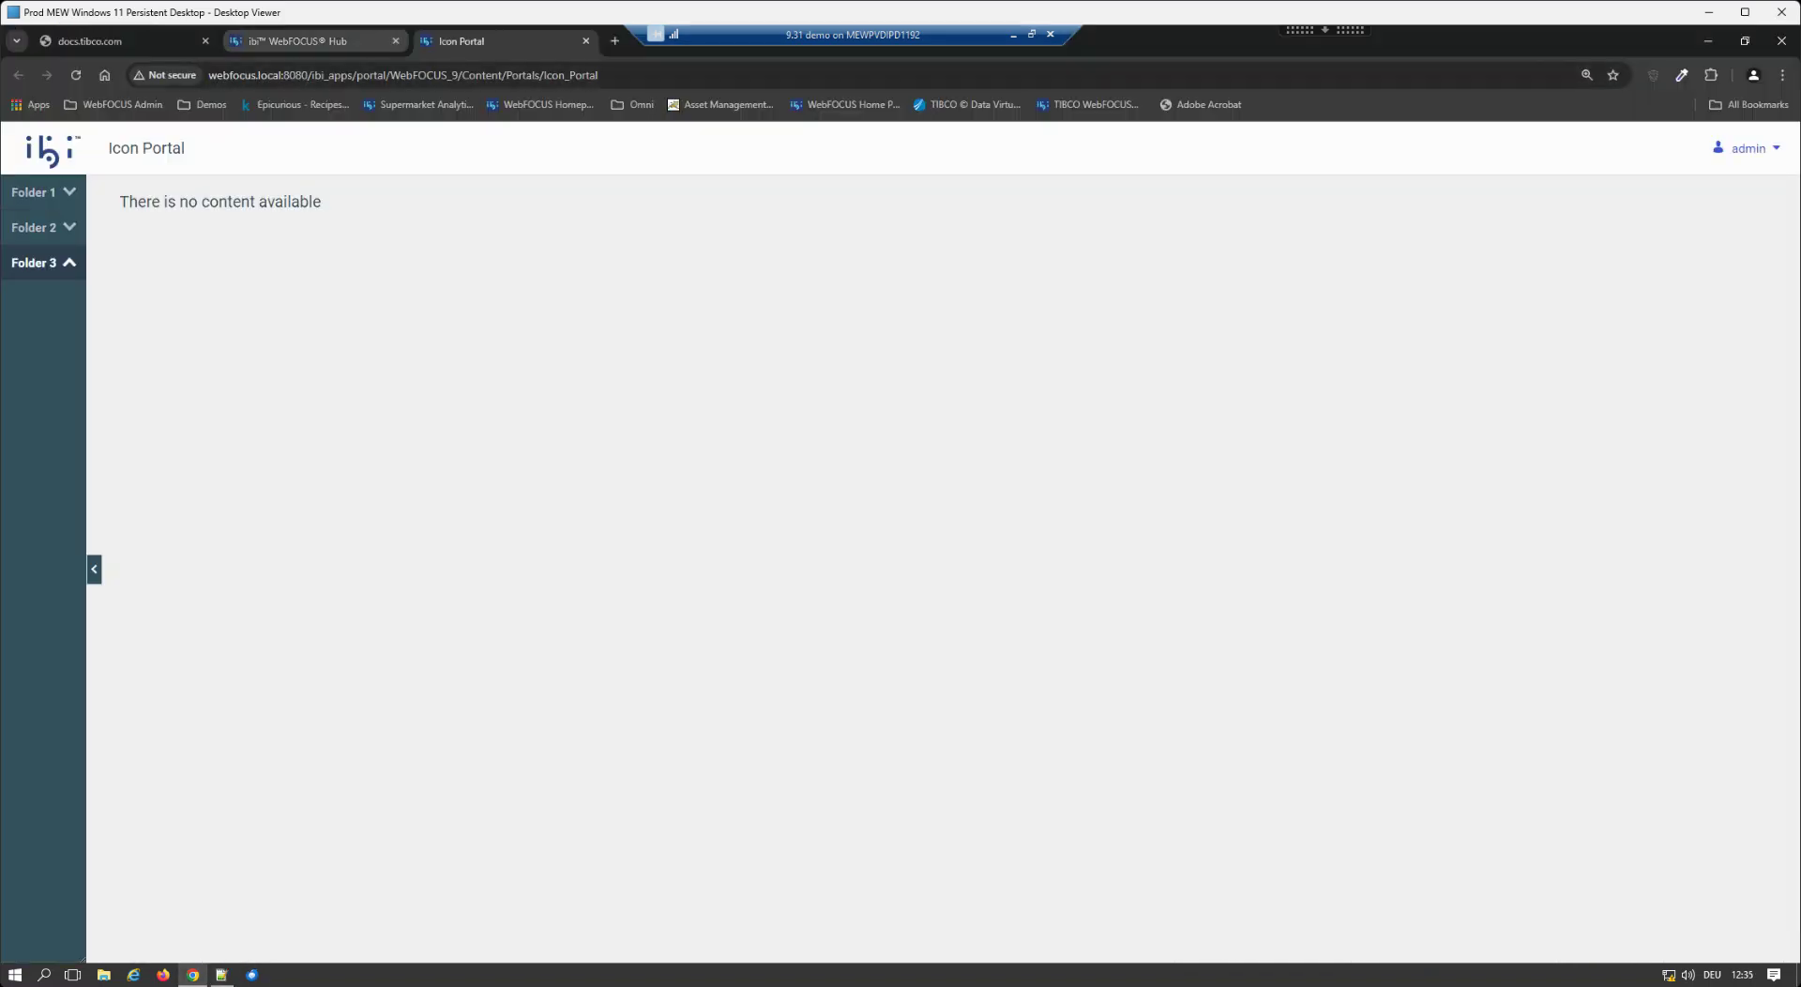
click(300, 41)
double_click(408, 345)
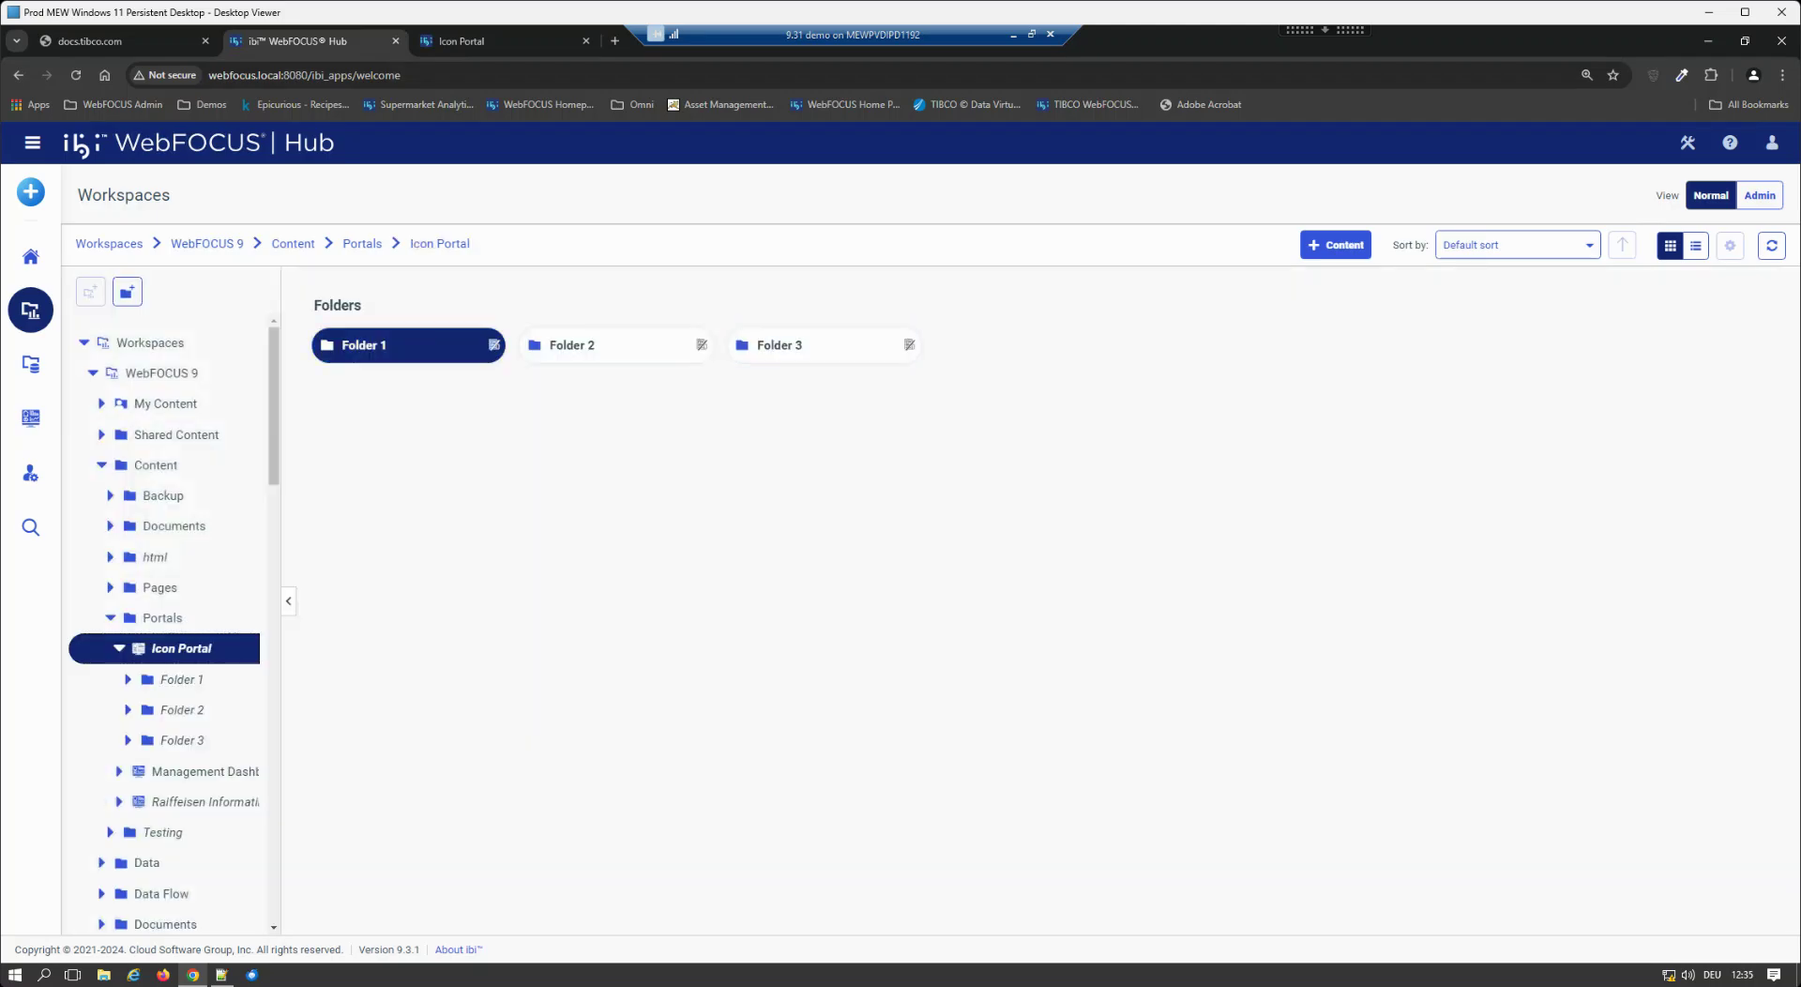
right_click(417, 347)
click(476, 672)
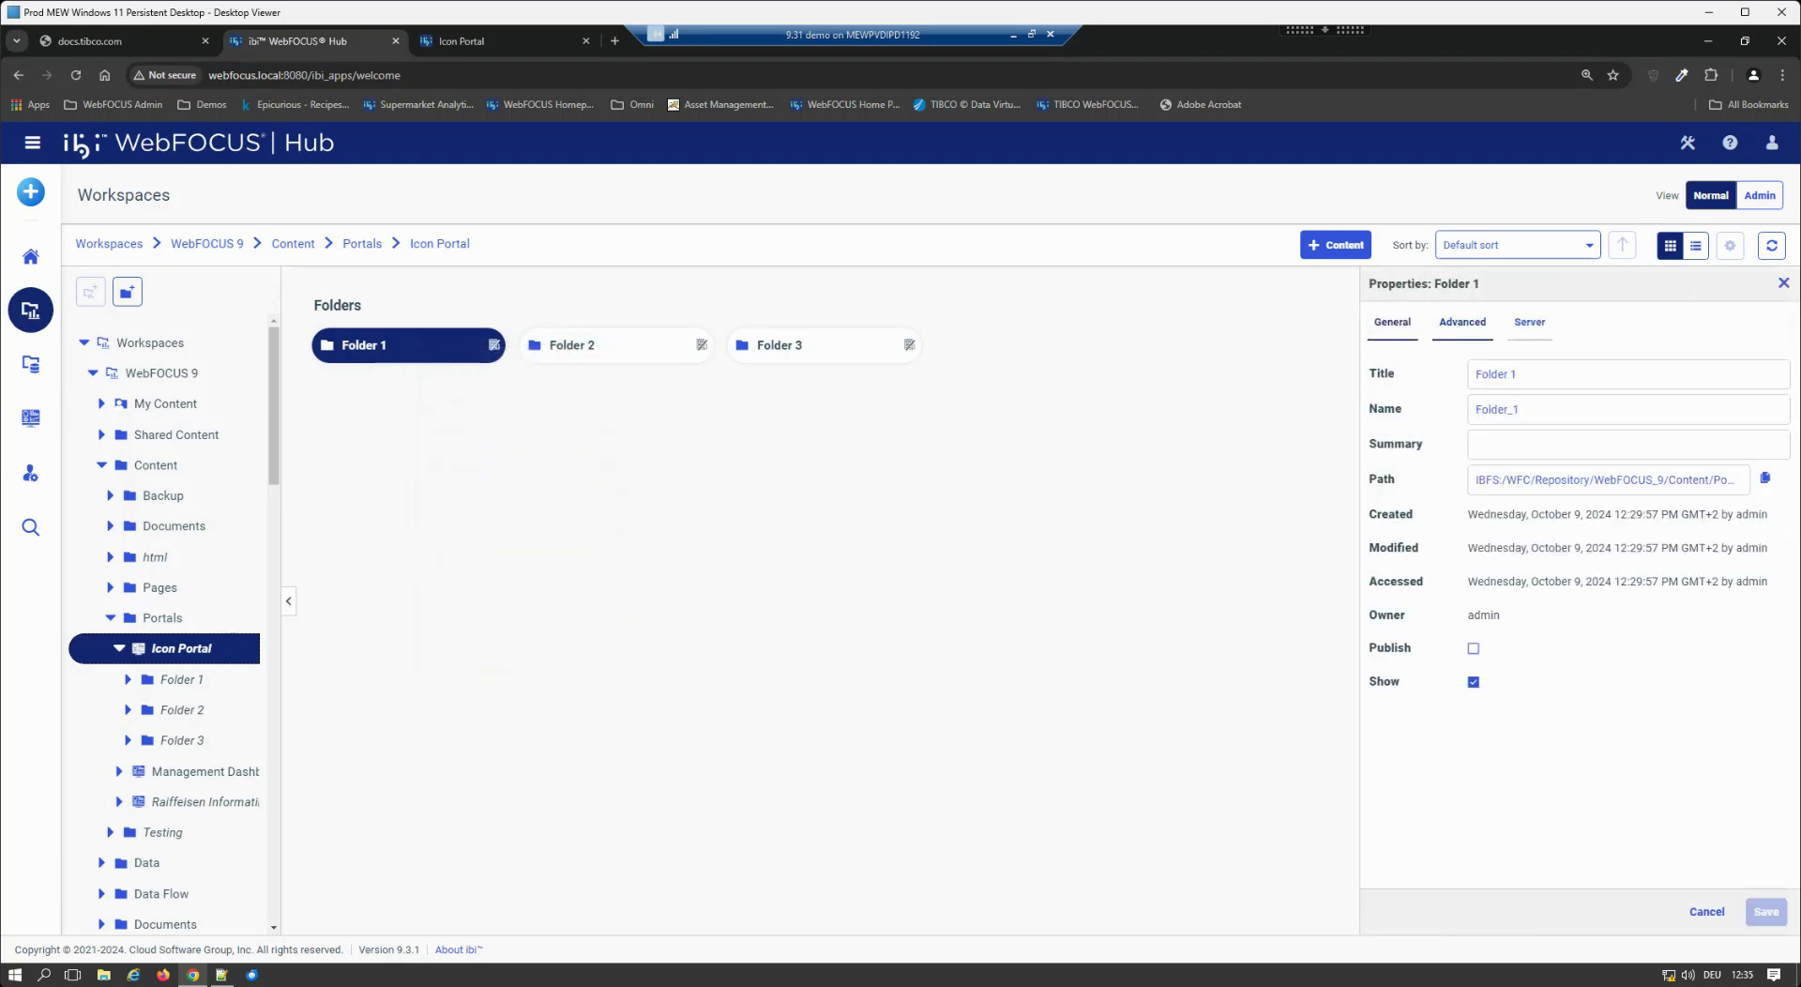
click(1462, 322)
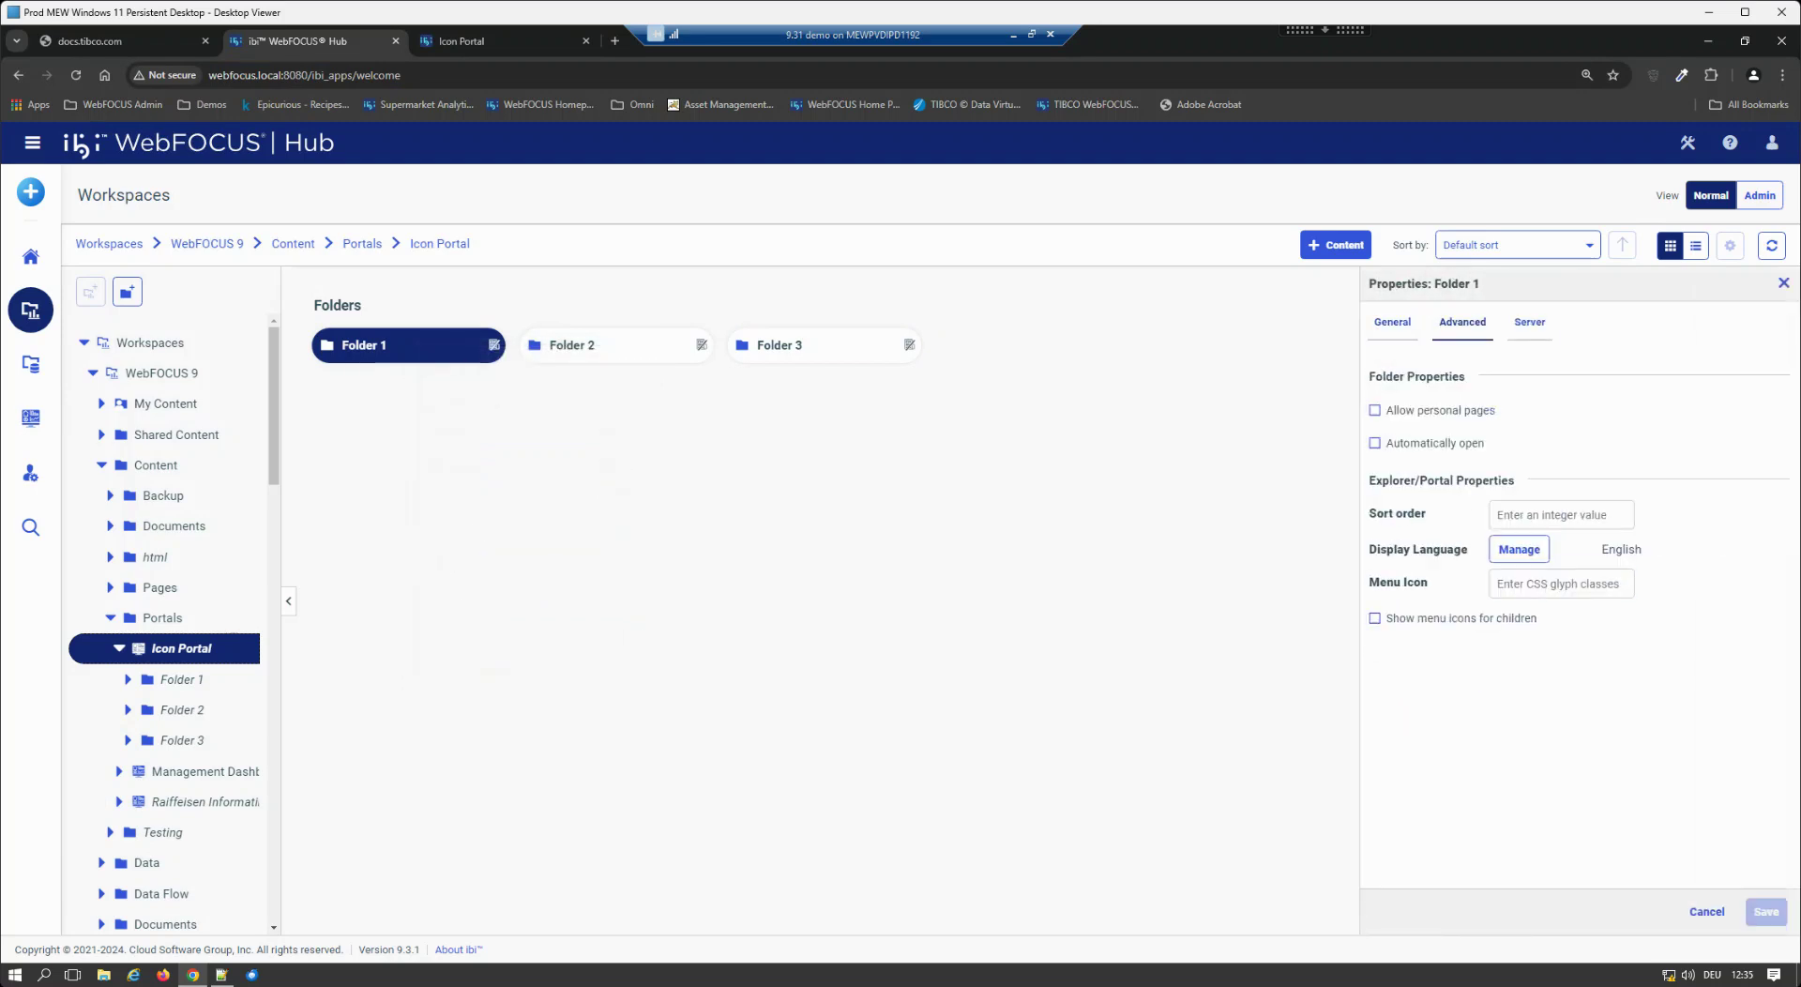
click(1561, 583)
key(ctrl+v)
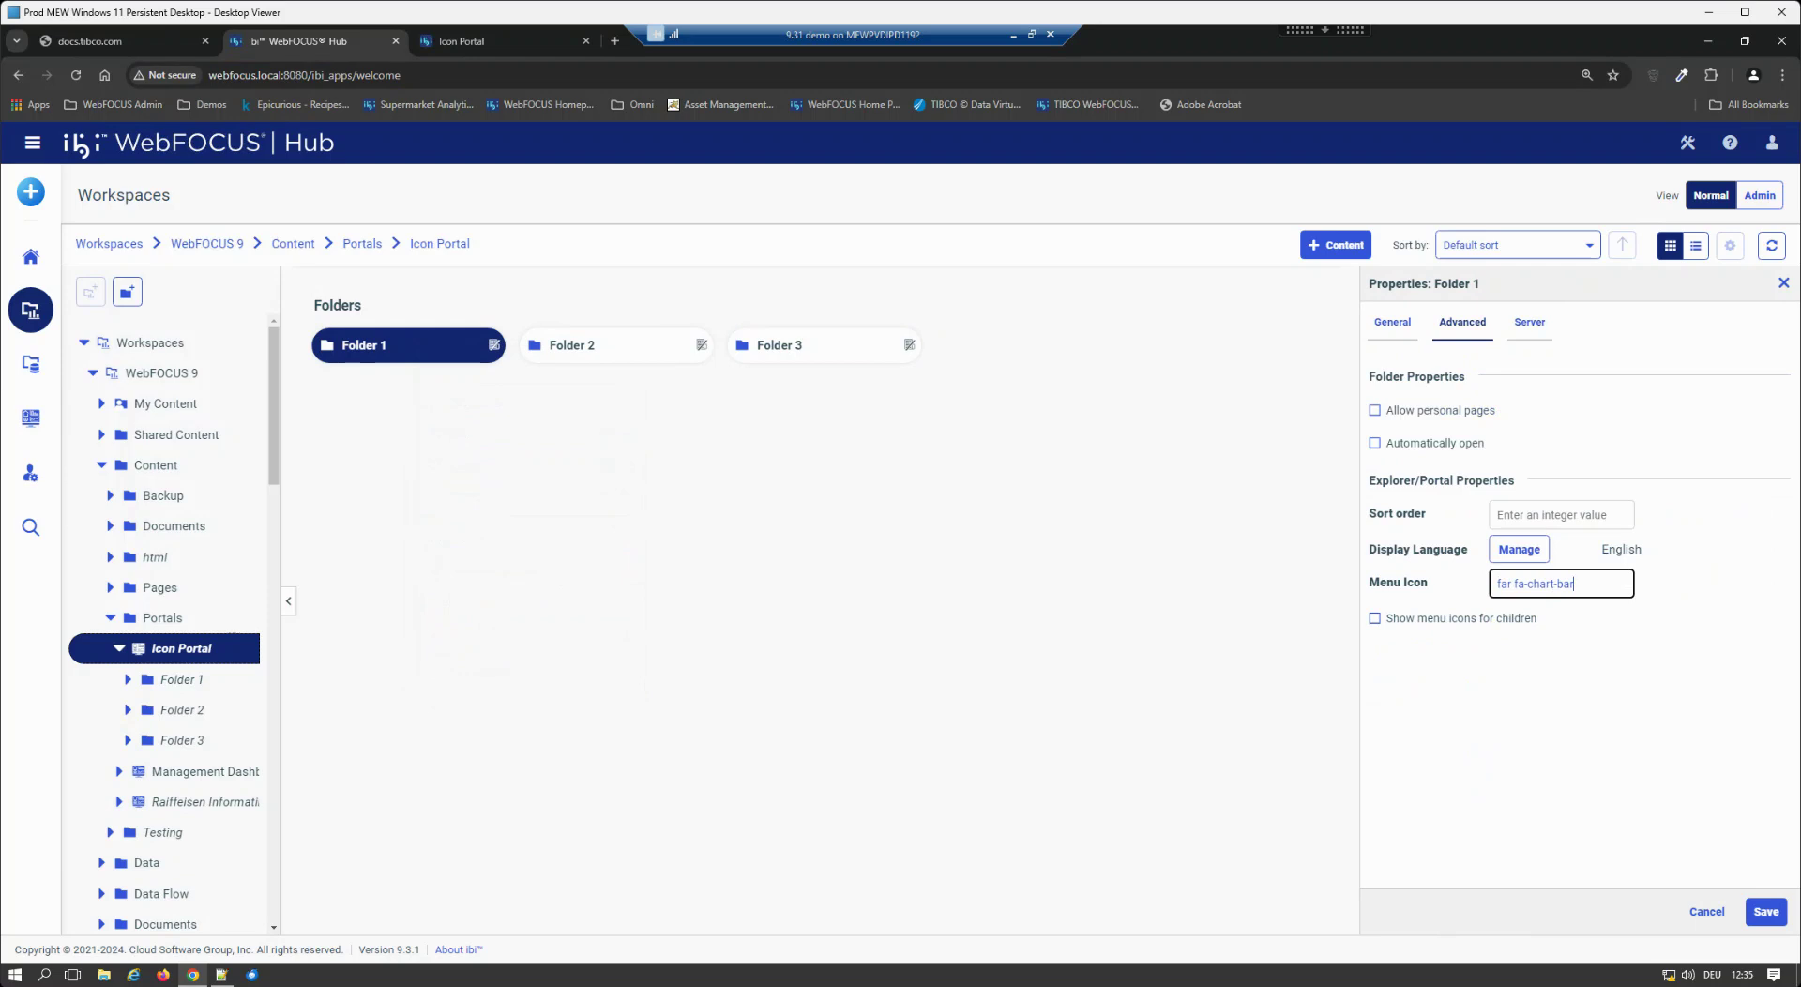
click(1375, 618)
triple_click(1547, 583)
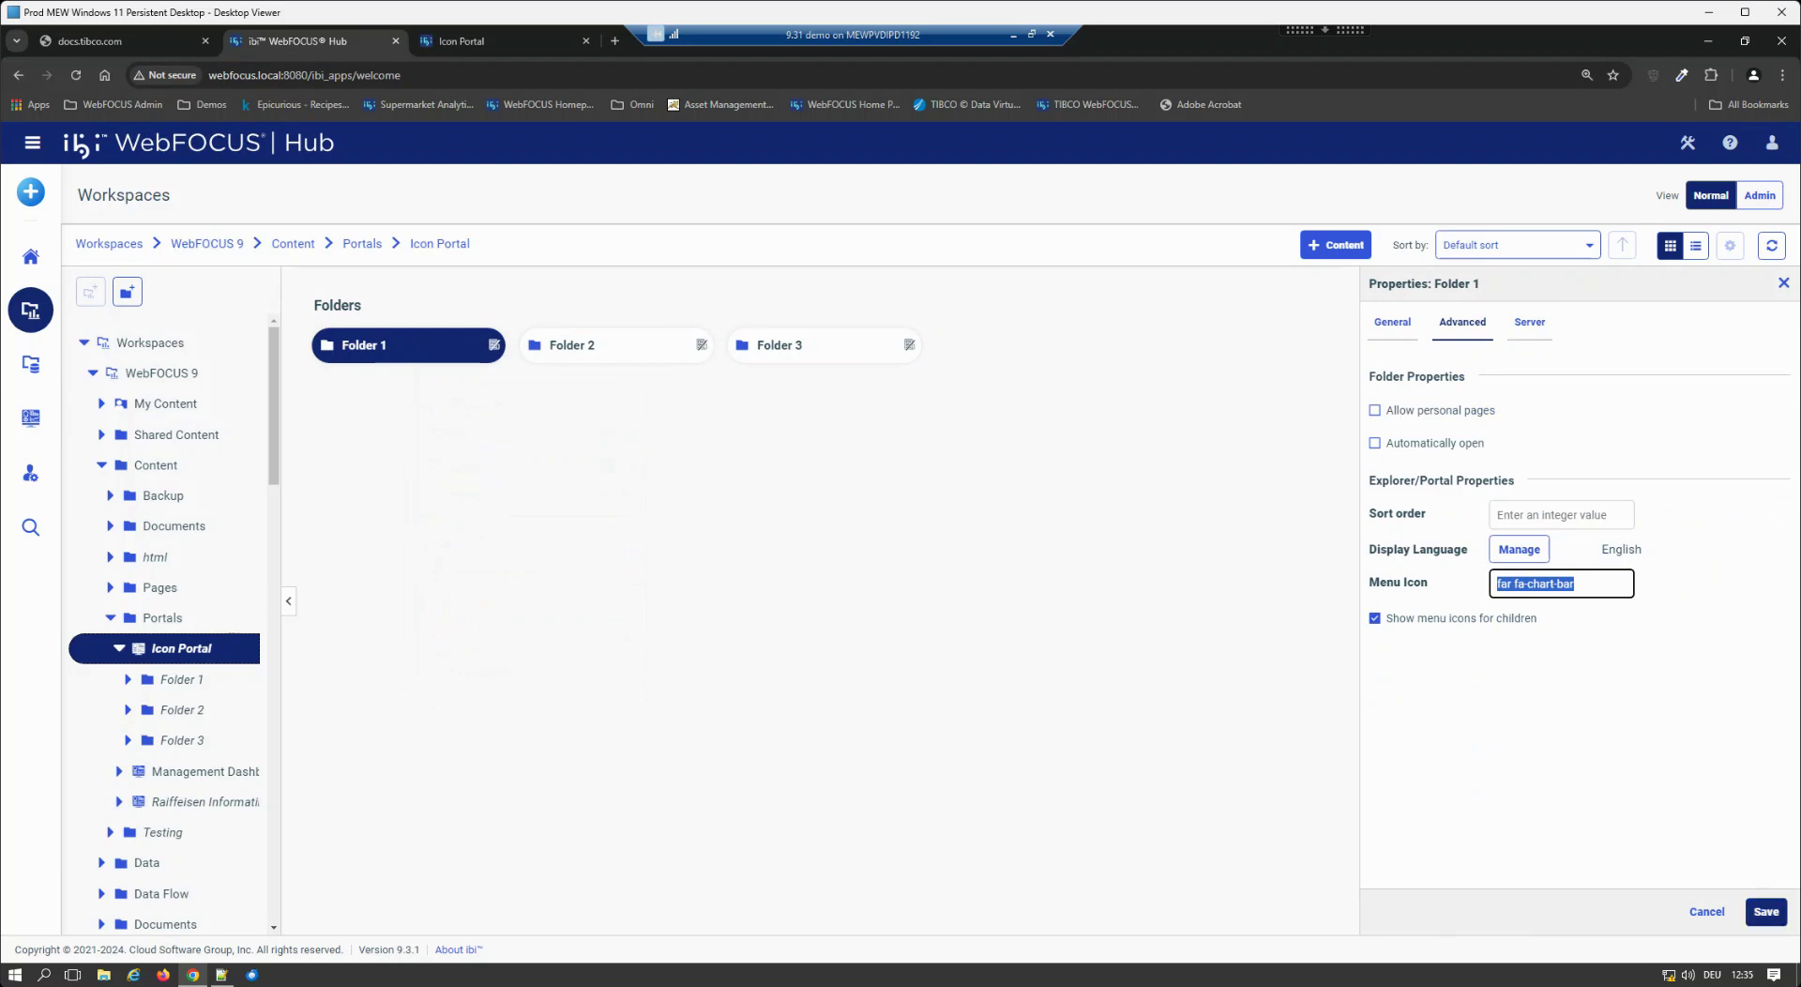
click(1766, 911)
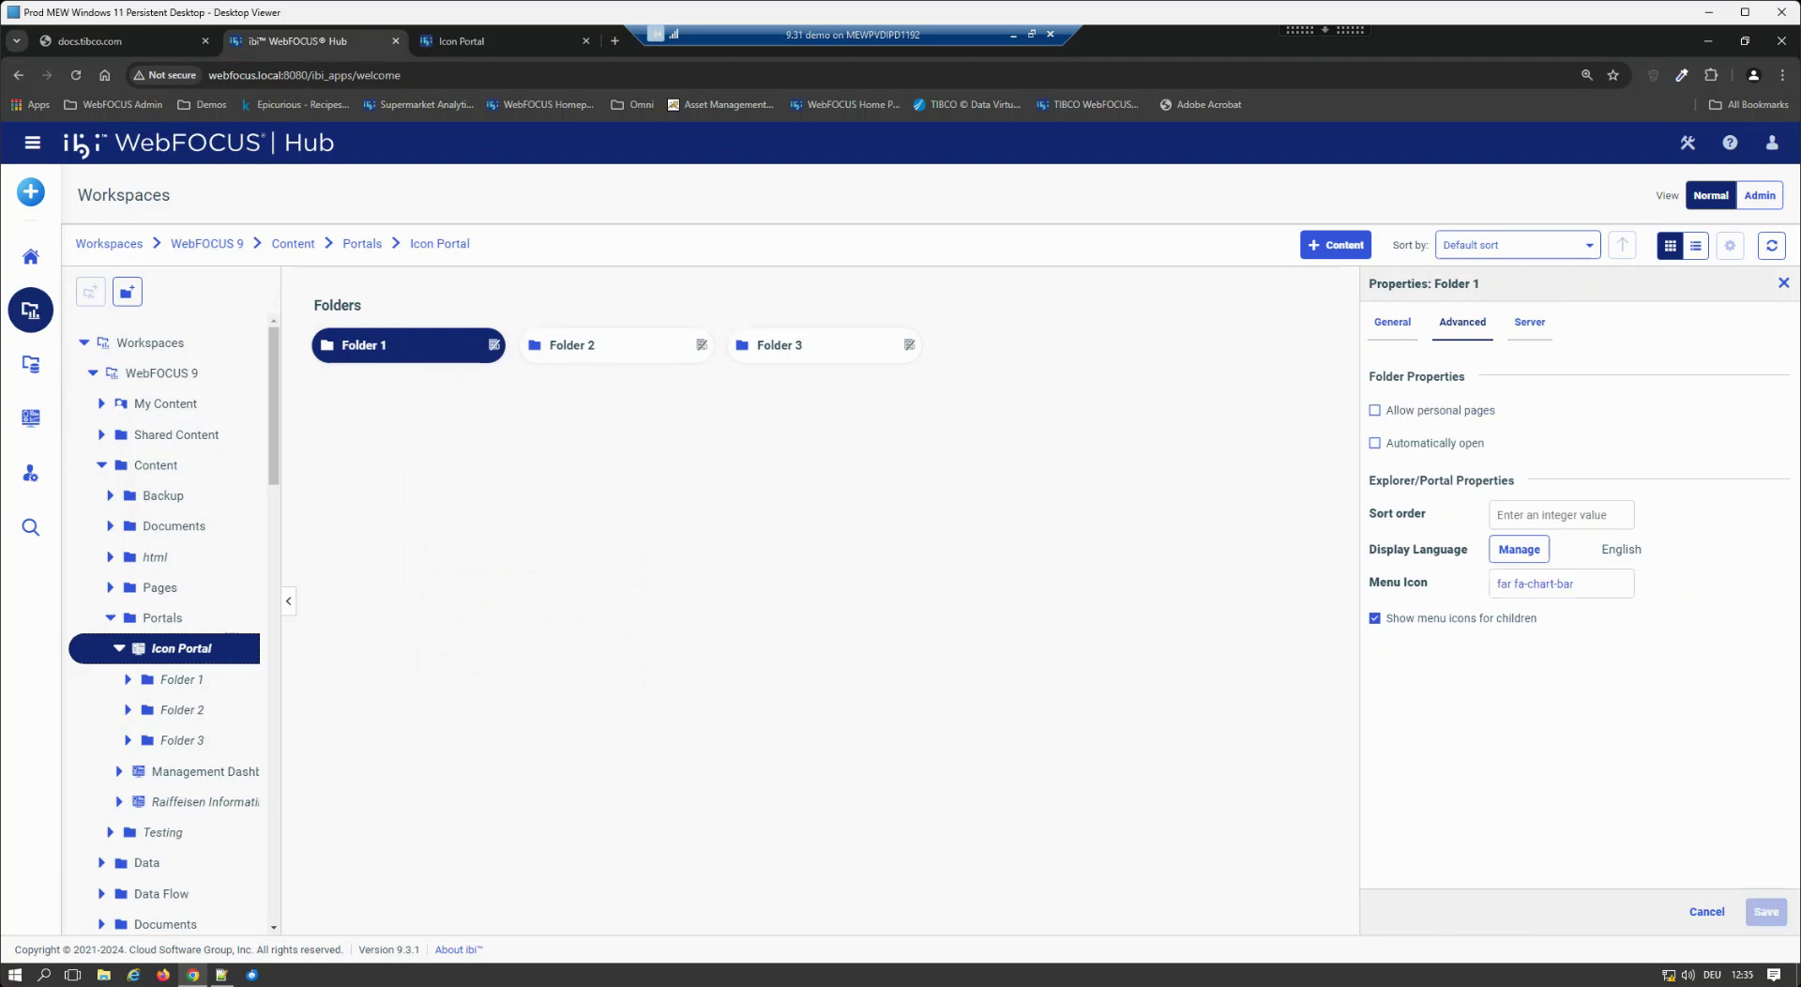
Reload the Icon Portal page to check the folder menu for icons.
click(497, 41)
click(657, 75)
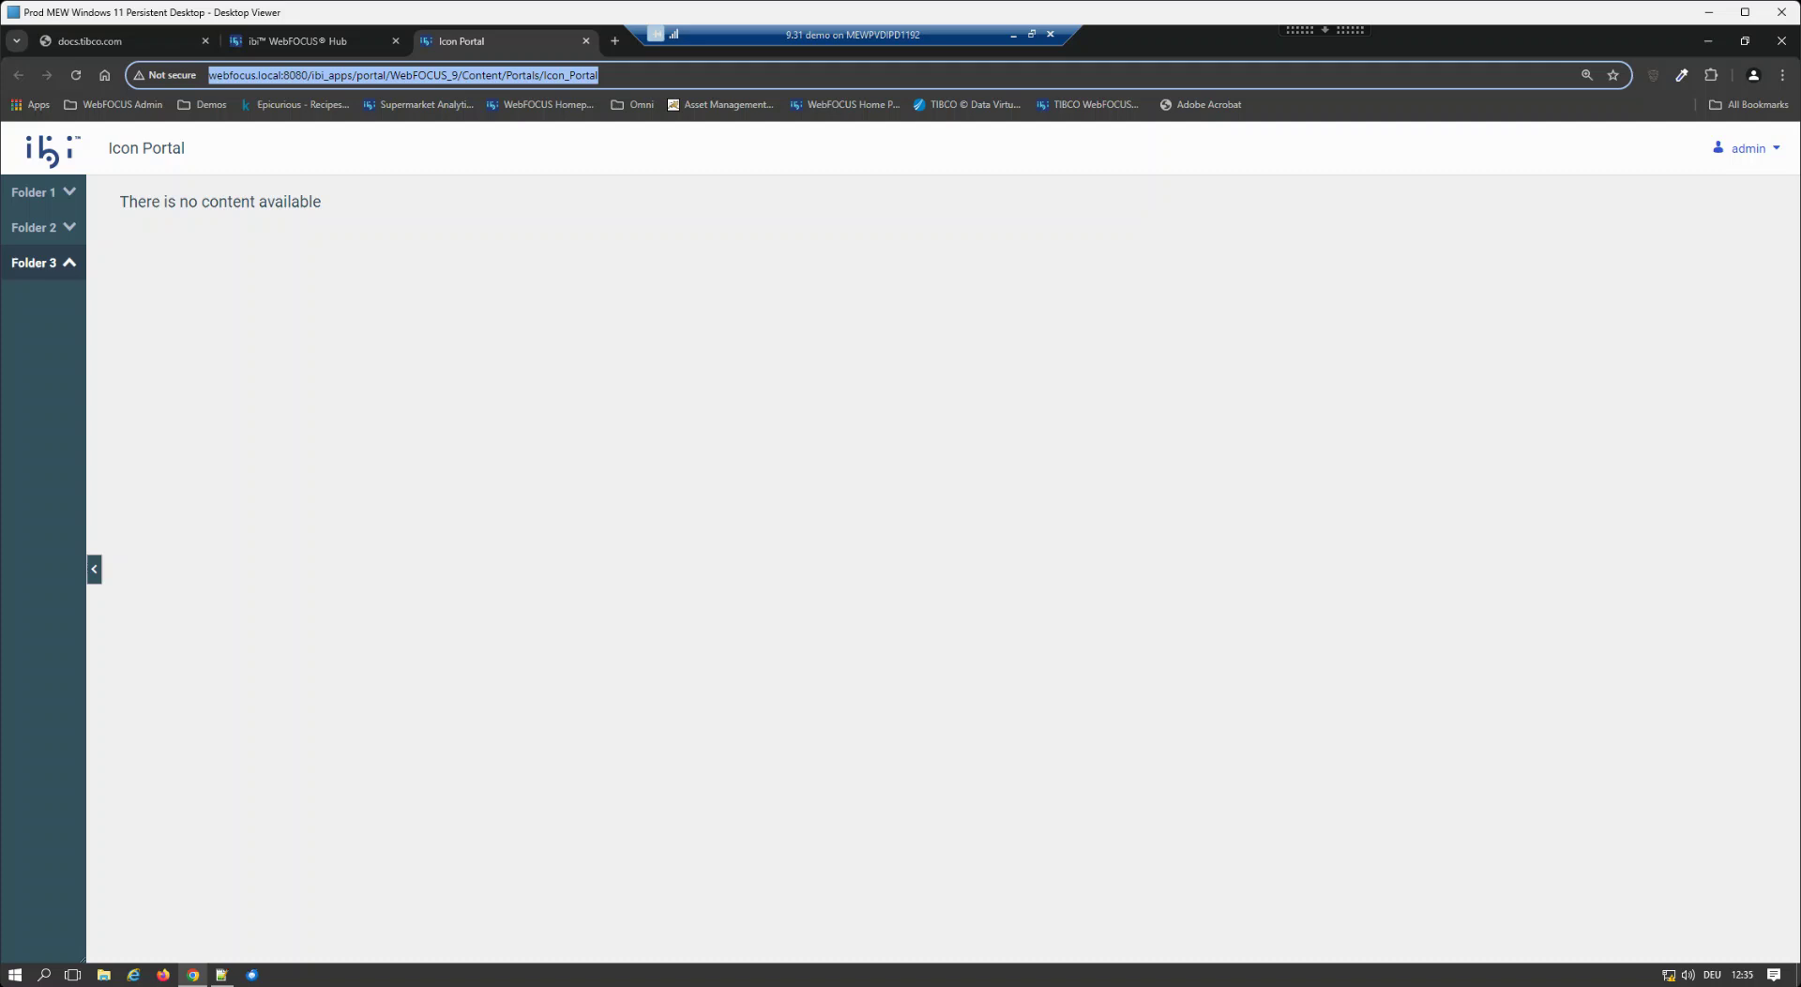
key(Return)
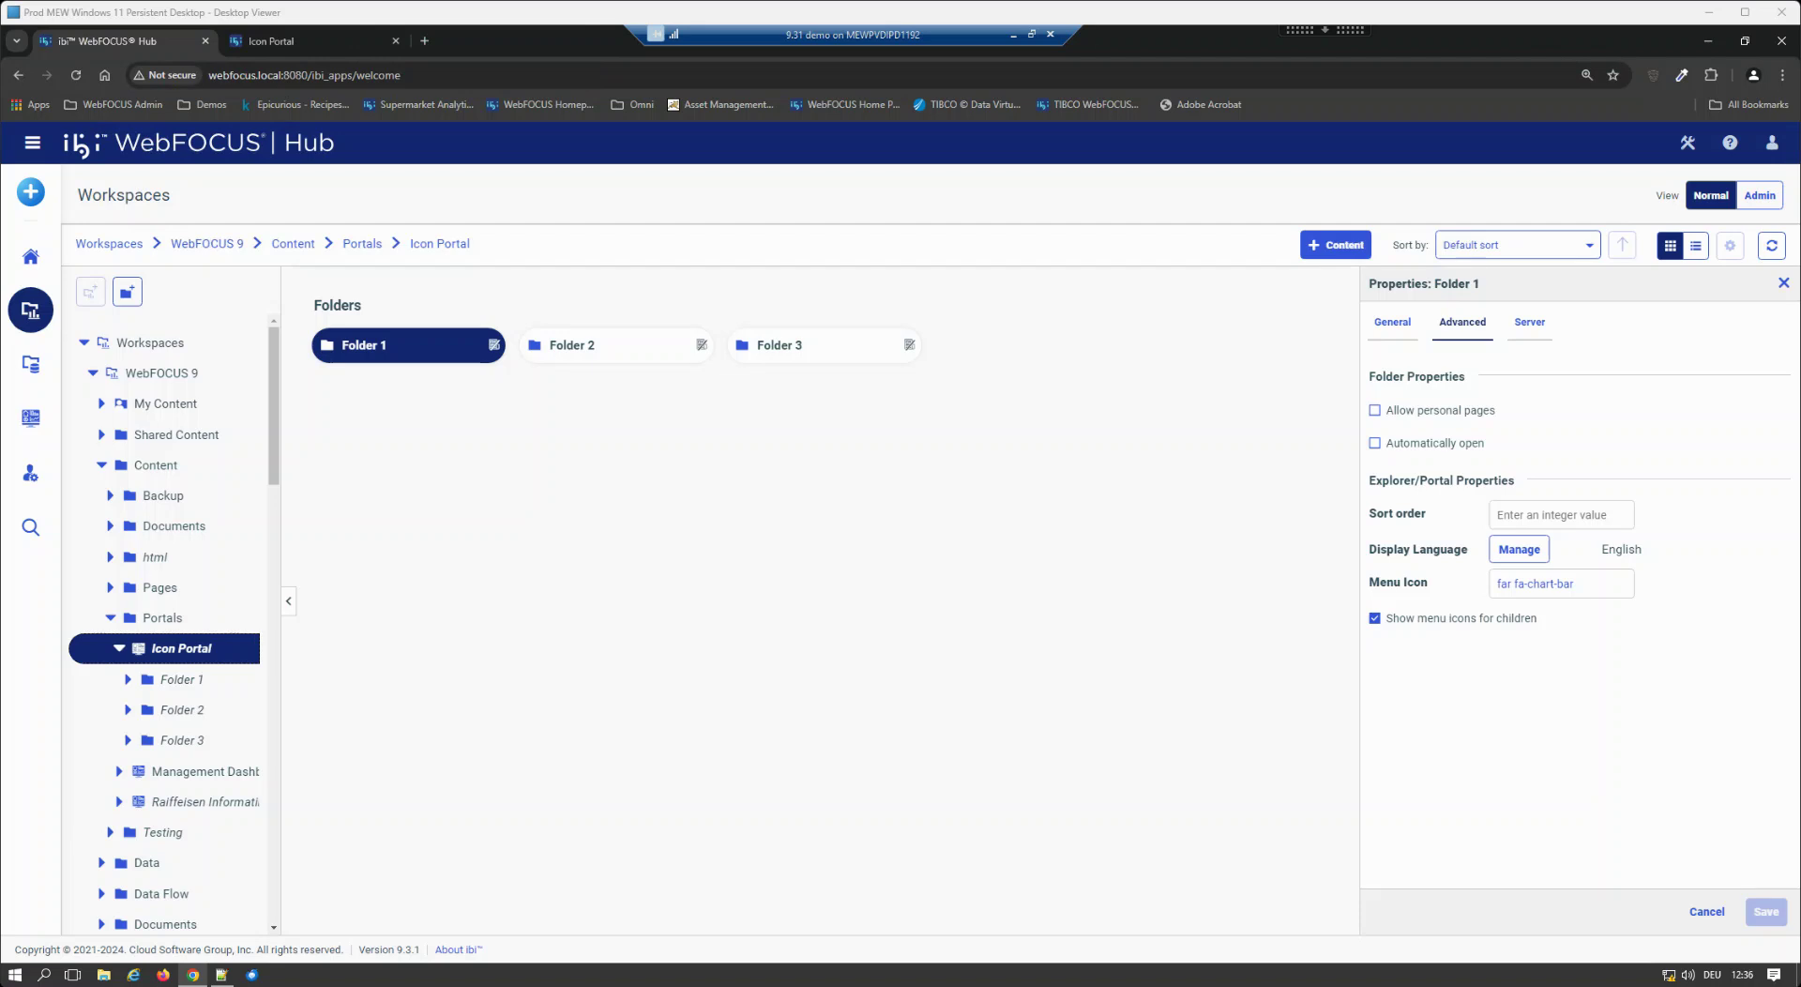
Enable Show menu icons for children in the Icon Portal's advanced properties, save, and reload the portal page.
click(162, 617)
right_click(371, 347)
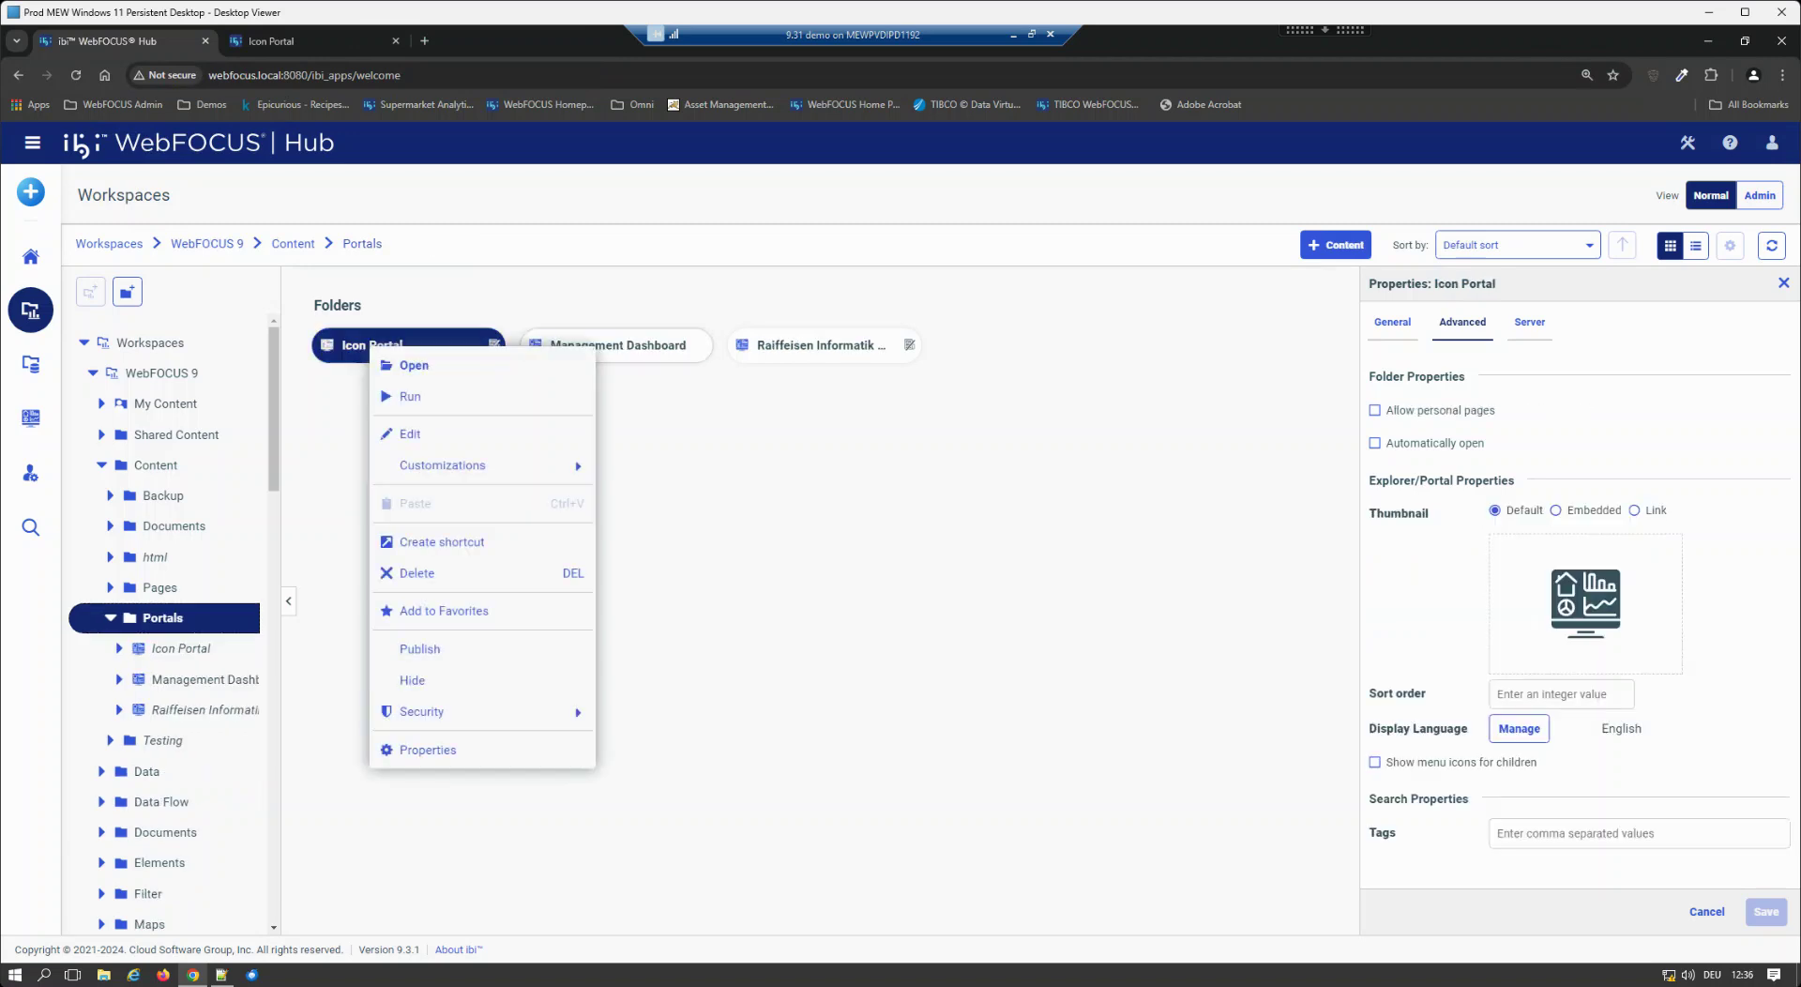
click(1374, 762)
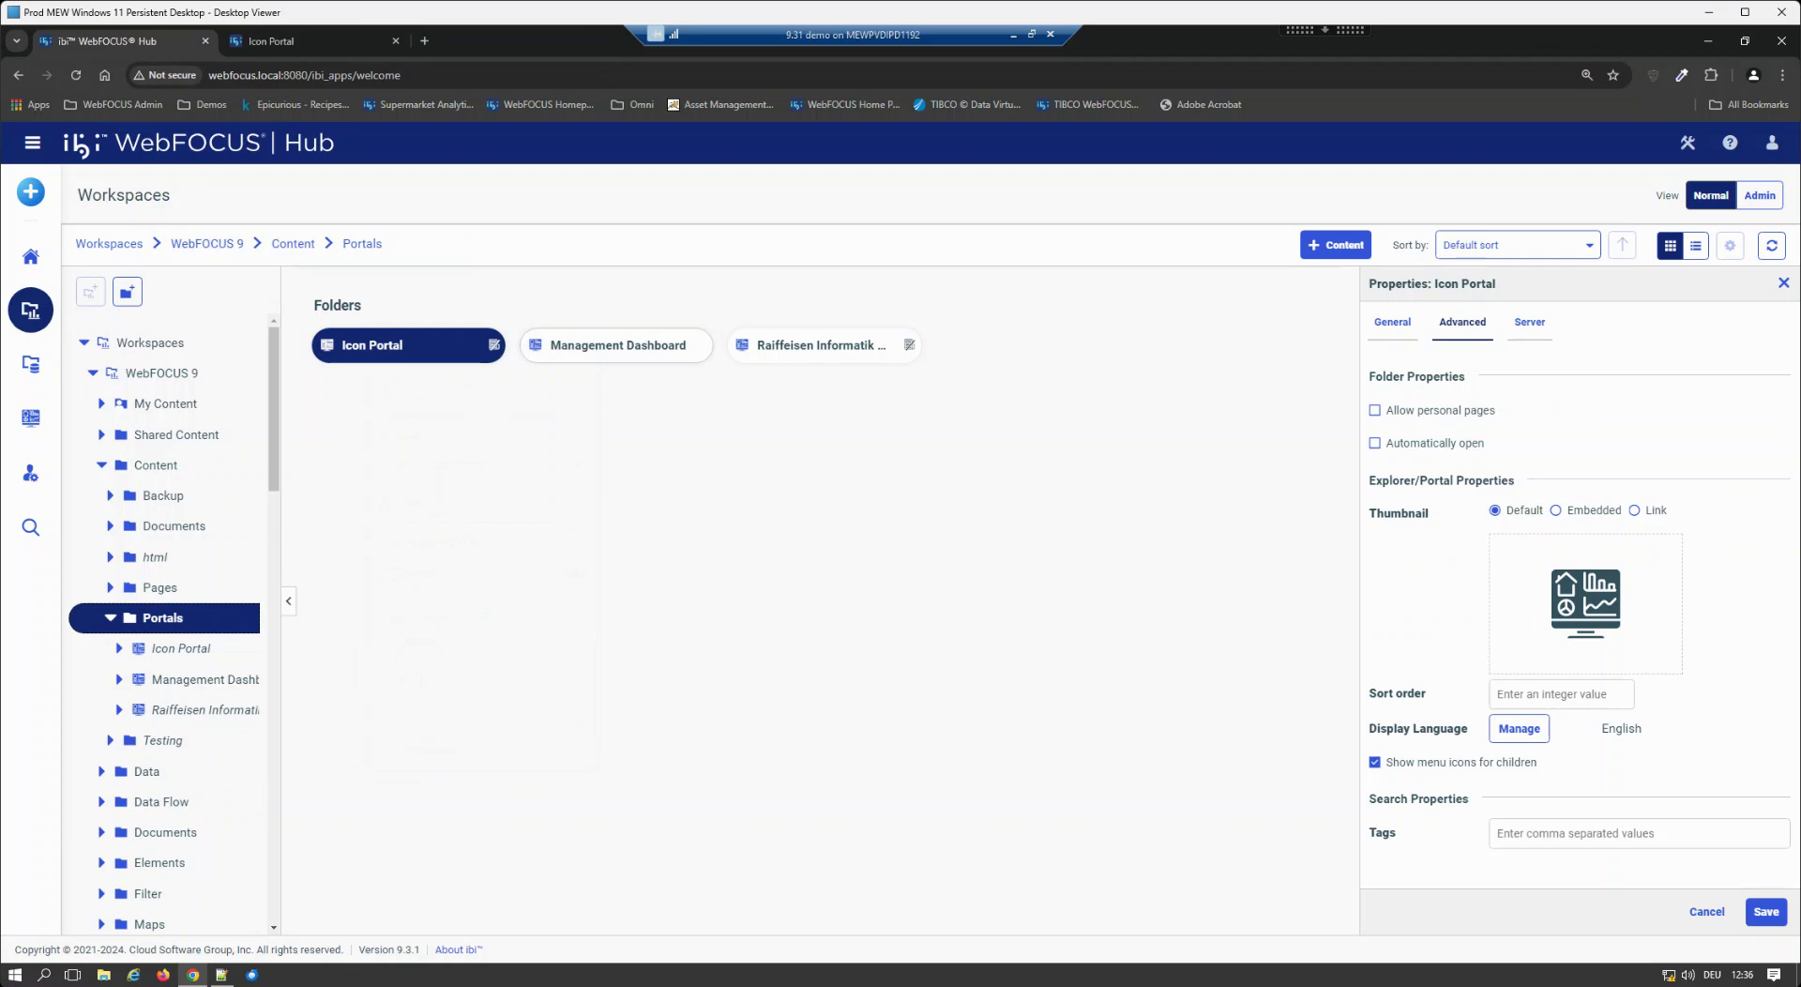
click(1766, 911)
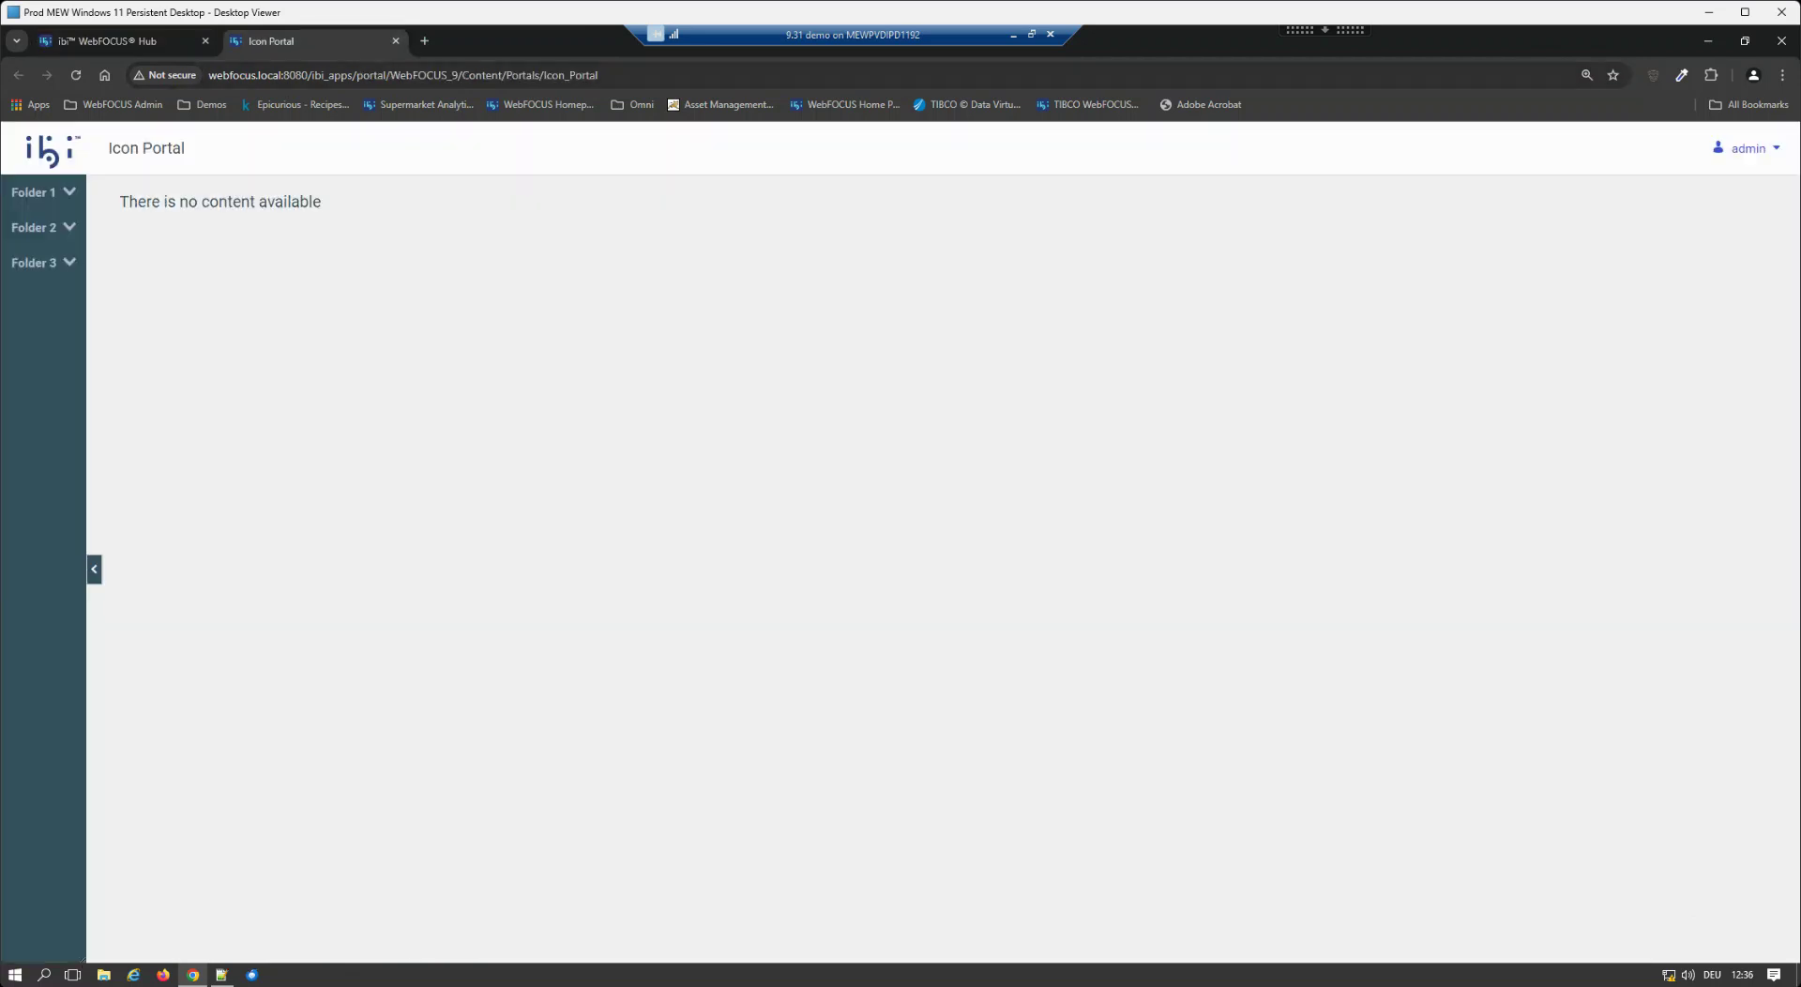
key(Return)
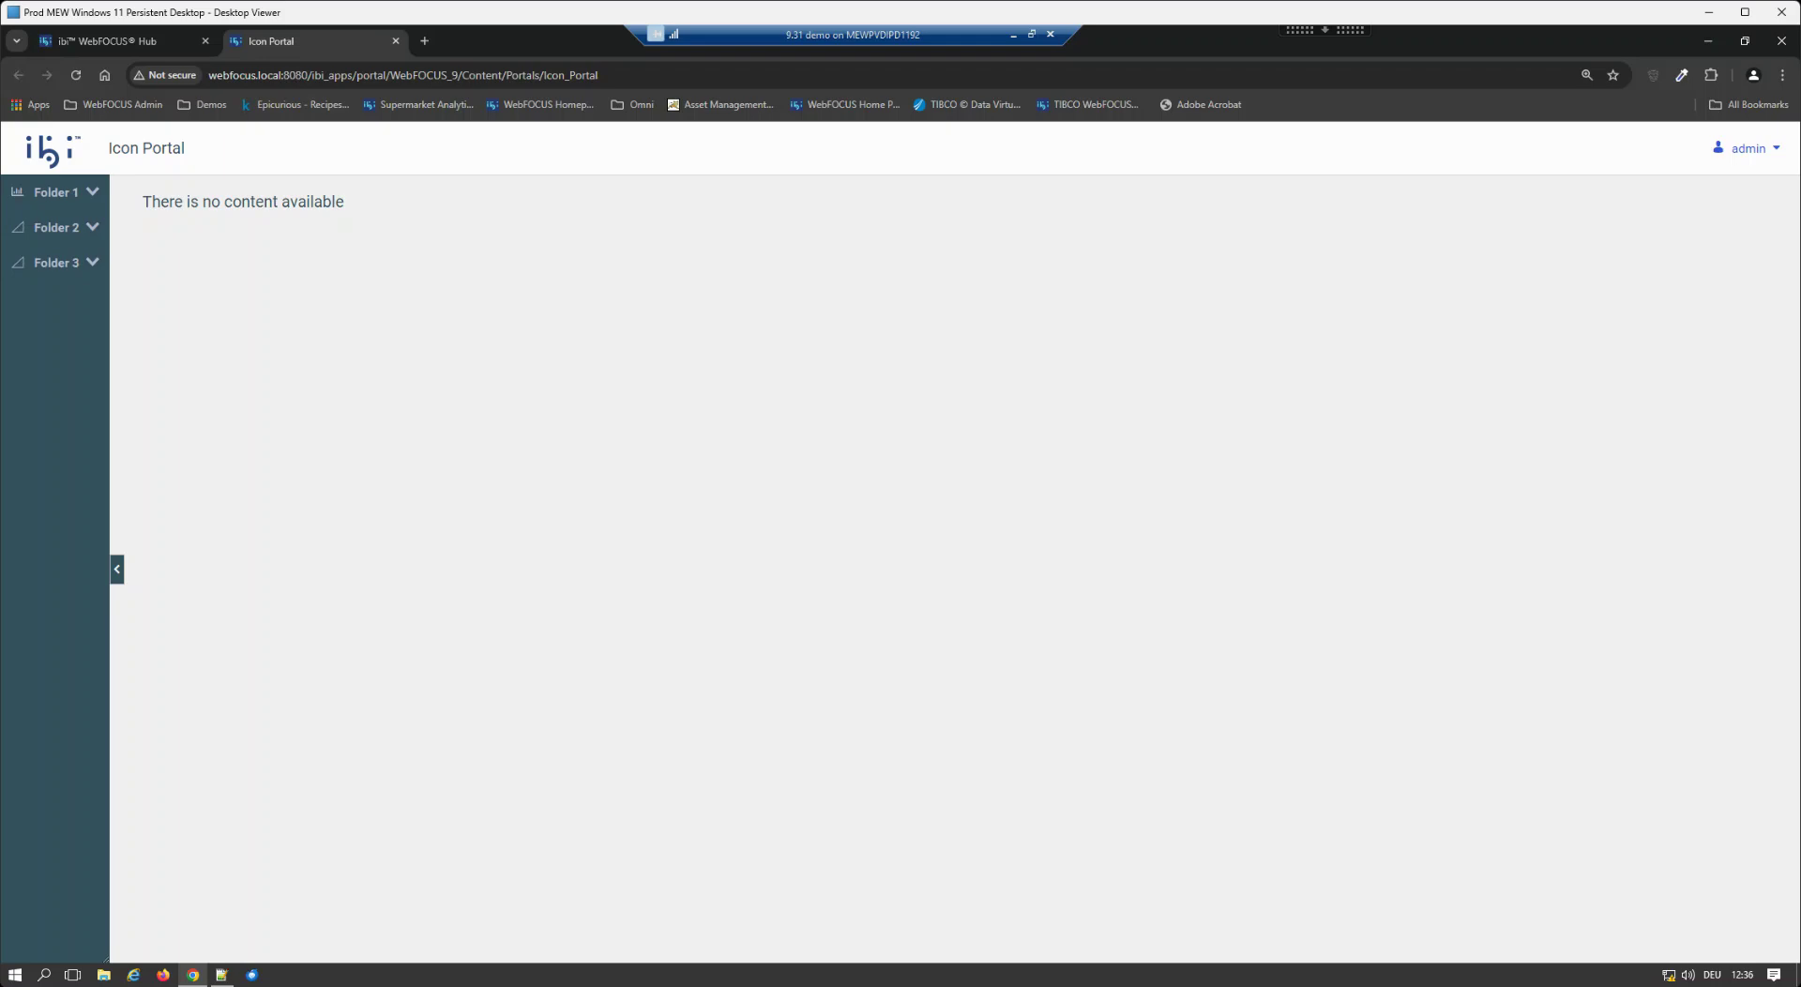
Switch to the Font Awesome page and look up the HTML class of the Solid chart-bar style.
click(1013, 35)
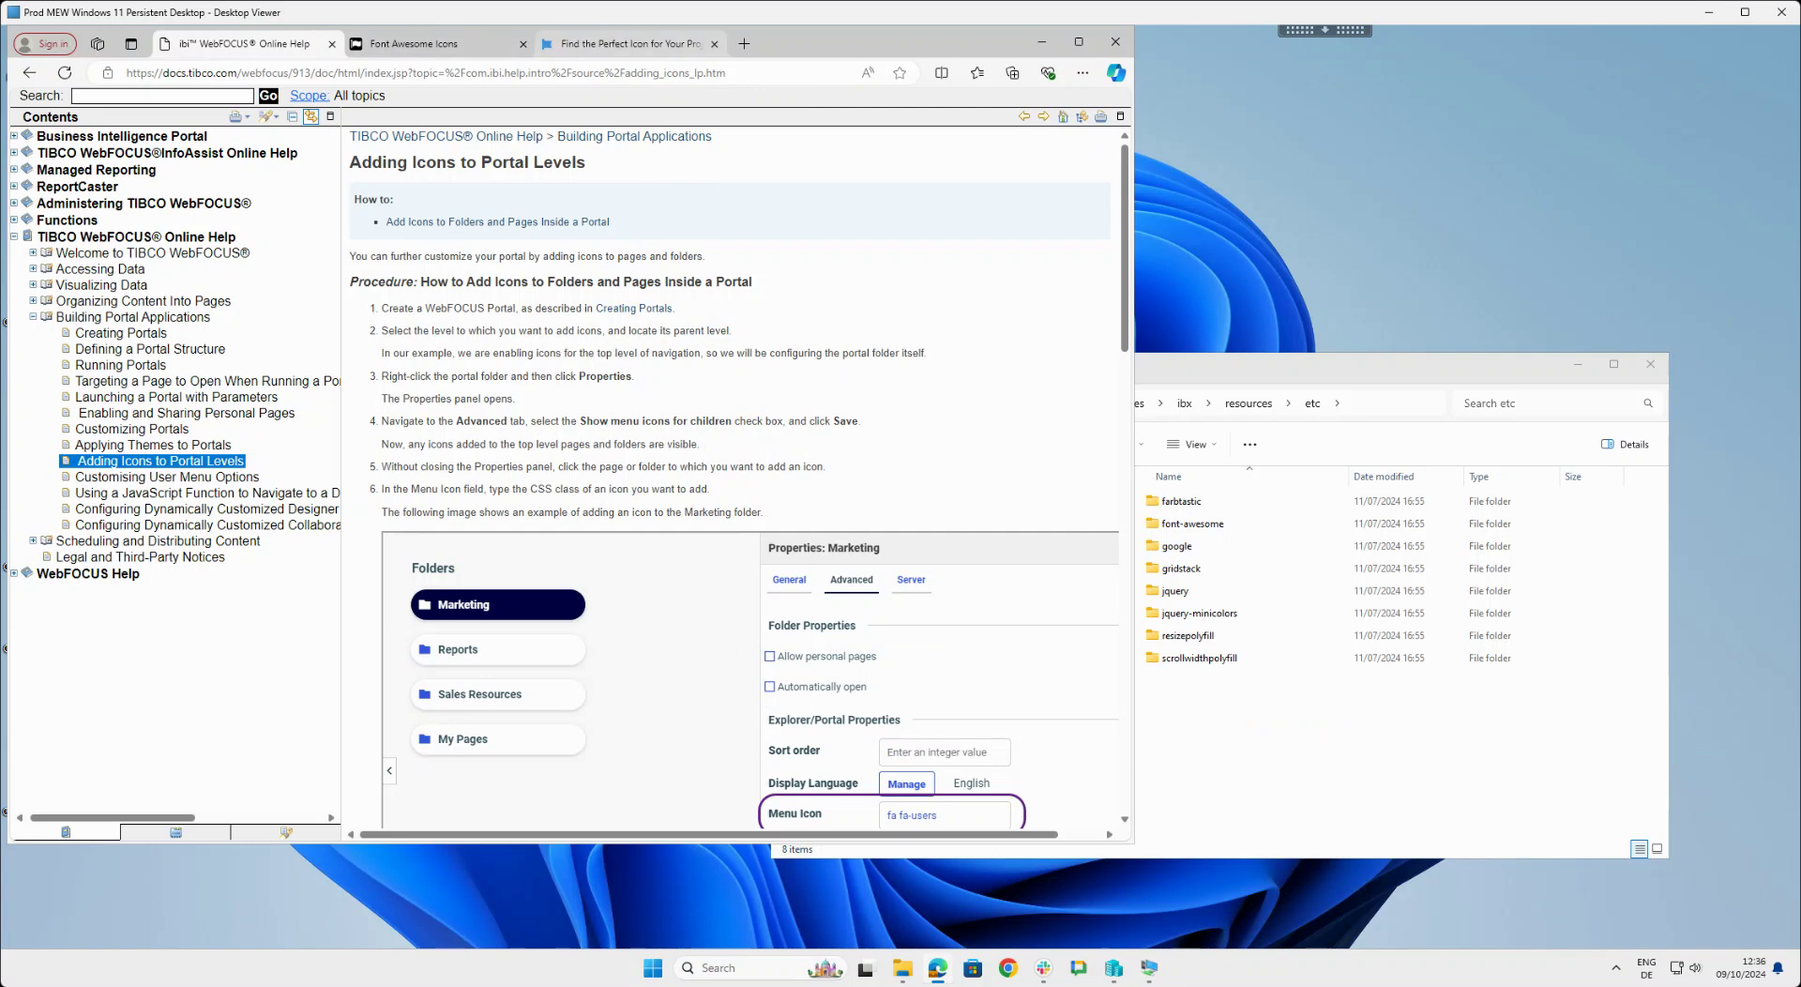
click(623, 43)
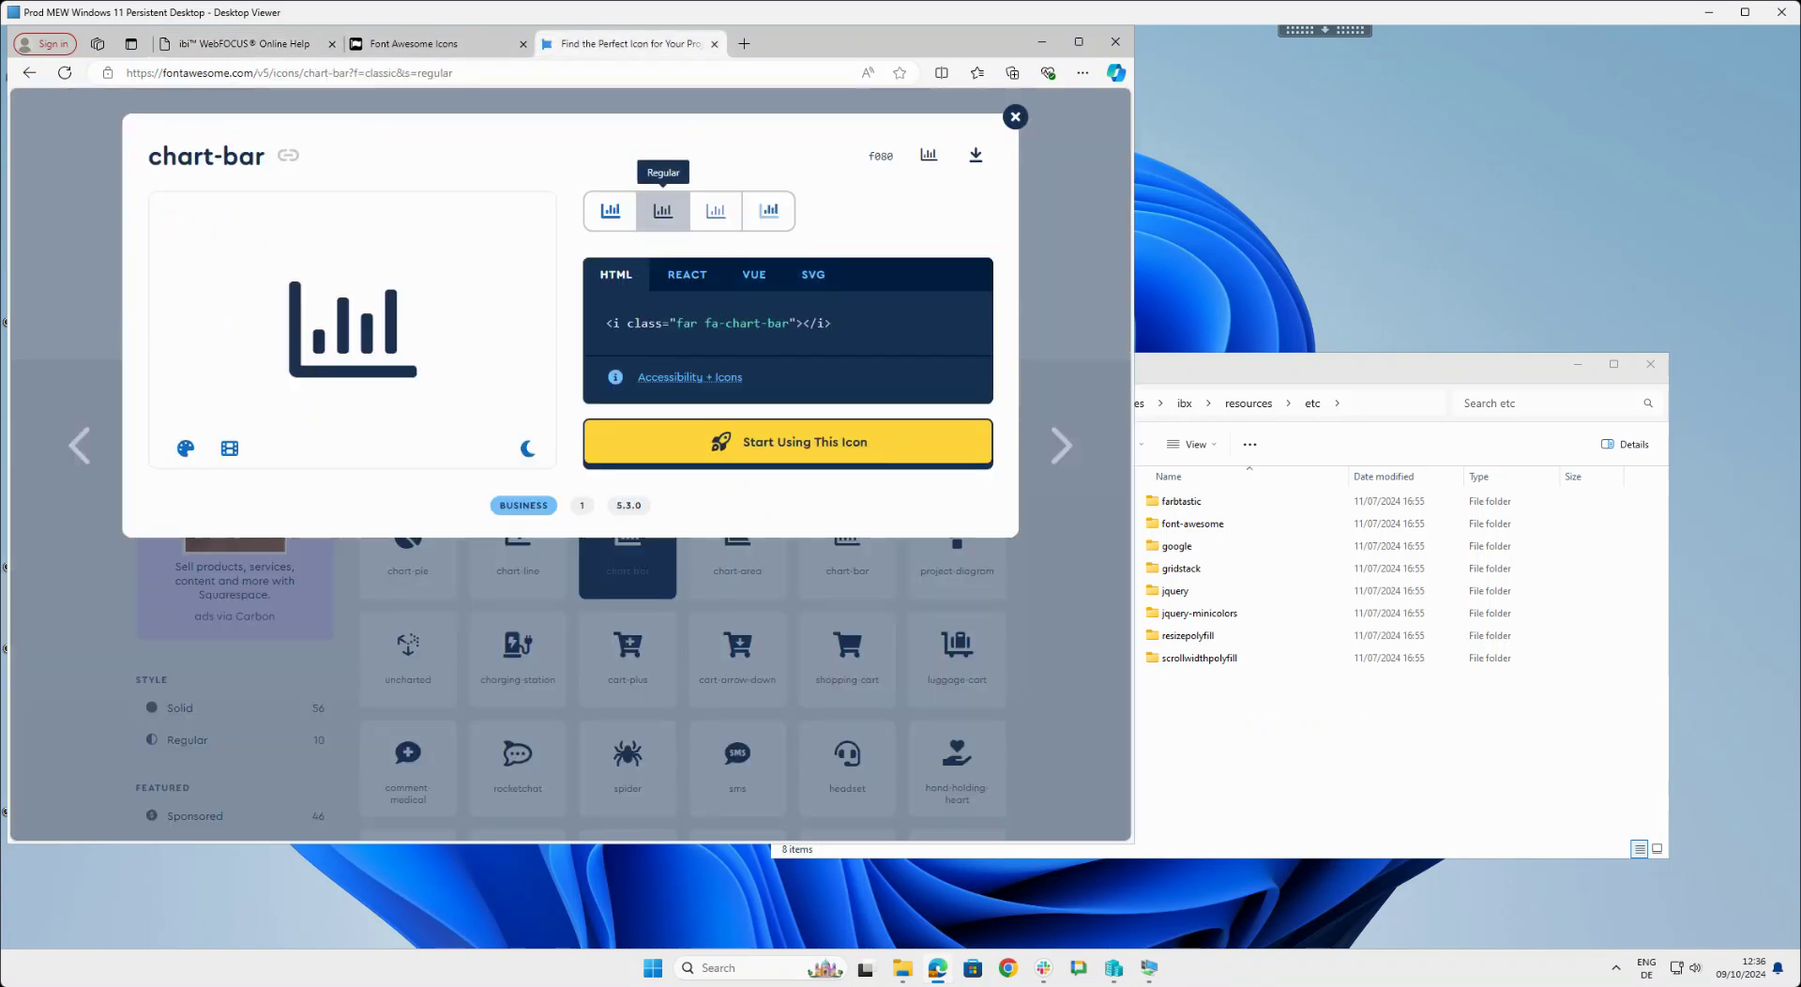
click(610, 210)
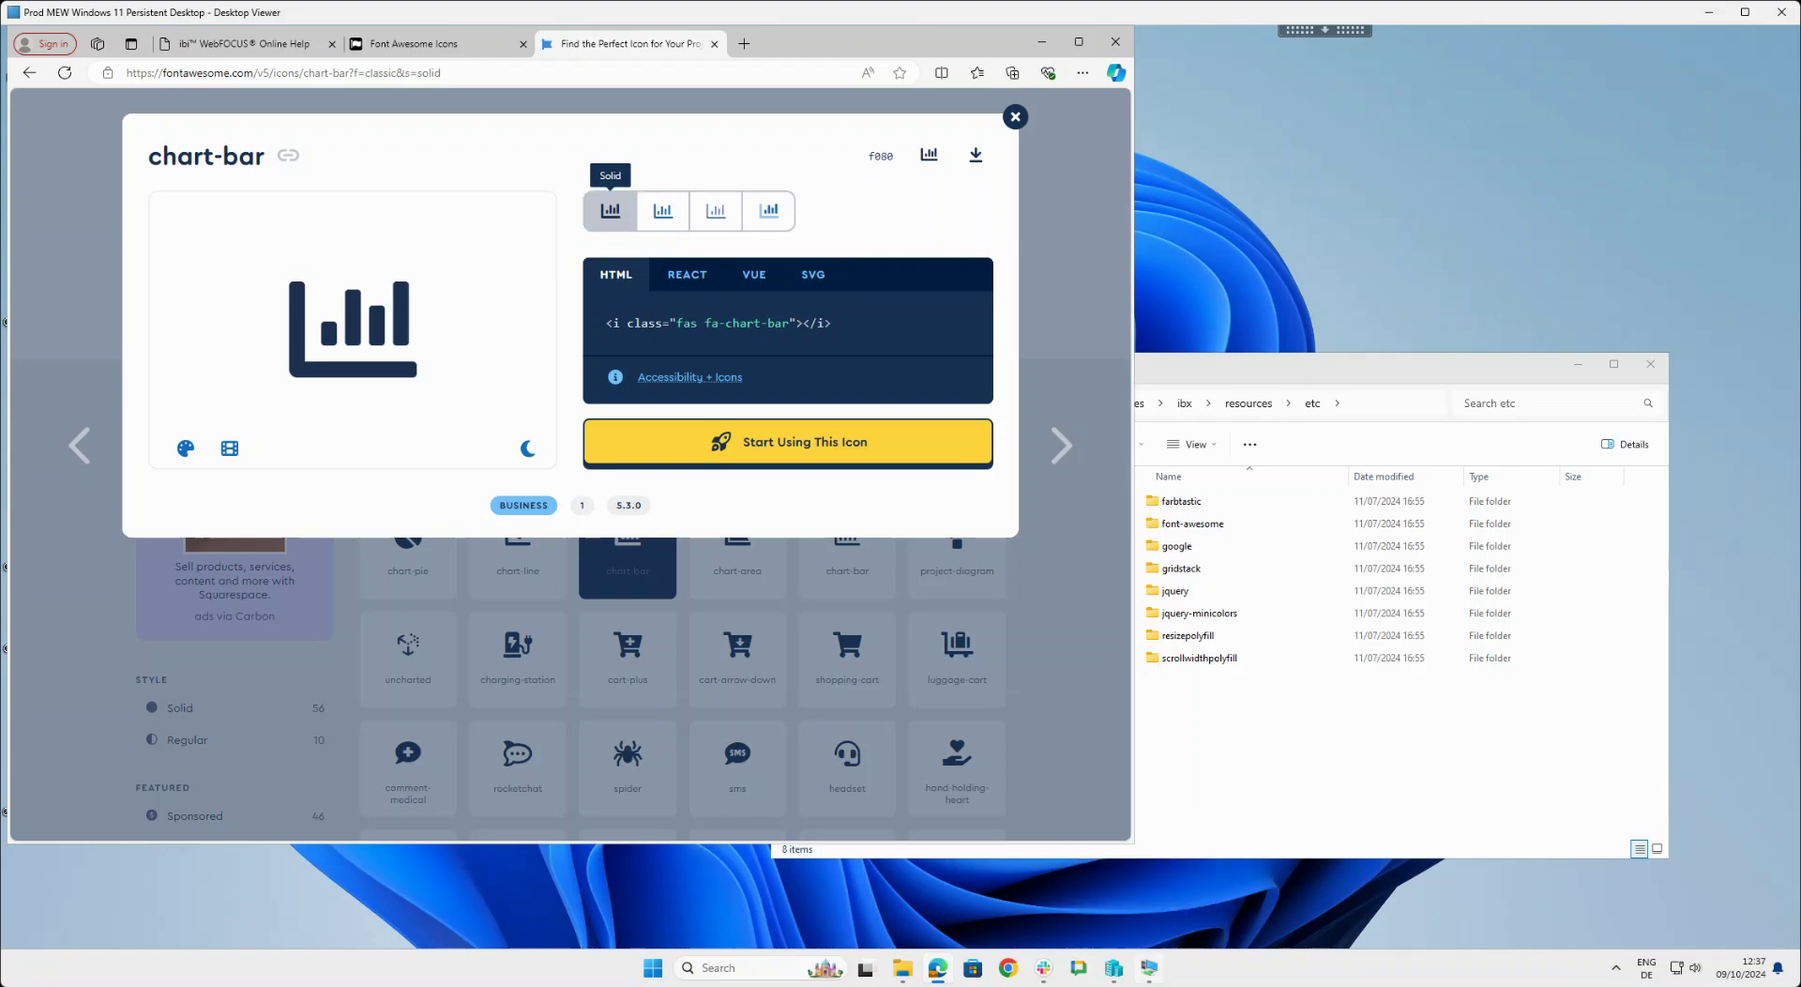
Return to the WebFOCUS Hub in the virtual machine, change Folder 1's Menu Icon to fas fa-chart-bar, and save.
click(1149, 967)
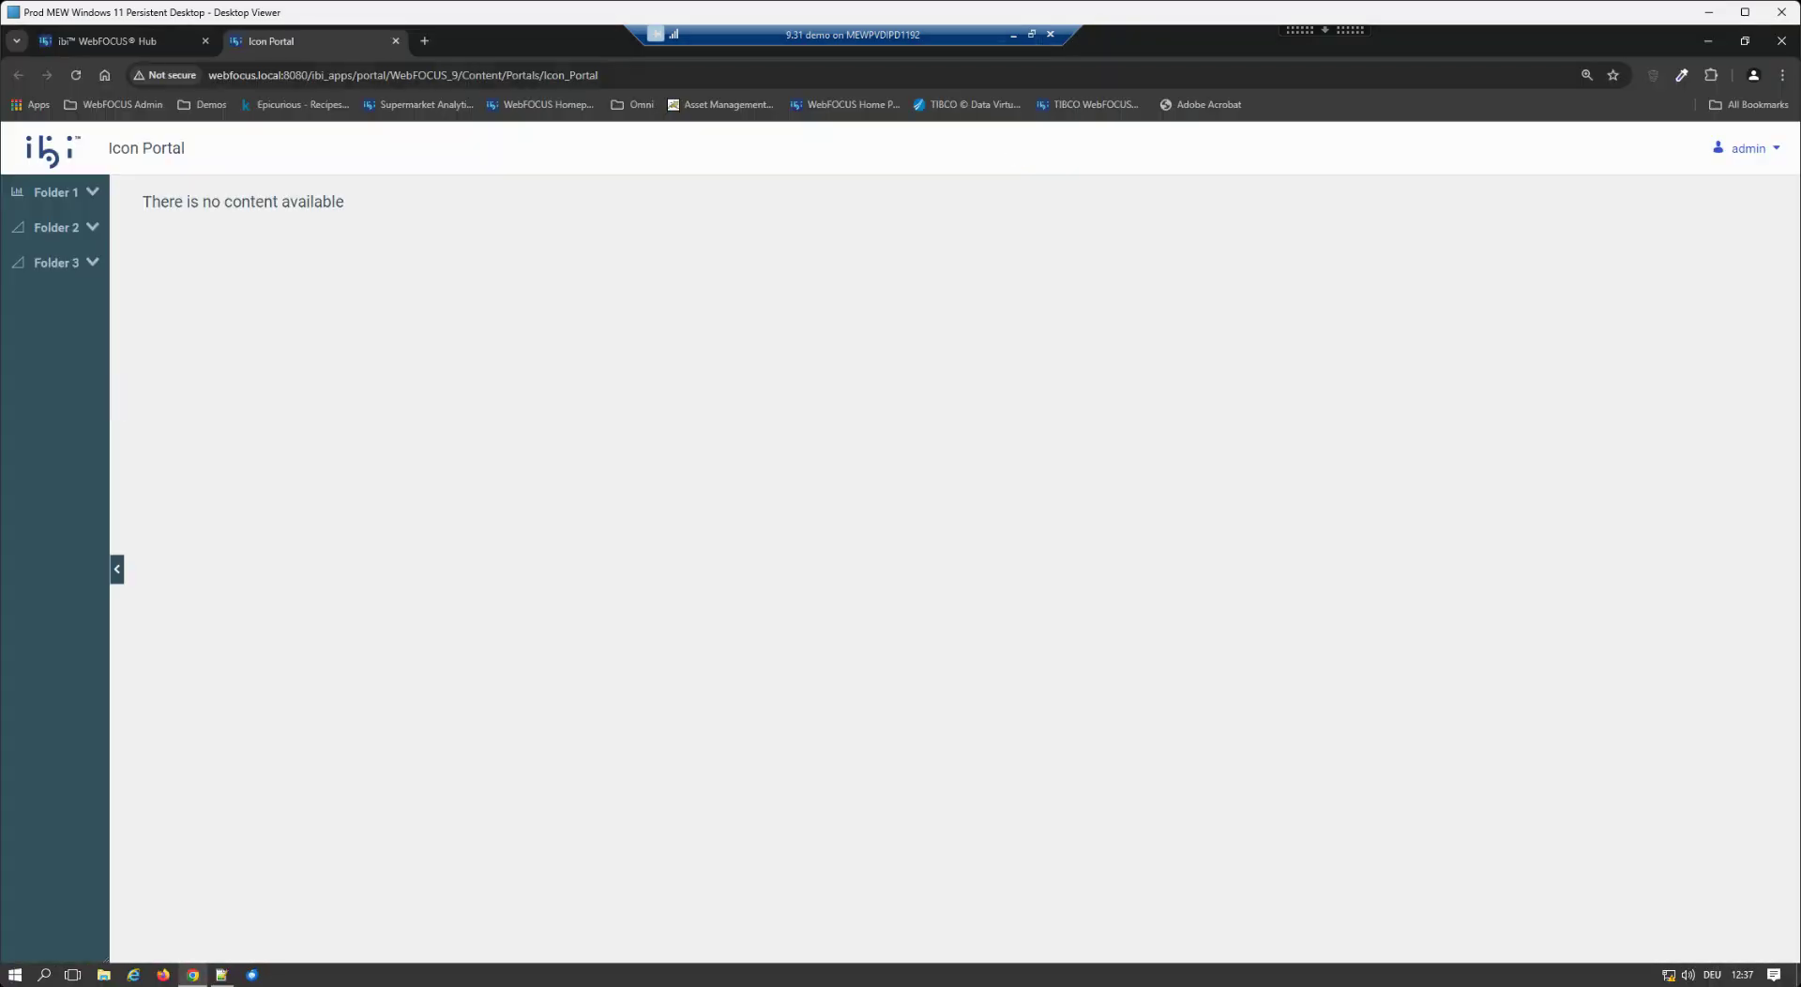
click(120, 41)
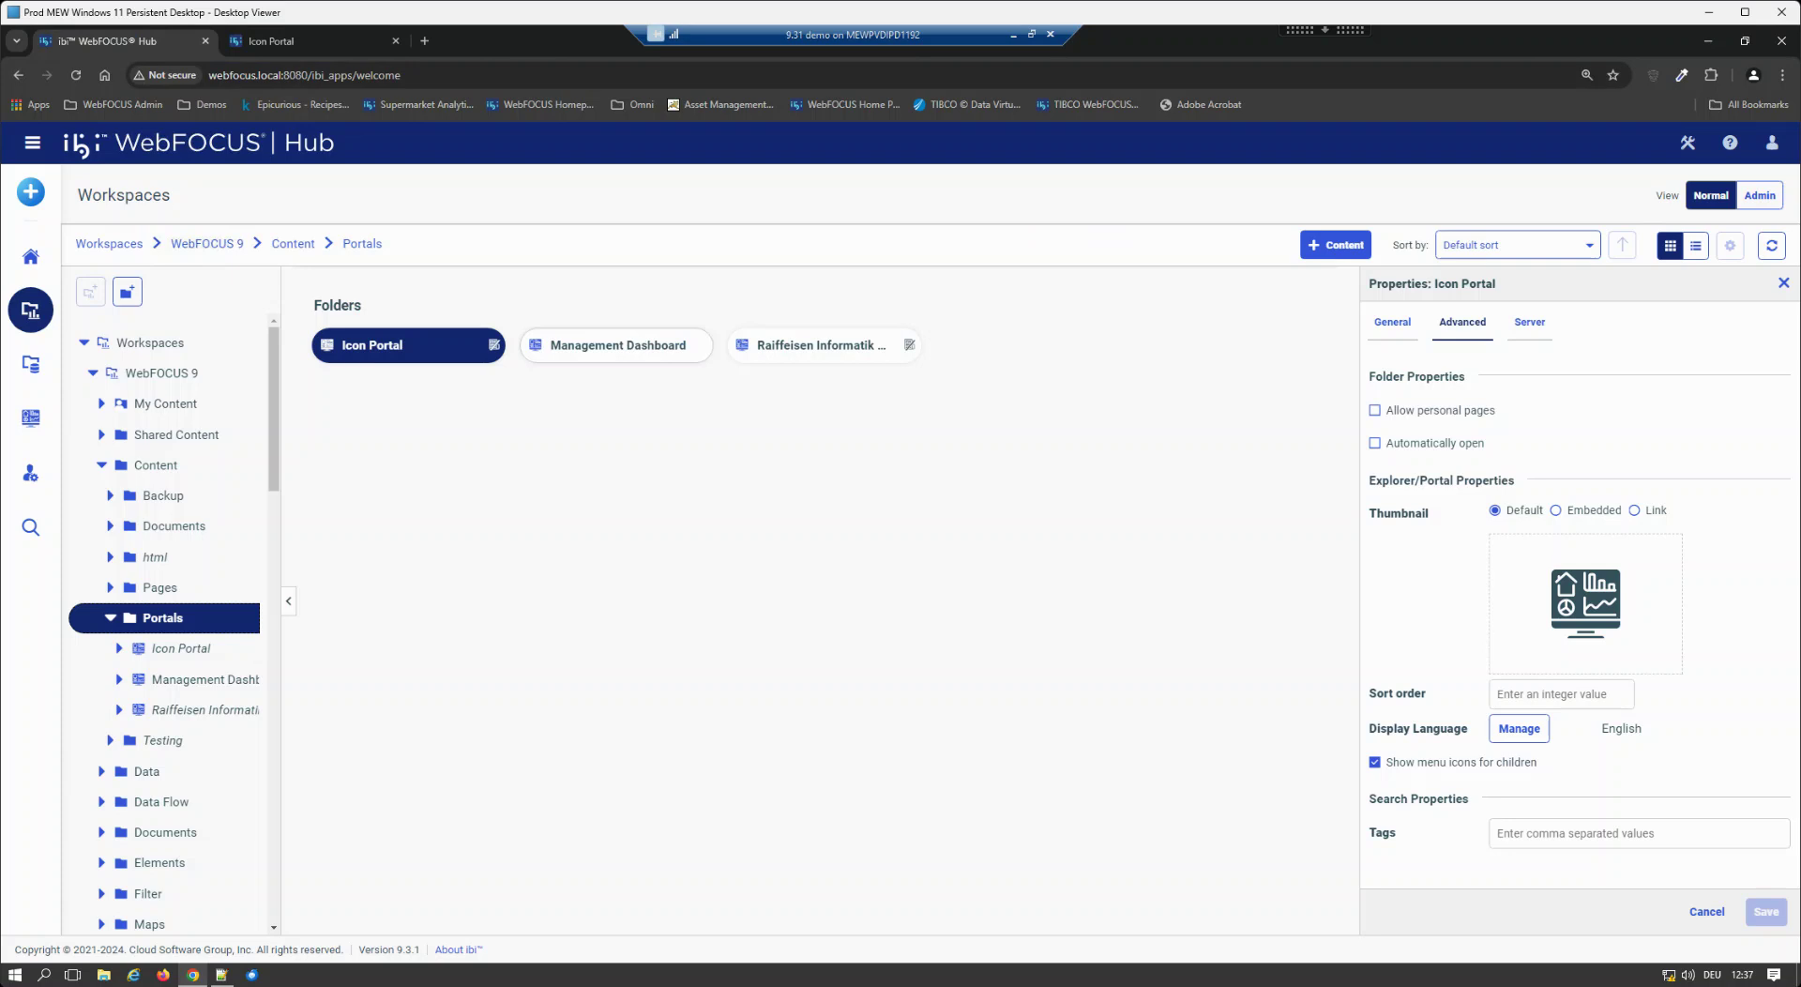
double_click(408, 345)
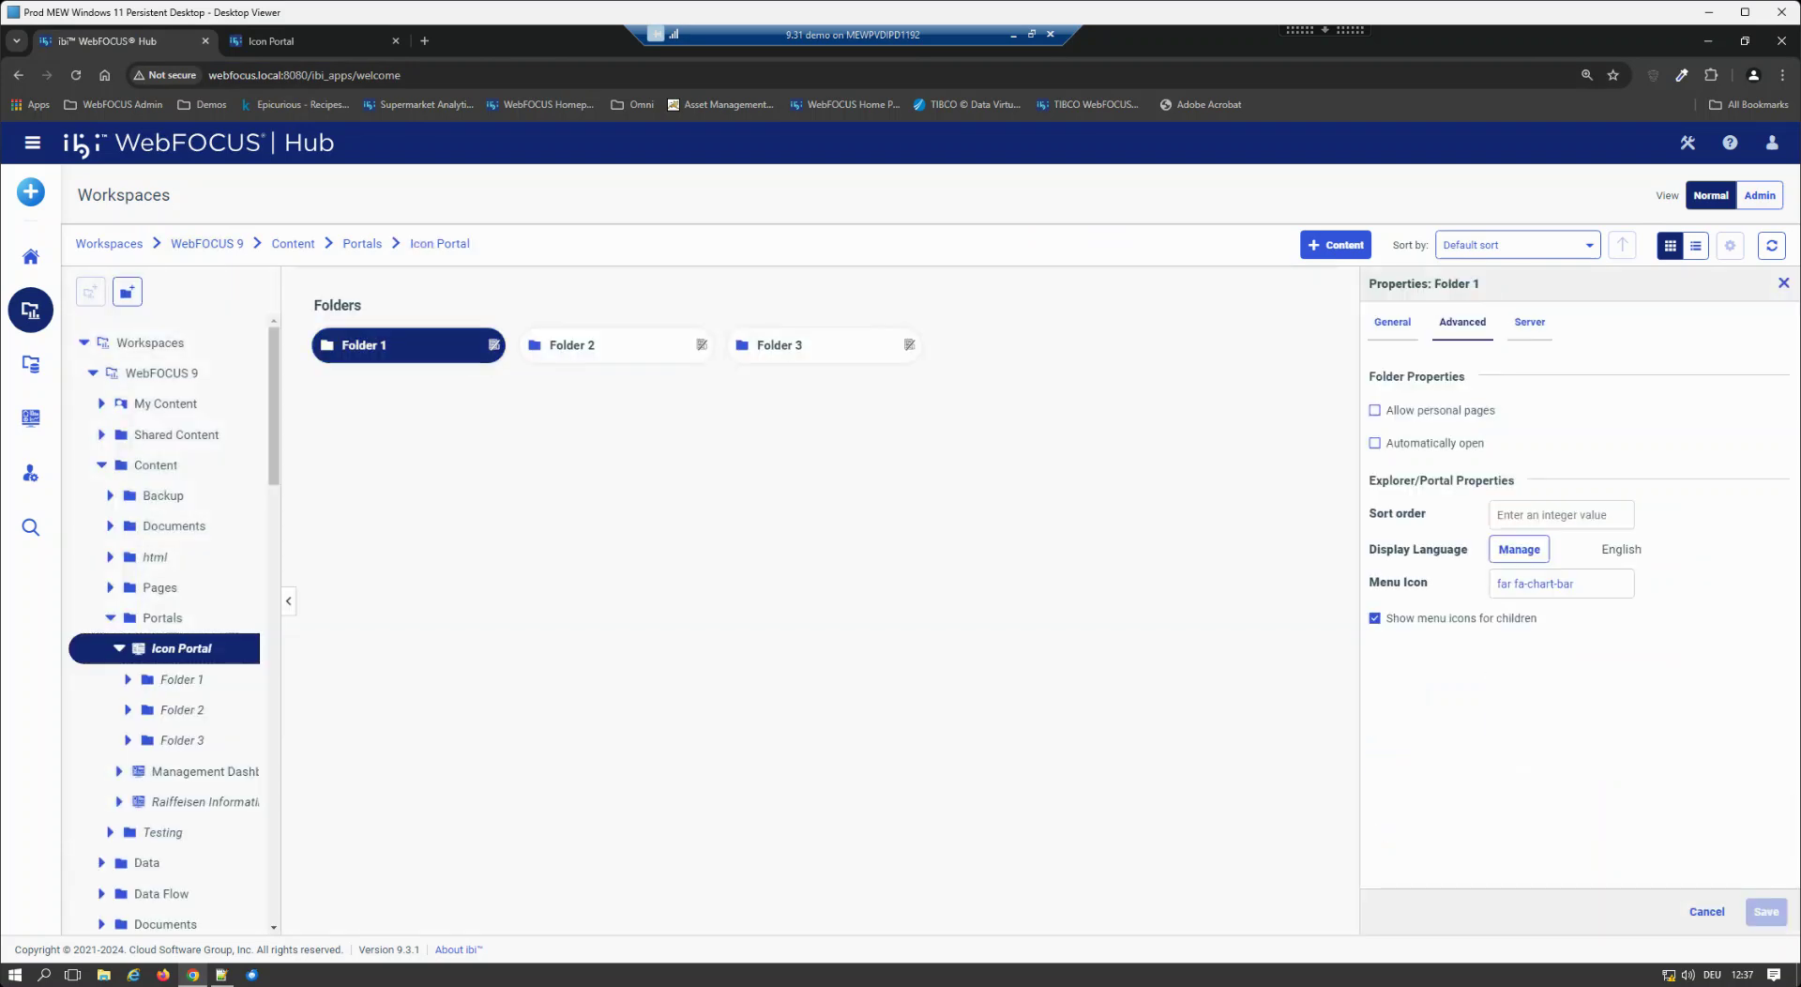
click(1511, 583)
key(BackSpace)
text(s)
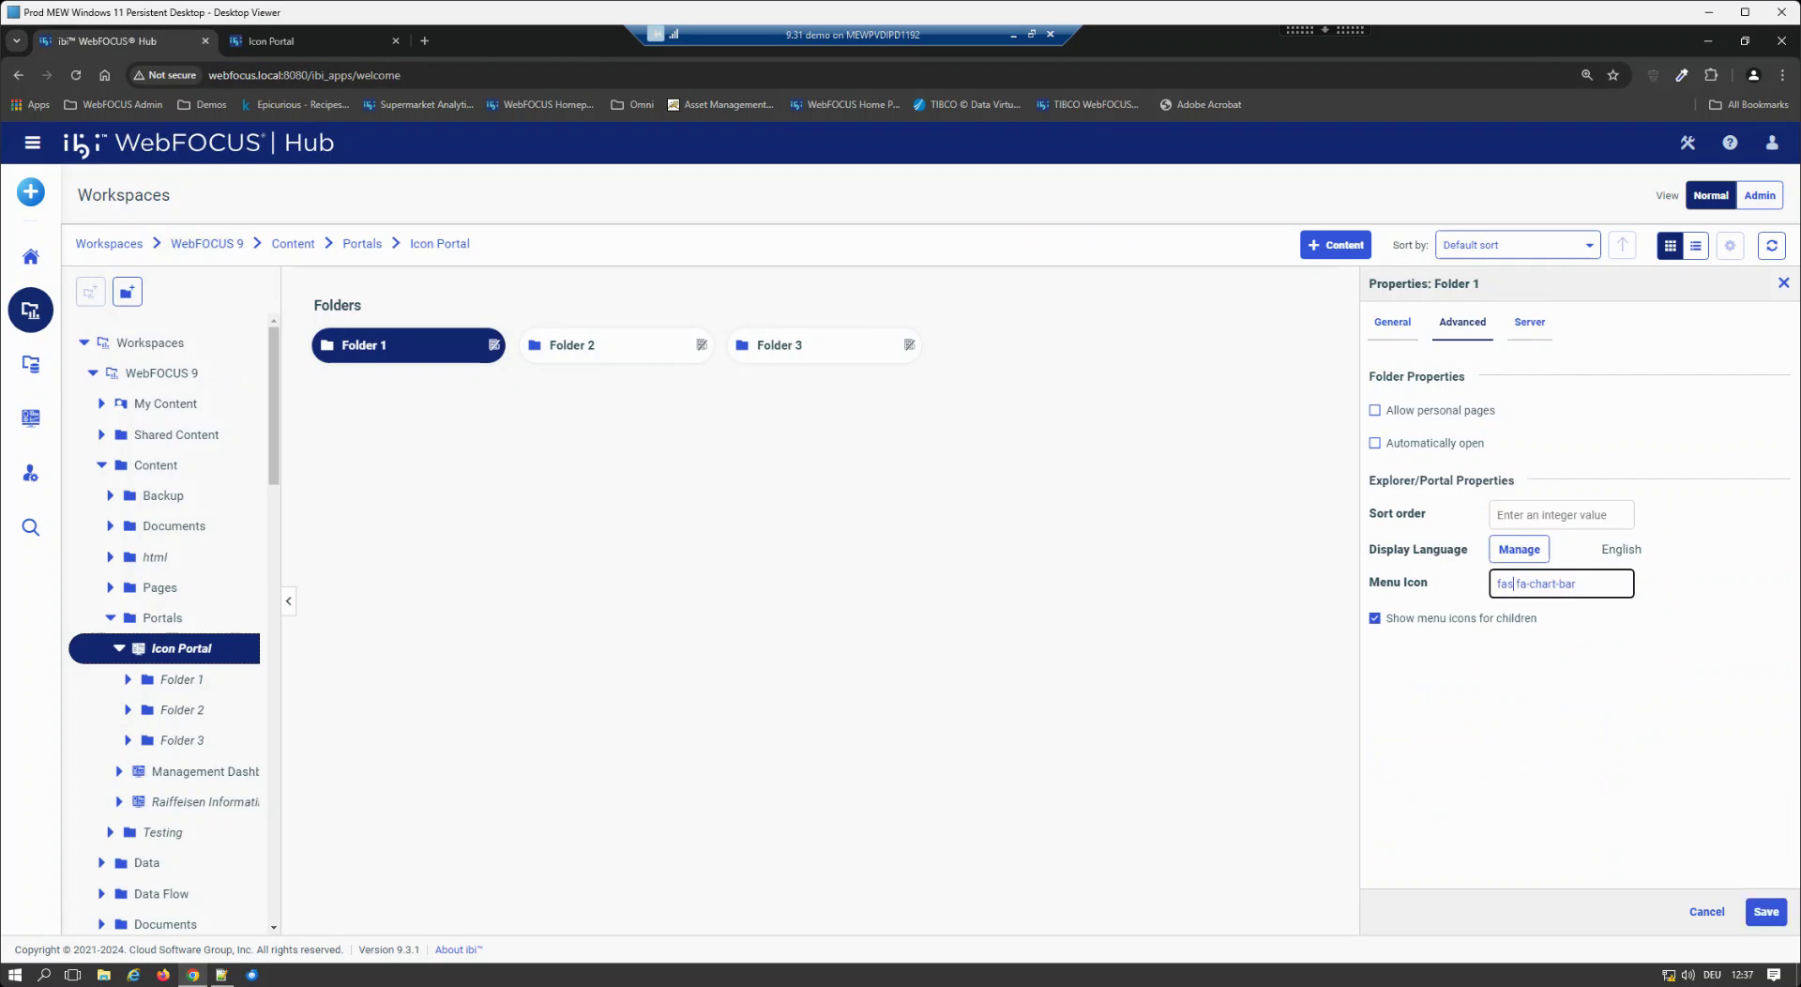
click(1766, 912)
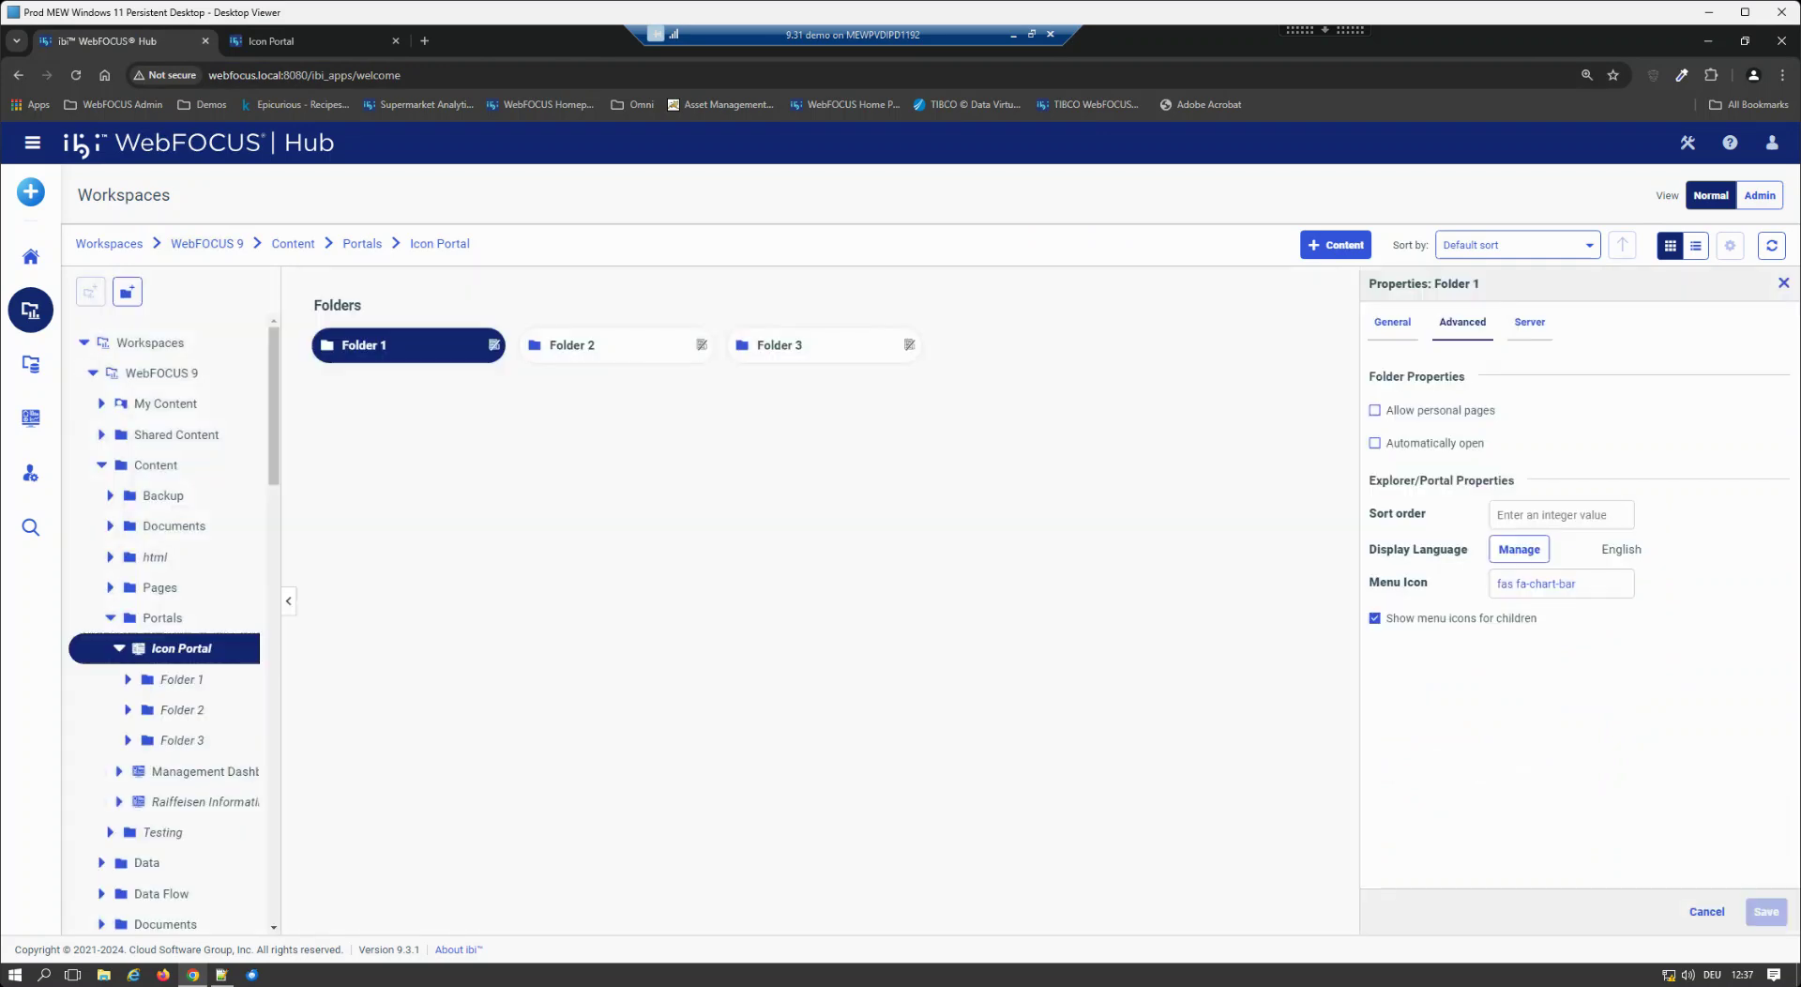
Switch to the Icon Portal page and reload it to check Folder 1's menu icon.
click(309, 41)
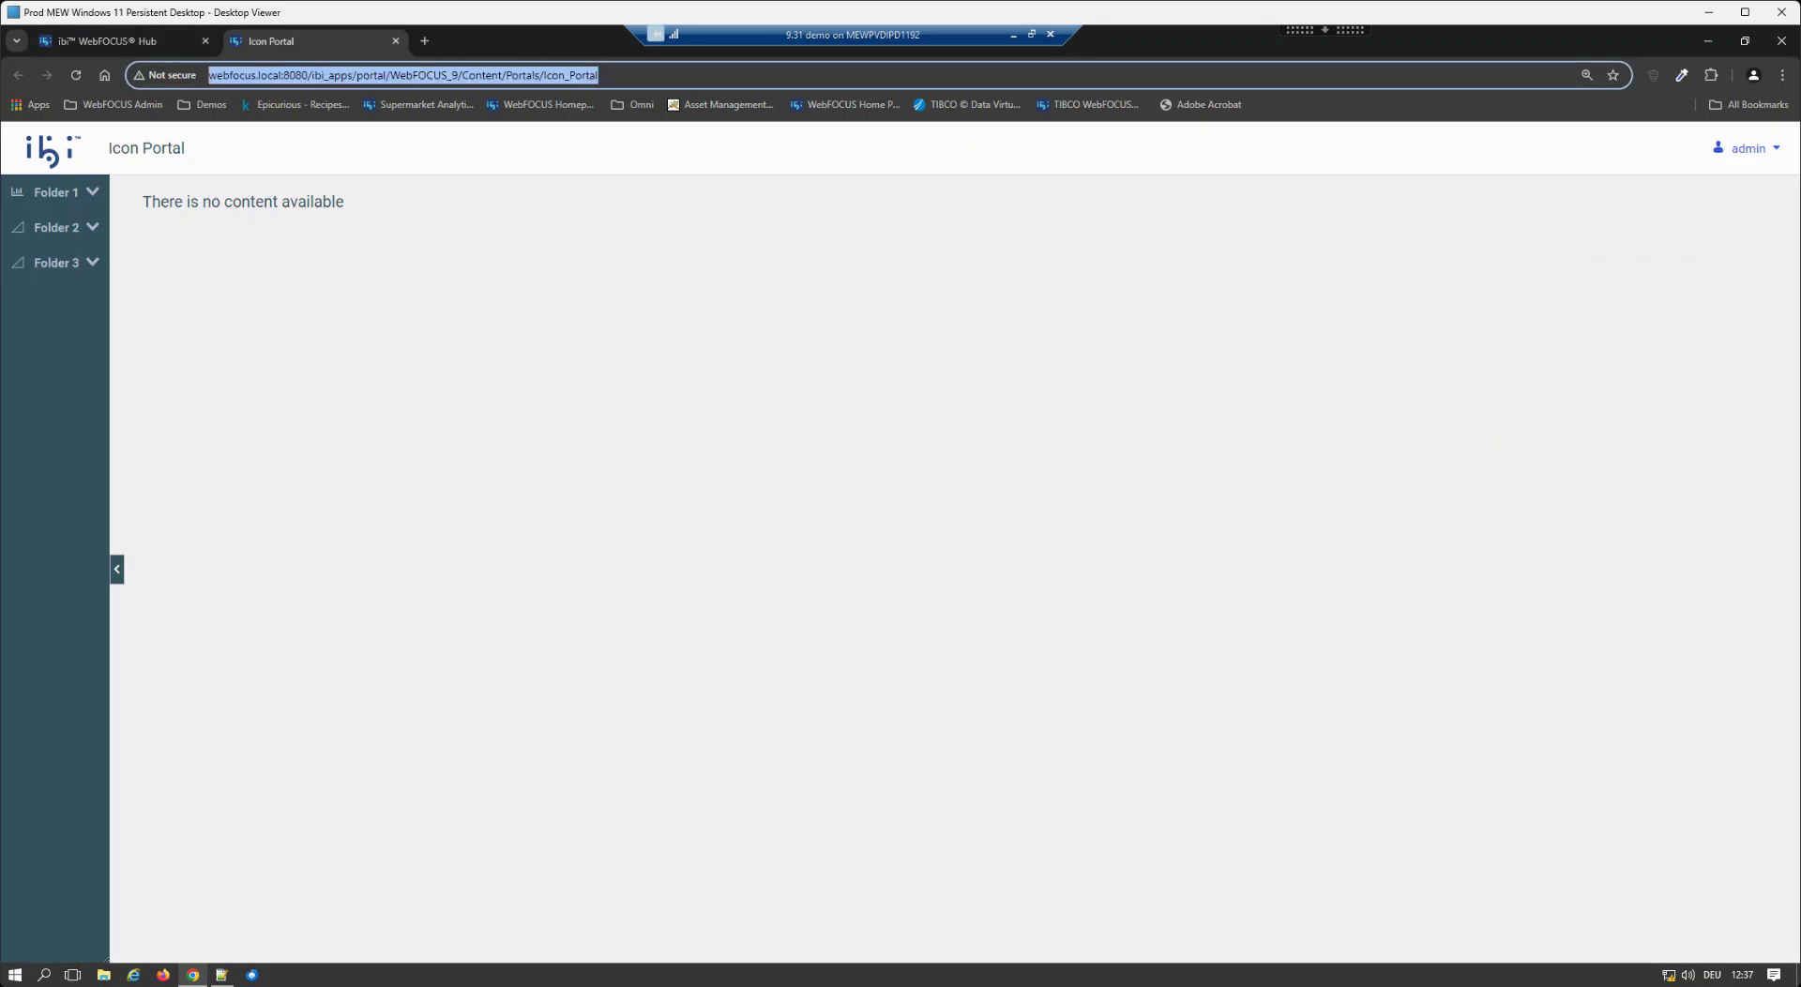
key(F5)
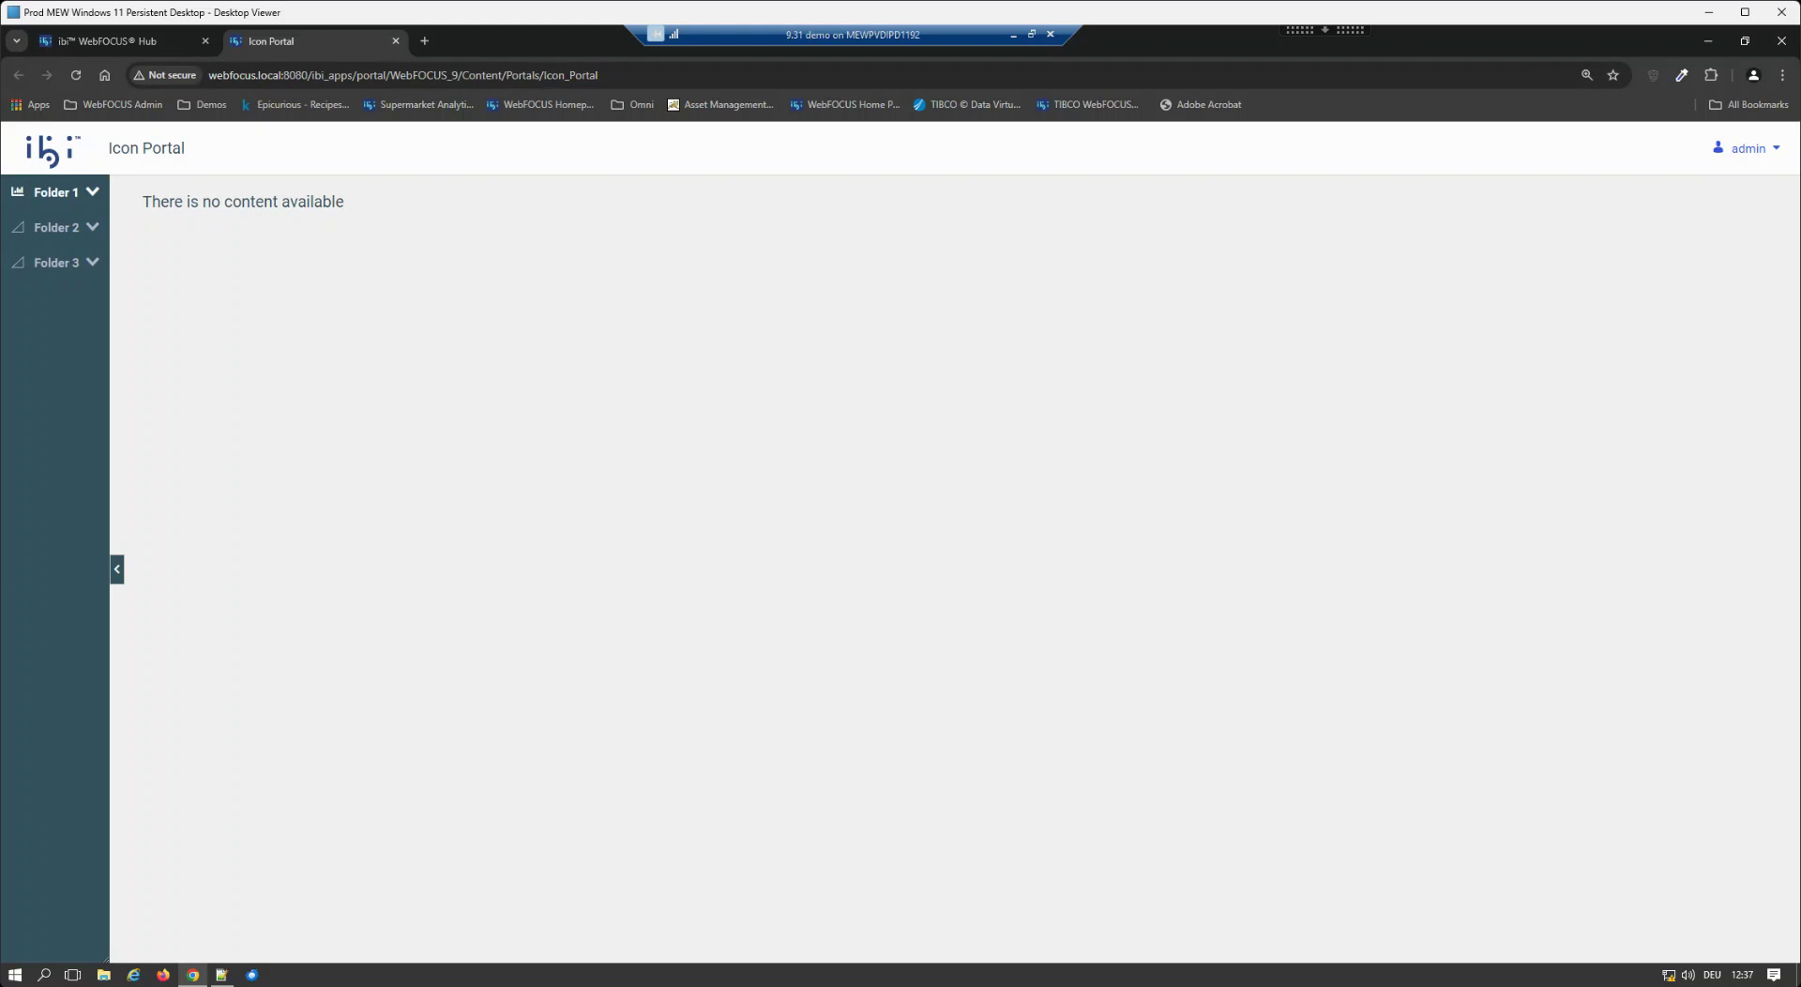
click(56, 227)
Switch to the Font Awesome page, close the chart-bar details, and filter the icons by the Emoji and Users & People categories.
click(1013, 34)
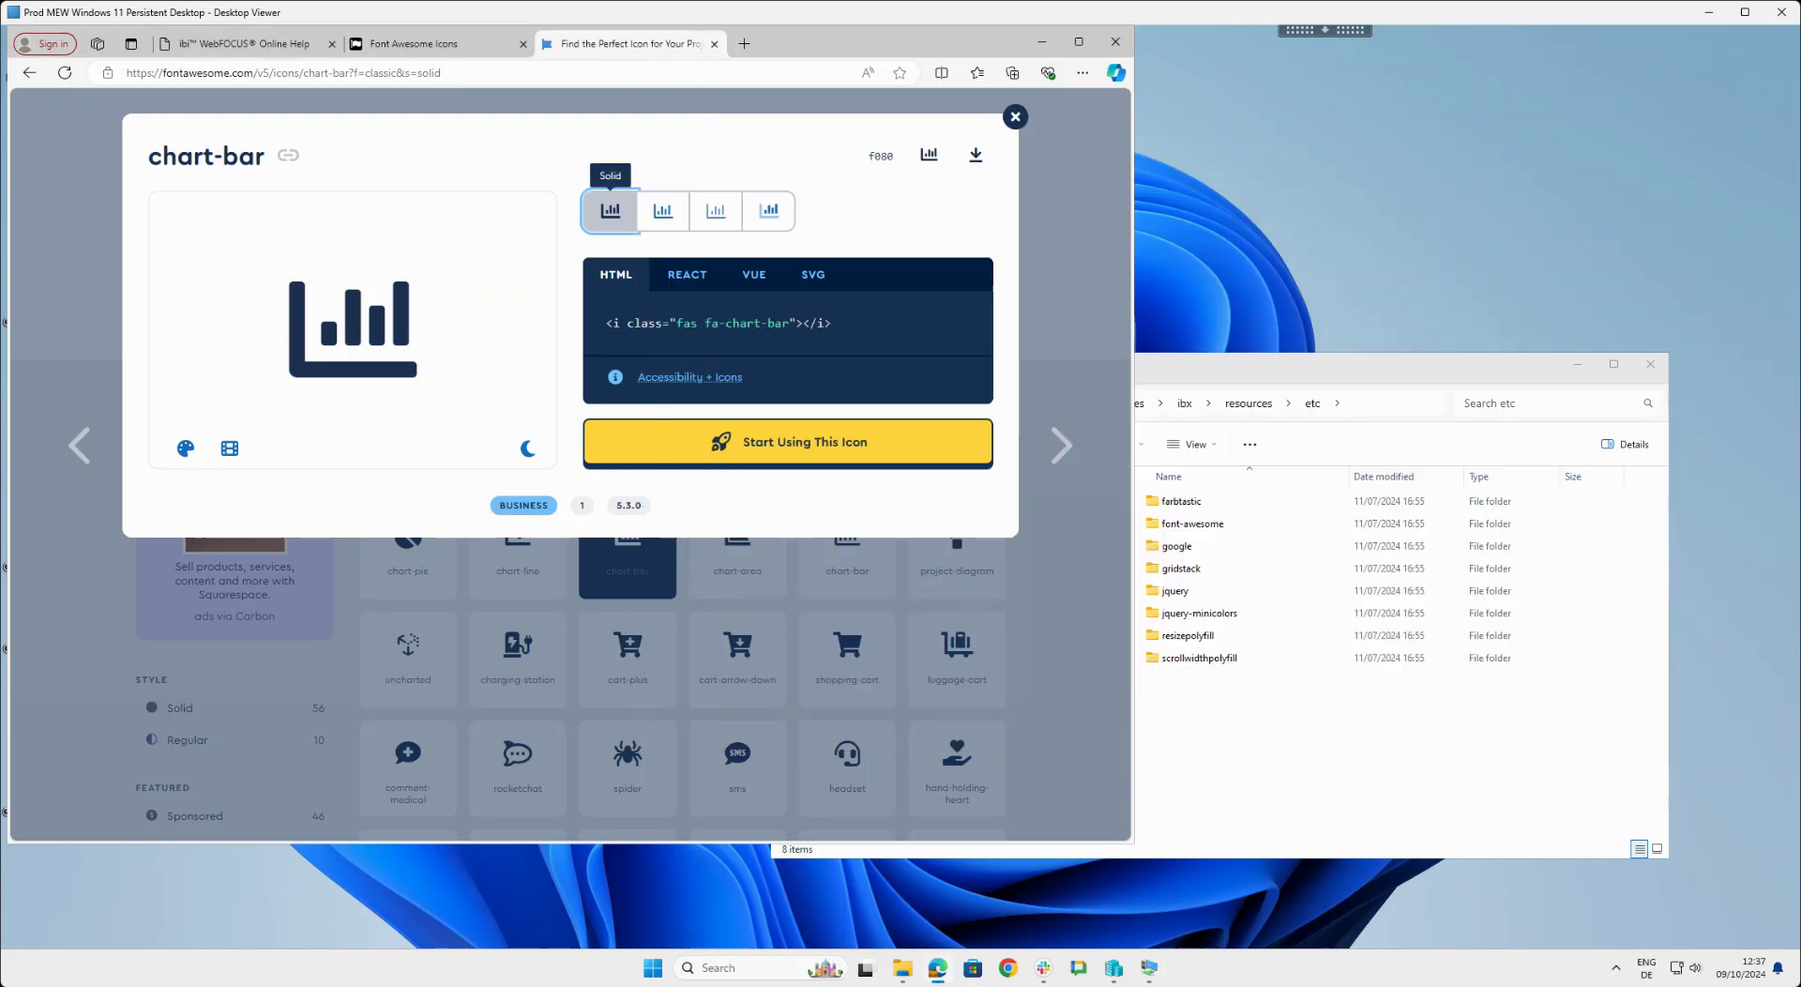
click(1014, 116)
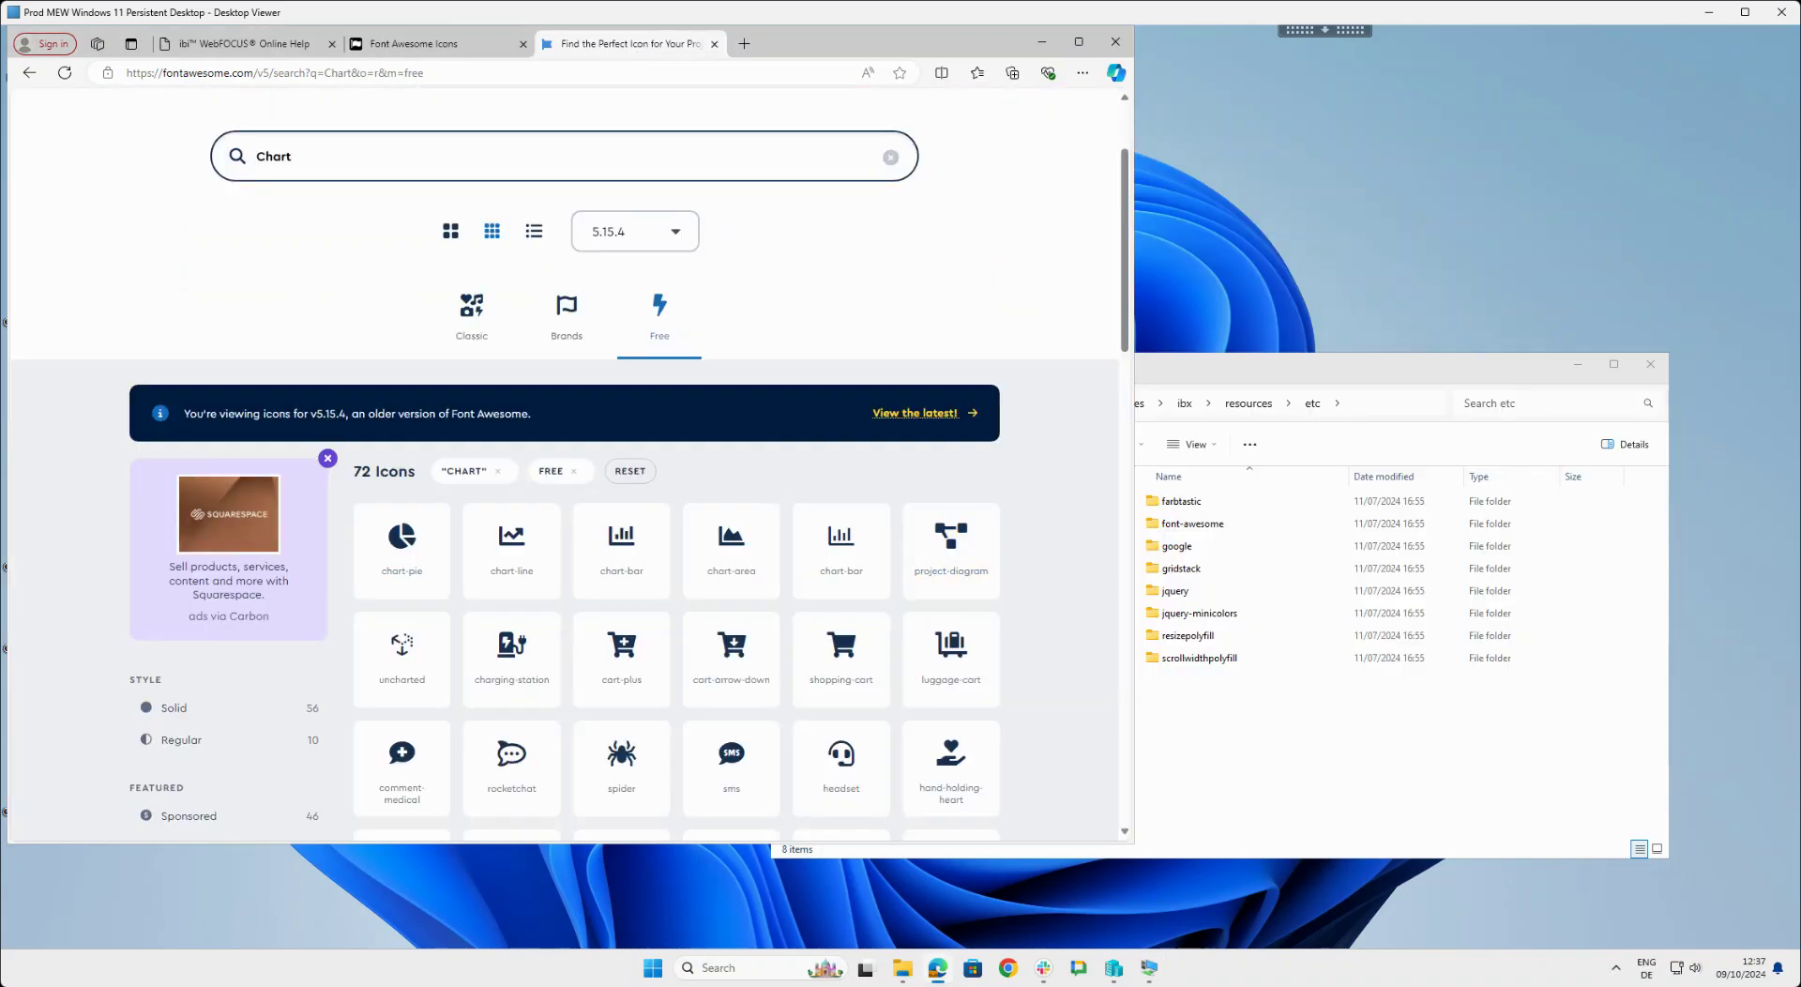
scroll(841, 609, down, 2)
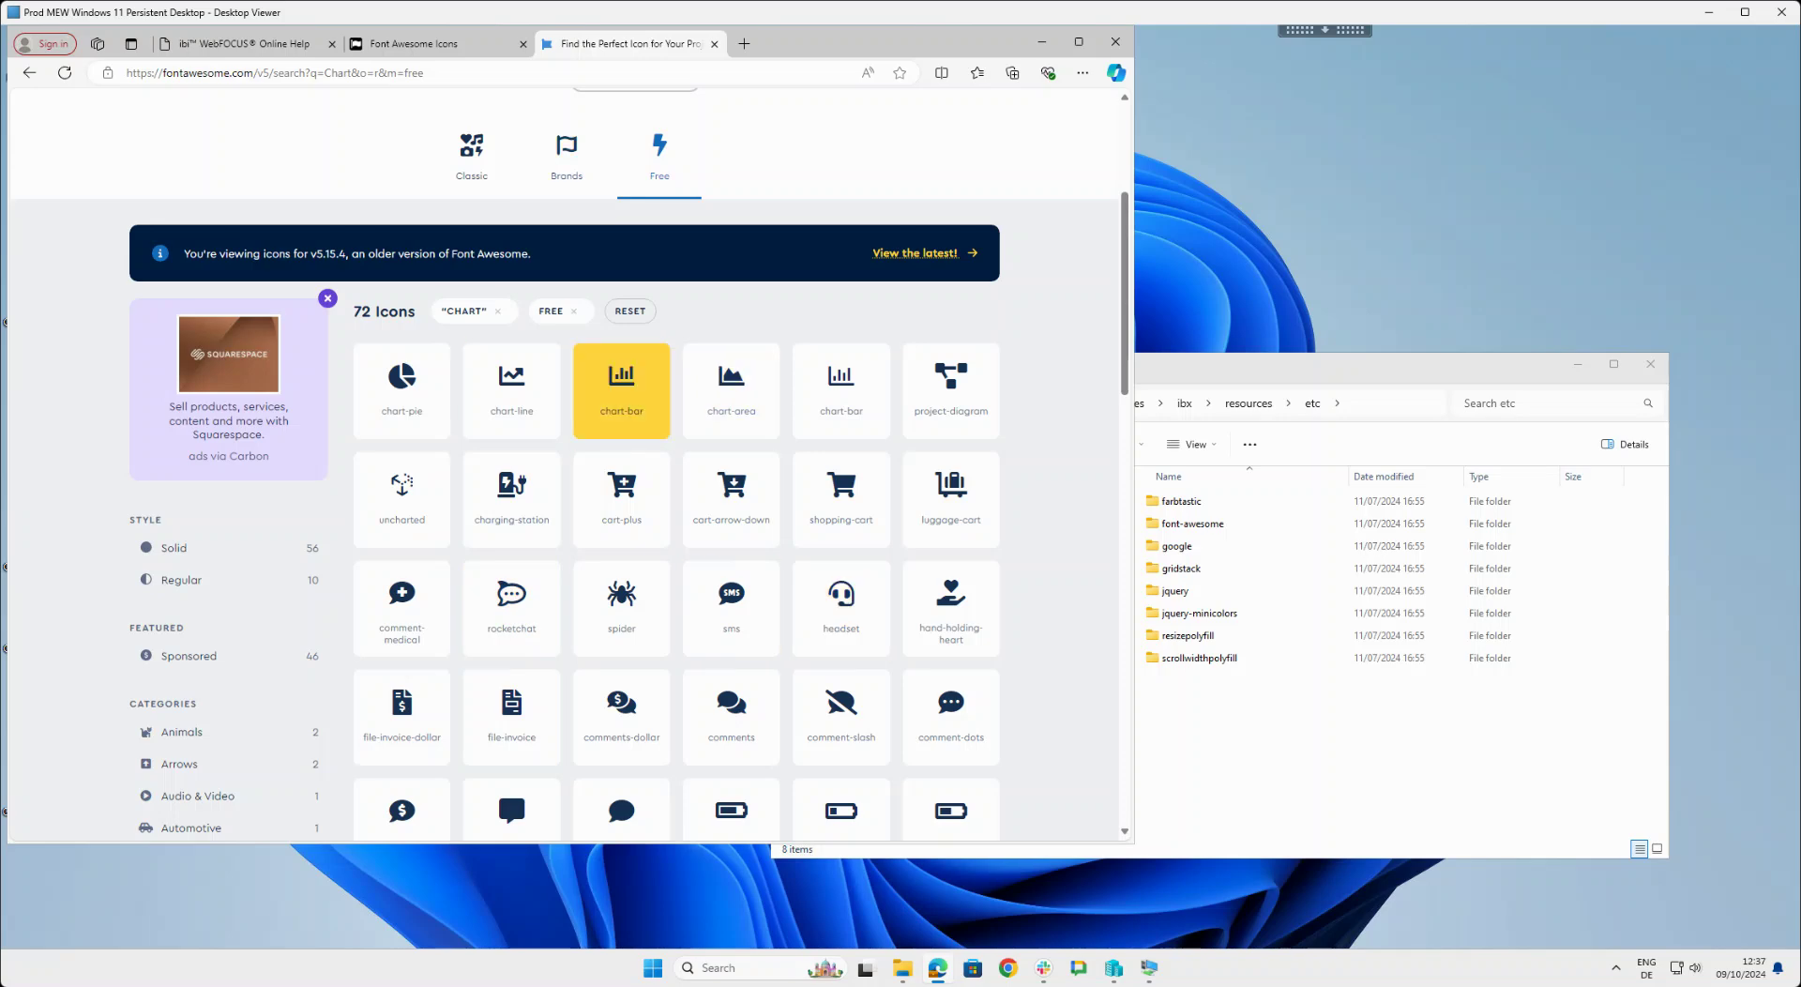
scroll(731, 544, down, 5)
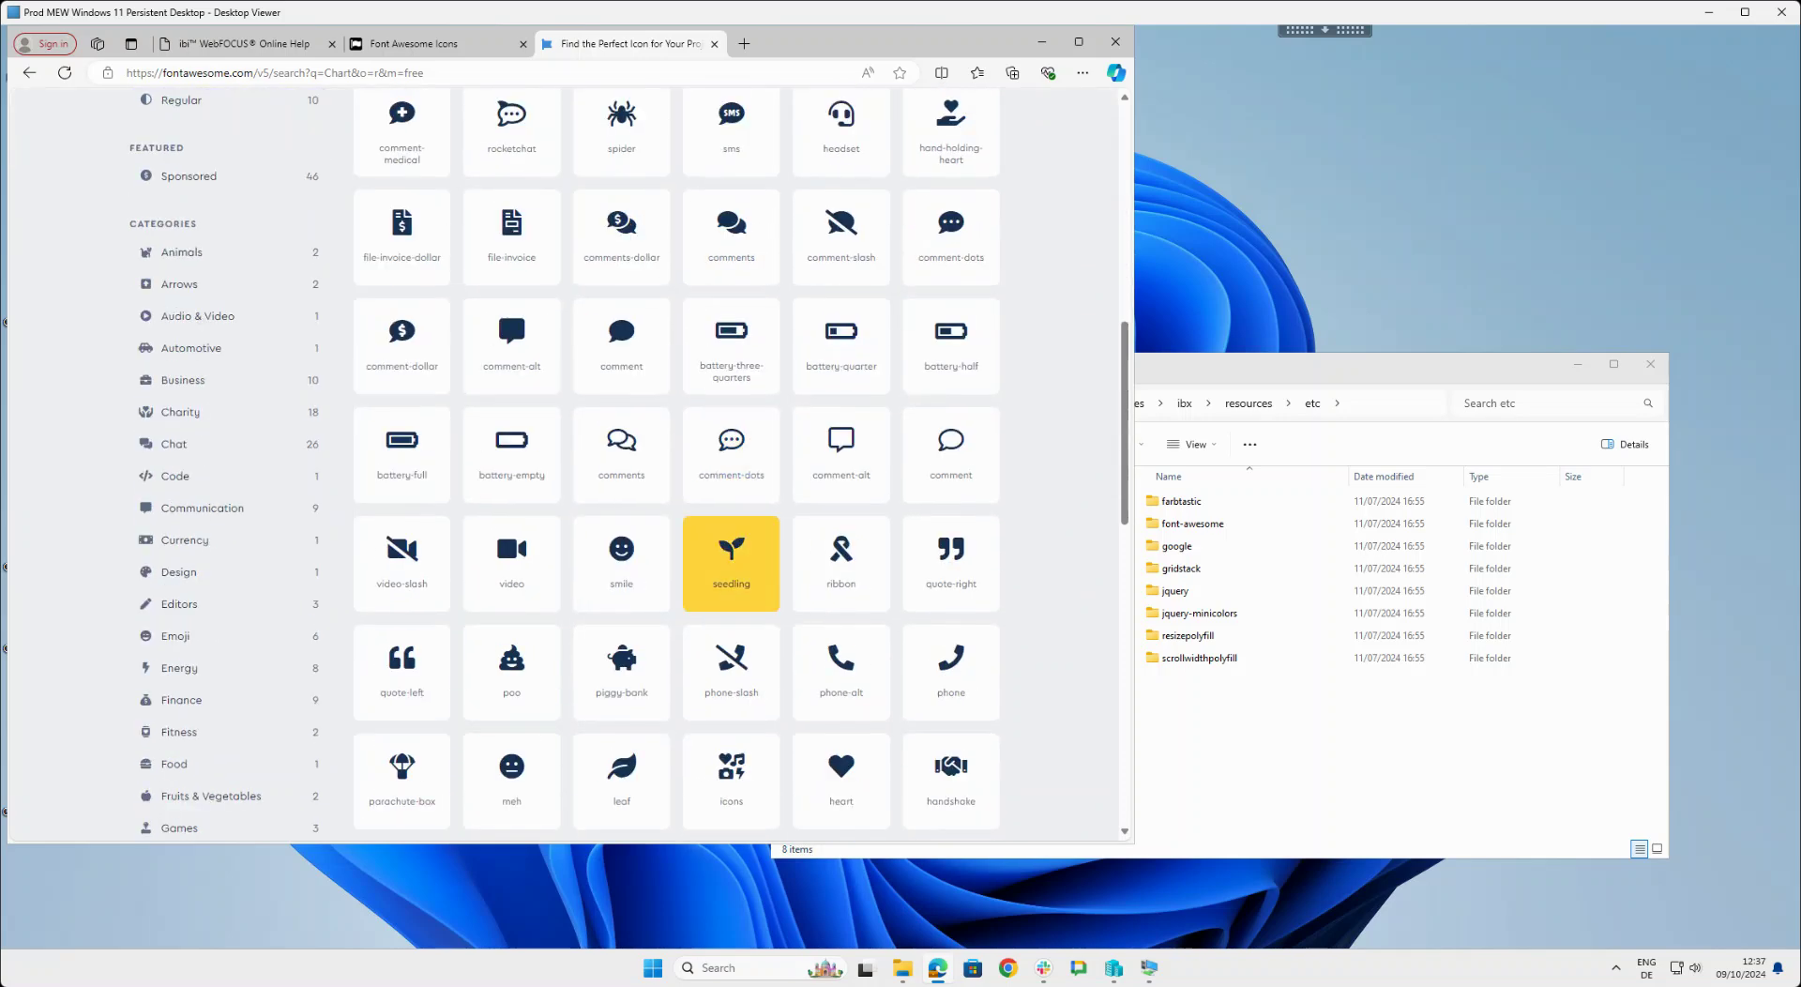
click(175, 636)
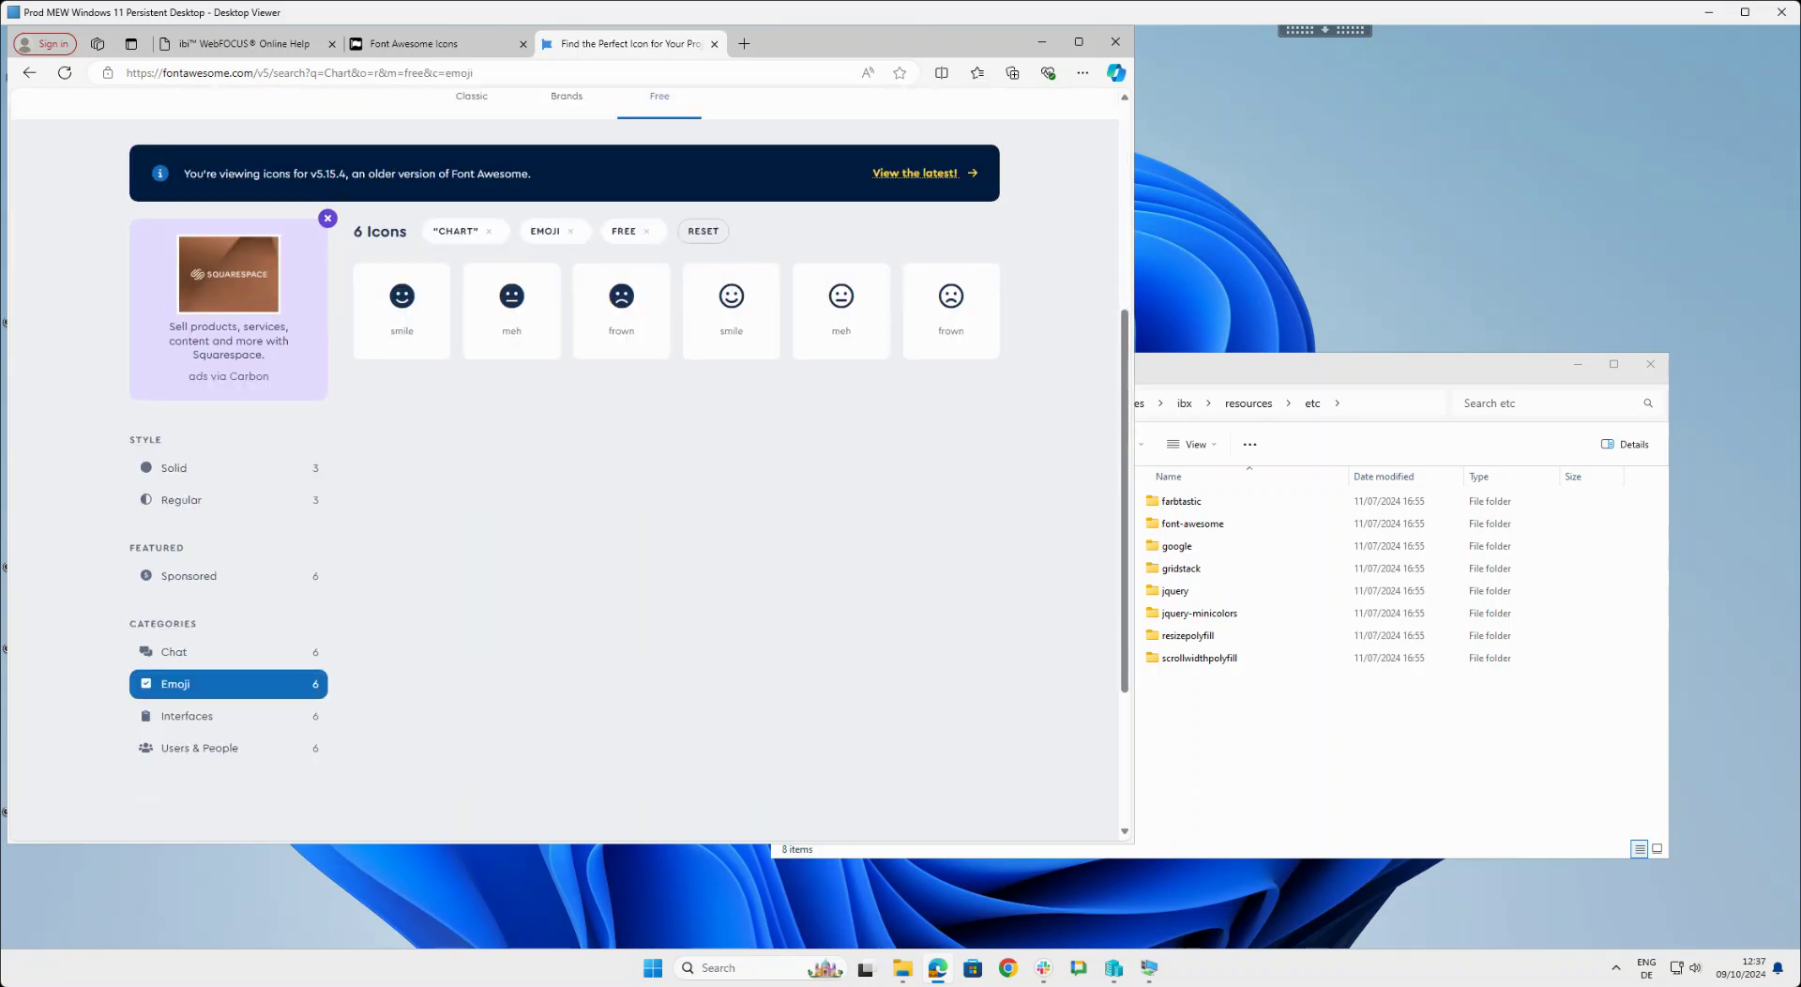
scroll(562, 468, down, 3)
click(187, 508)
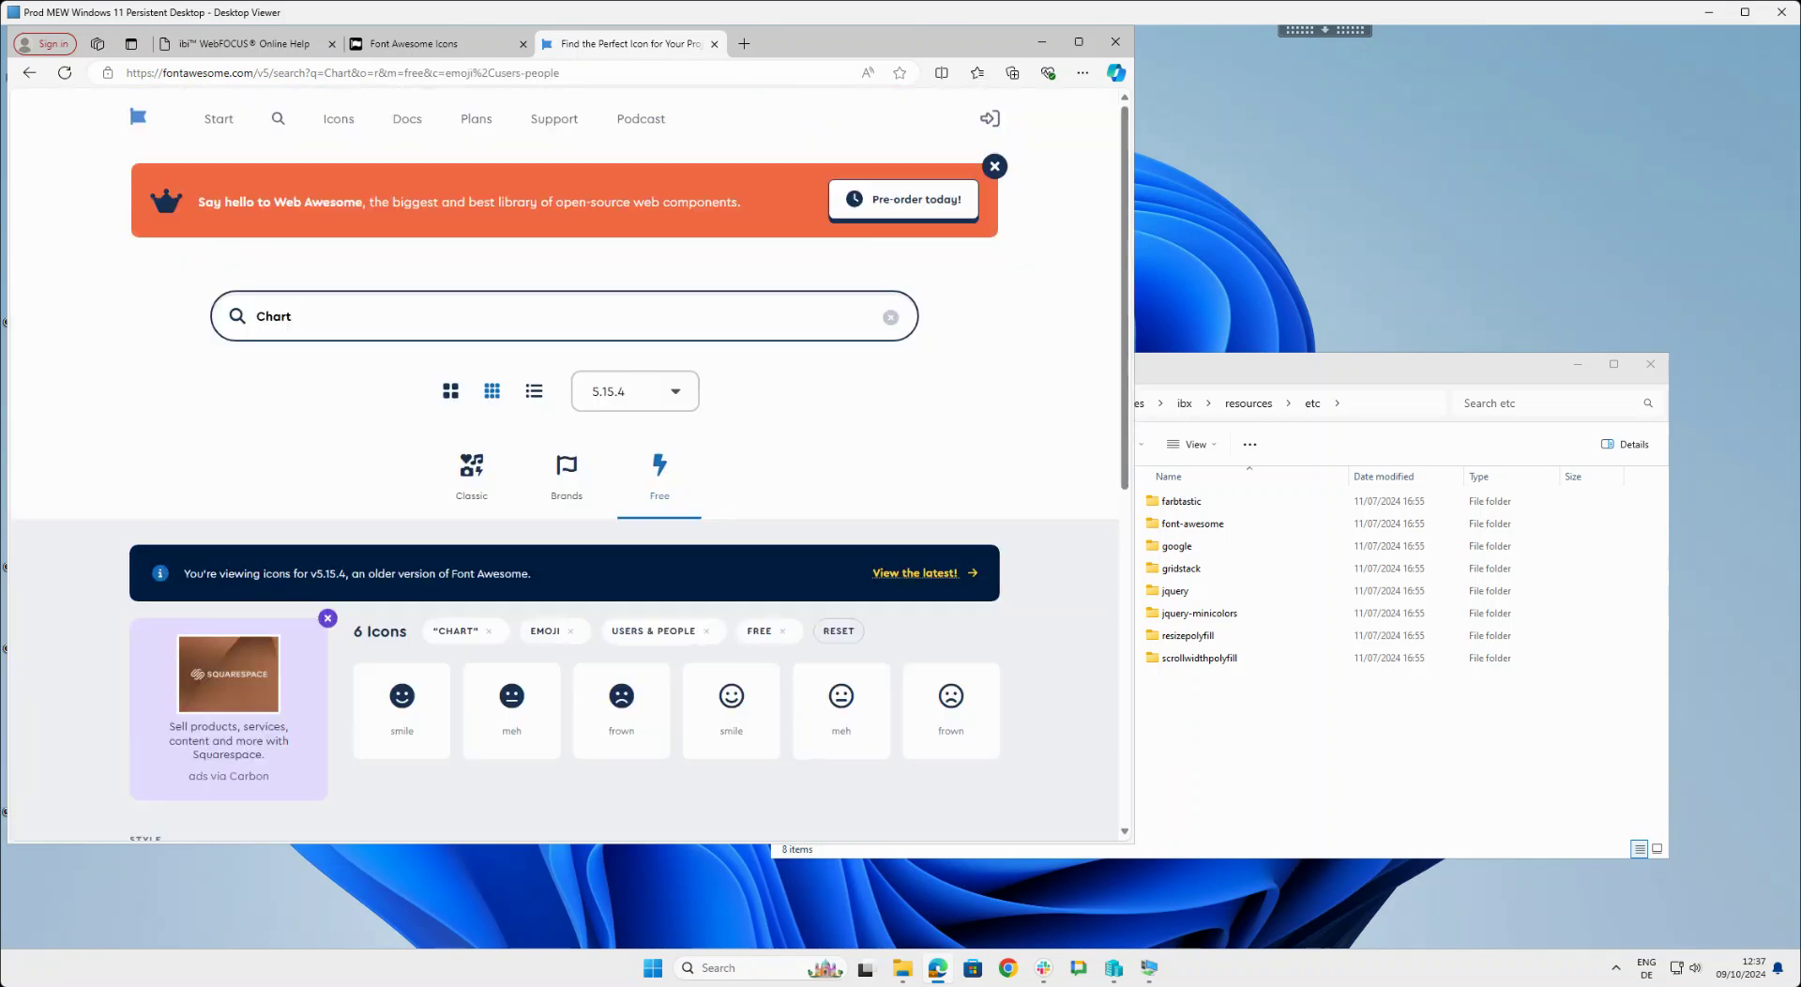
Clear the Chart search term and remove the Emoji filter, keeping only the Users & People category.
double_click(274, 317)
key(BackSpace)
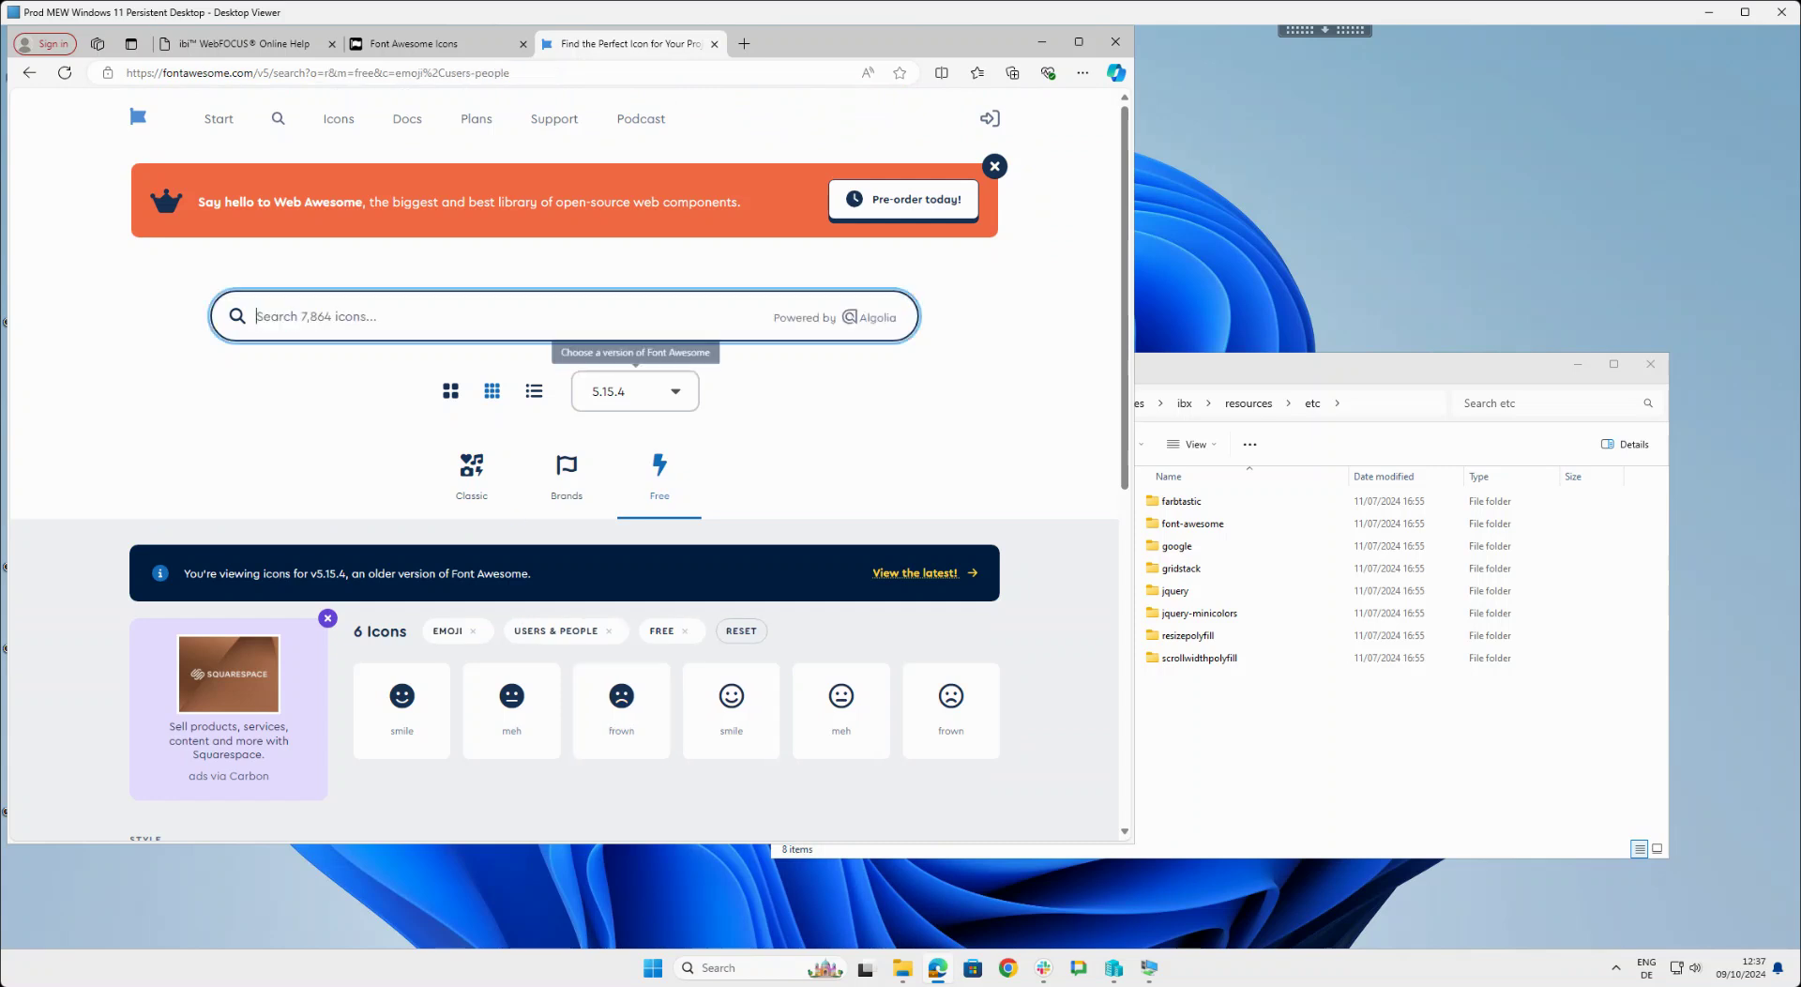
scroll(633, 328, down, 3)
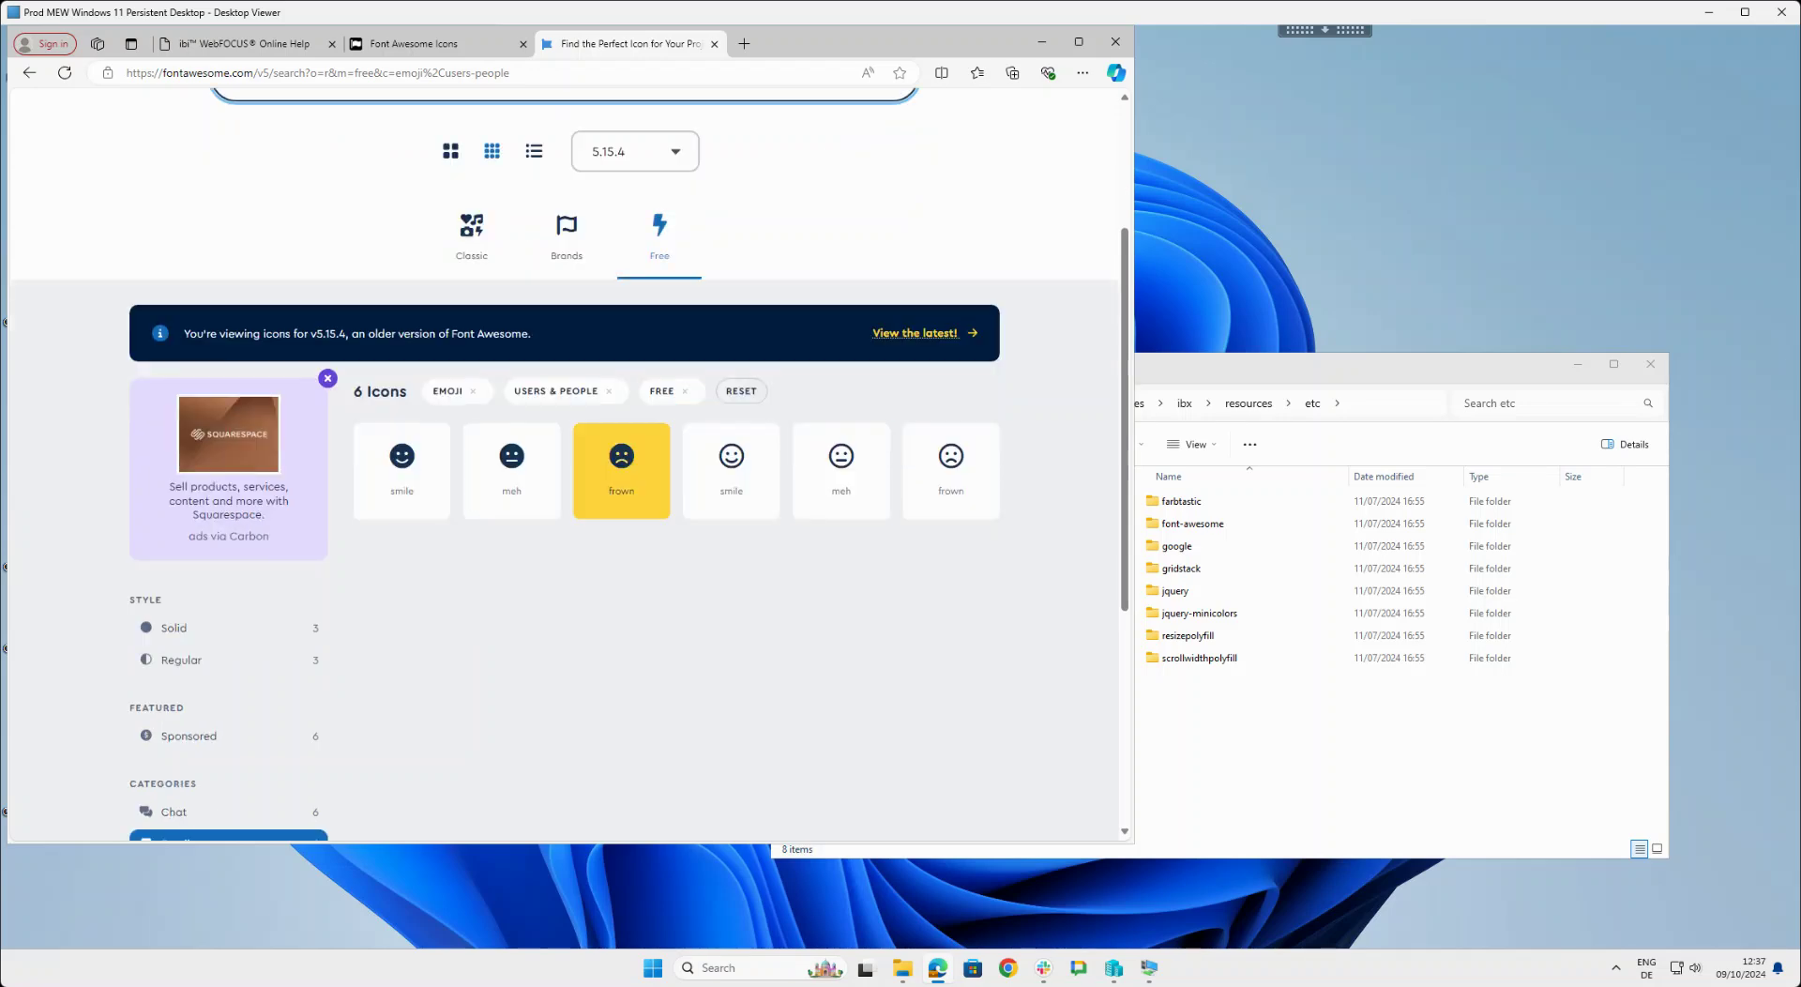
scroll(621, 469, down, 3)
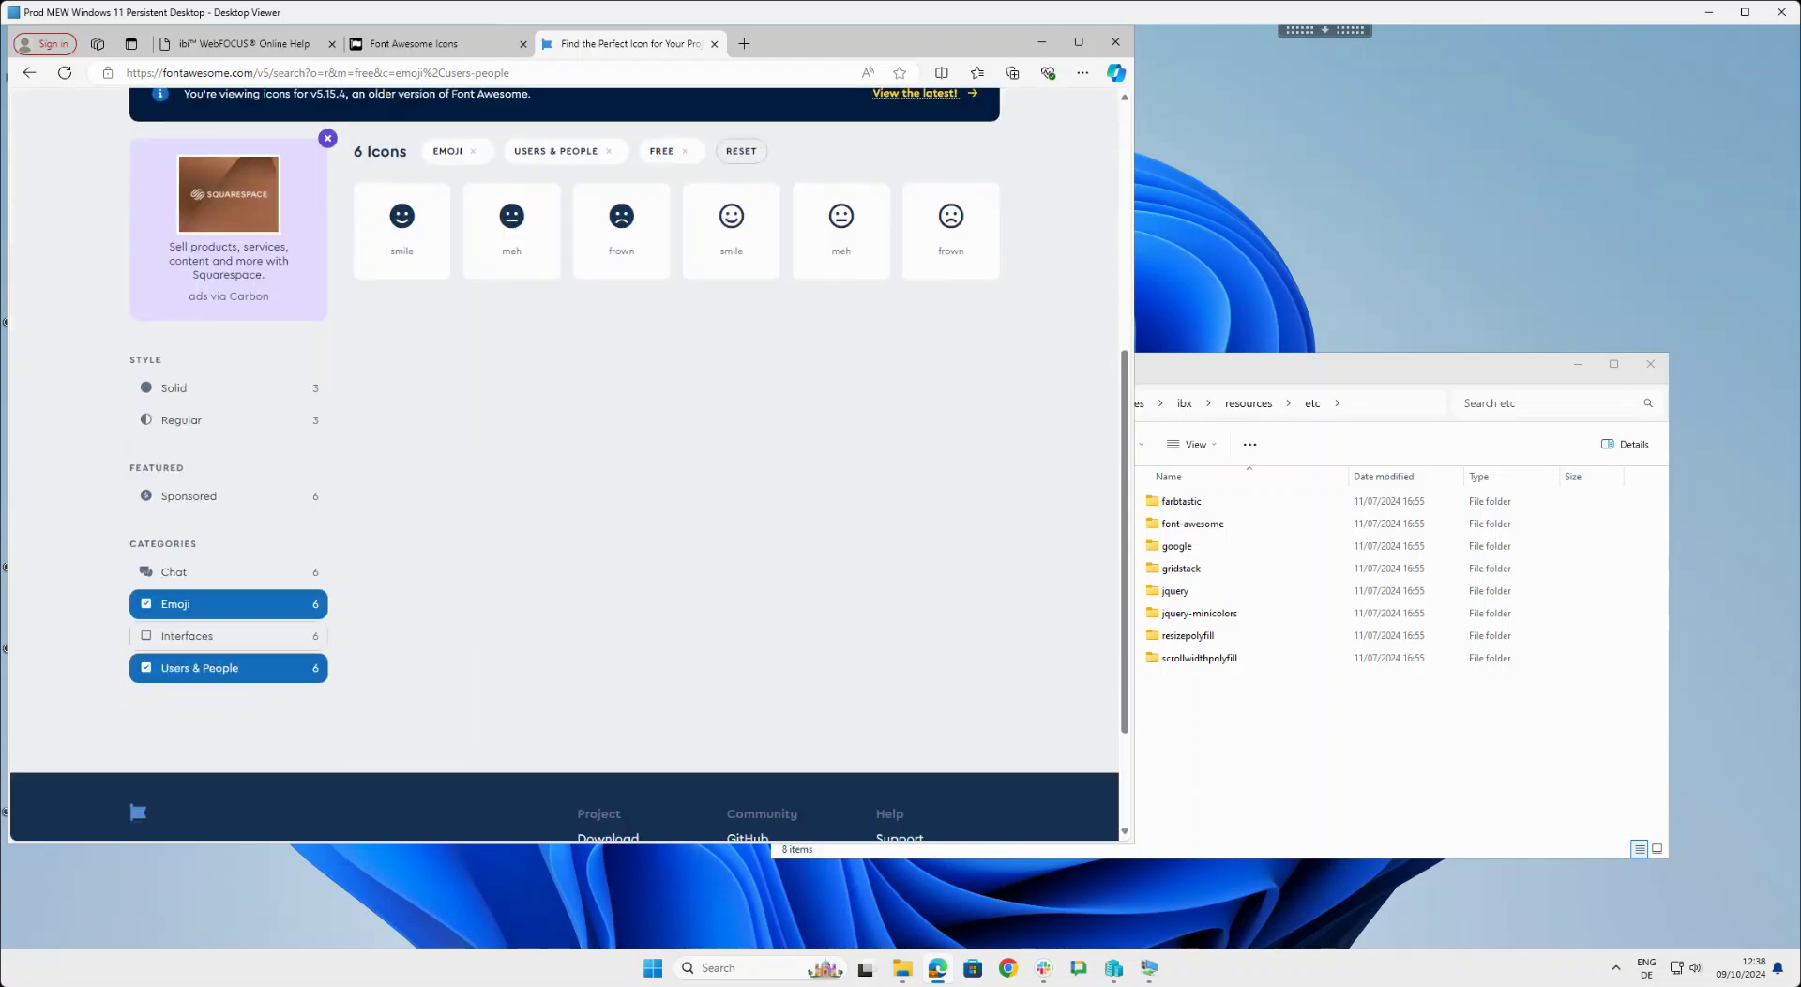
click(188, 604)
Find the snowboarding icon among the Users & People icons and copy its HTML code snippet.
scroll(731, 328, down, 15)
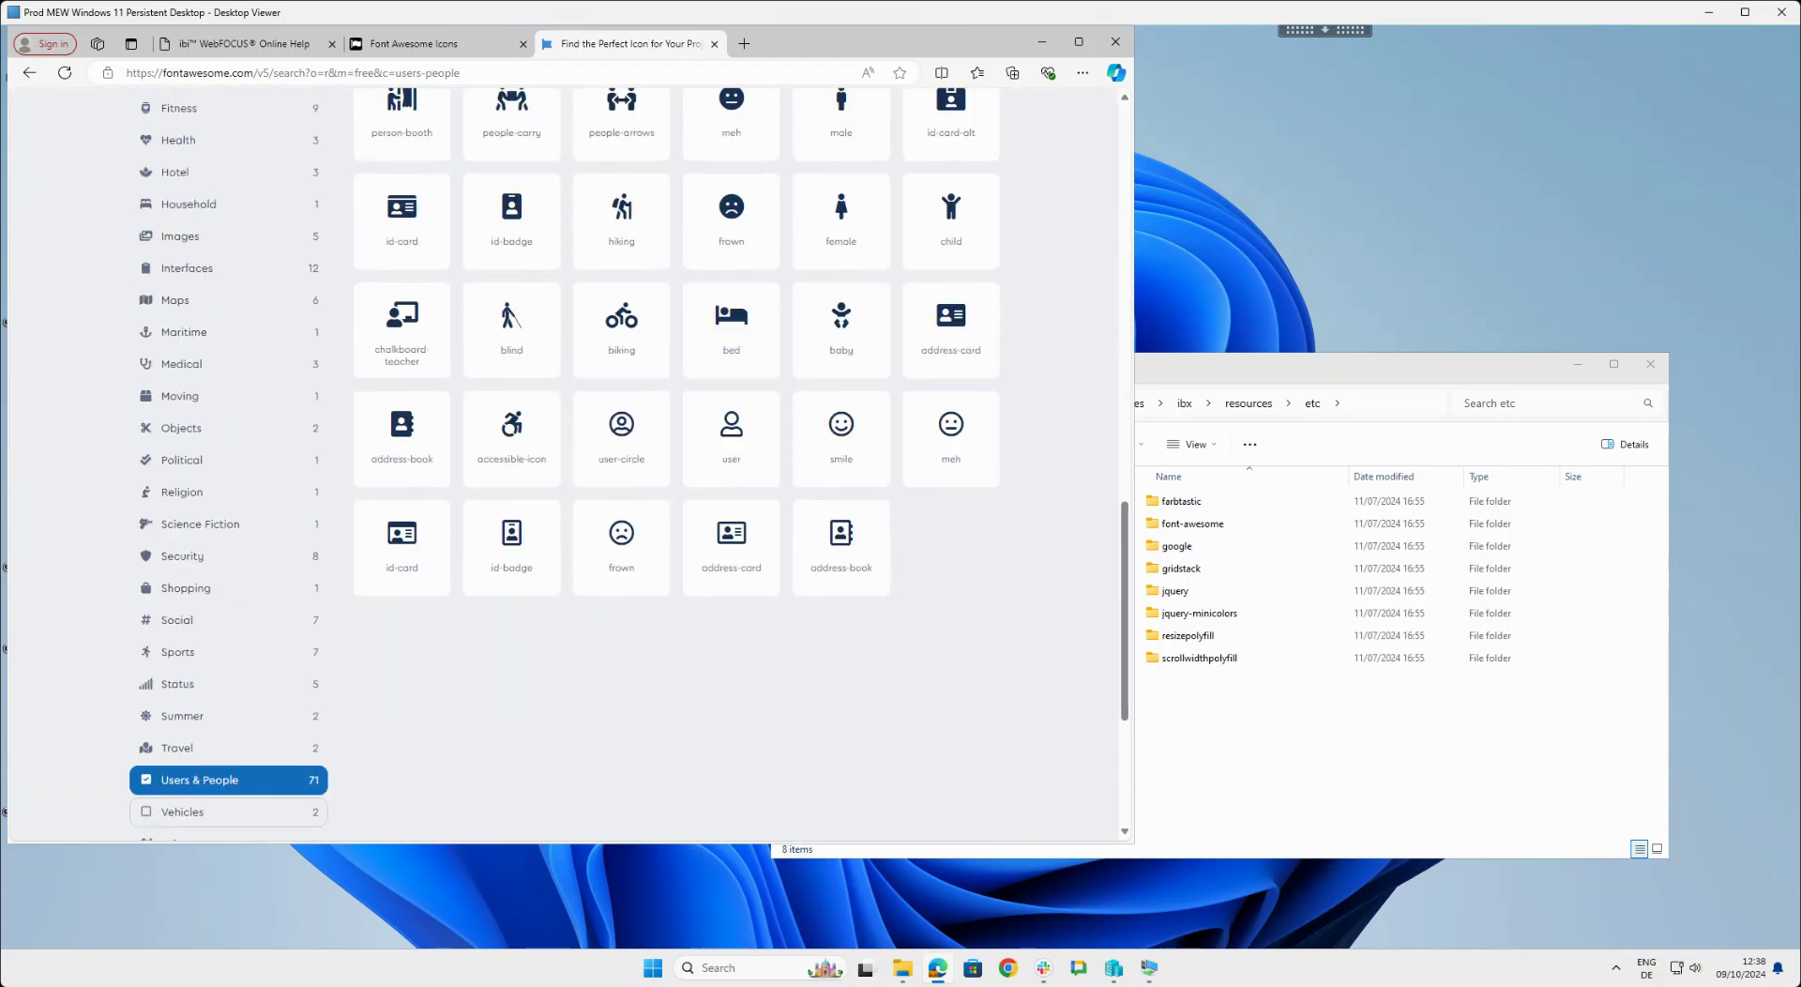
scroll(731, 563, up, 3)
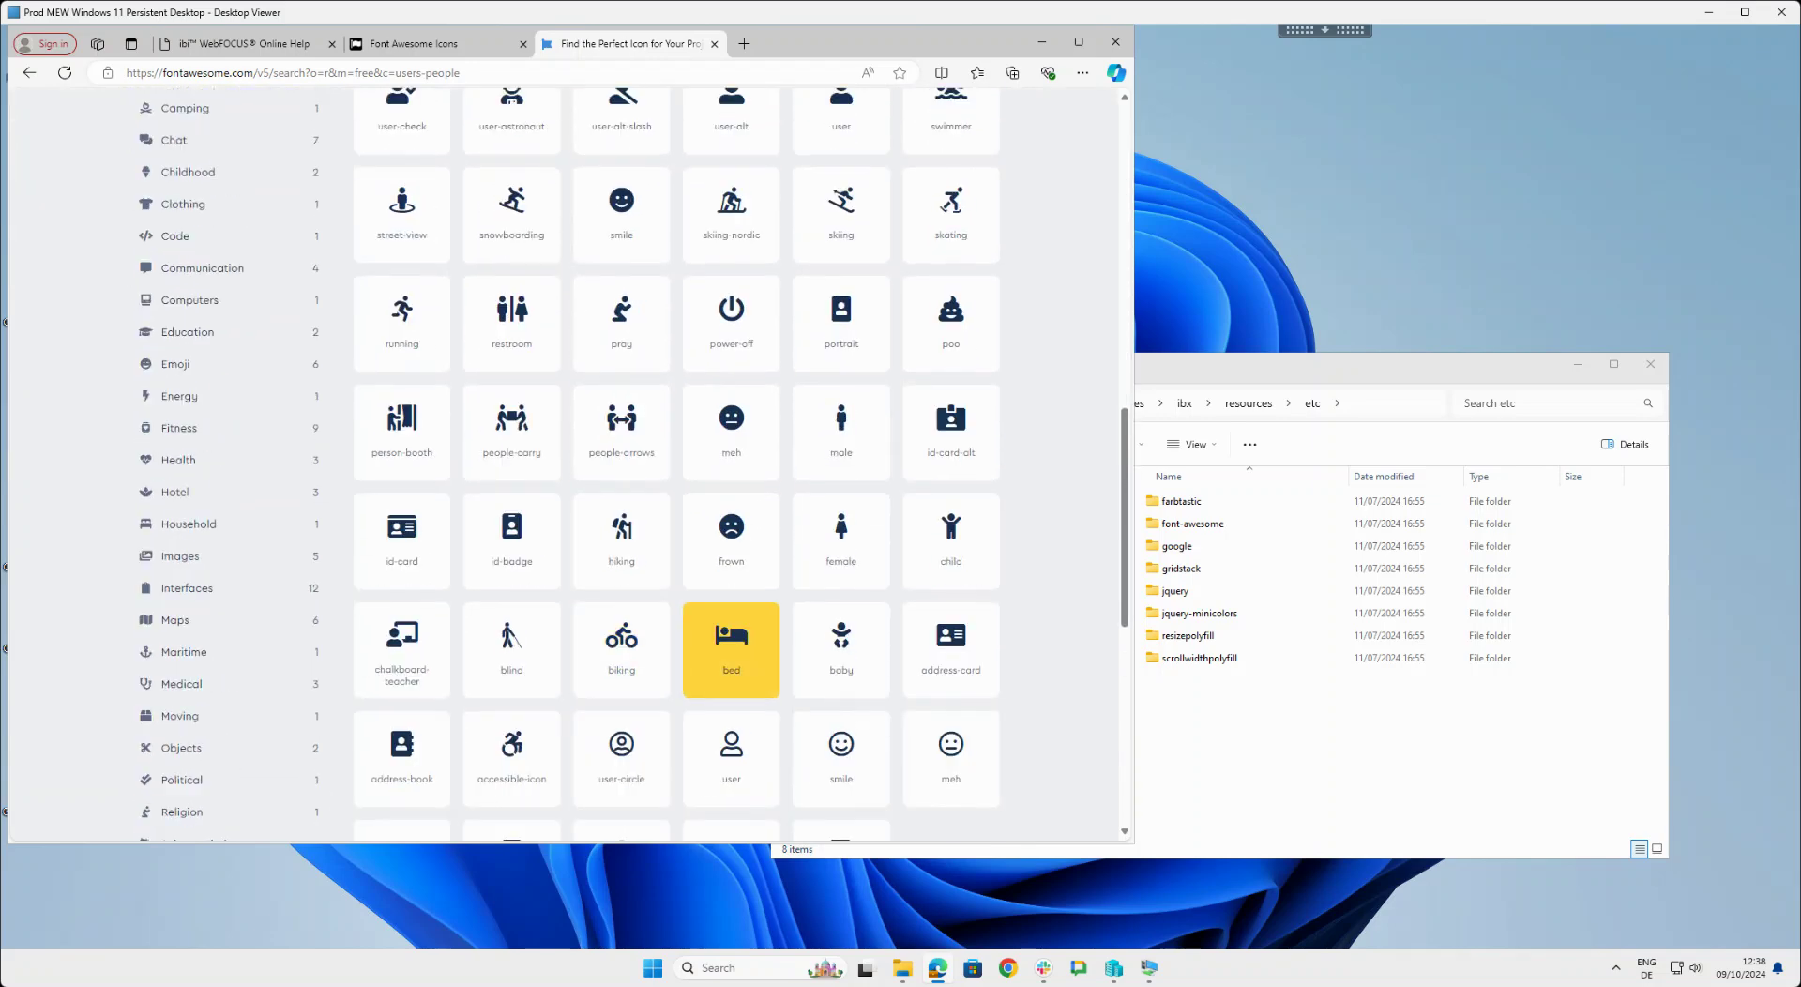
scroll(622, 793, up, 2)
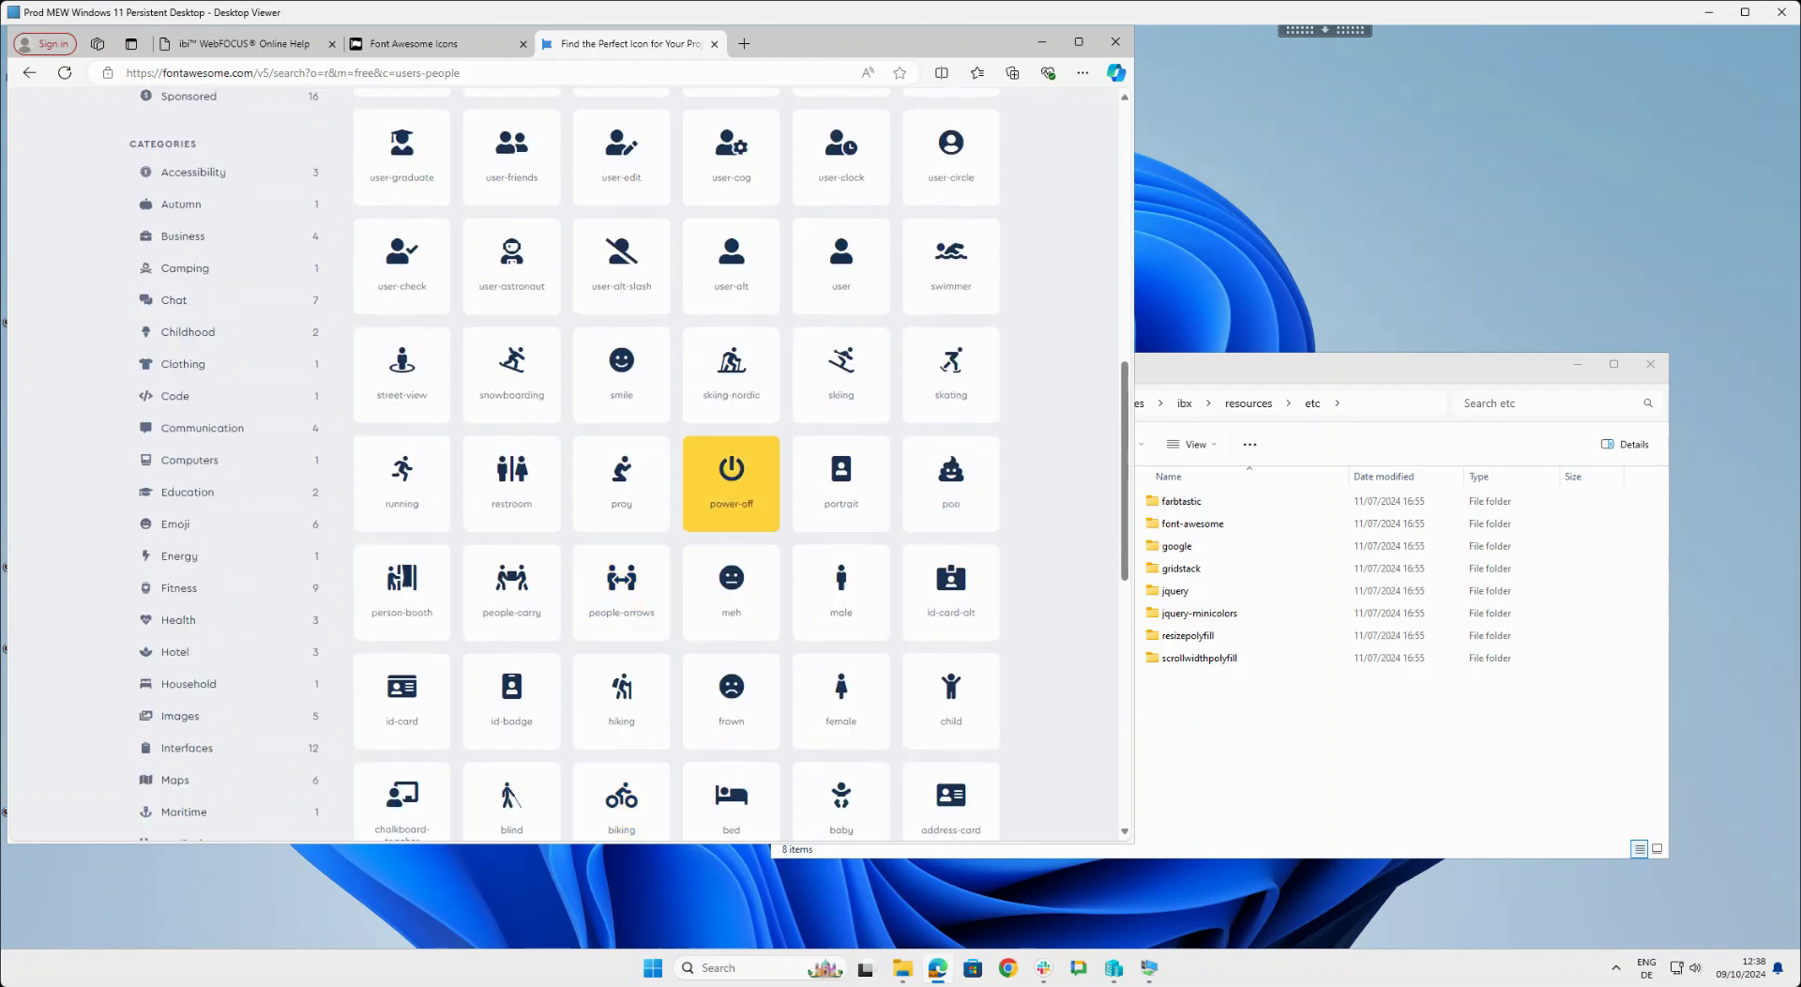
click(515, 370)
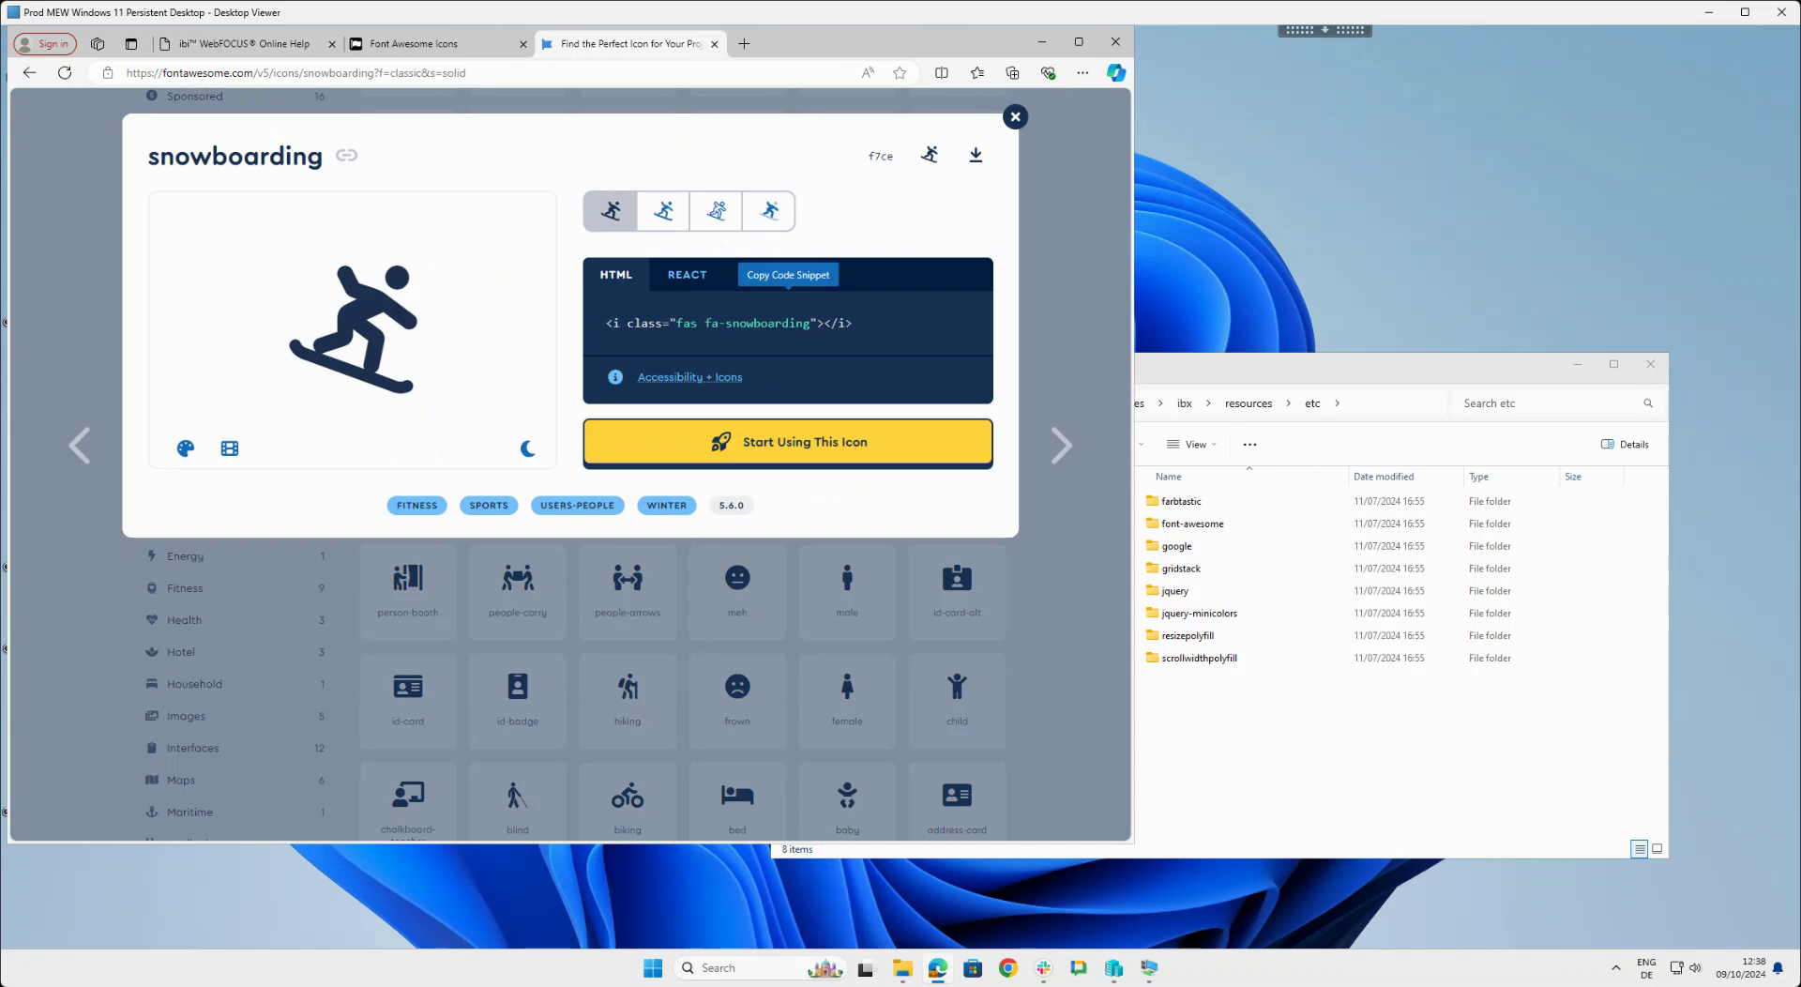
click(728, 323)
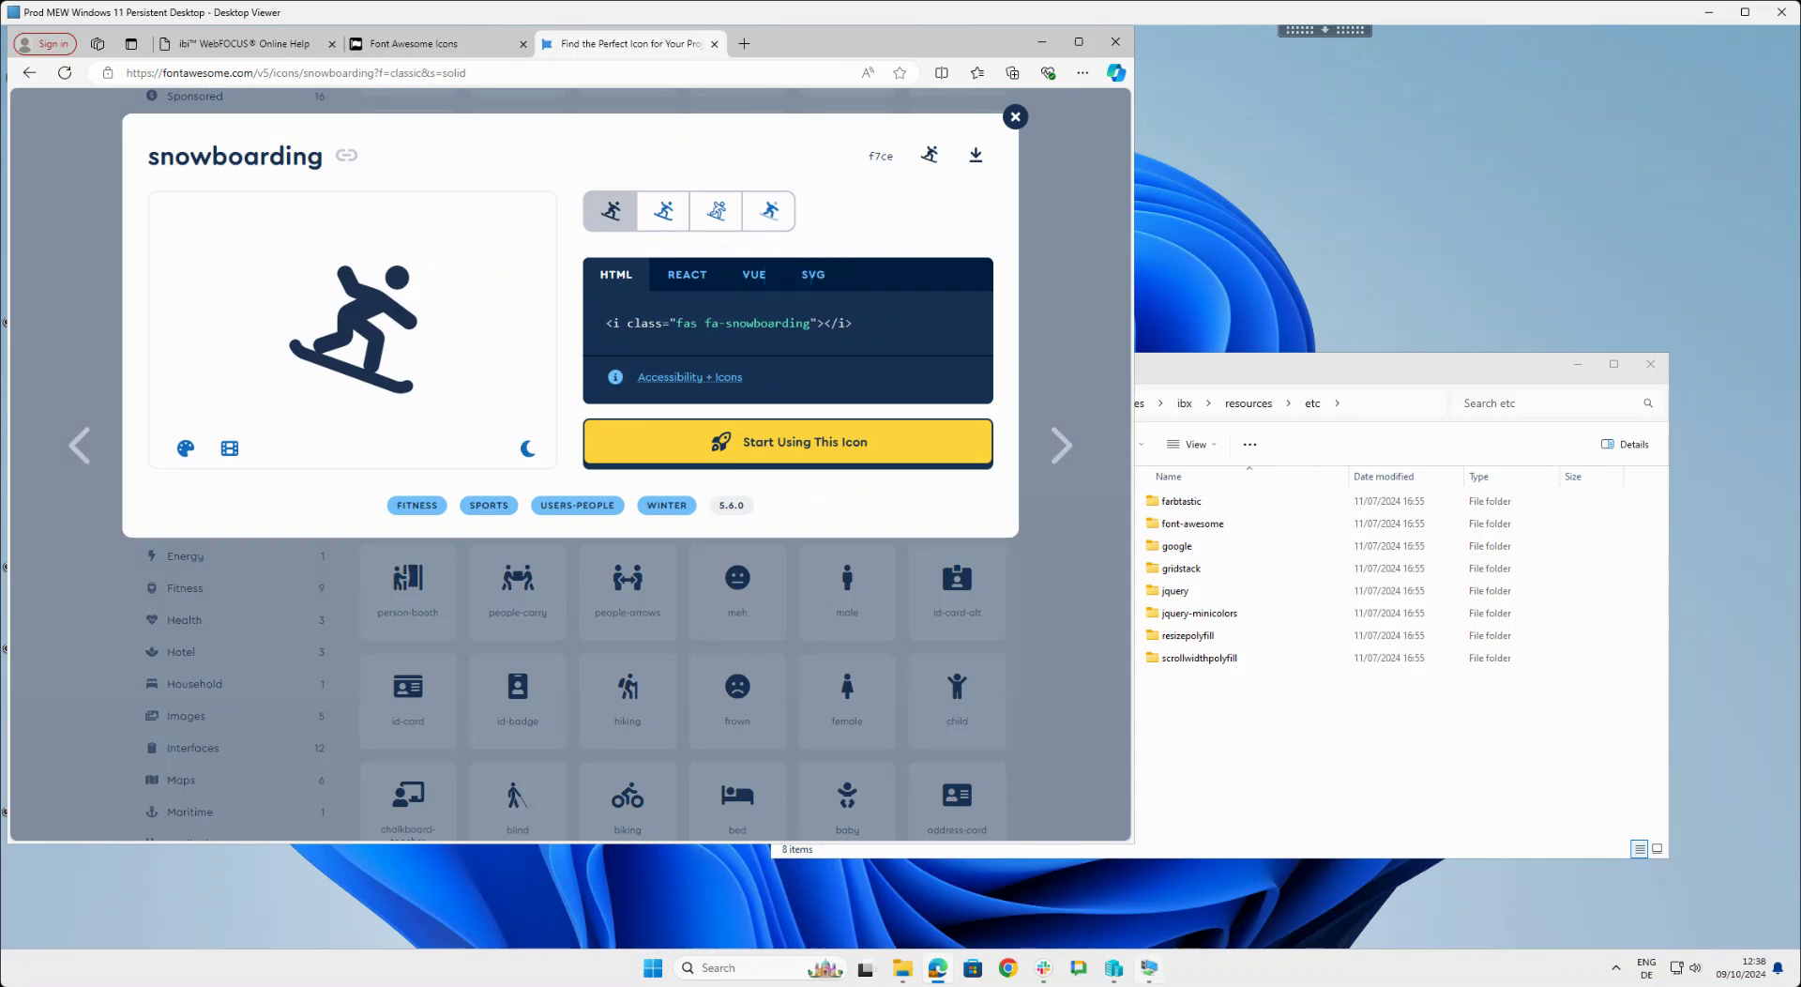
Return to the virtual machine, replace the snippet in Notepad++ with the copied one, and copy its class fas fa-snowboarding.
click(1149, 968)
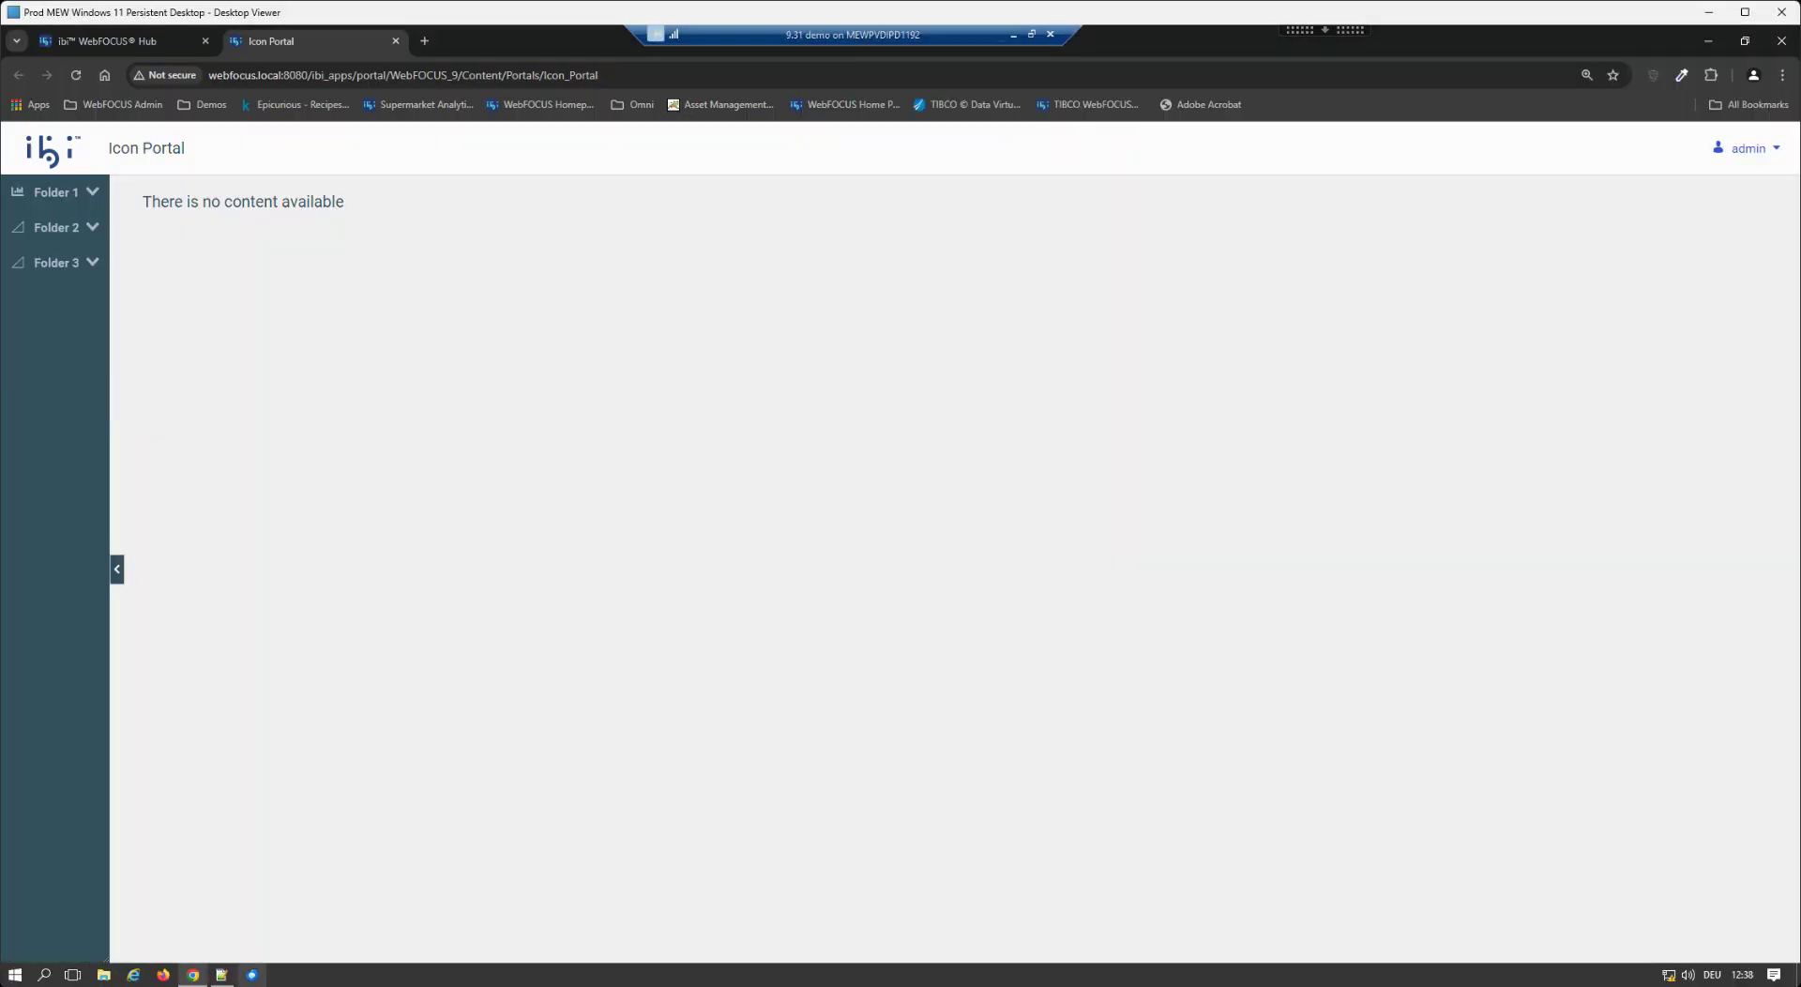
click(221, 974)
click(506, 206)
key(ctrl+a)
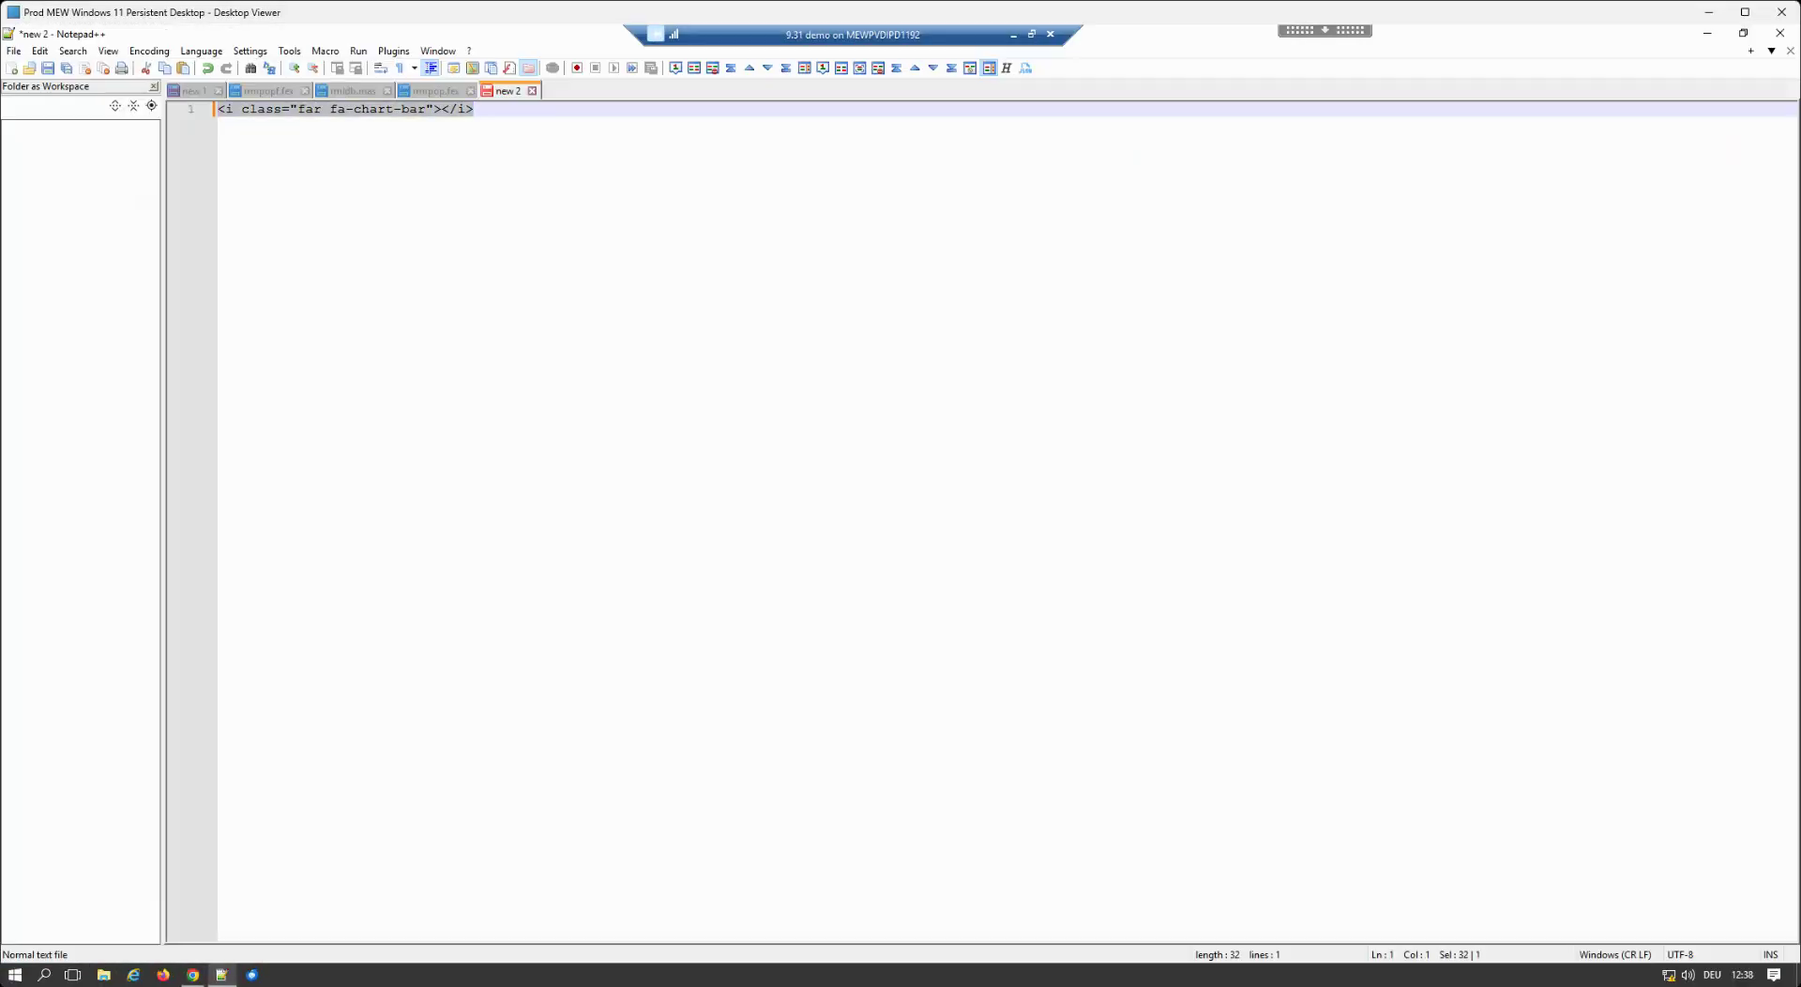
key(ctrl+v)
drag(298, 109, 450, 109)
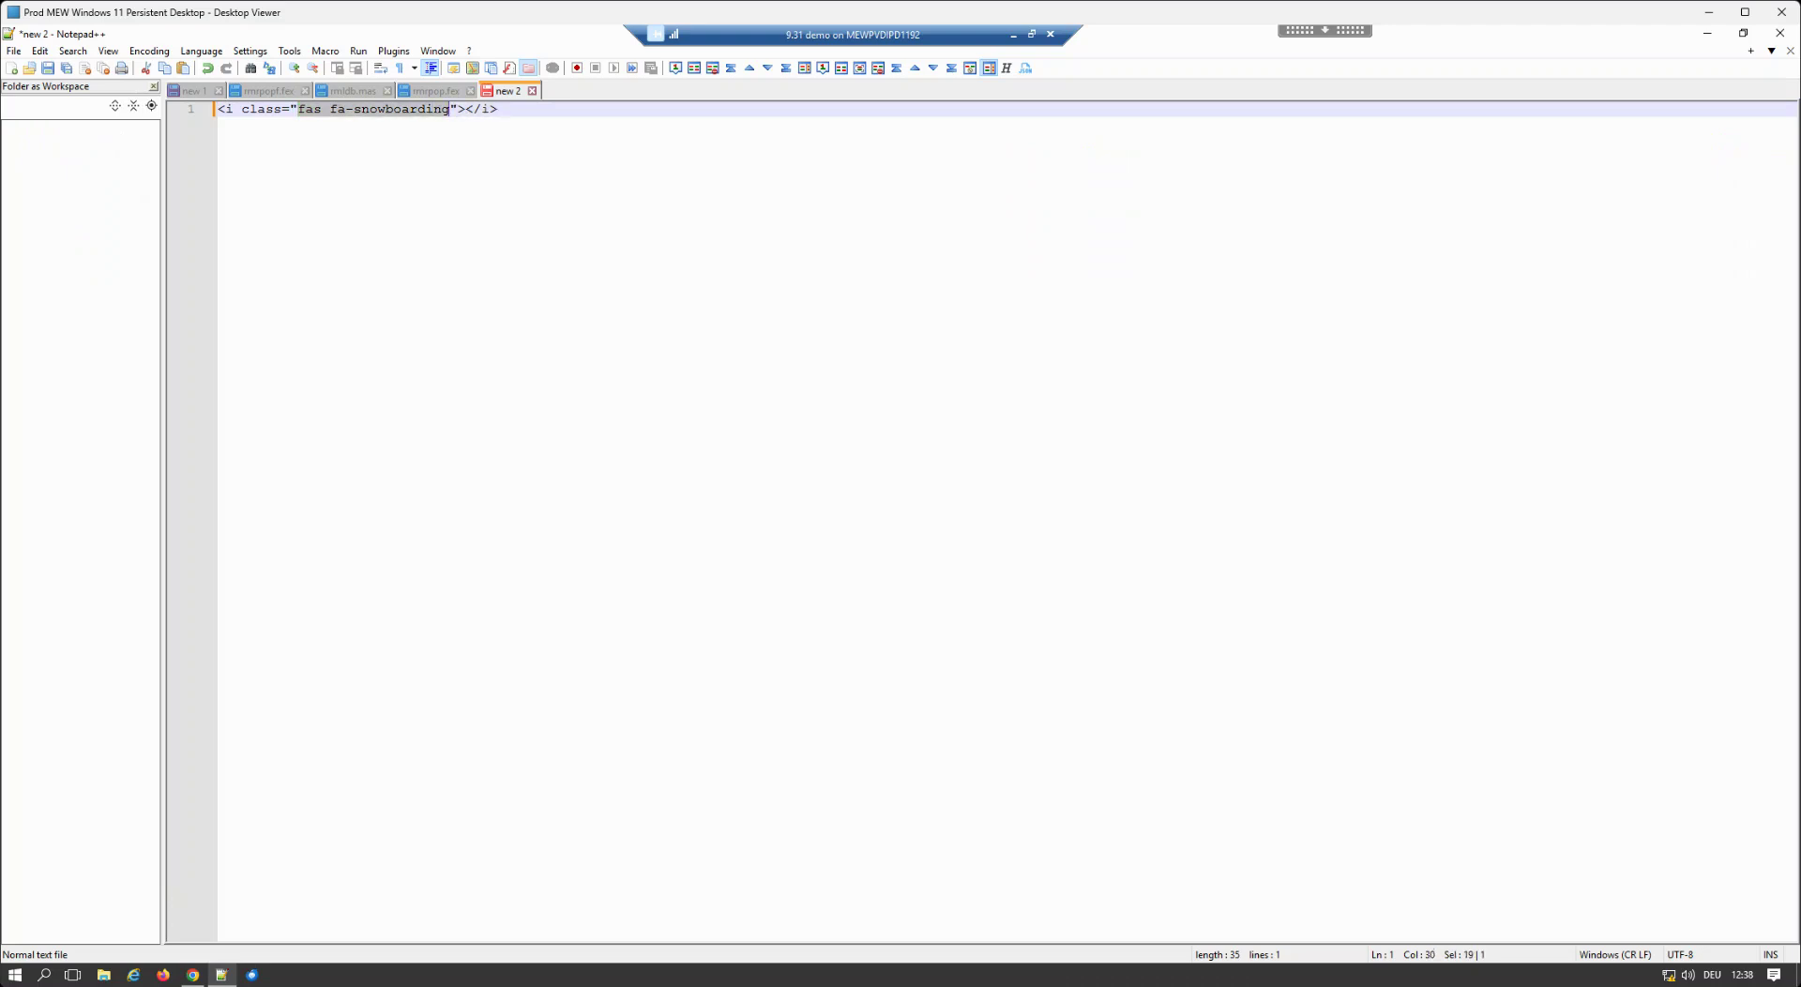
Switch to the WebFOCUS Hub and enable Show menu icons for children for Folder 2 and Folder 3, saving both.
click(192, 974)
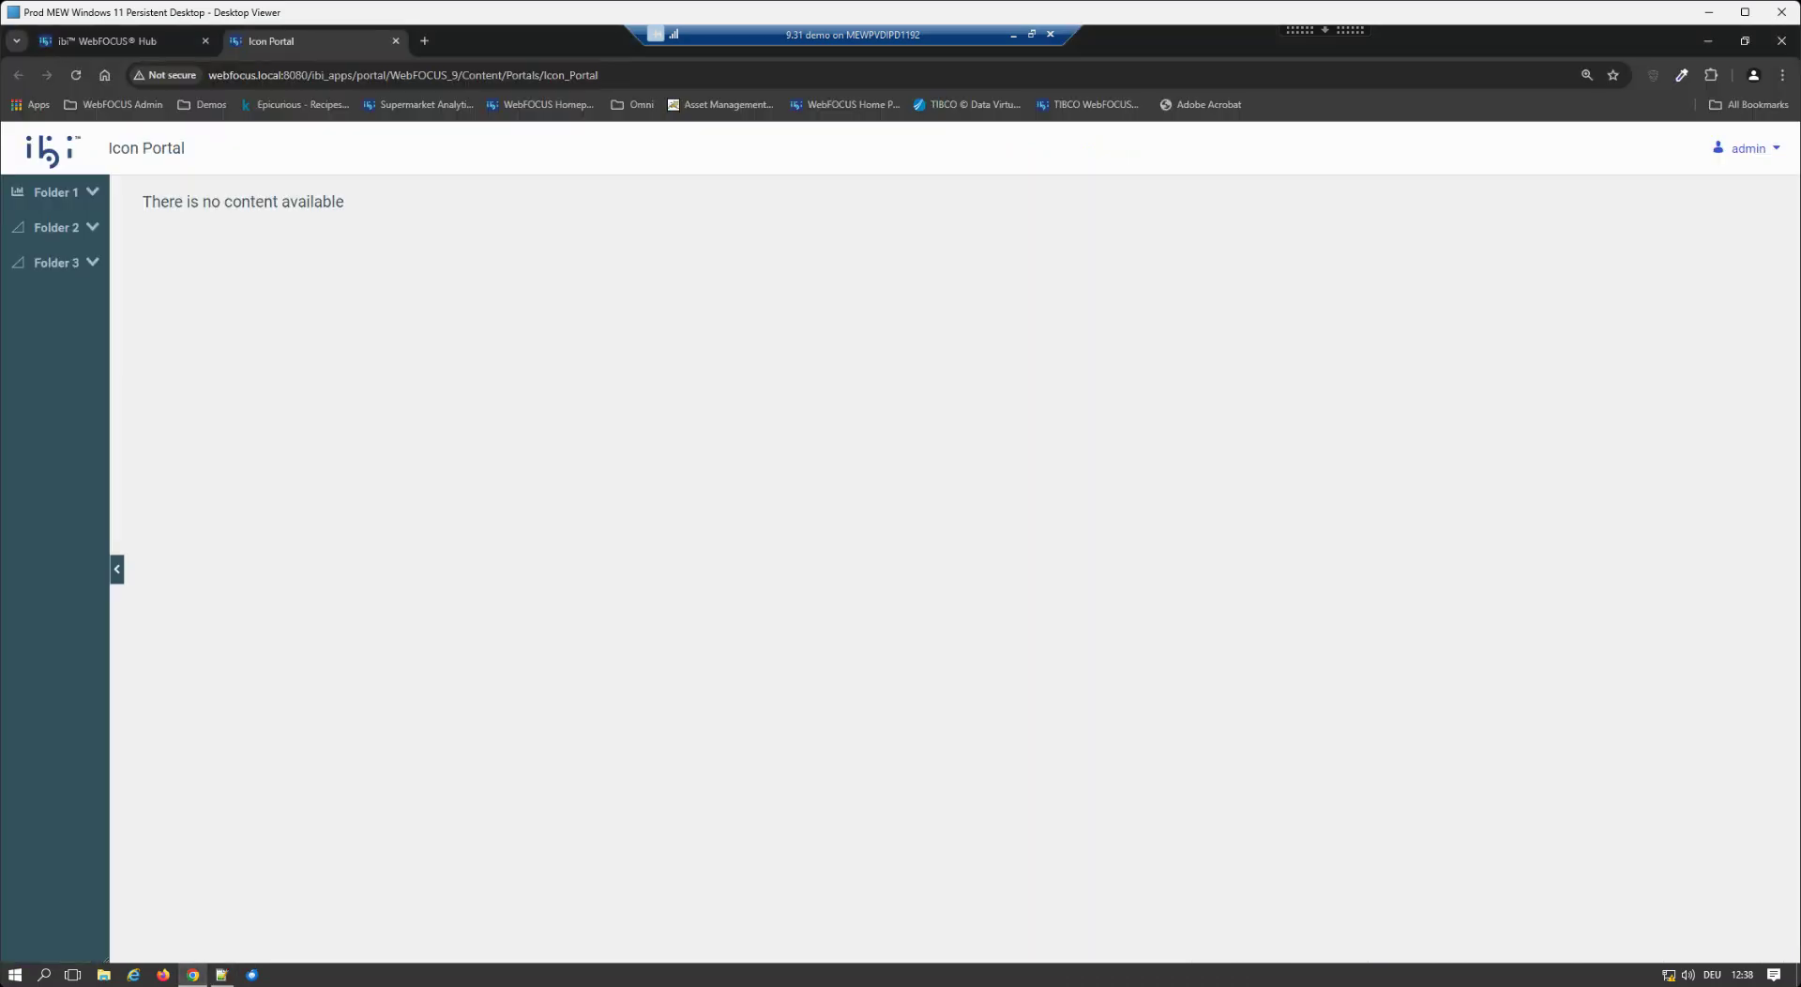
click(120, 42)
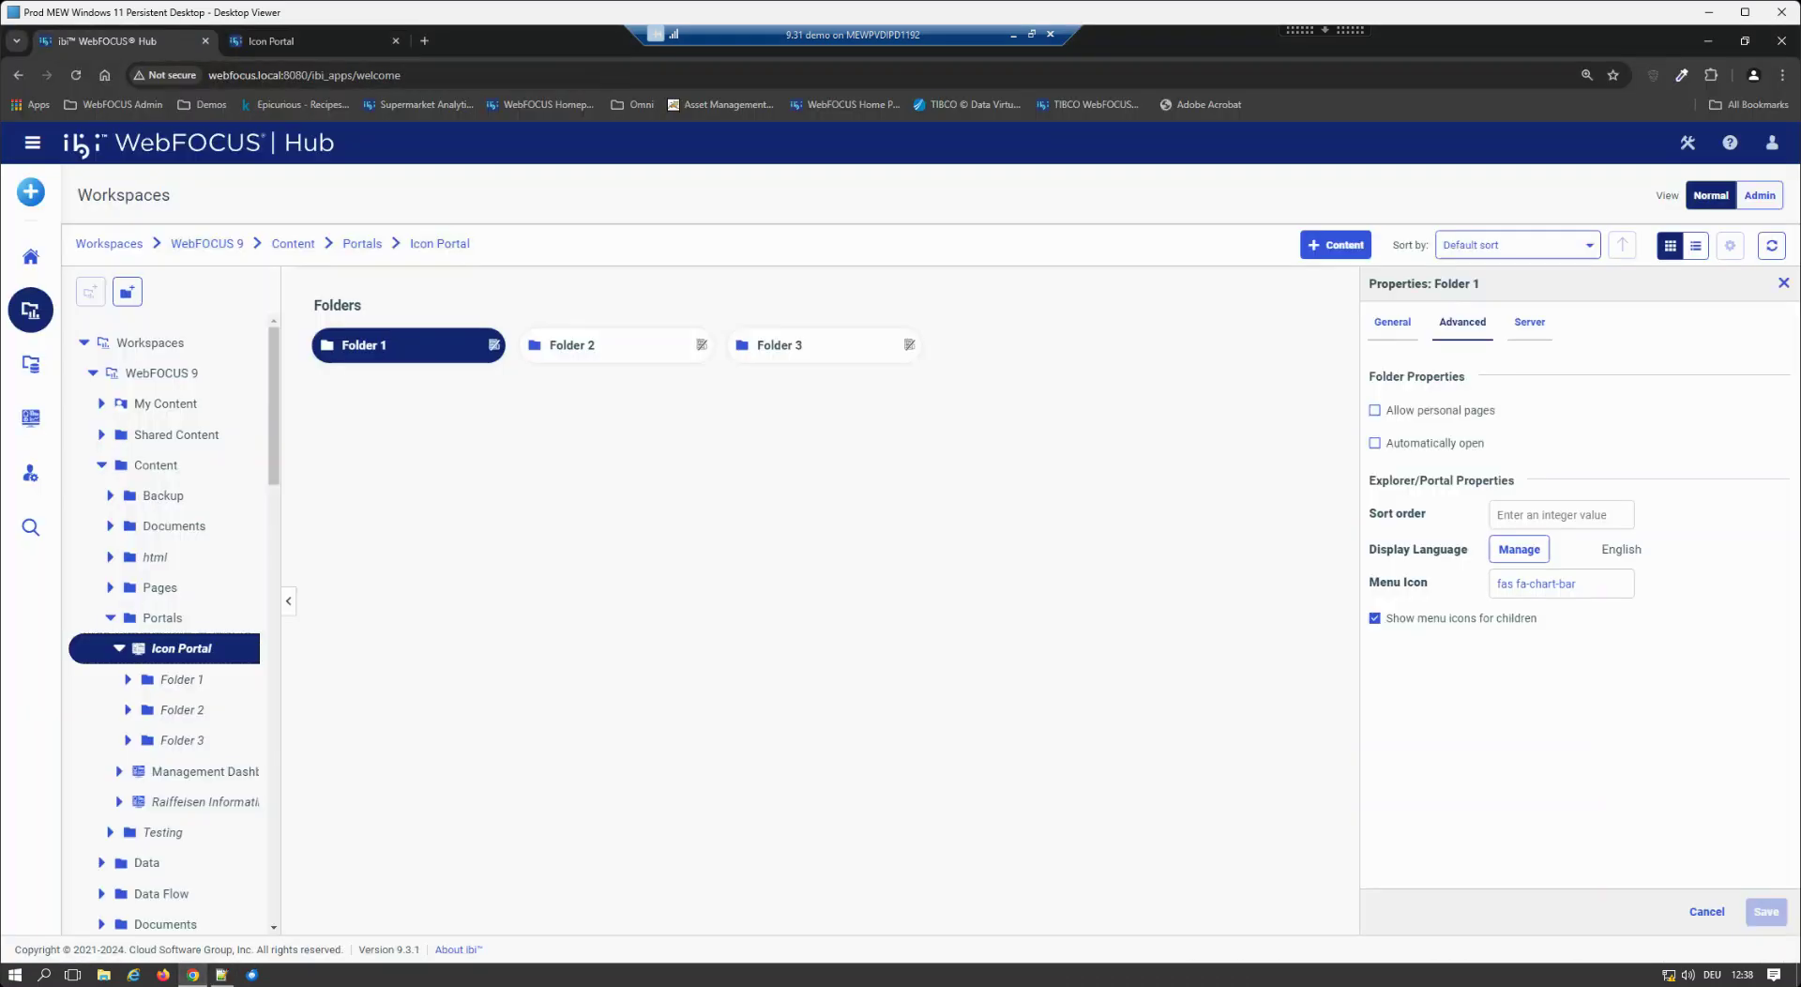
click(615, 346)
click(1375, 618)
click(823, 345)
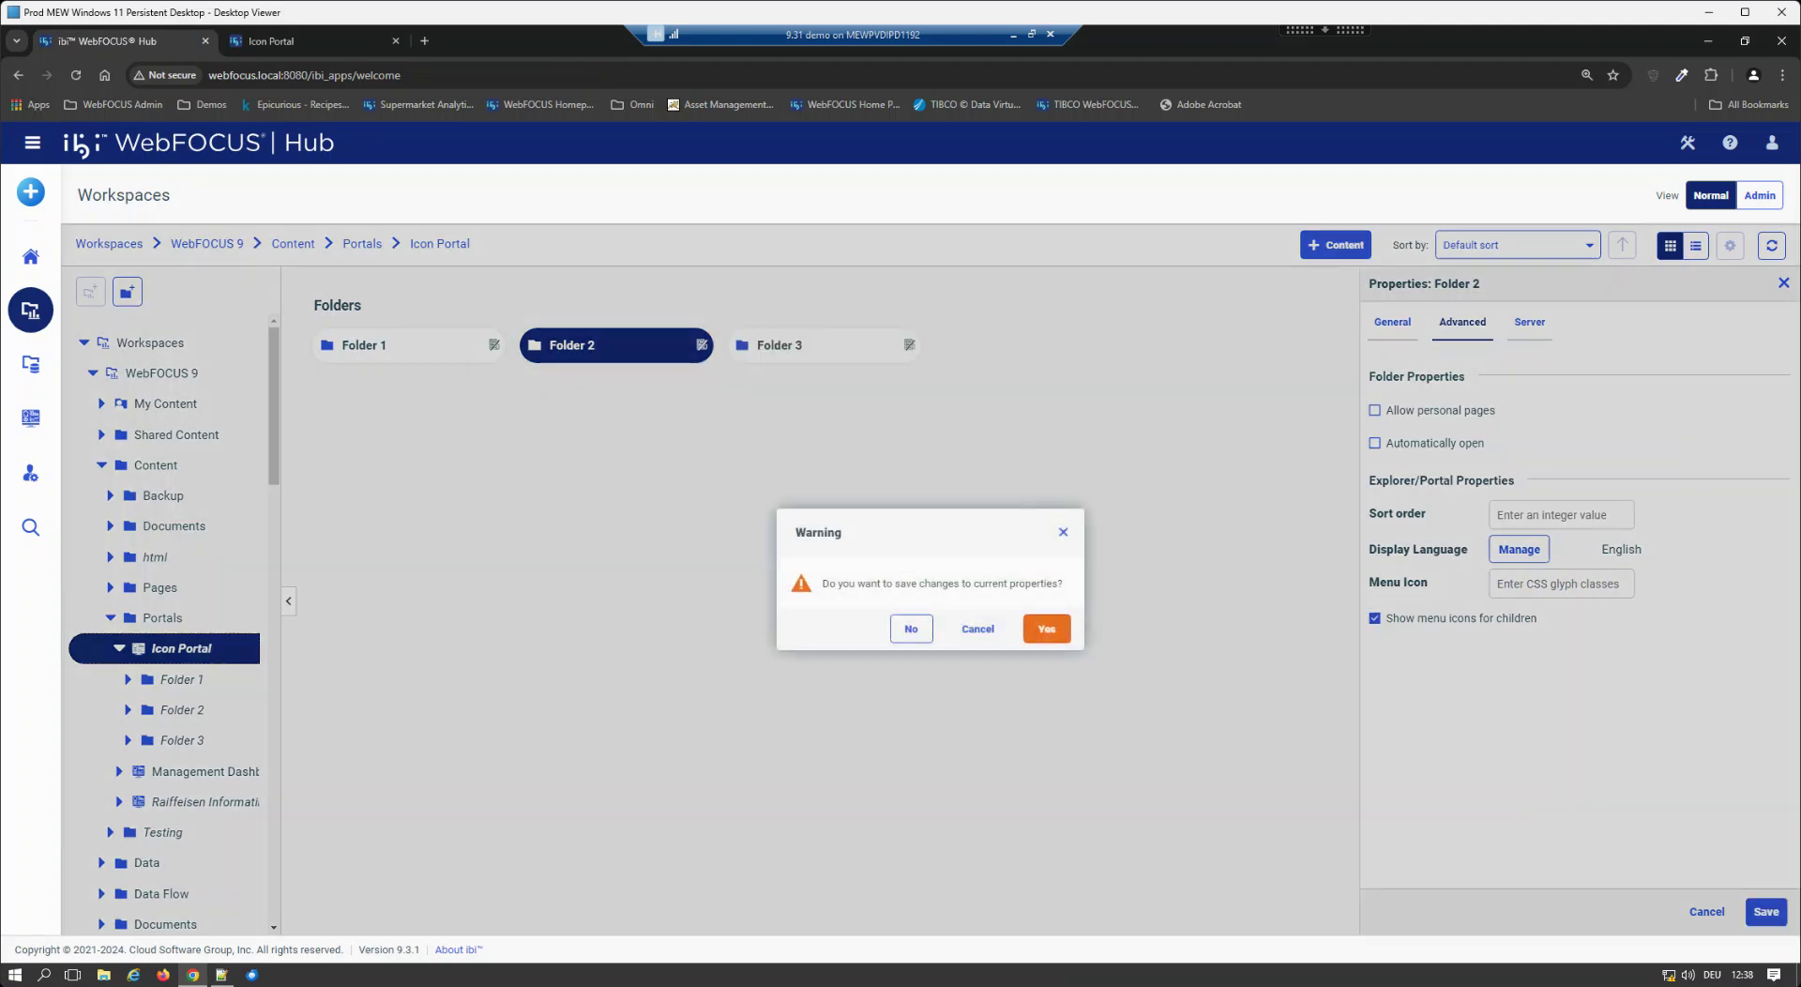
click(1046, 628)
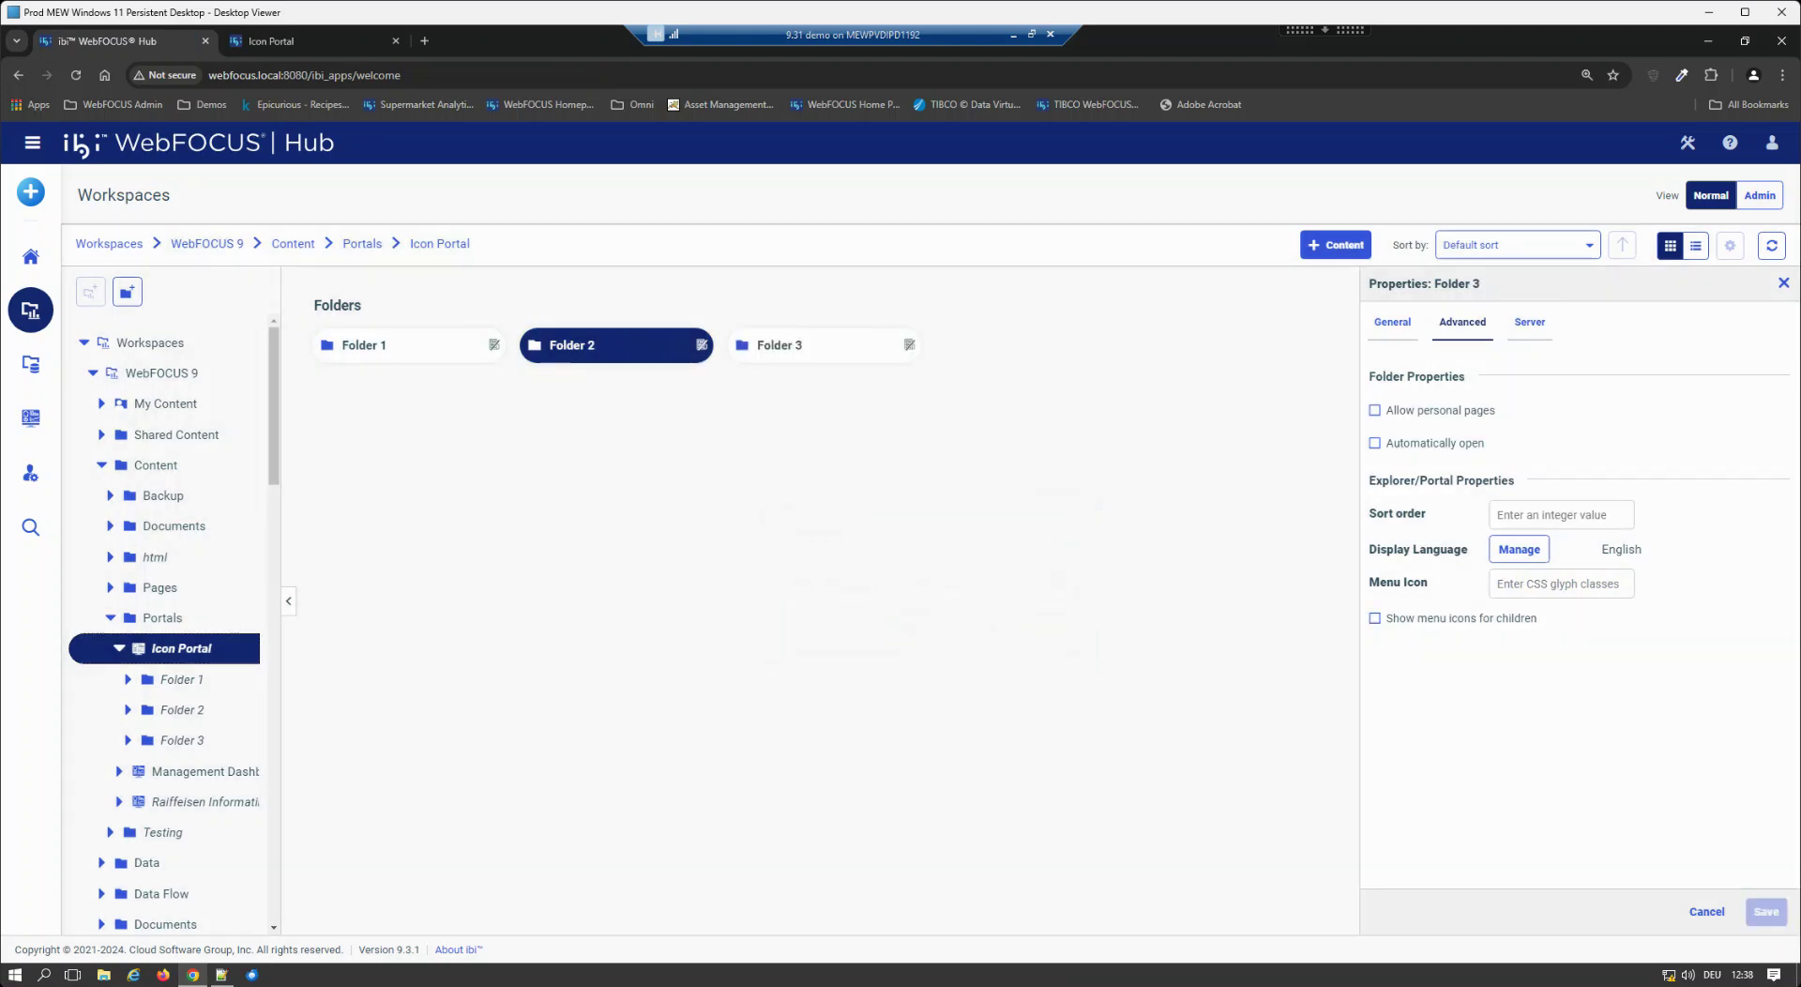
click(1375, 618)
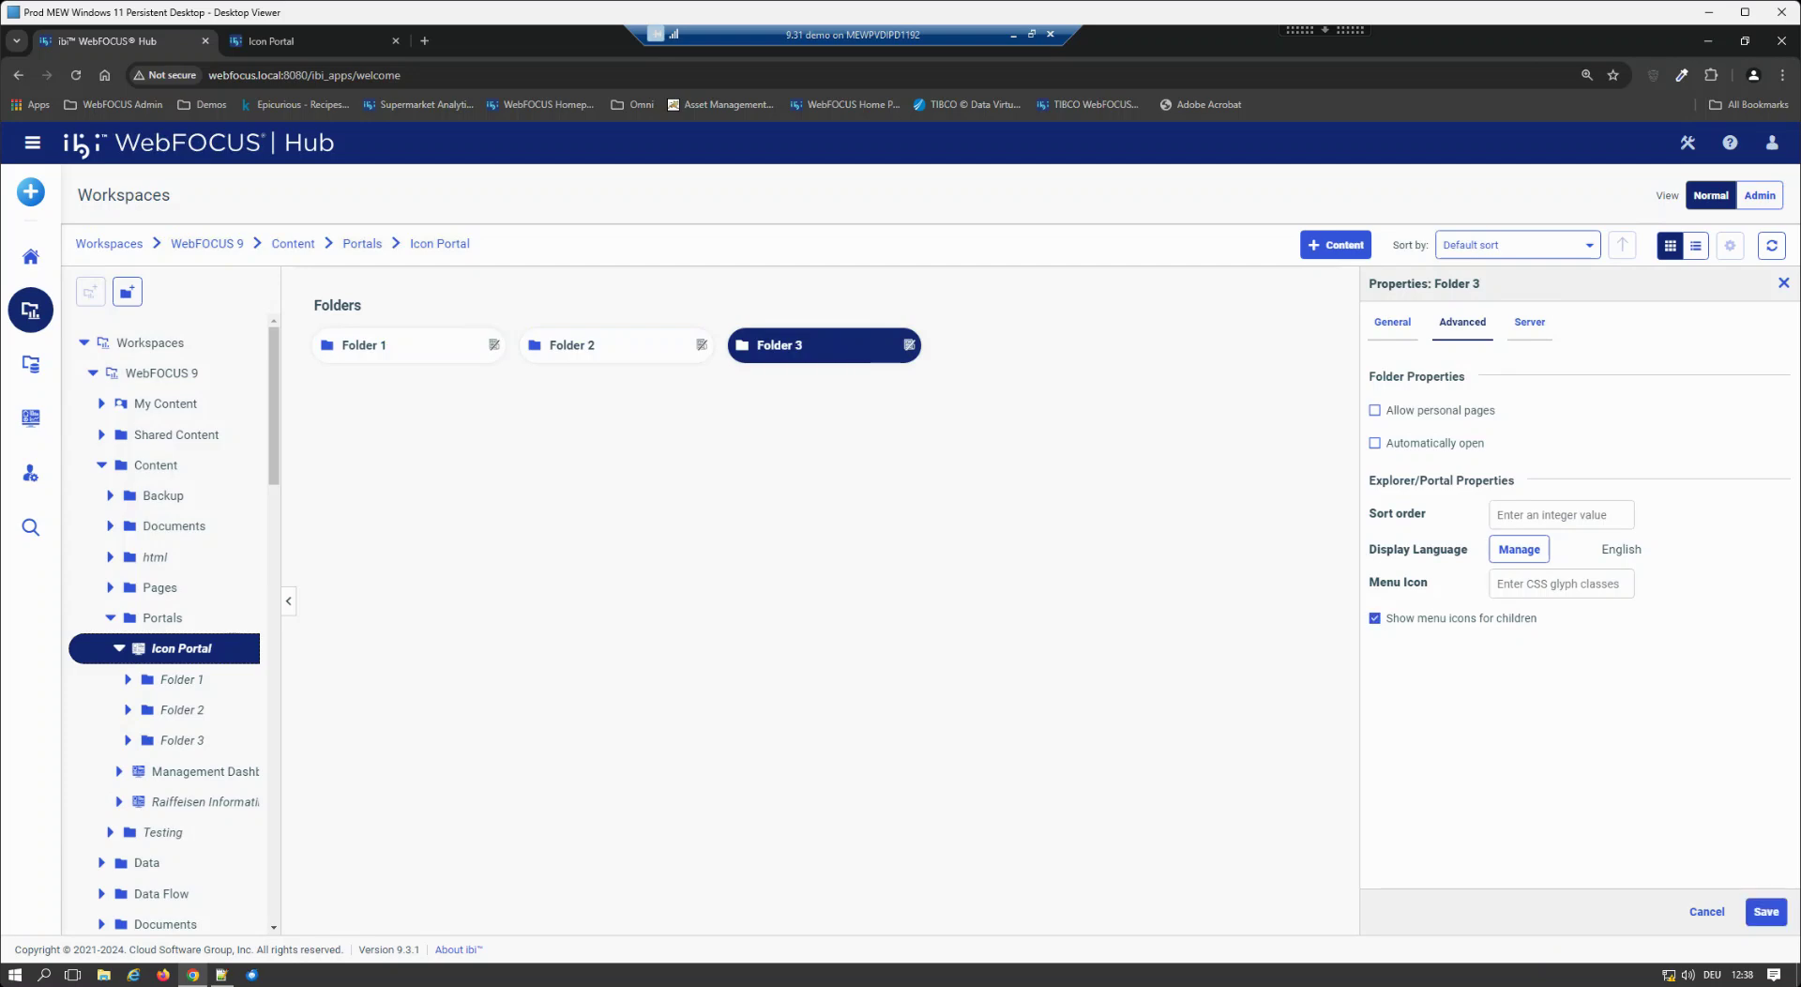
click(1766, 911)
Set Folder 2's Menu Icon to fas fa-snowboarding and save the properties.
click(182, 709)
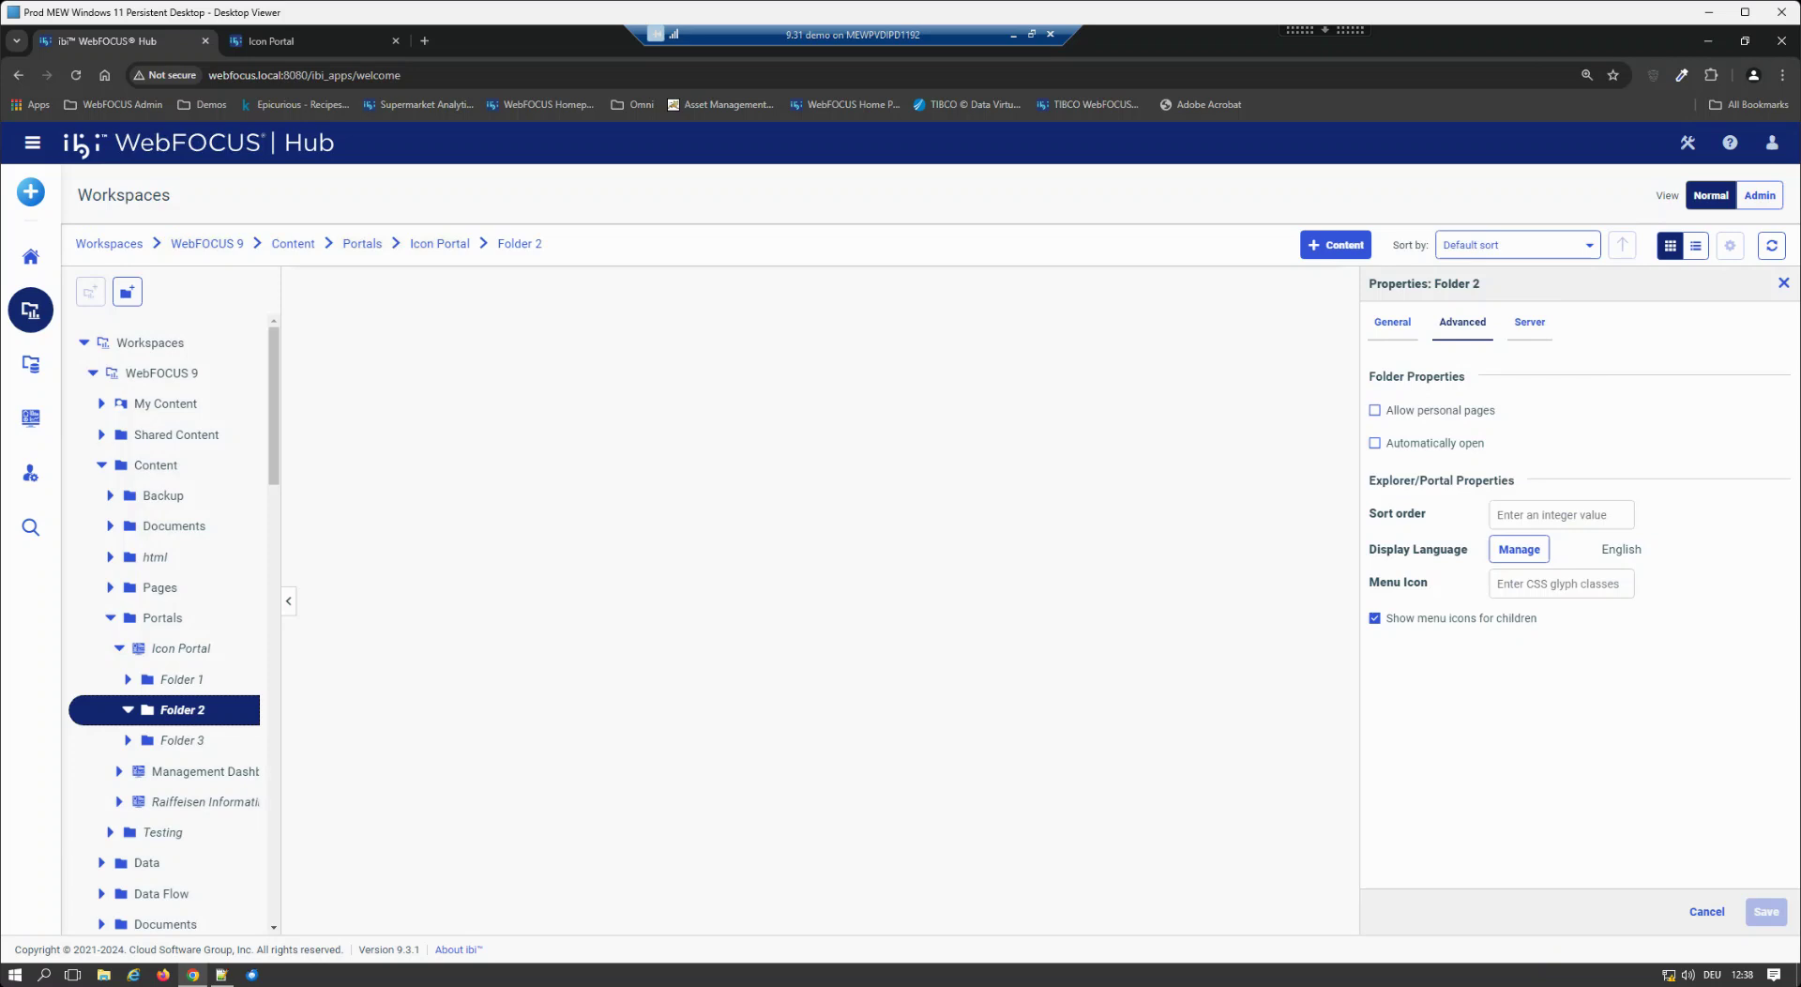
right_click(188, 709)
click(181, 648)
right_click(596, 345)
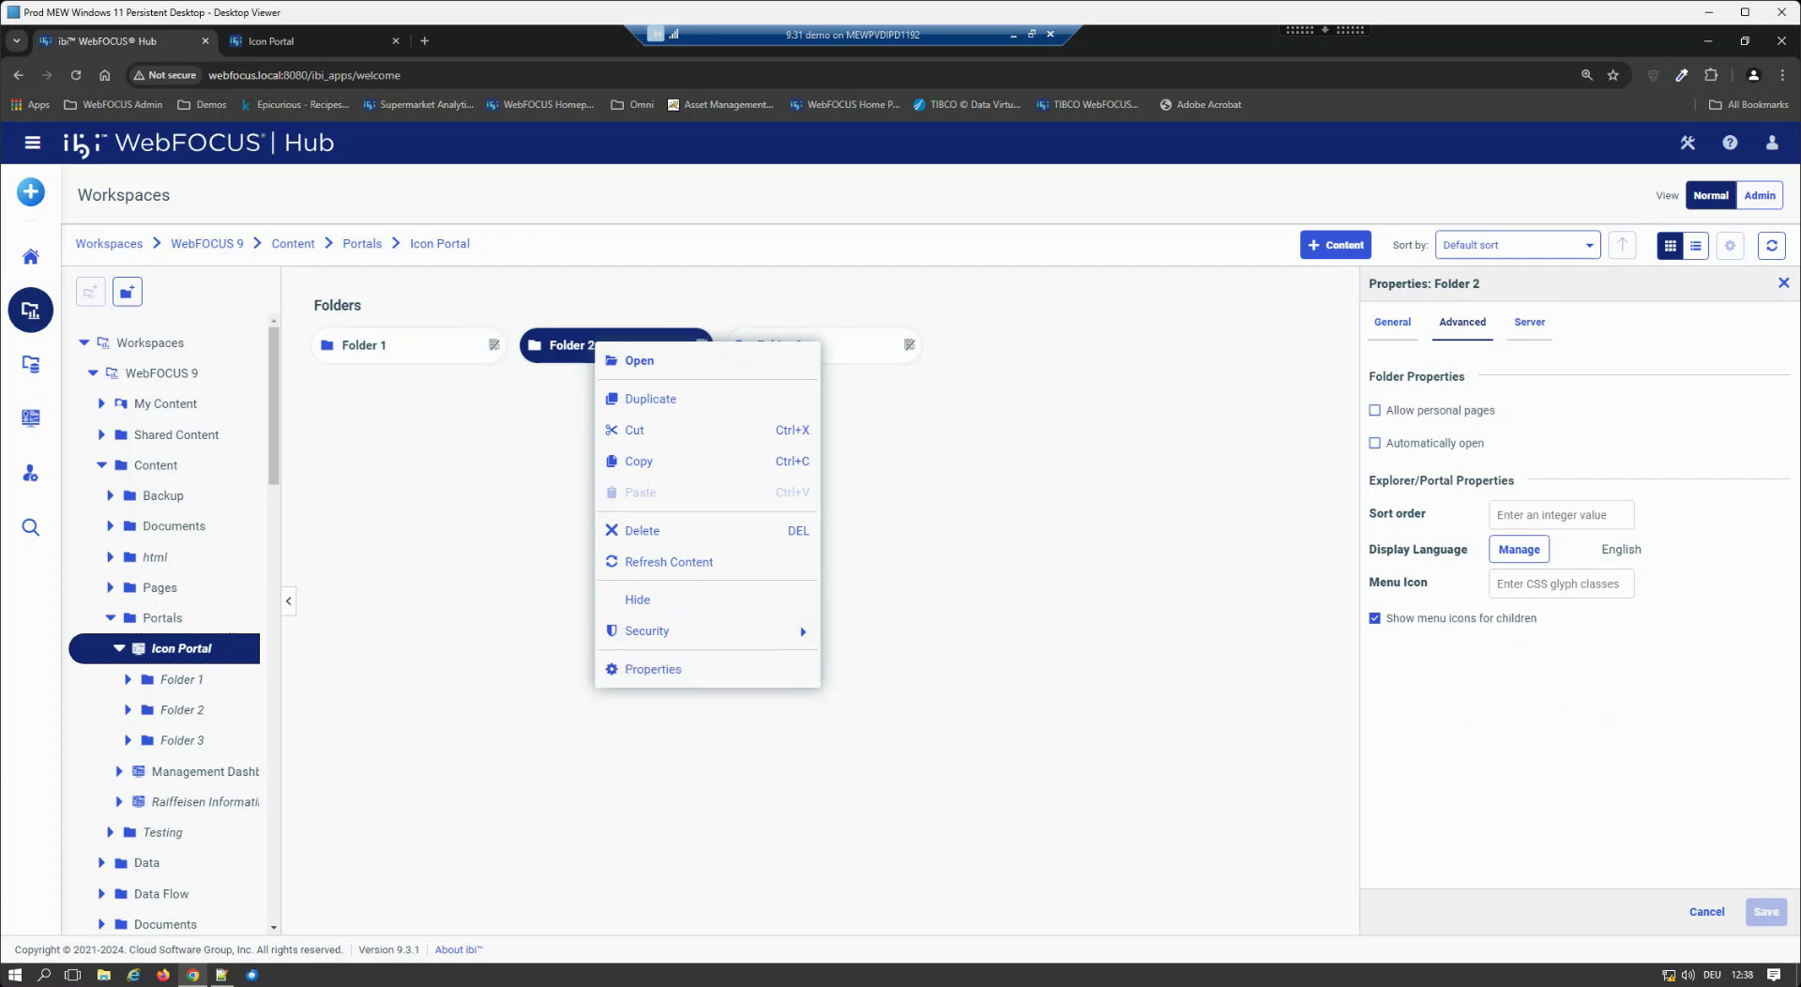
click(1561, 583)
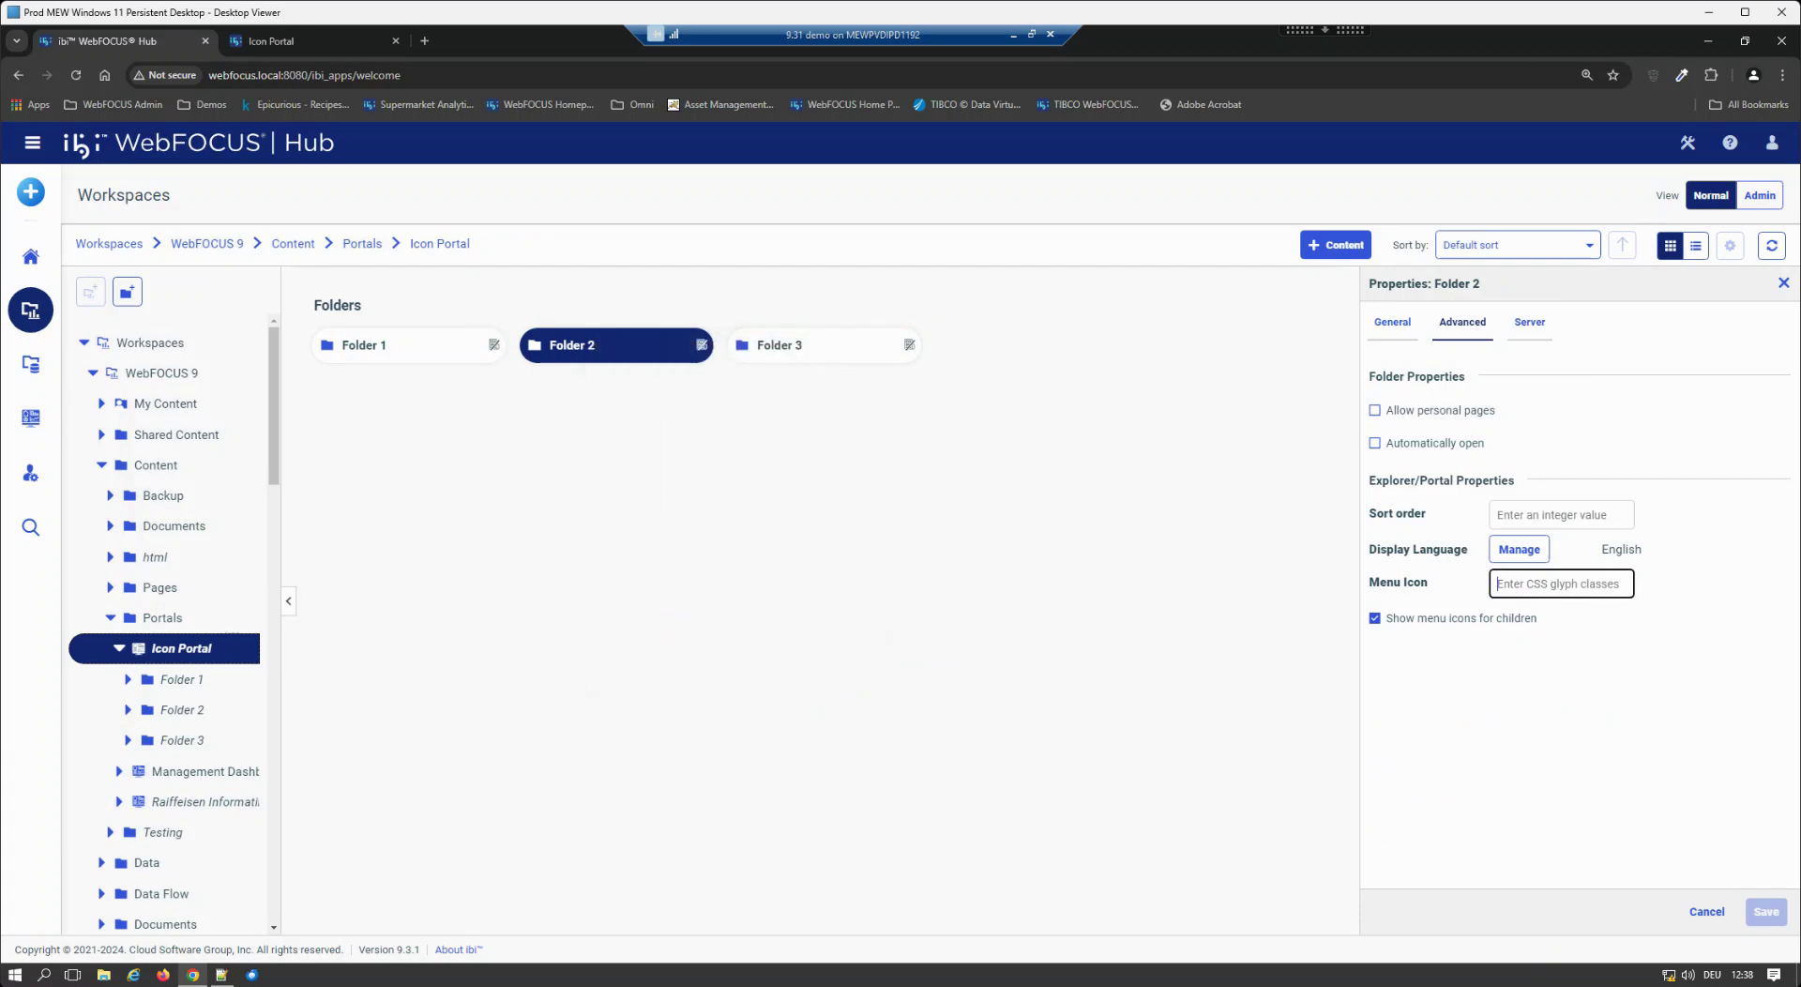
key(ctrl+v)
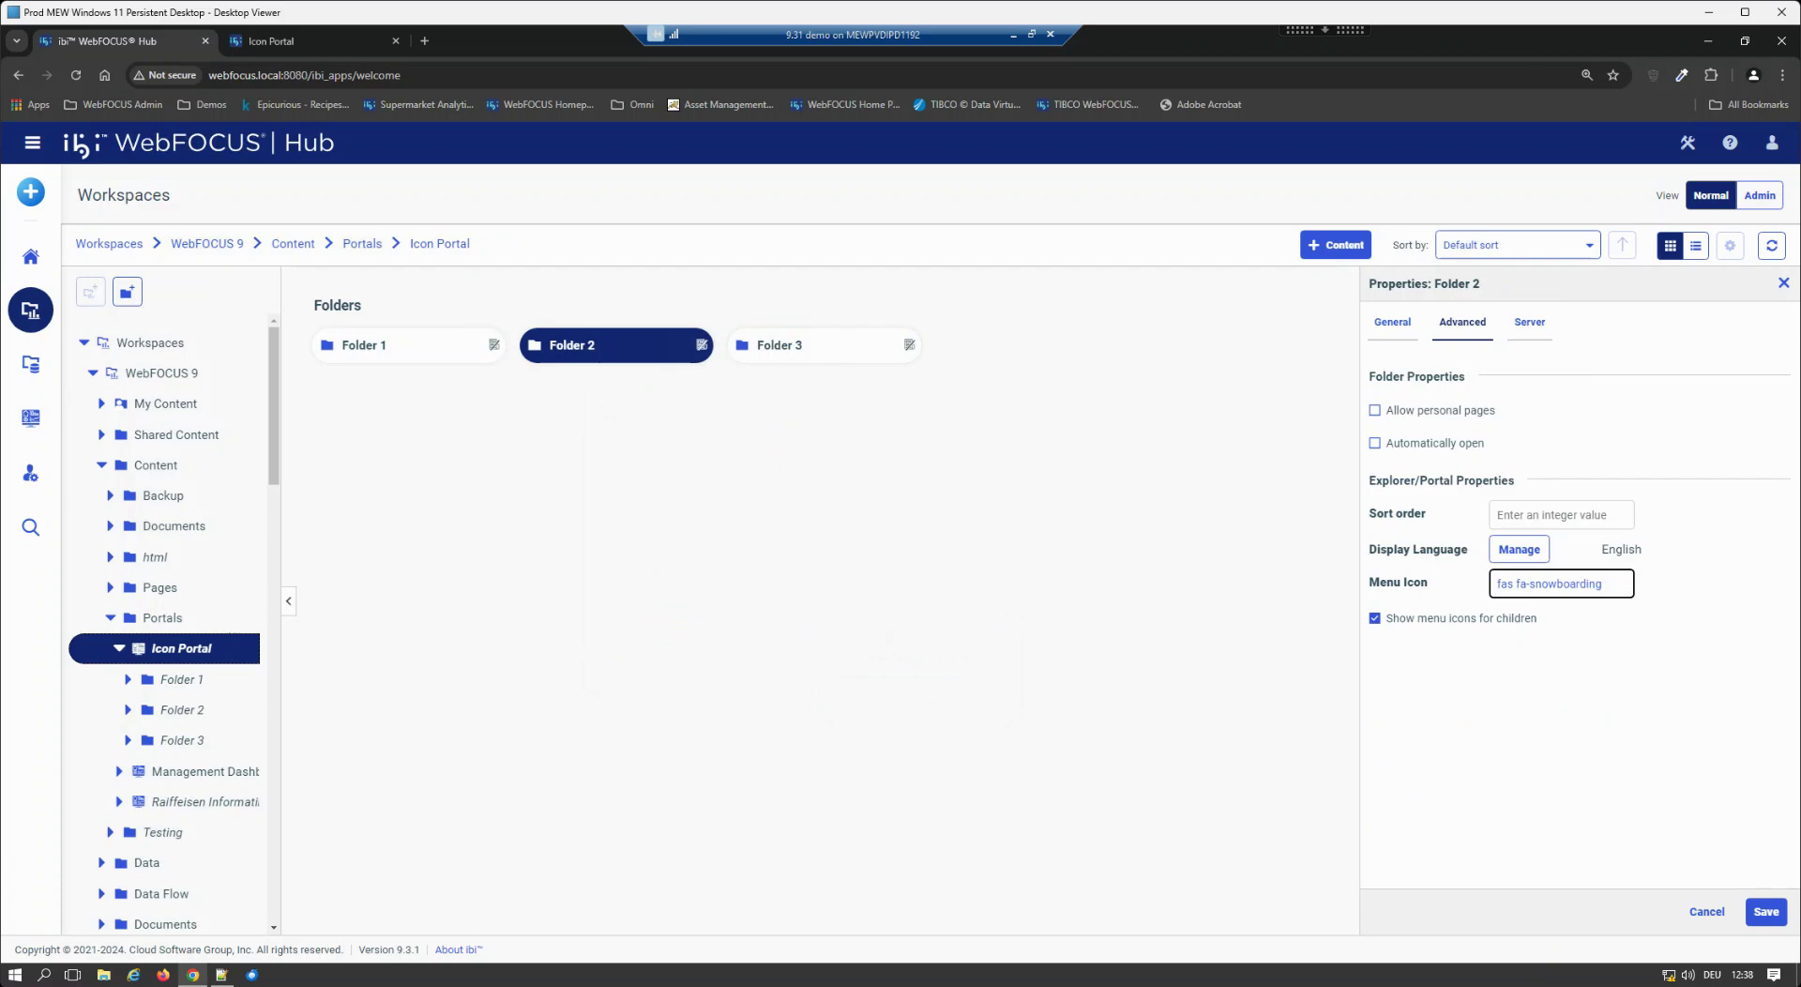
click(1766, 910)
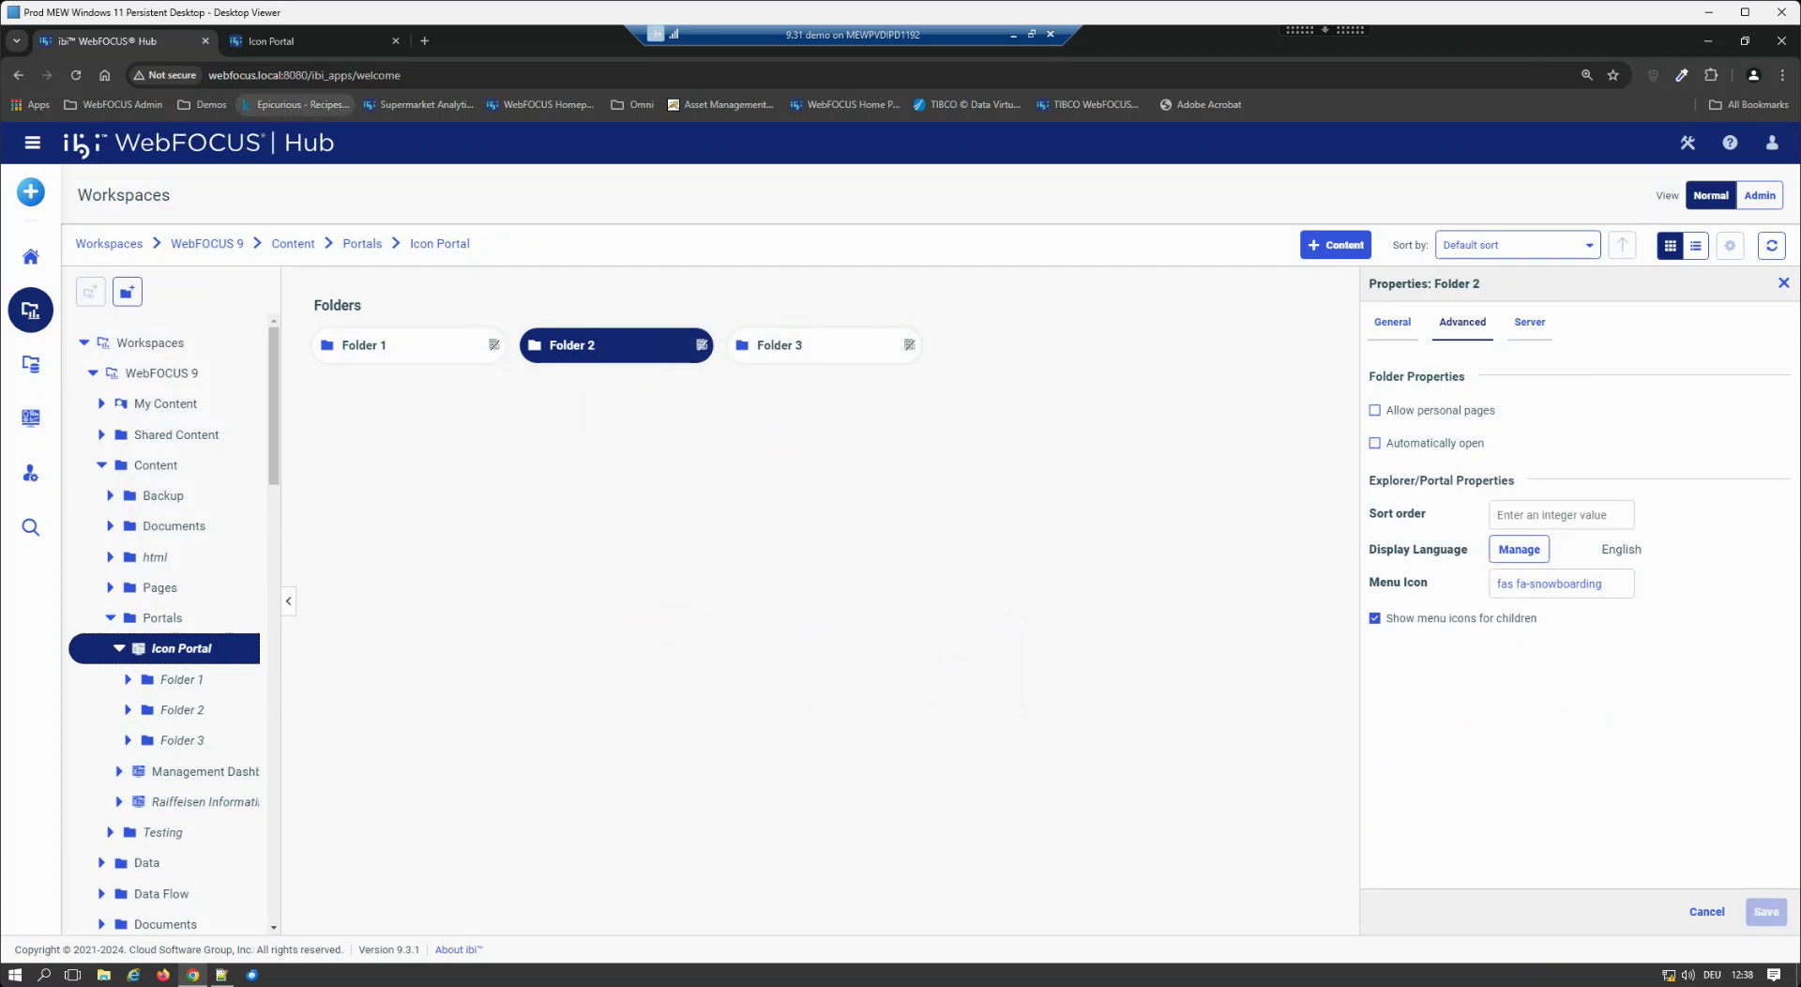
Reload the Icon Portal page and enlarge it to check the folder menu icons.
key(ctrl+Tab)
key(ctrl+l)
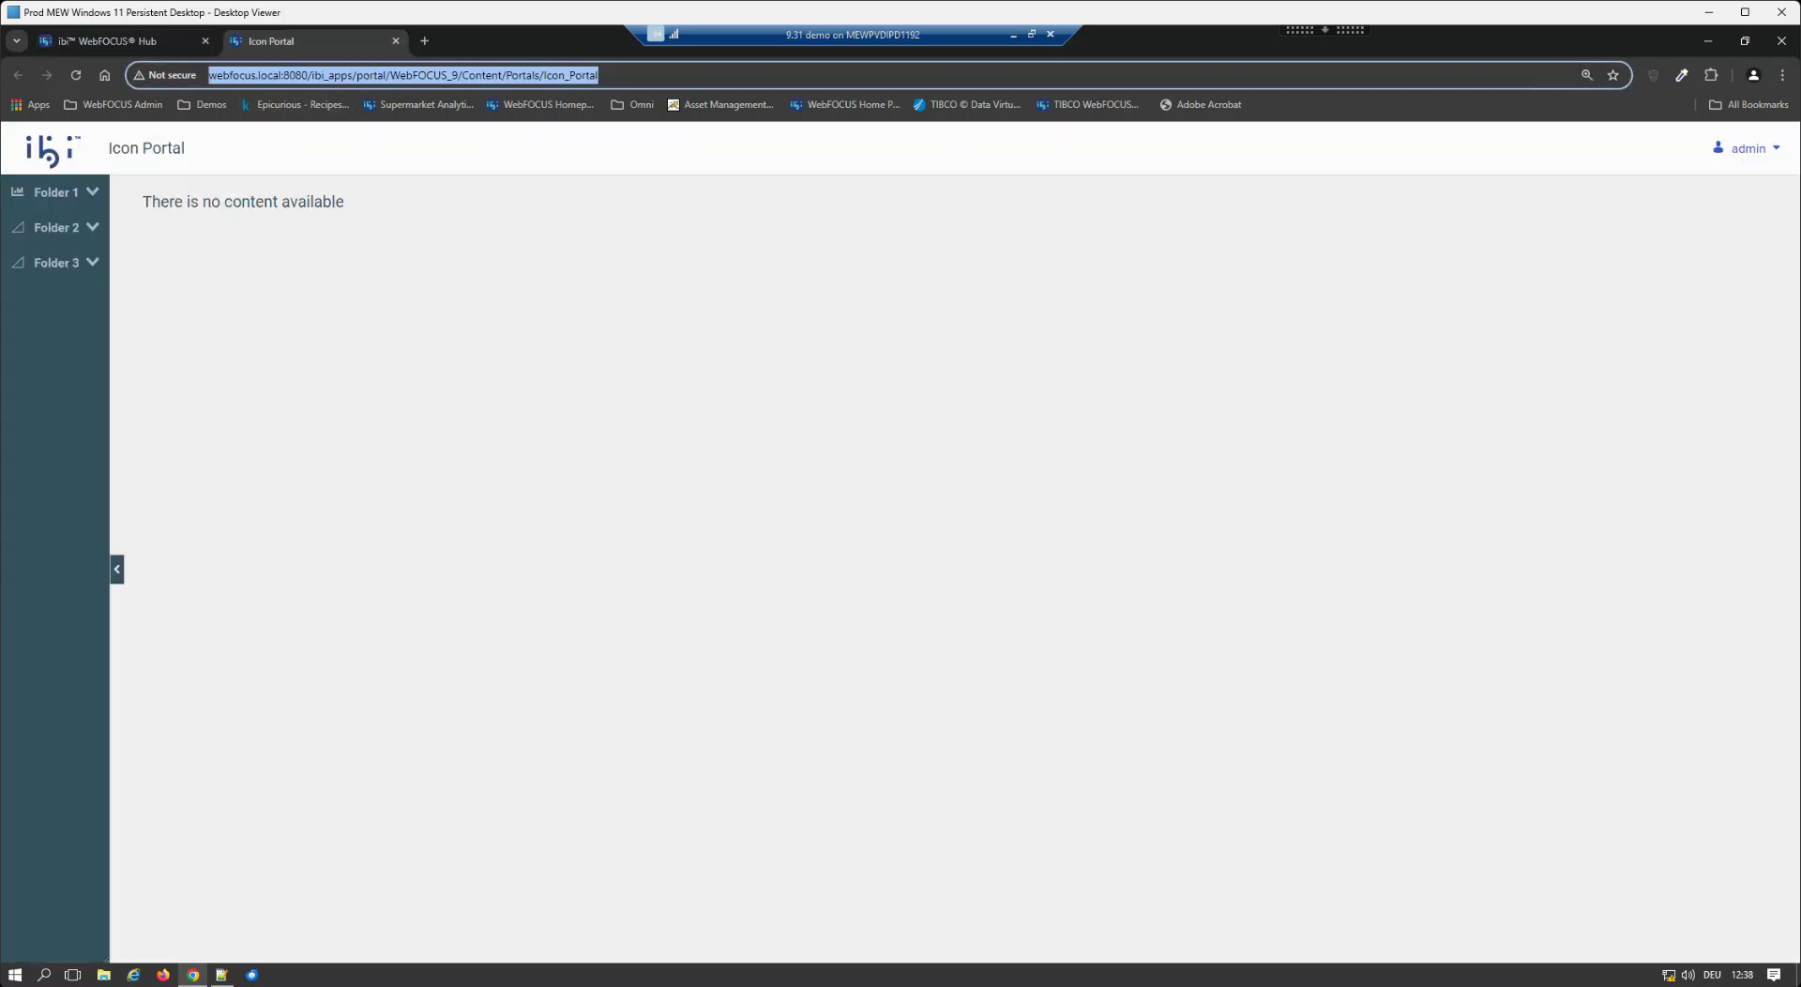
key(Return)
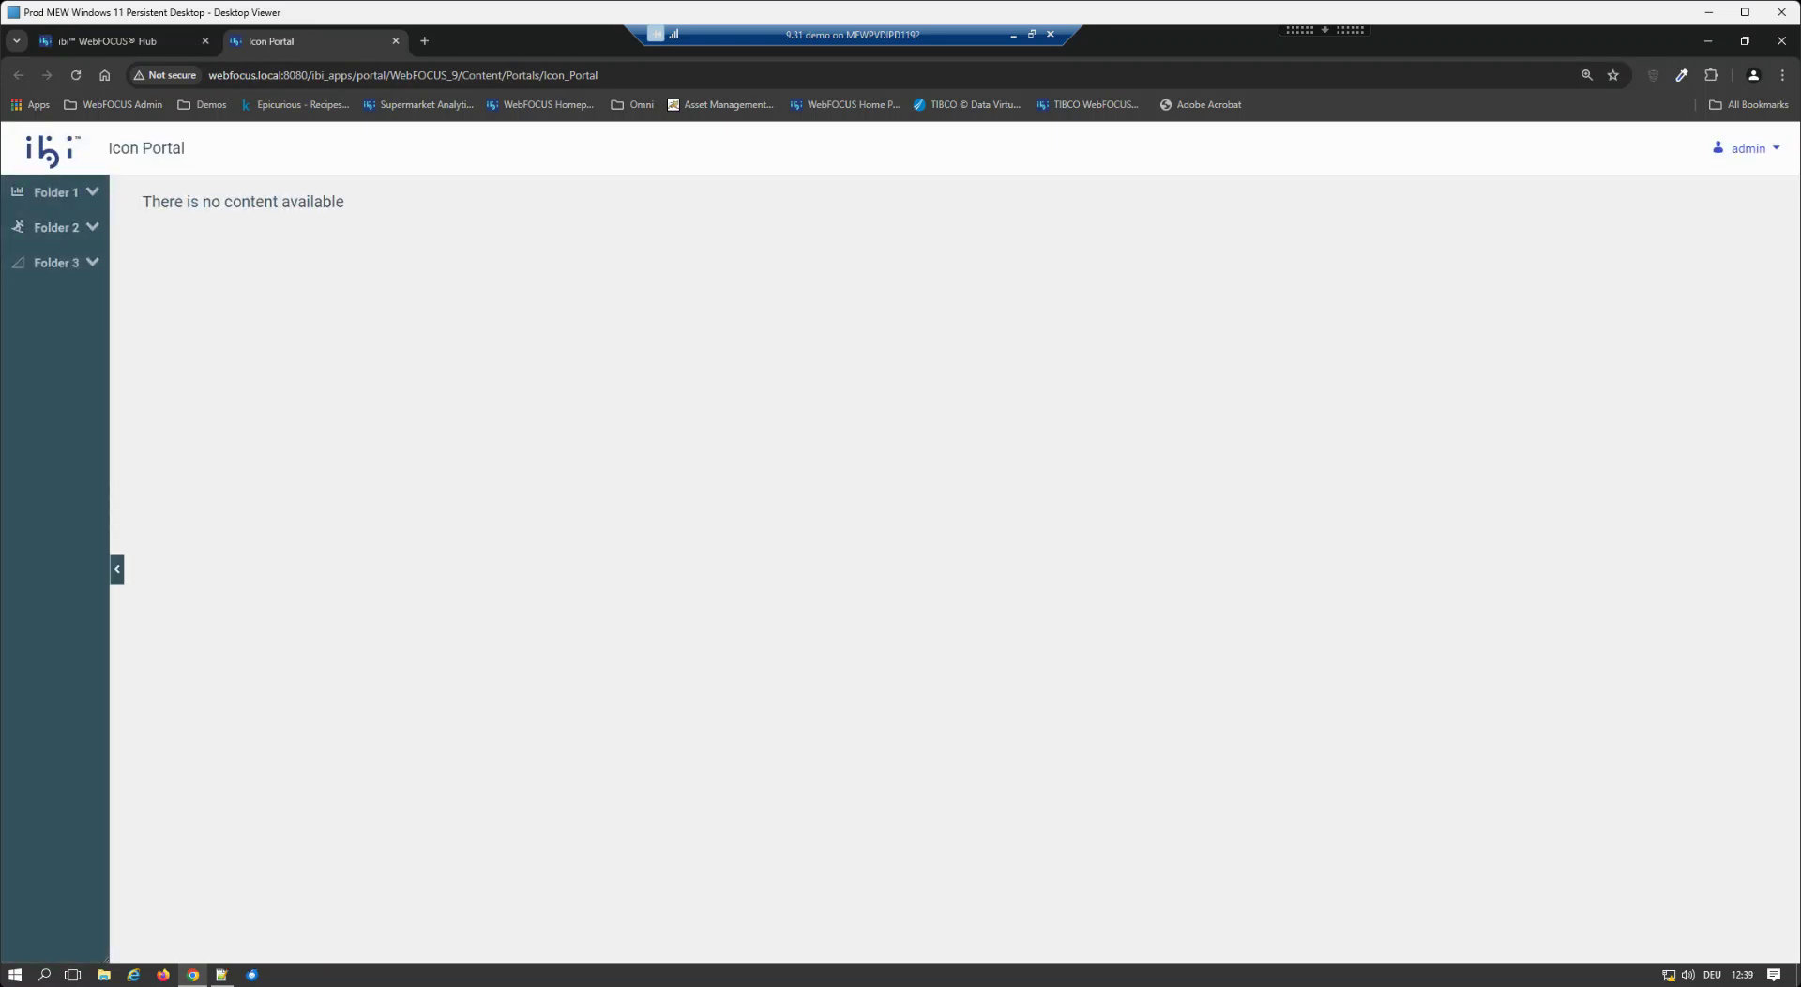
key(ctrl+plus)
key(ctrl+plus)
key(ctrl+plus)
key(ctrl+plus)
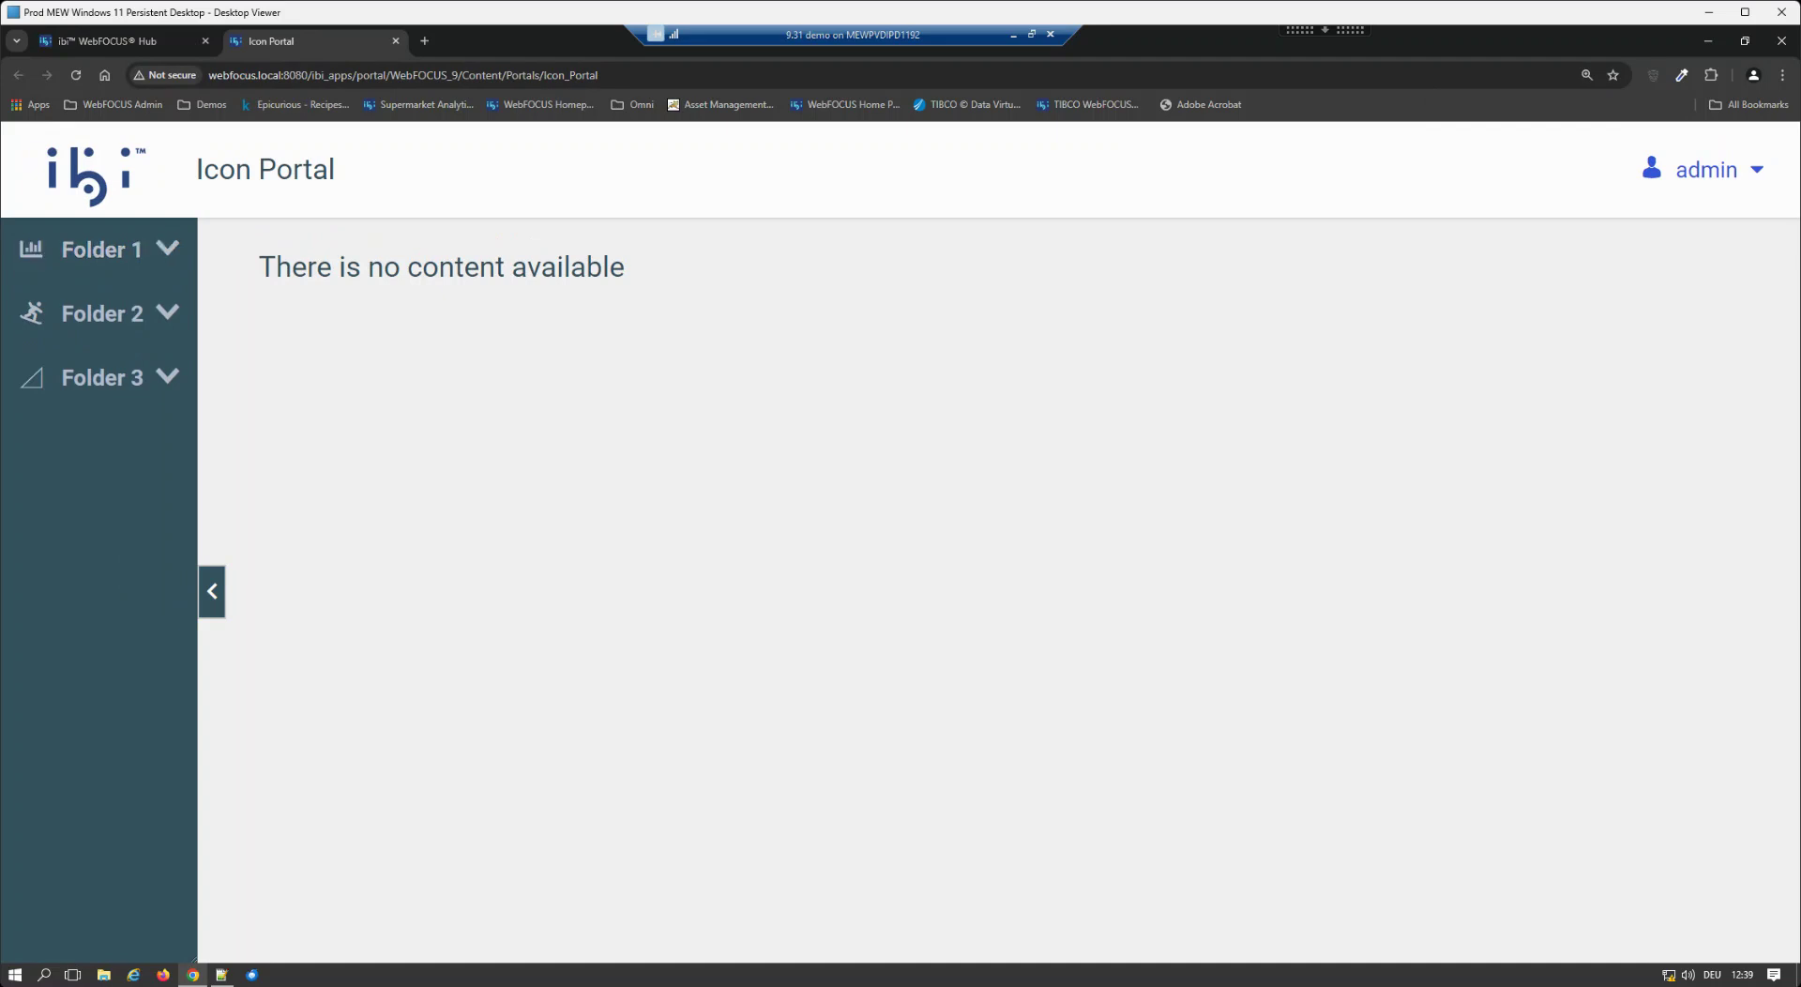
Switch to the Font Awesome site, open the user-md icon's details, check its version tag, and close them.
click(1013, 35)
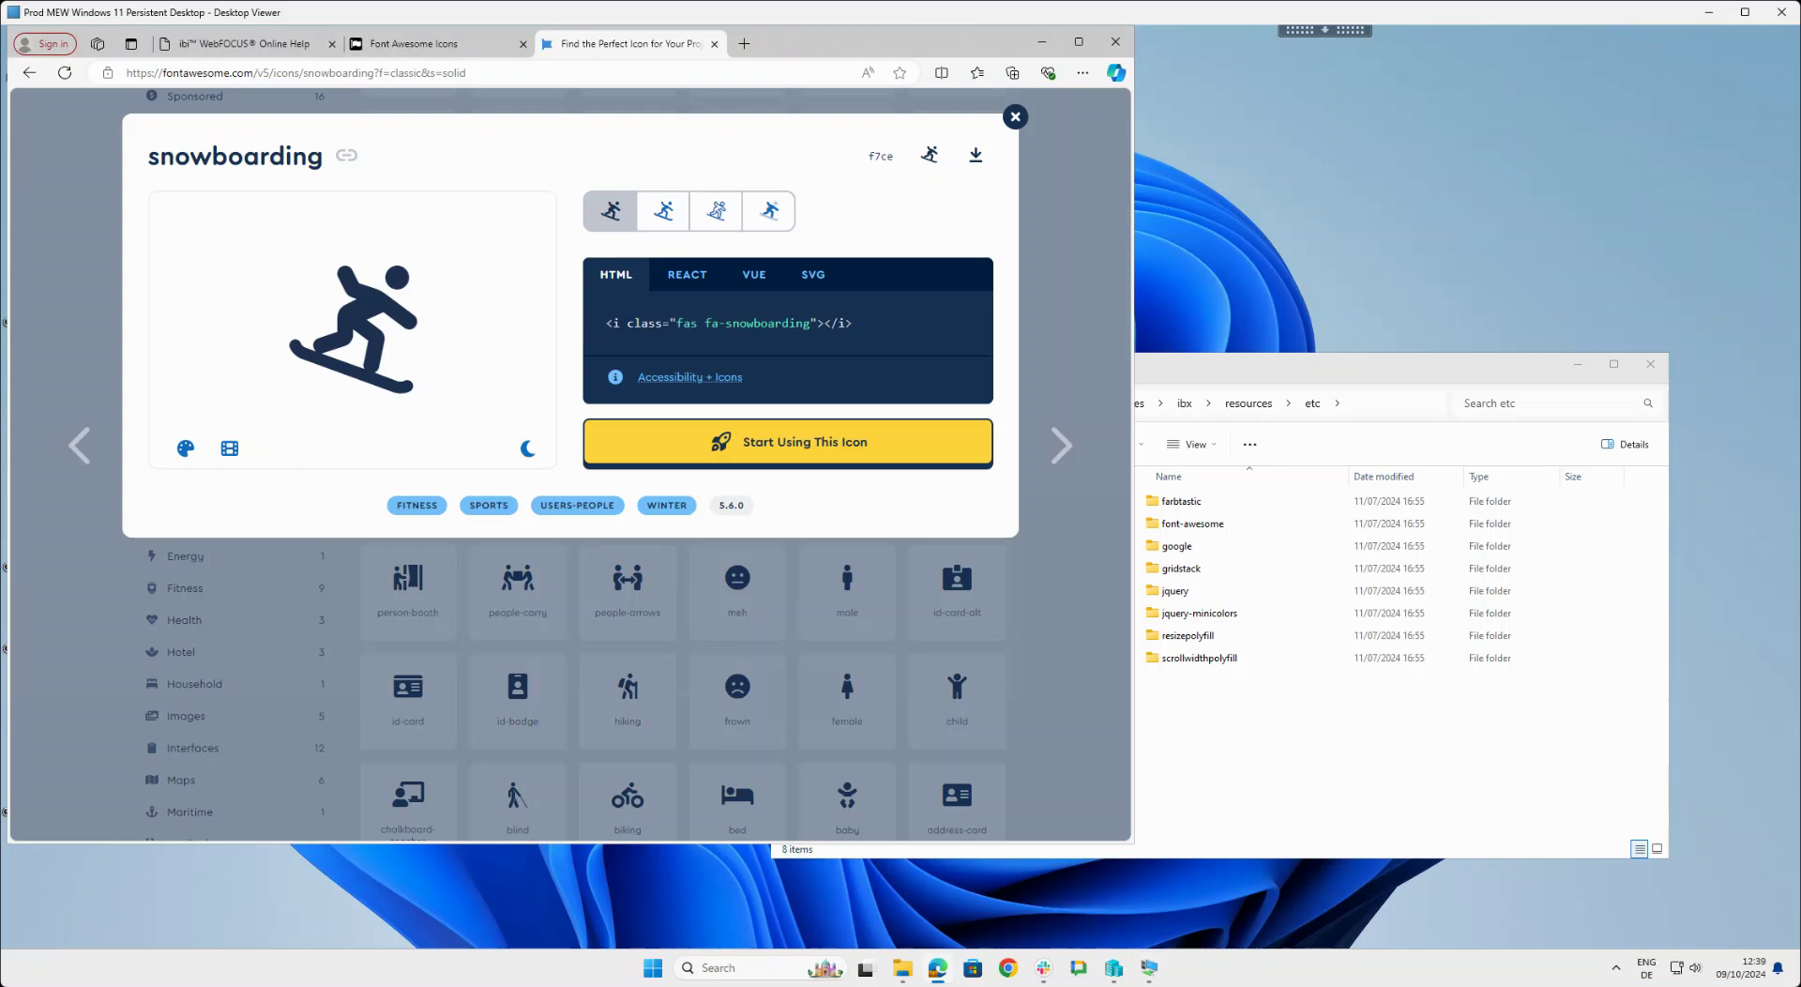
click(1015, 117)
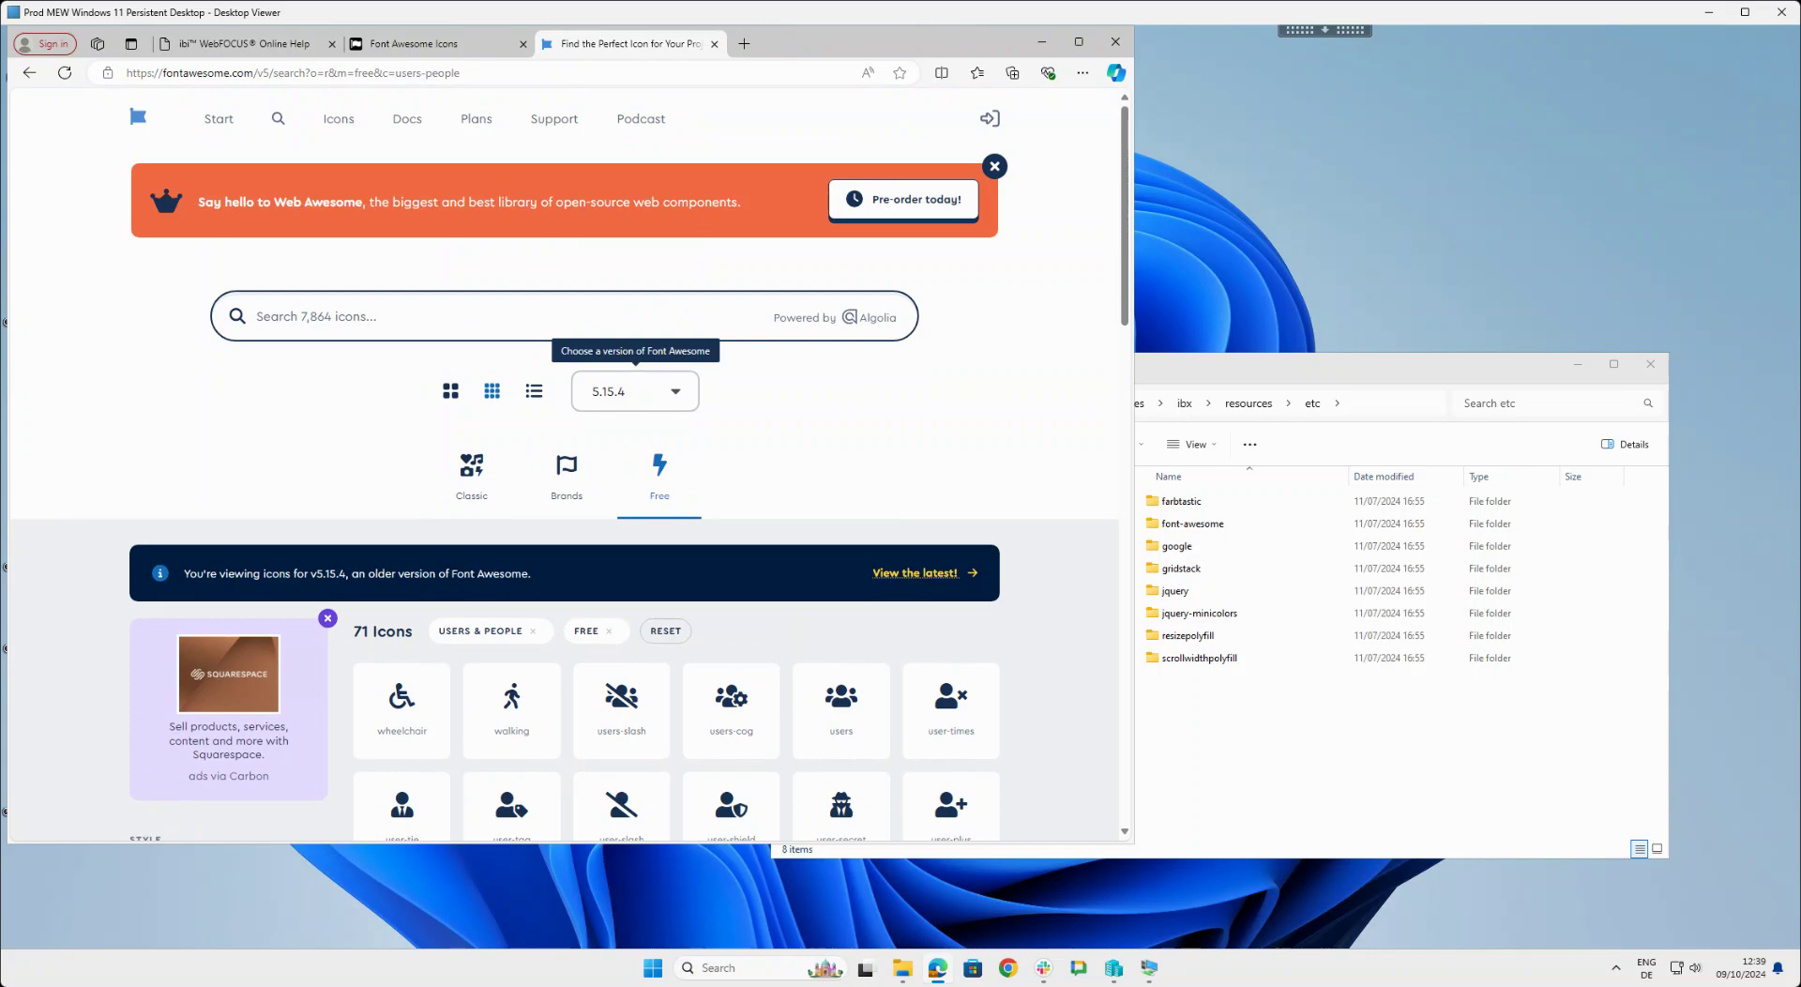
scroll(621, 710, down, 3)
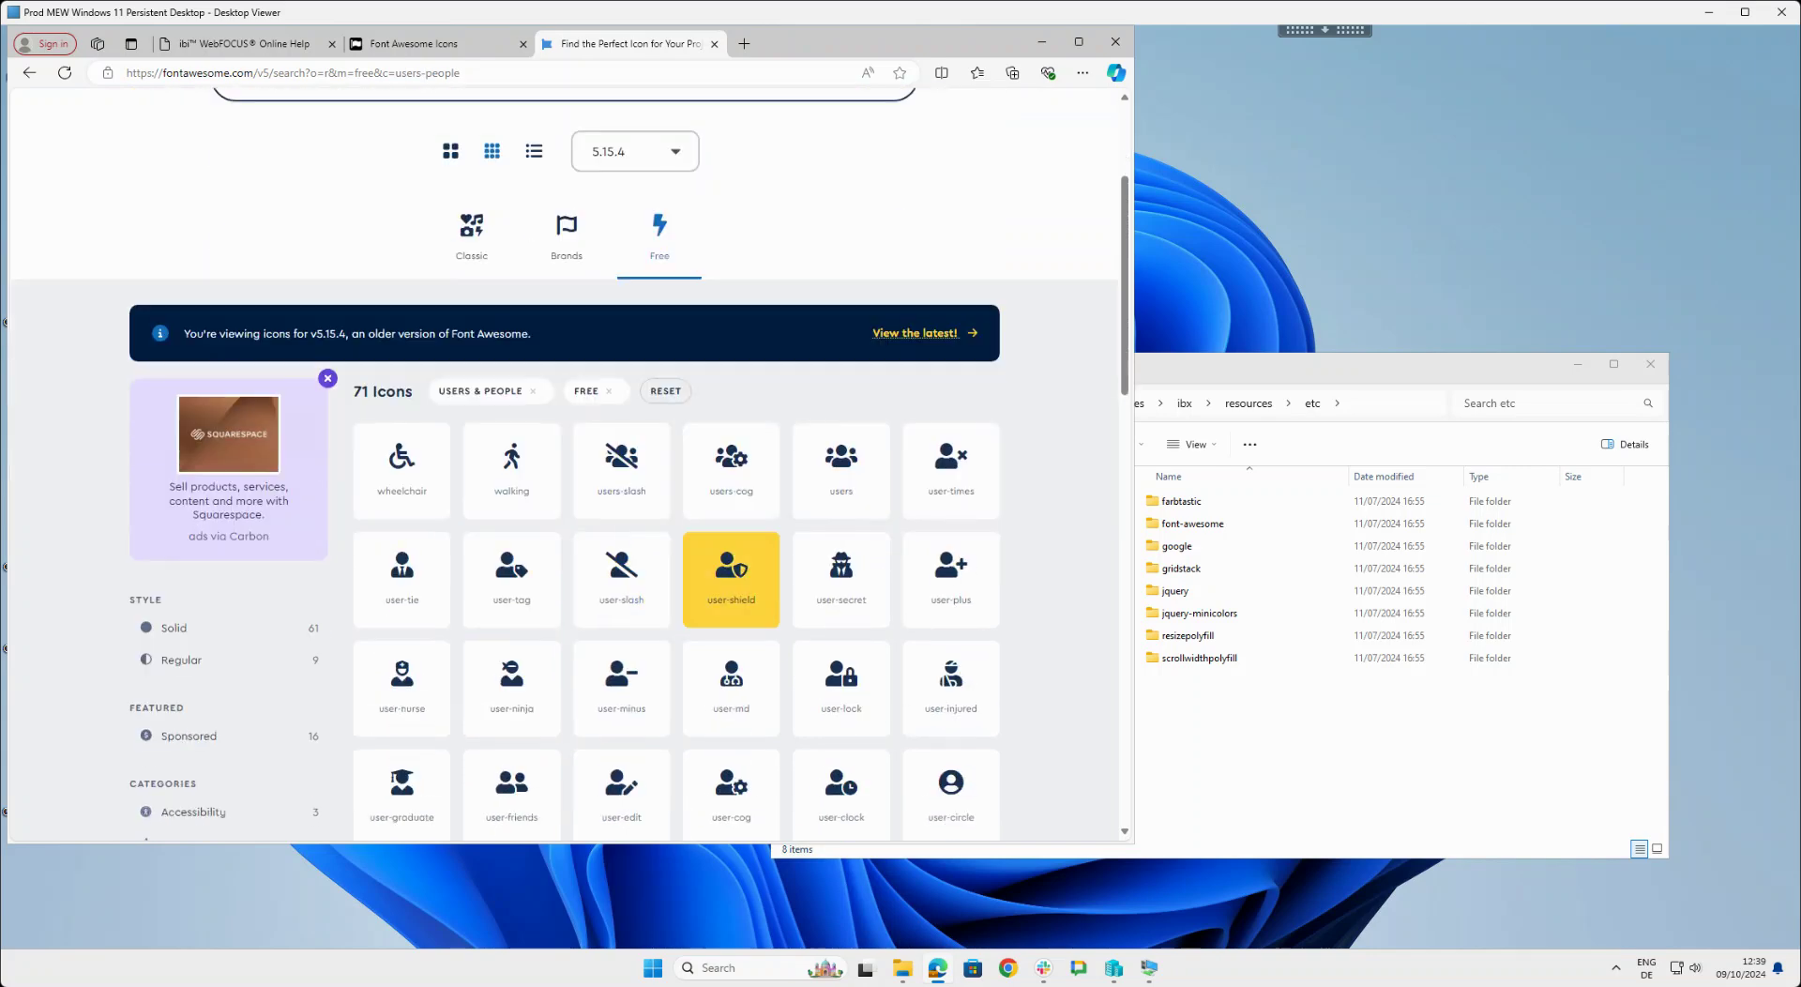
scroll(841, 690, down, 2)
click(730, 523)
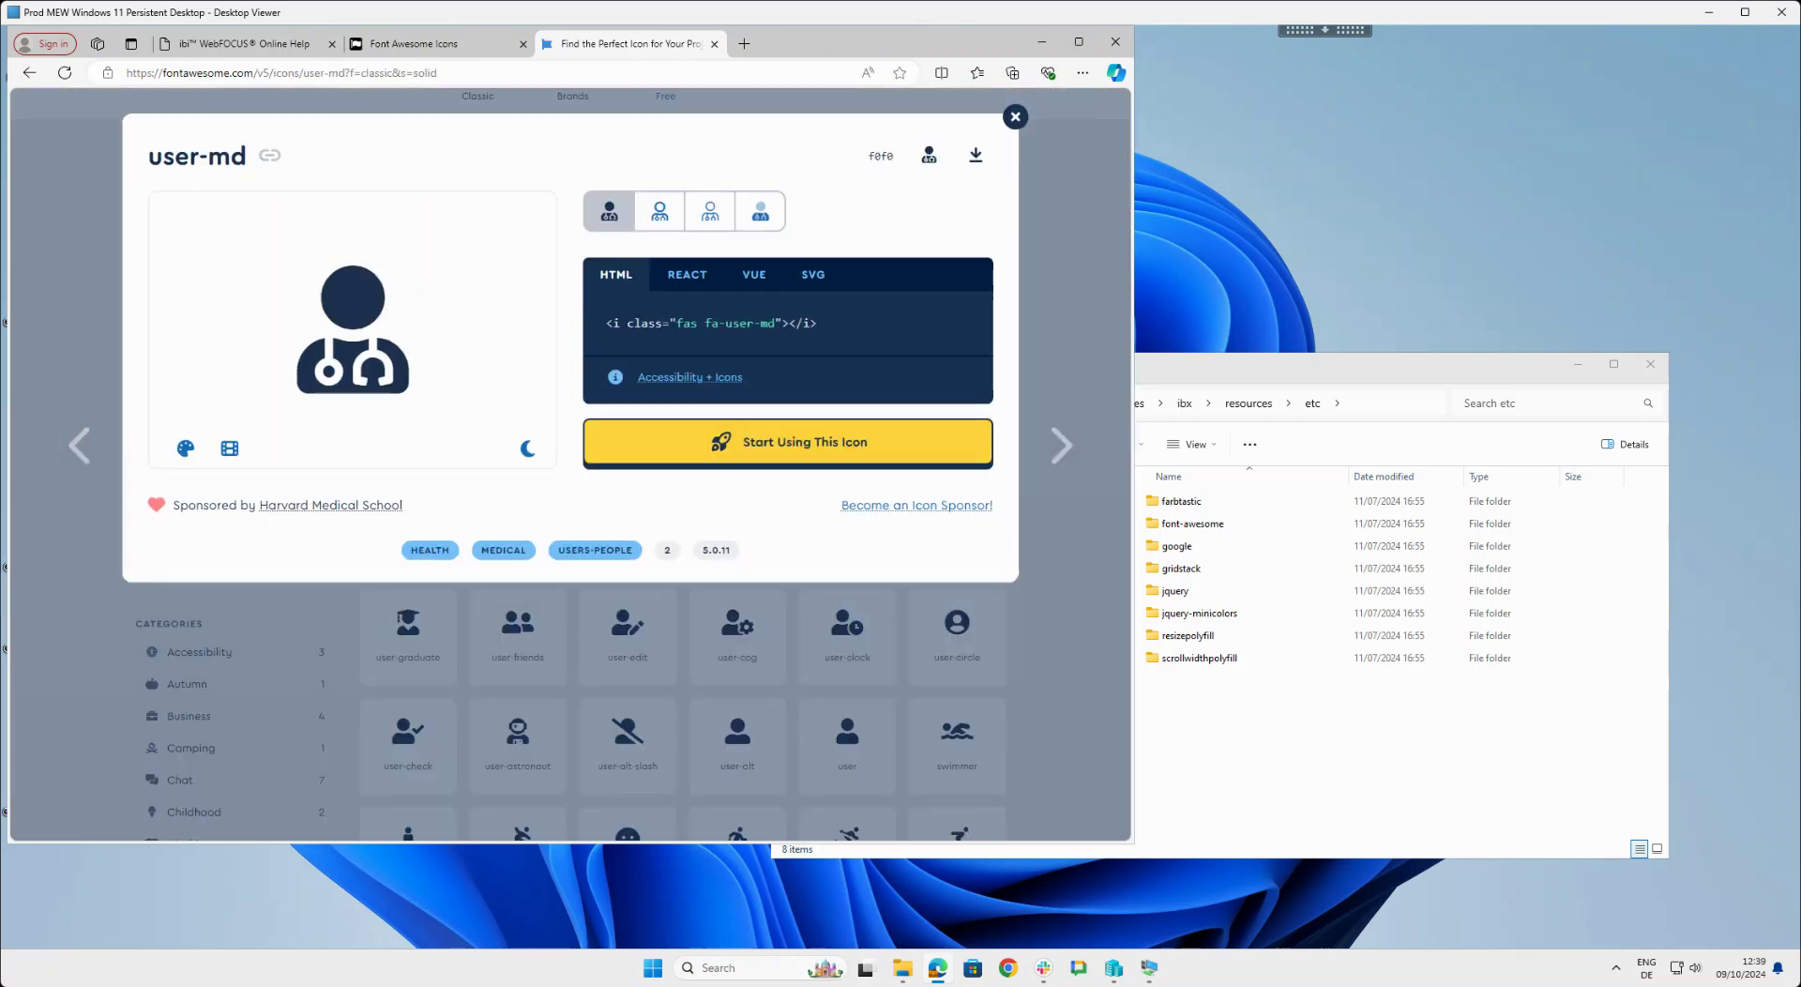
drag(710, 550, 702, 551)
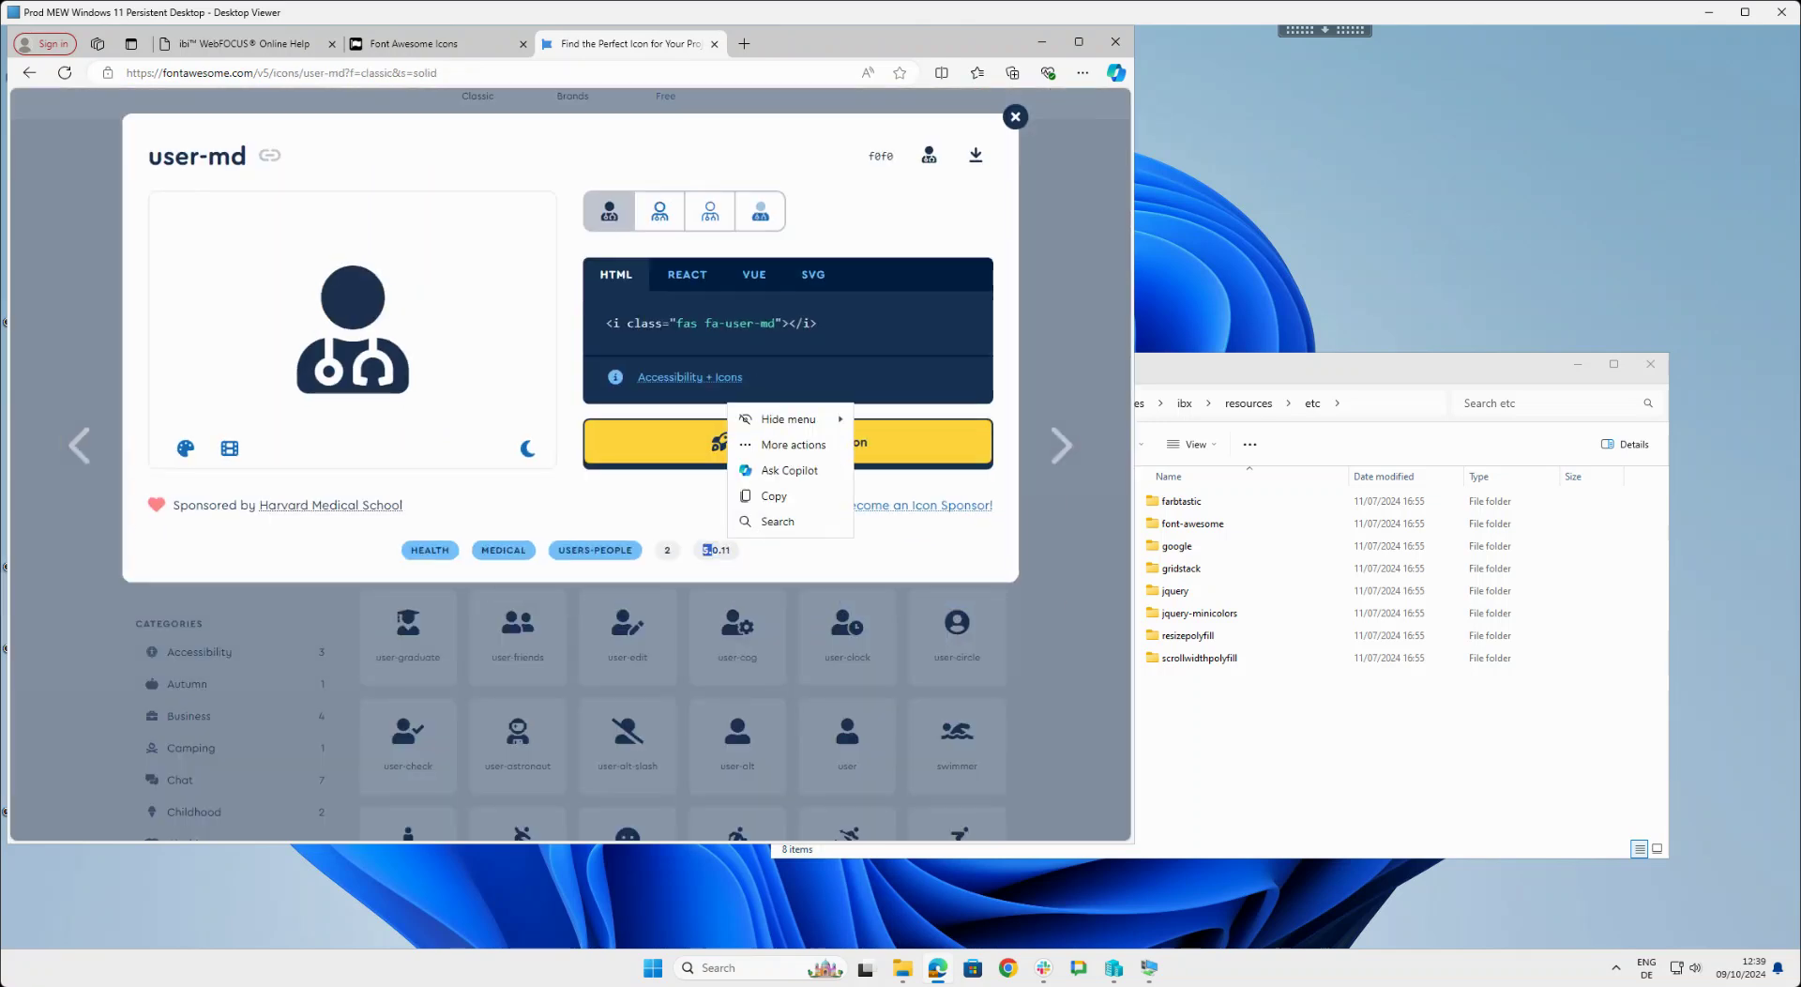
double_click(713, 550)
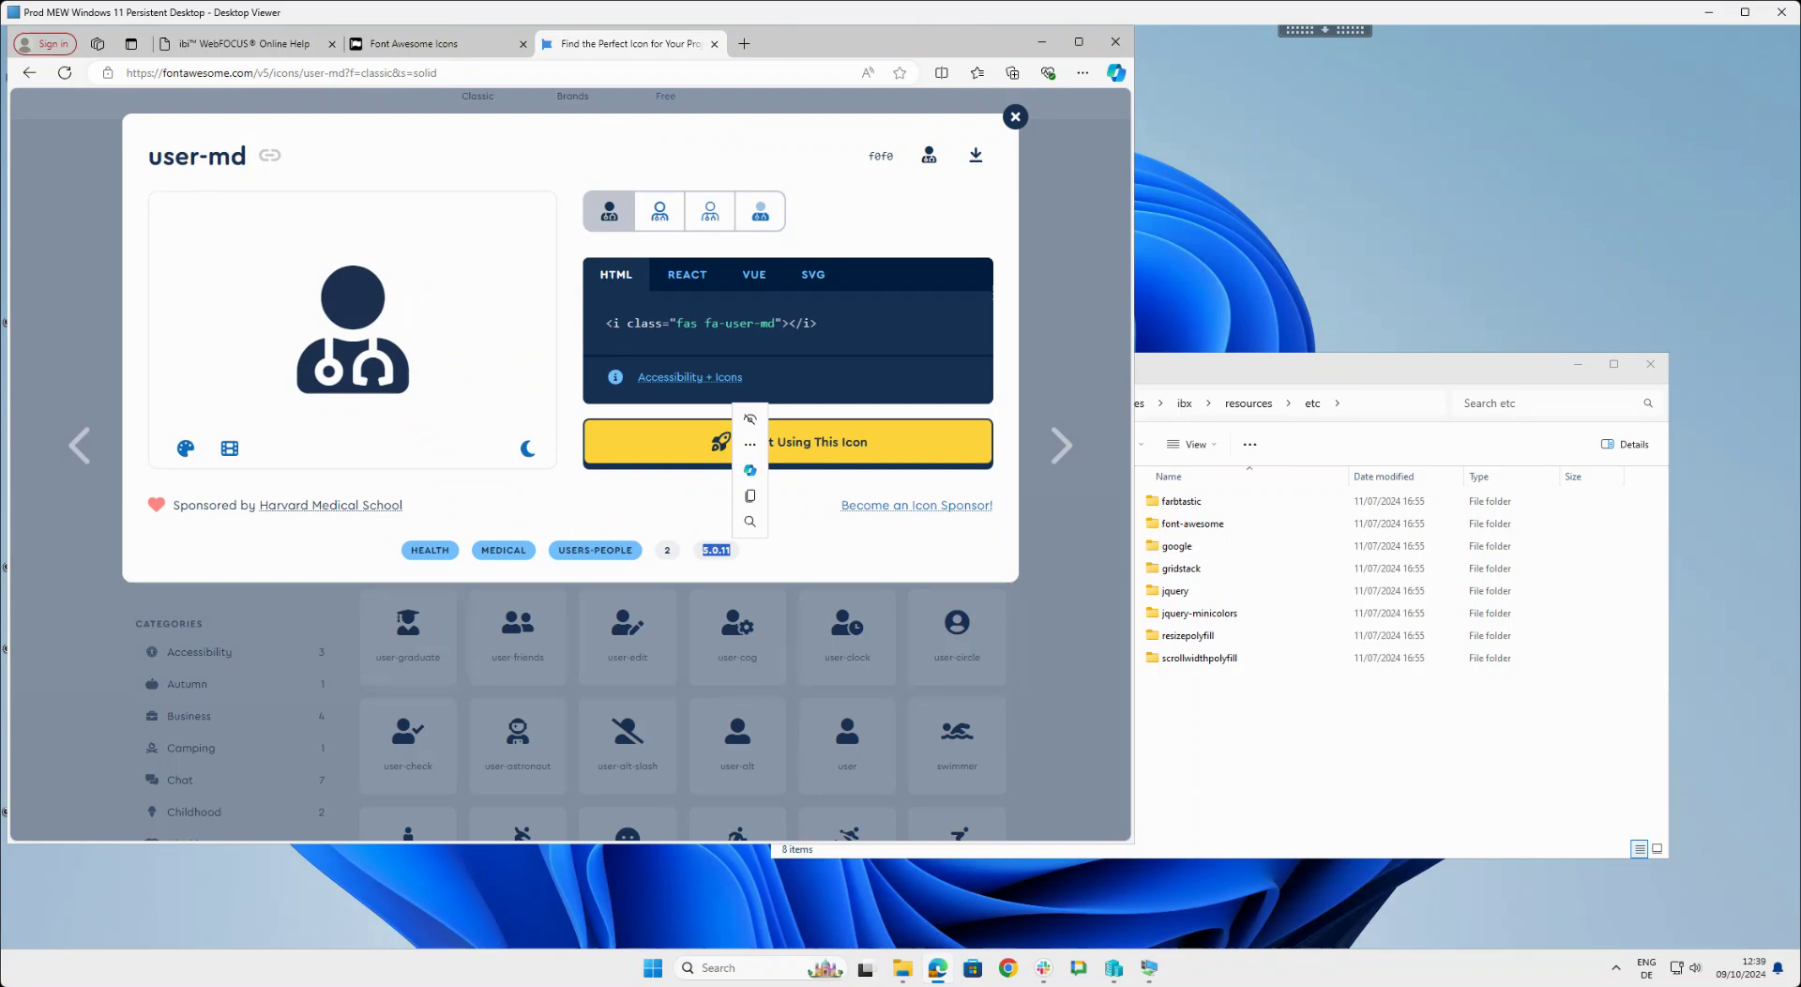
click(1015, 116)
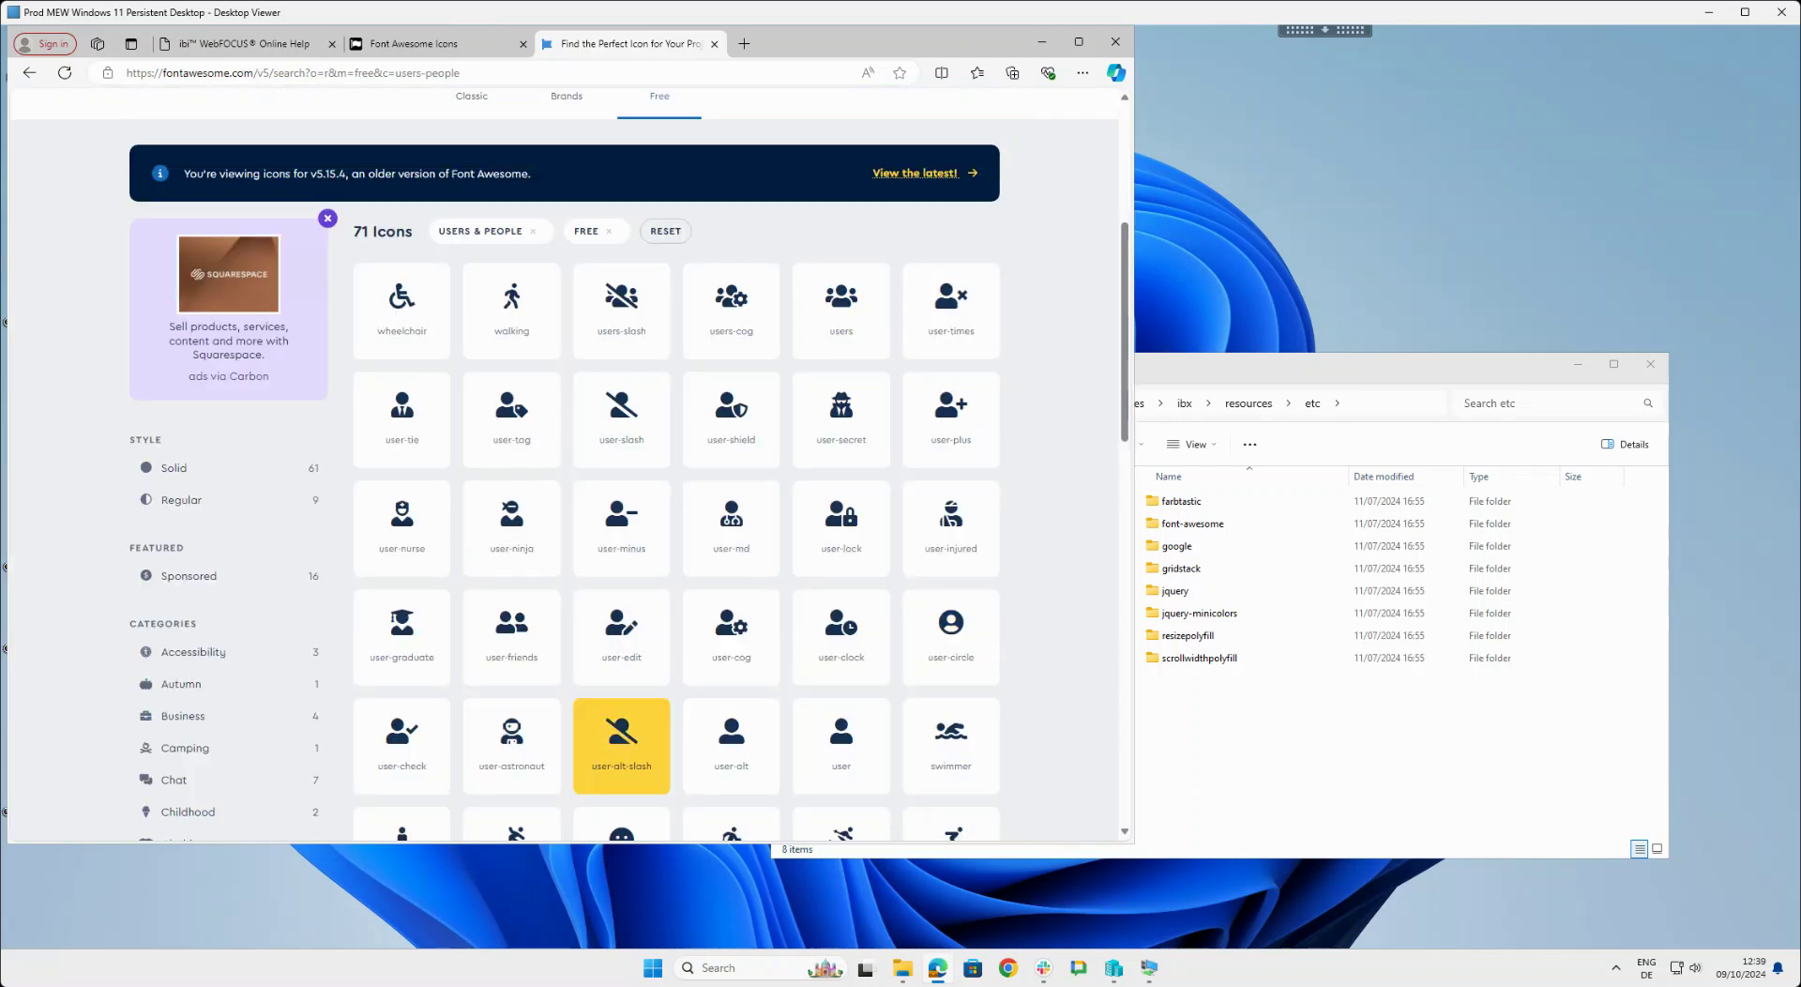
Open the female icon from the free Users & People icons, compare its styles, and copy the Light style's HTML snippet.
scroll(730, 643, down, 4)
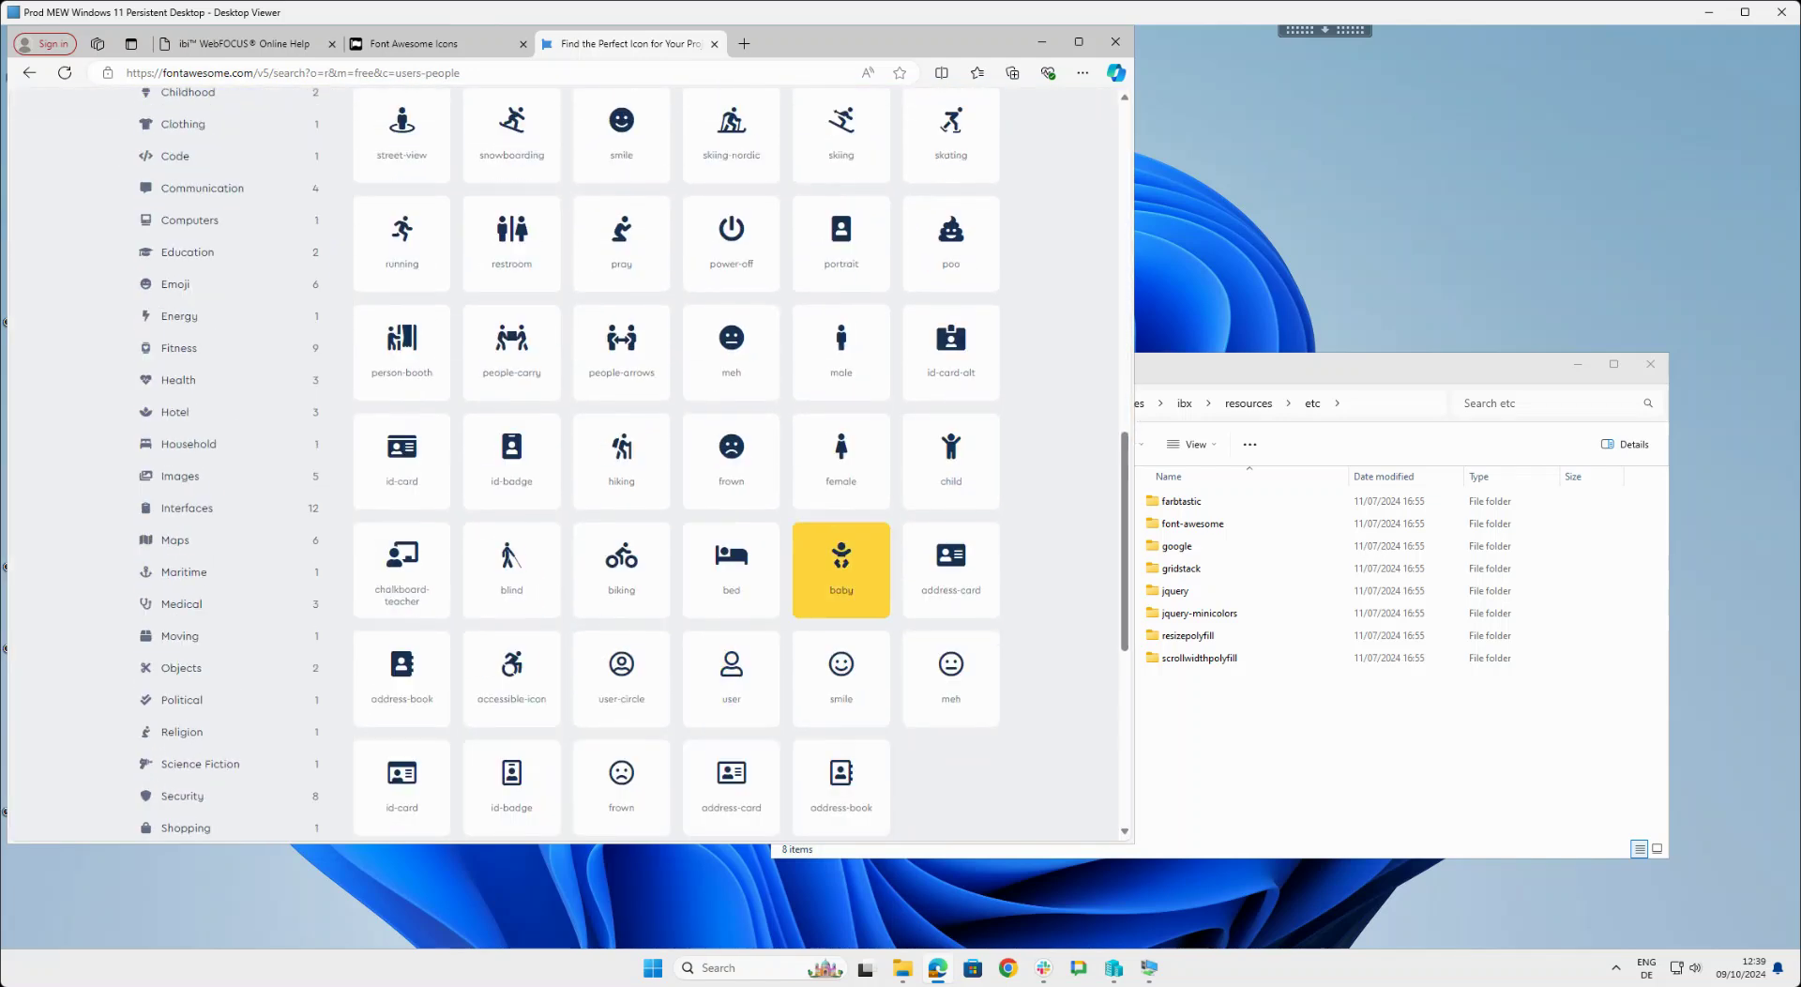
scroll(841, 569, up, 10)
scroll(842, 710, down, 3)
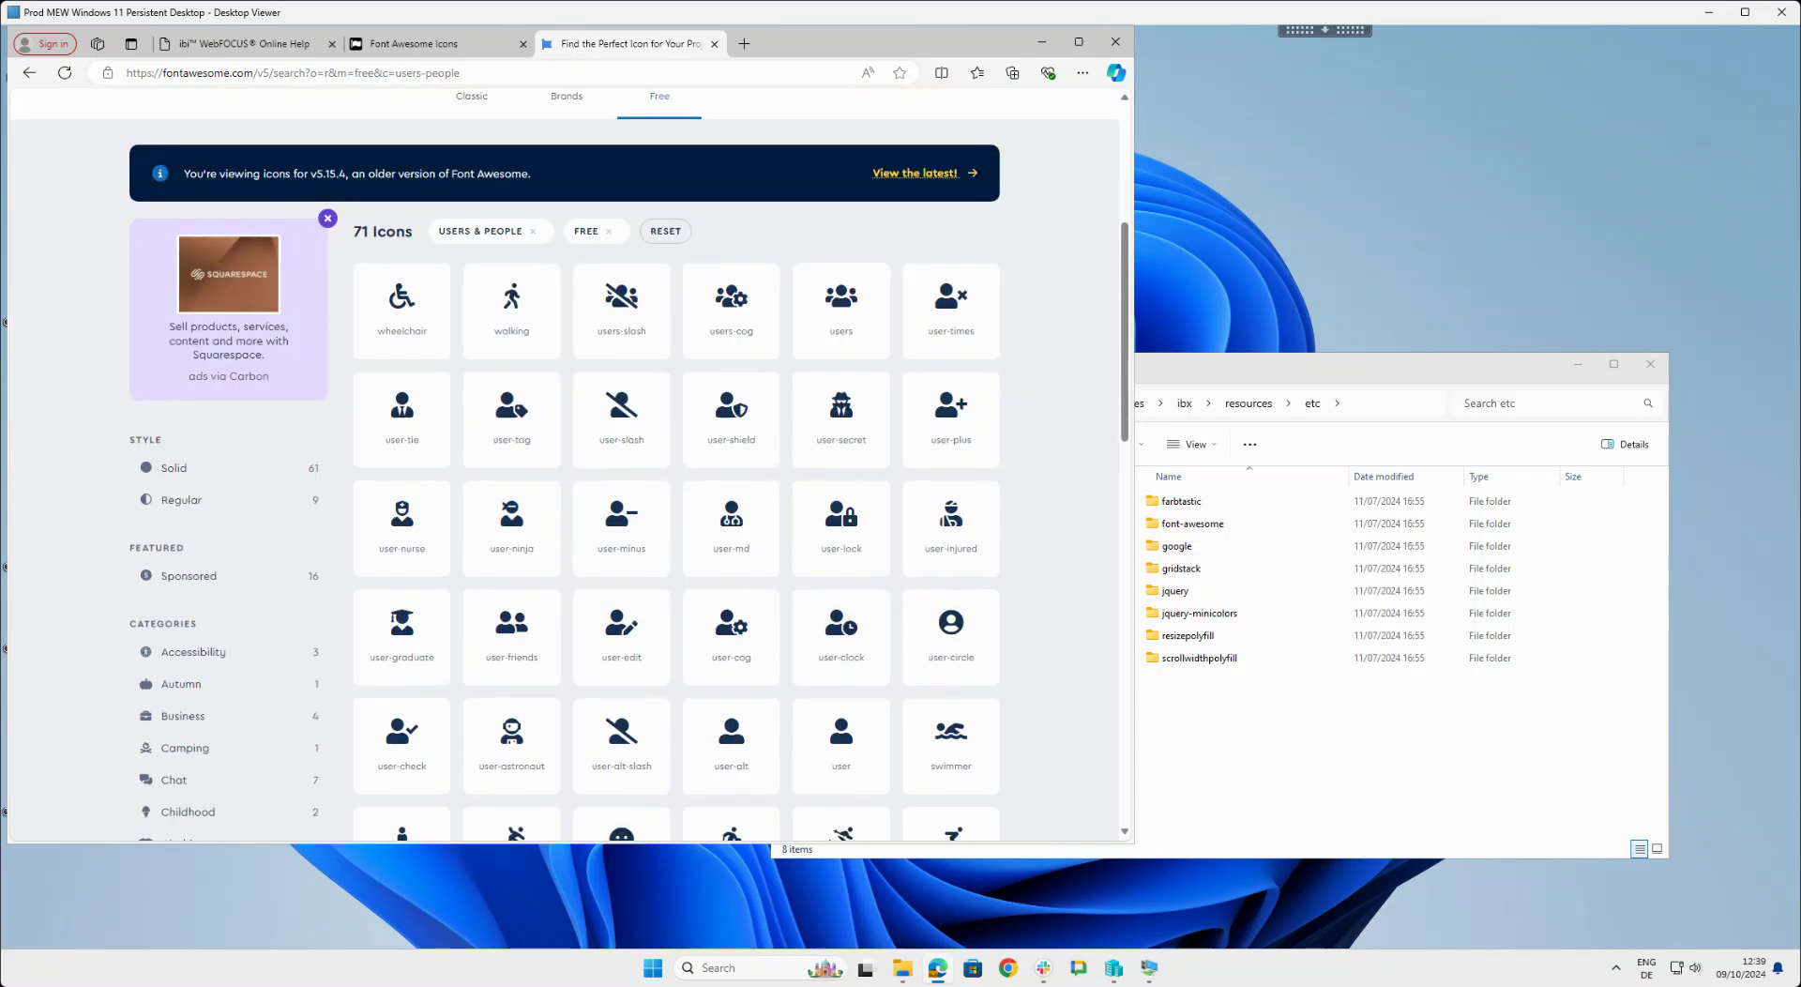
scroll(731, 610, down, 5)
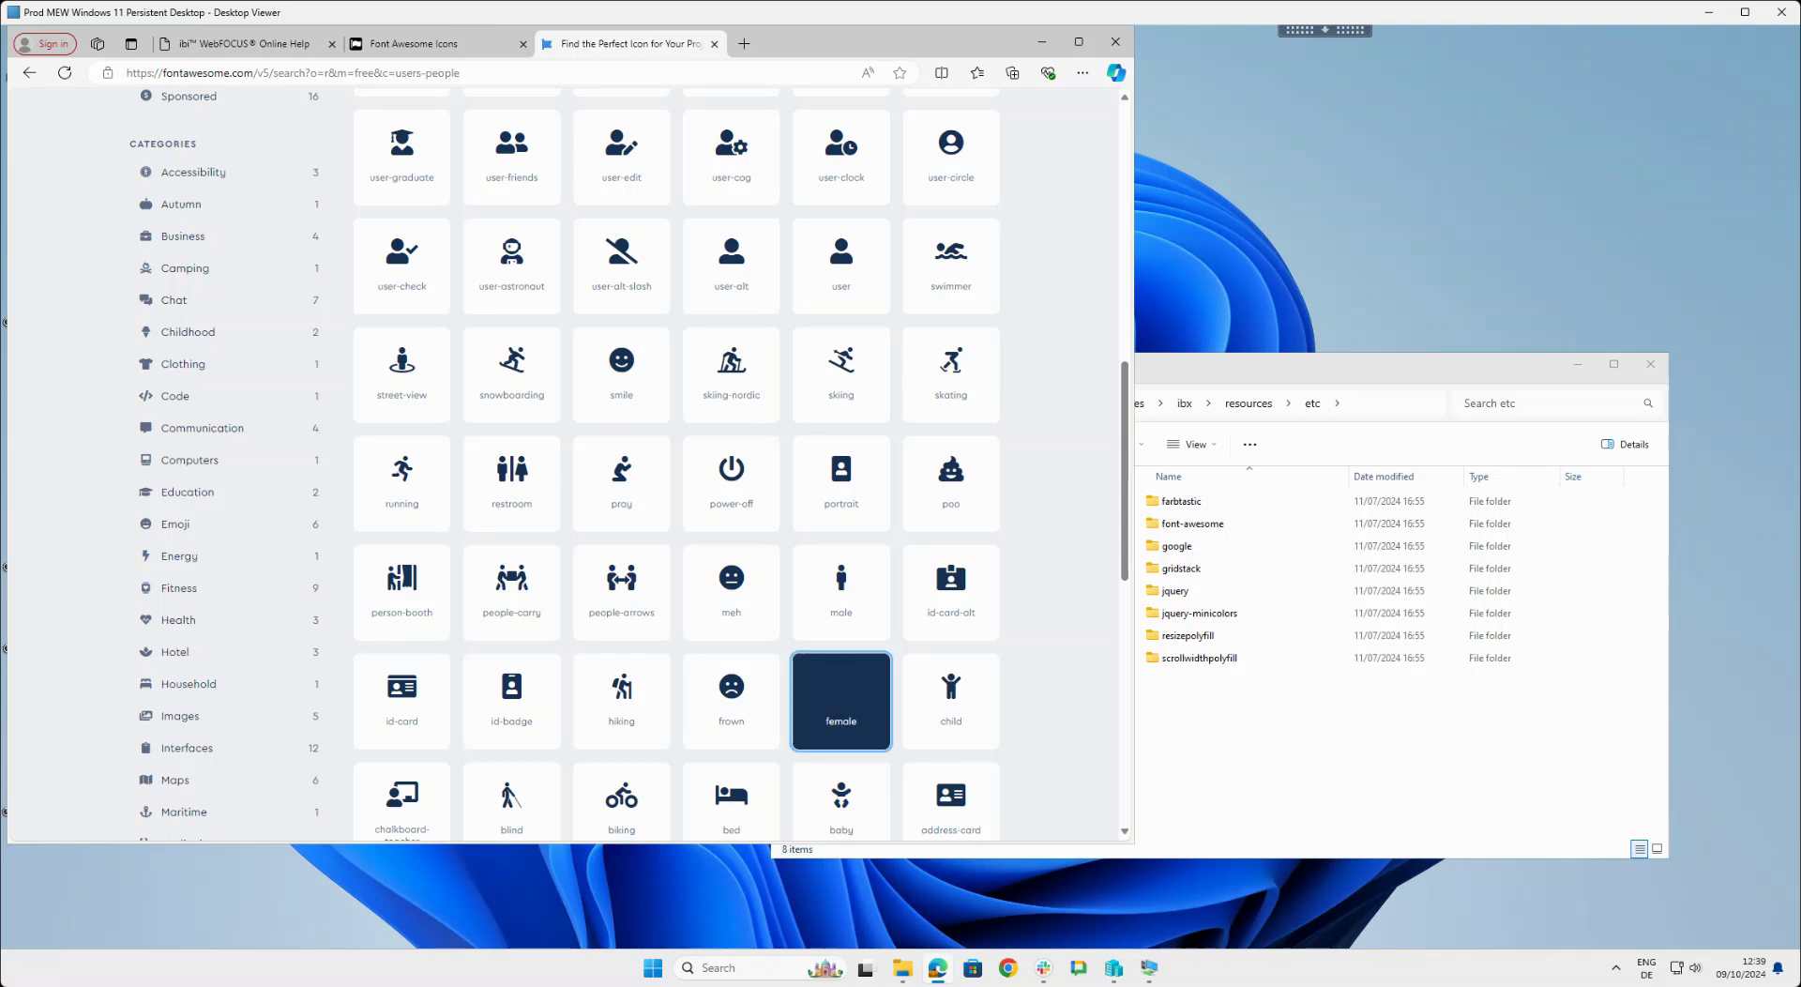
click(841, 696)
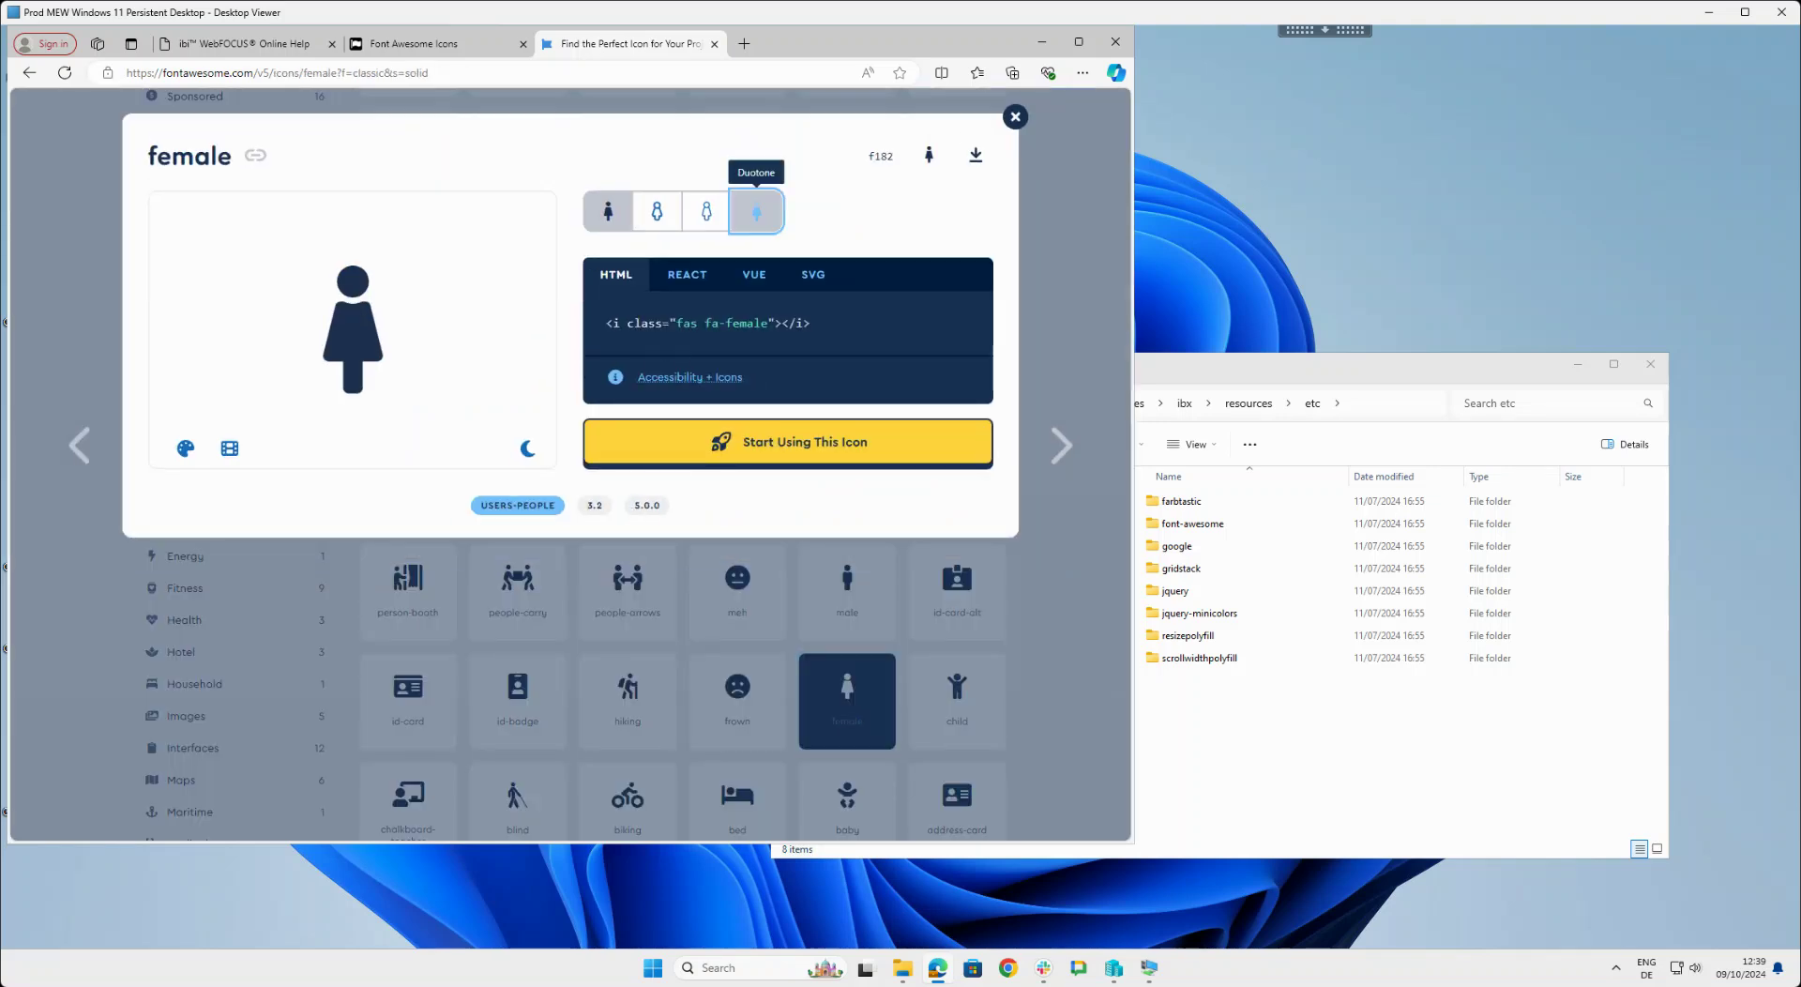
click(706, 211)
click(657, 211)
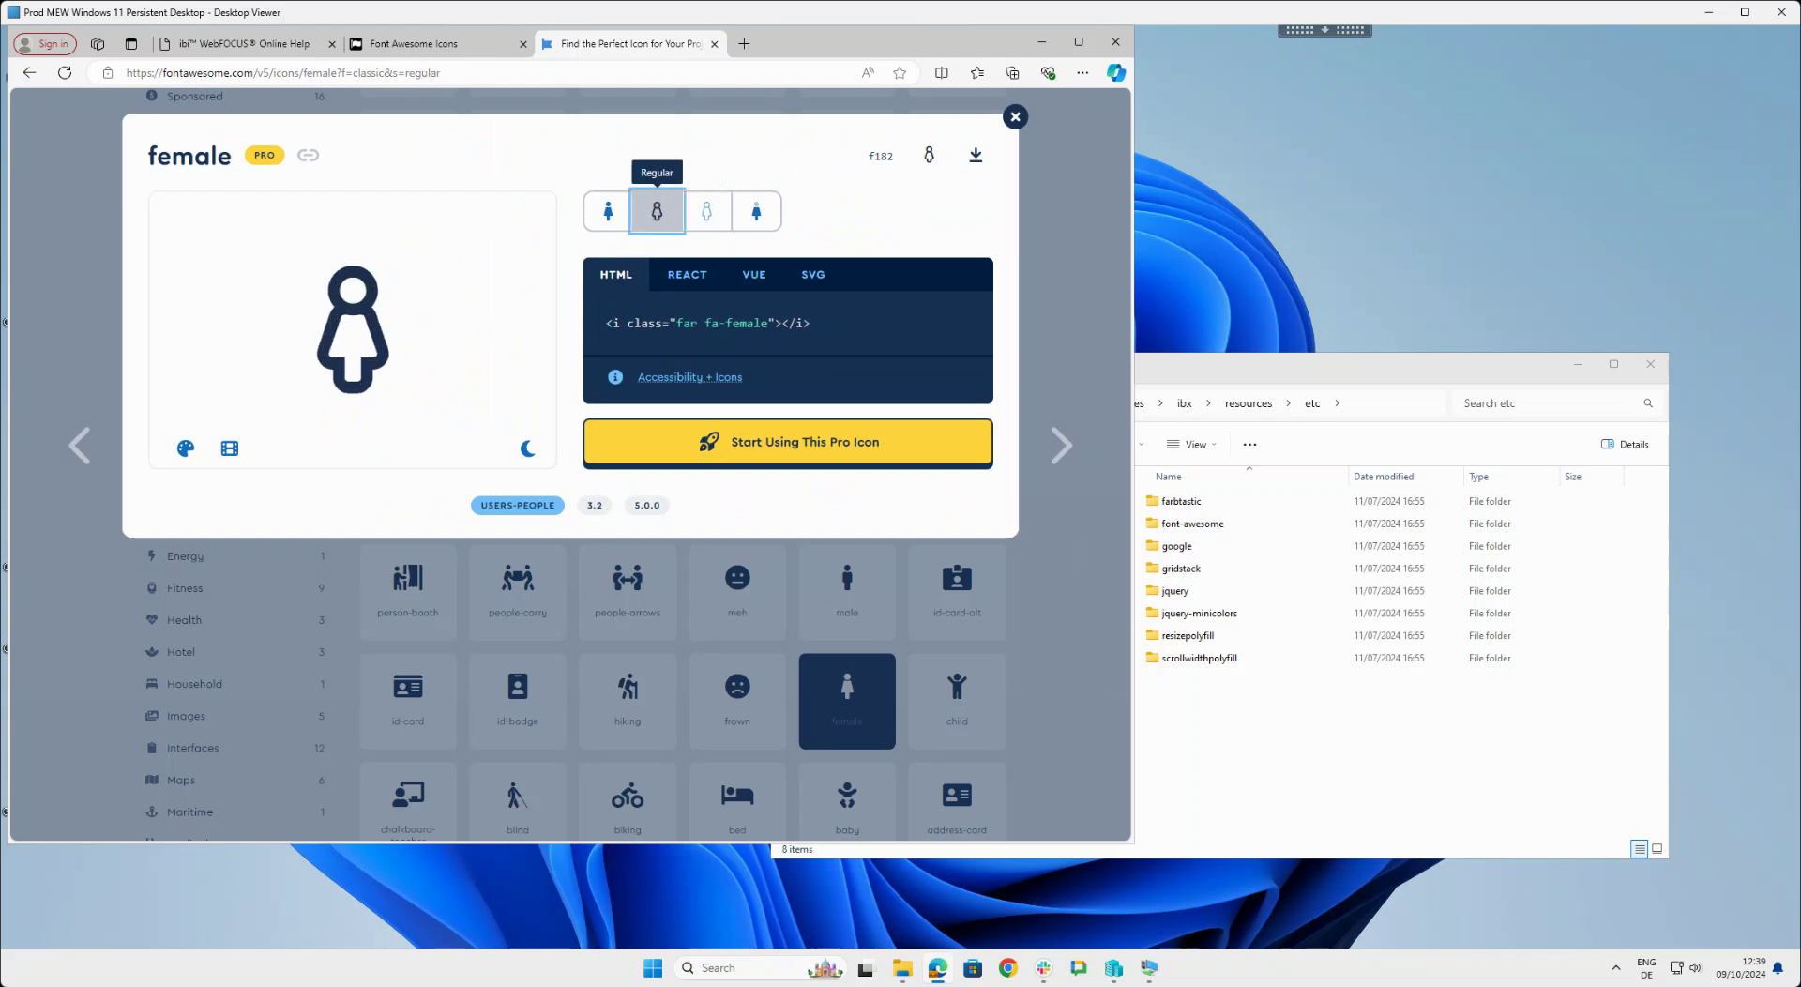
click(607, 211)
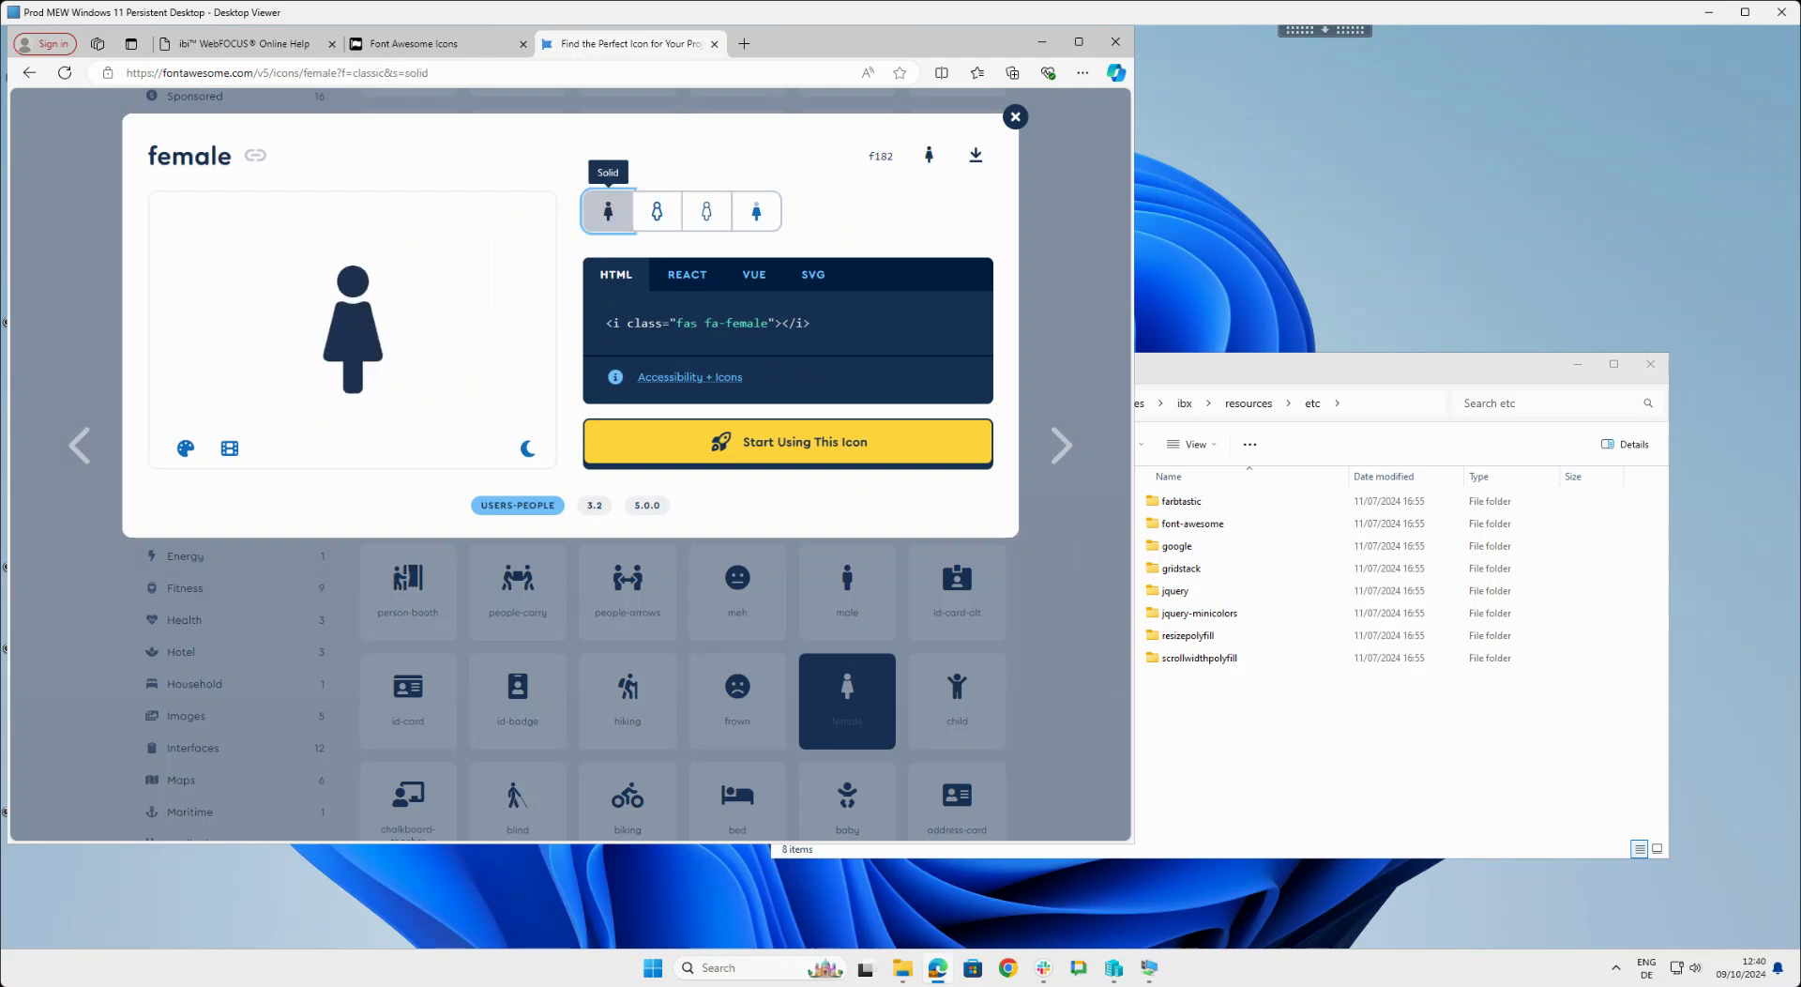
click(706, 211)
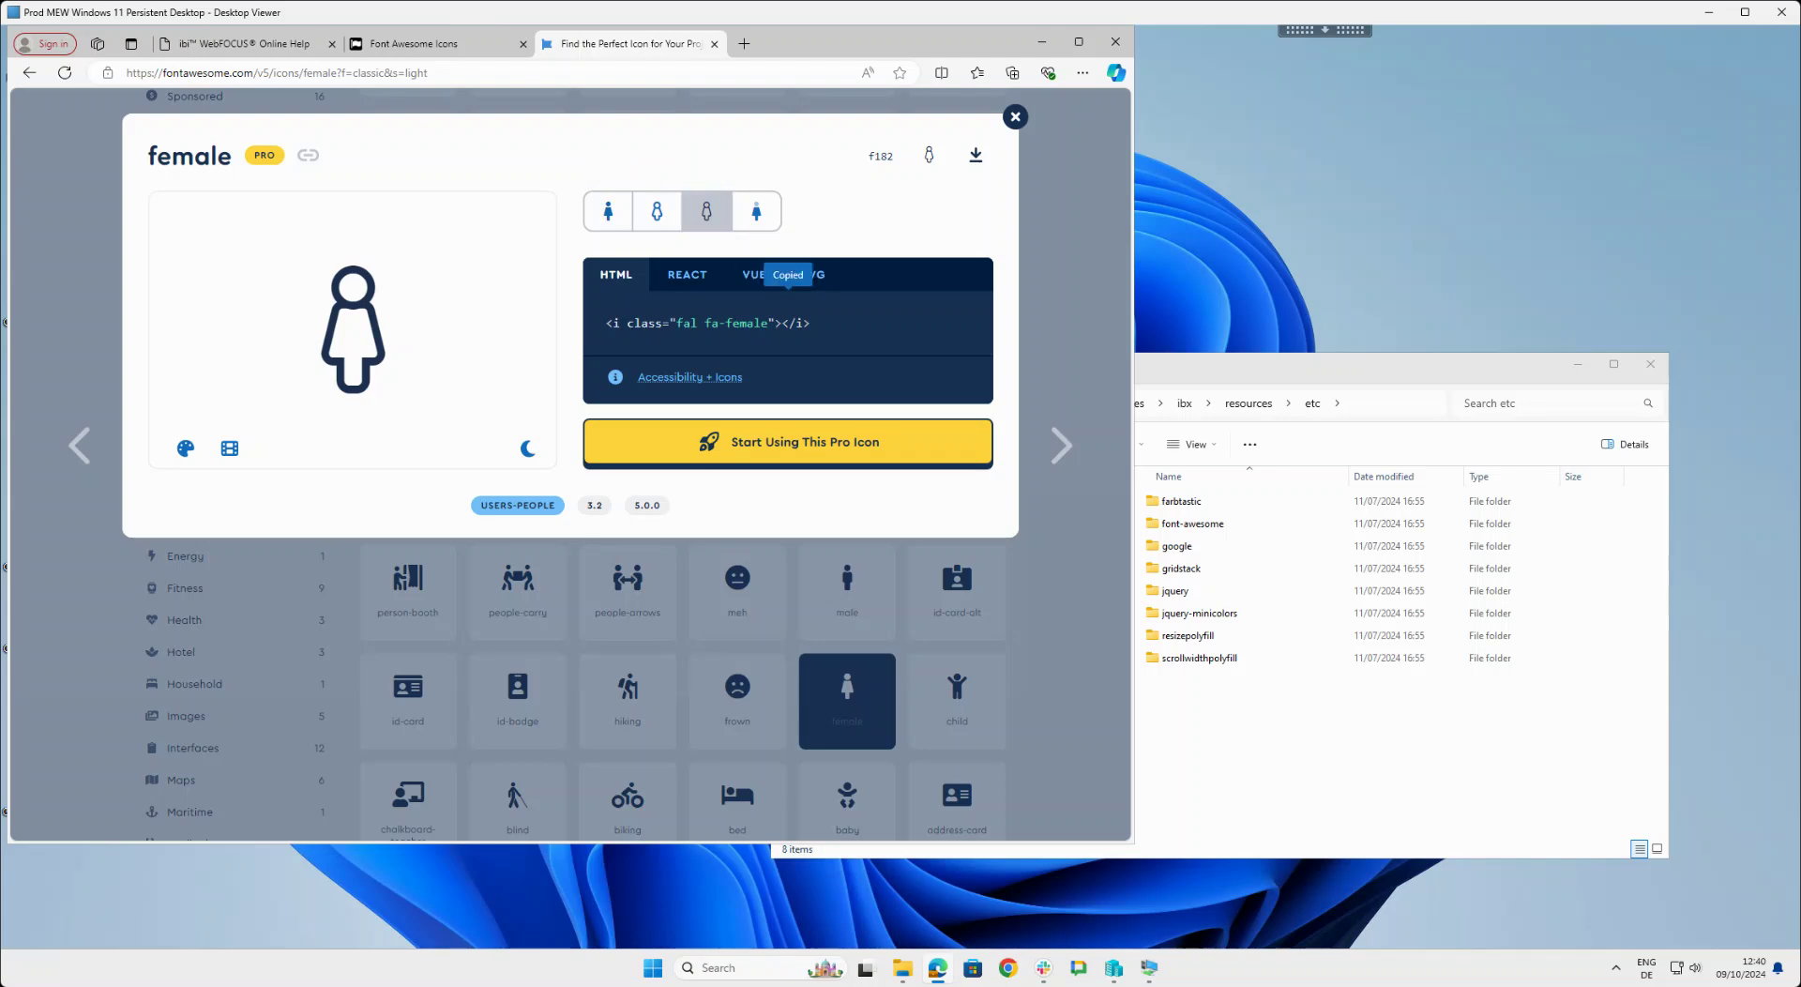
Return to the virtual machine, replace the Notepad++ snippet with the copied one, and copy its class fal fa-female.
click(1149, 968)
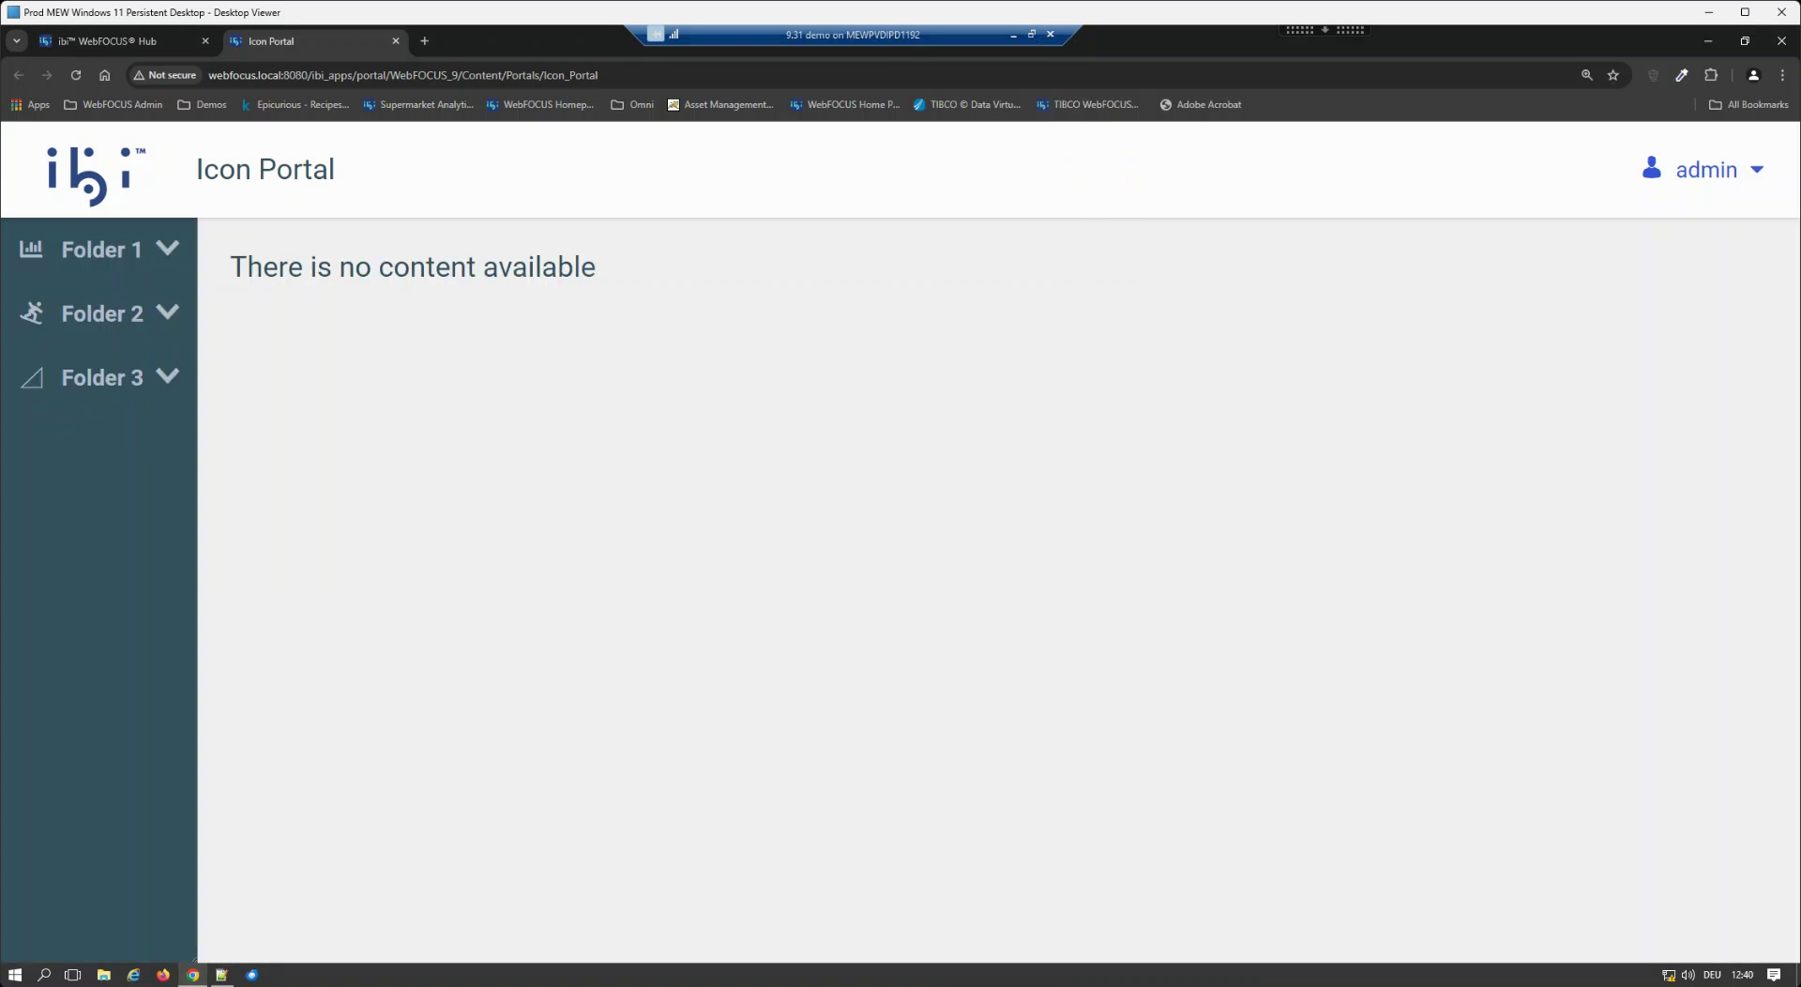
click(221, 974)
click(497, 110)
key(ctrl+a)
text(<i class="fal fa-female"></i>)
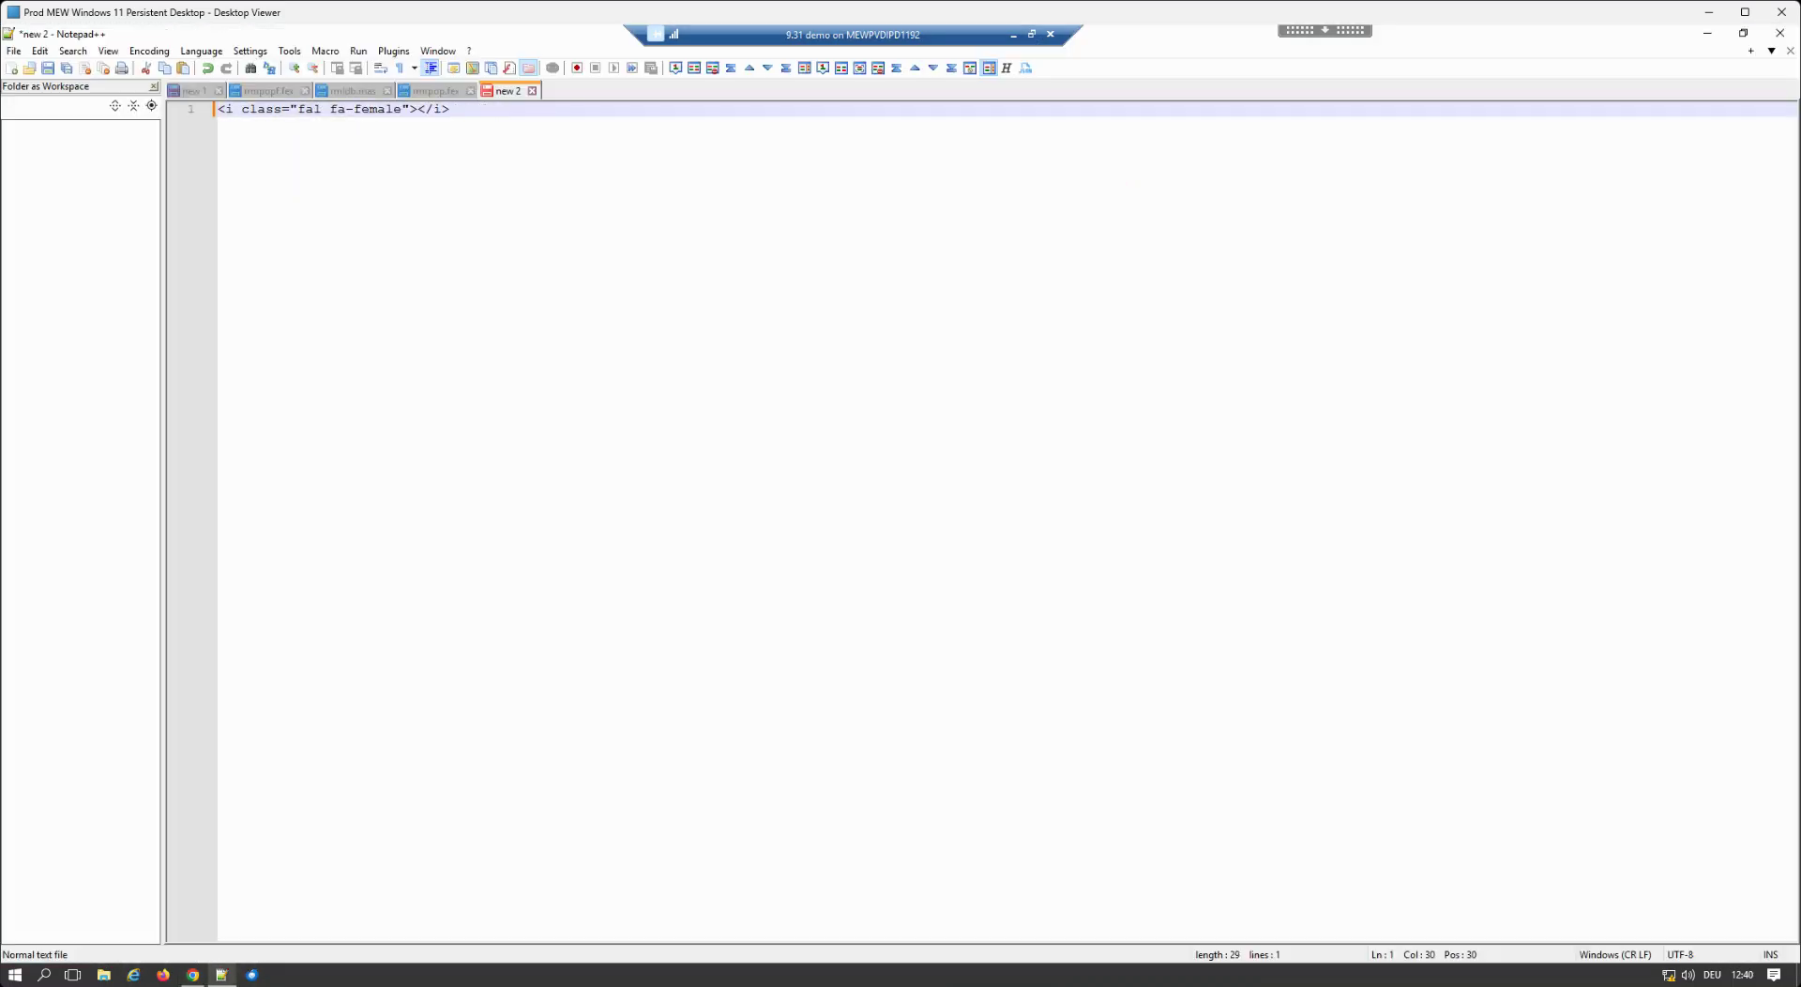
drag(297, 109, 401, 109)
key(ctrl+c)
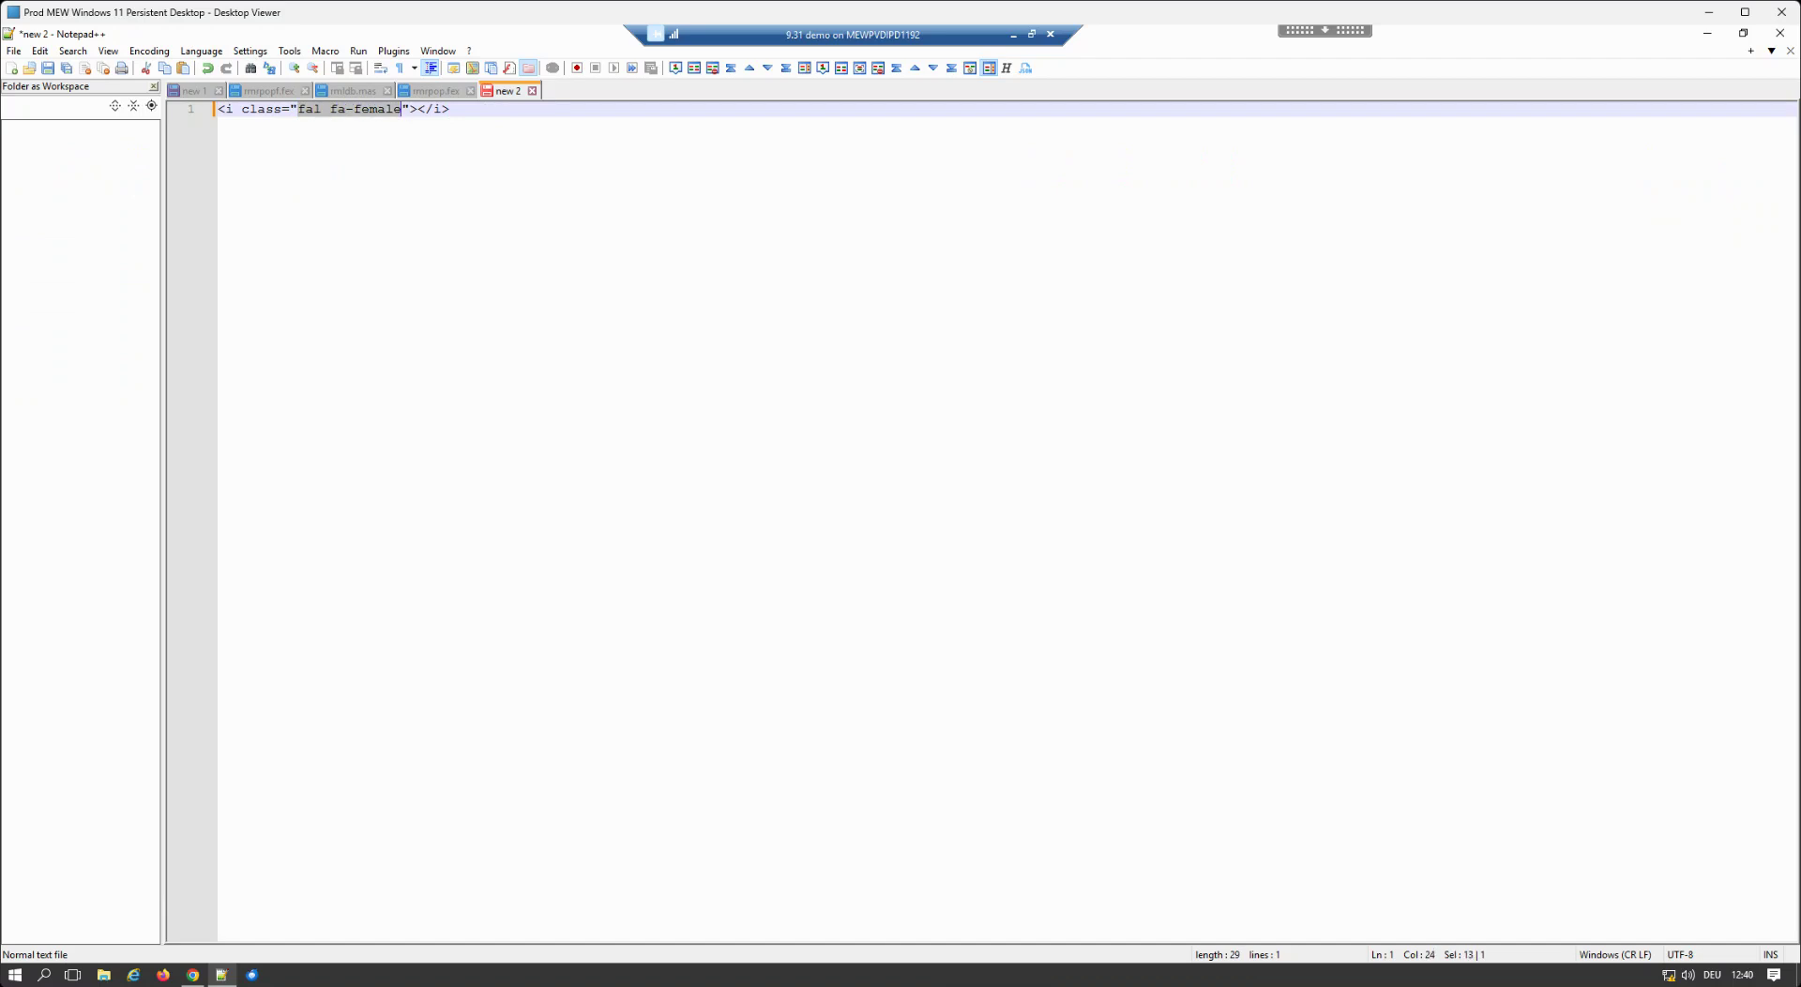
Switch to the WebFOCUS Hub, set Folder 3's Menu Icon to fal fa-female, and save the properties.
click(193, 975)
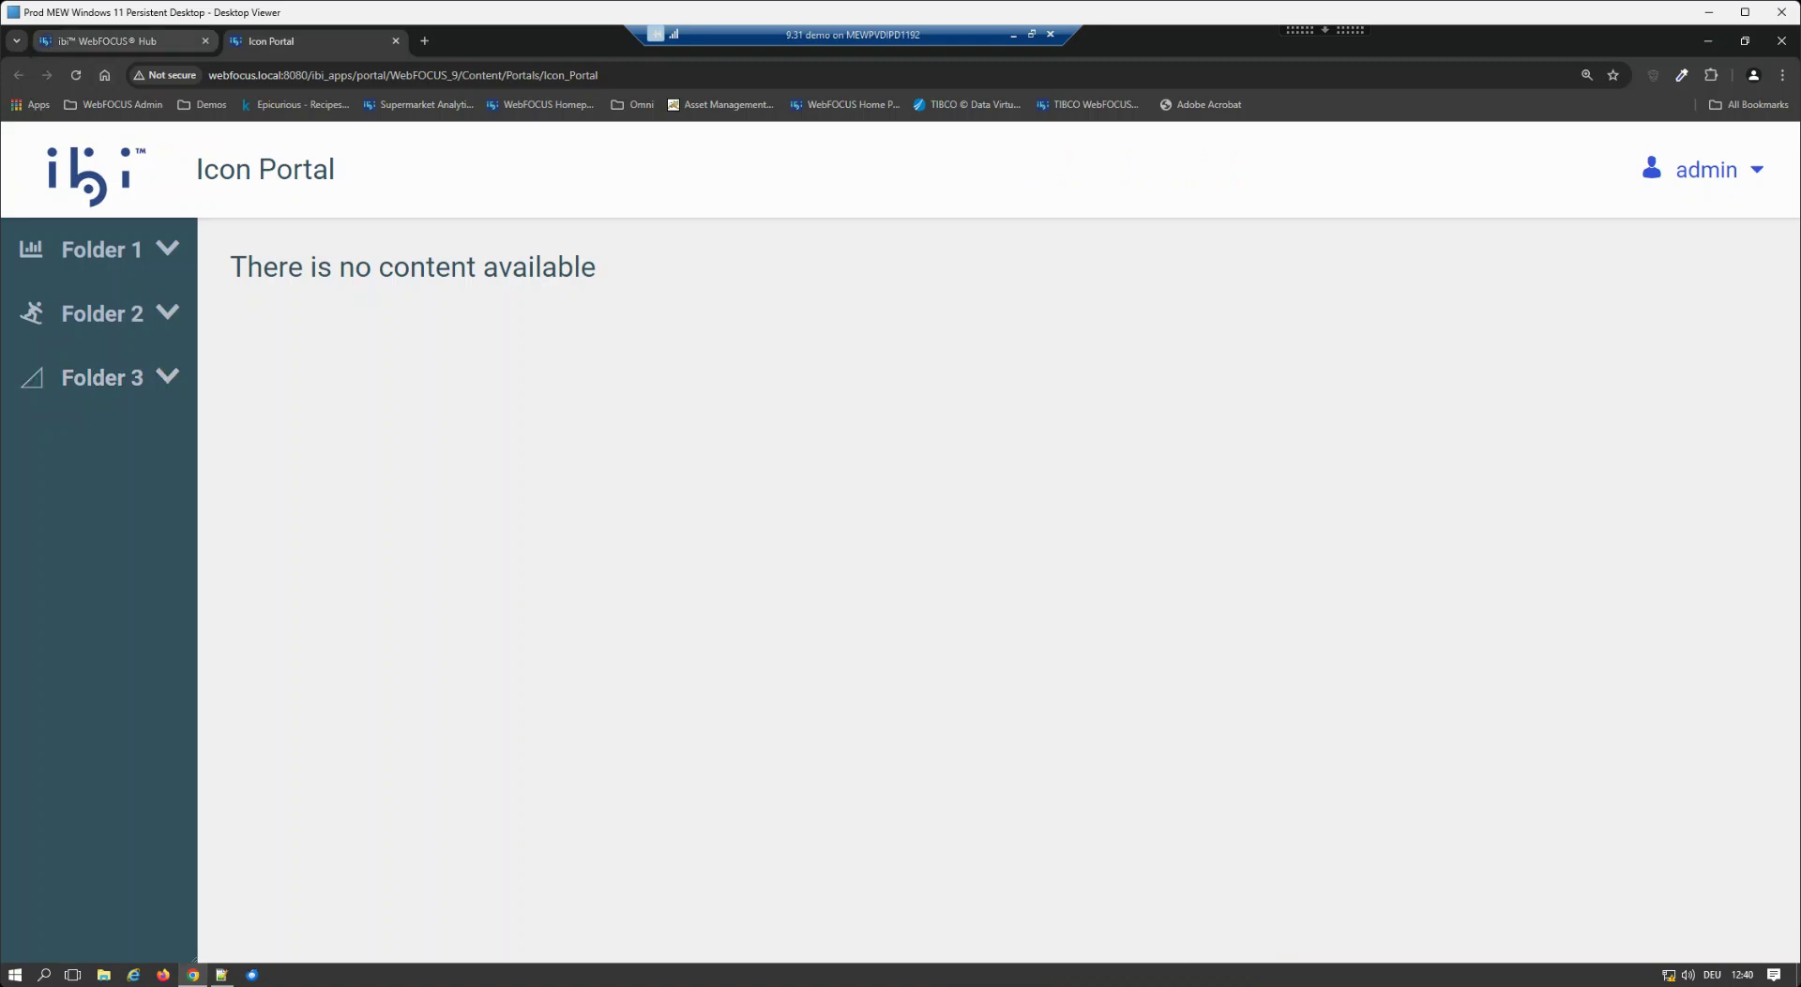
click(103, 40)
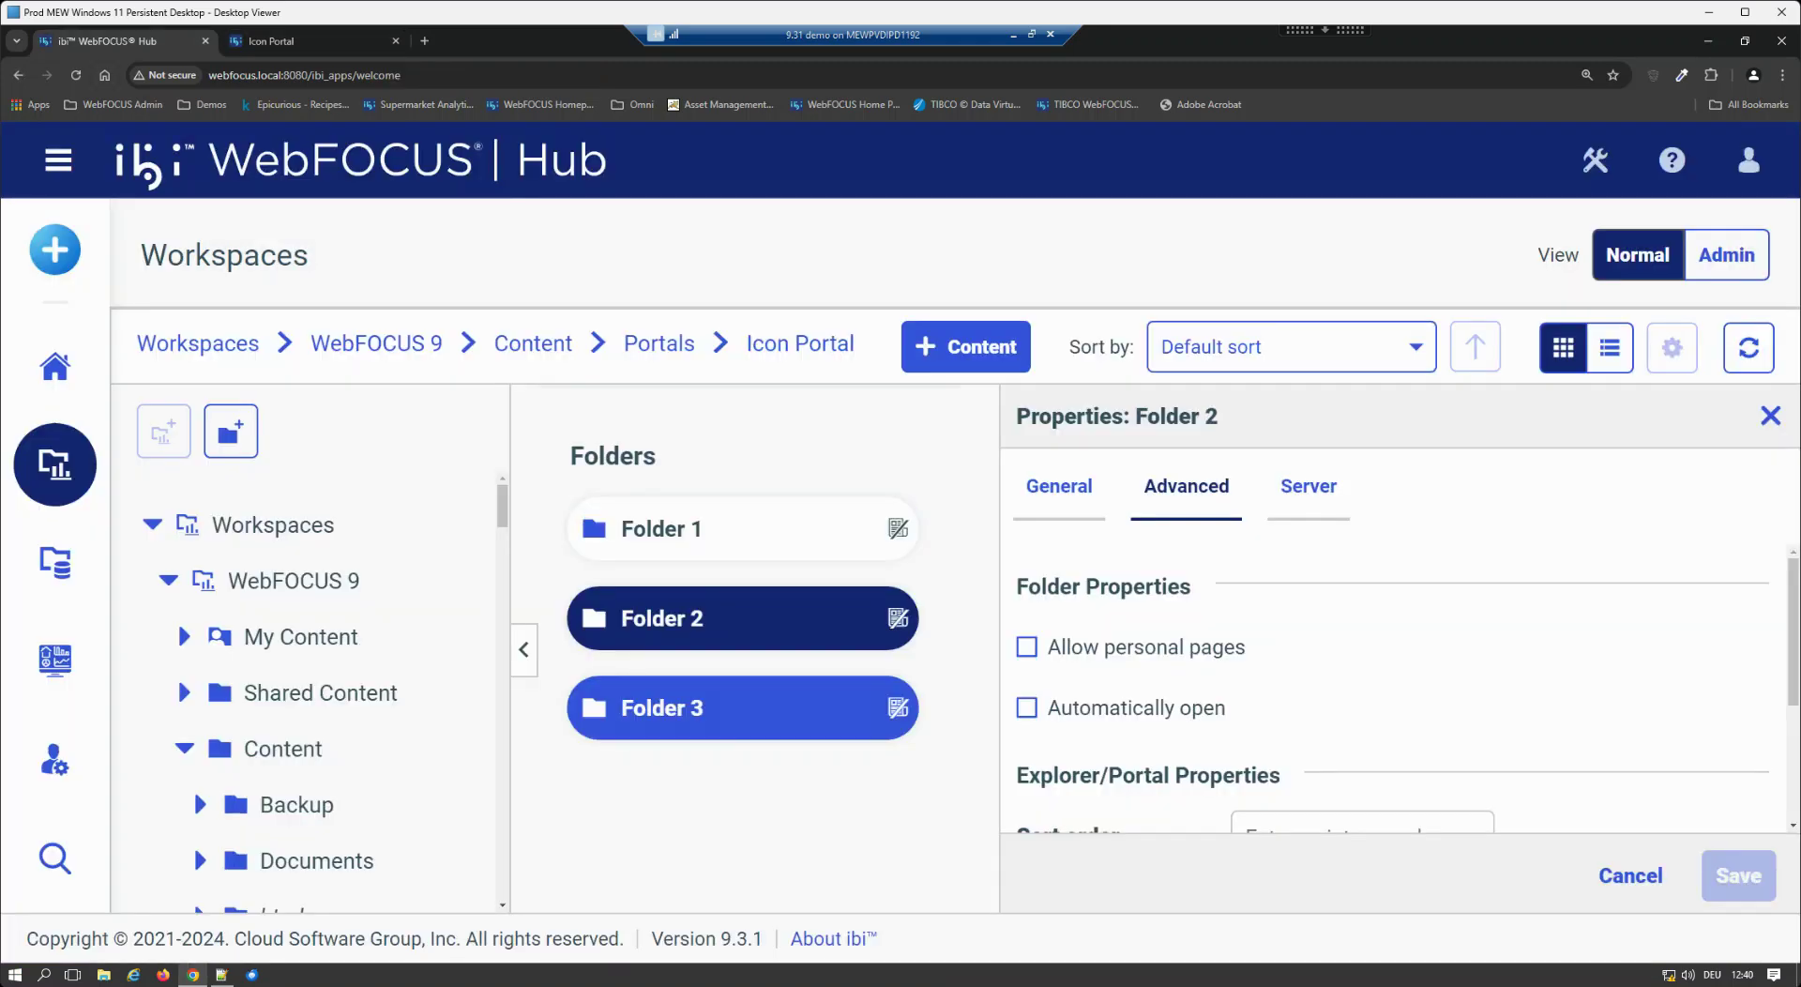
click(742, 708)
scroll(1290, 739, down, 3)
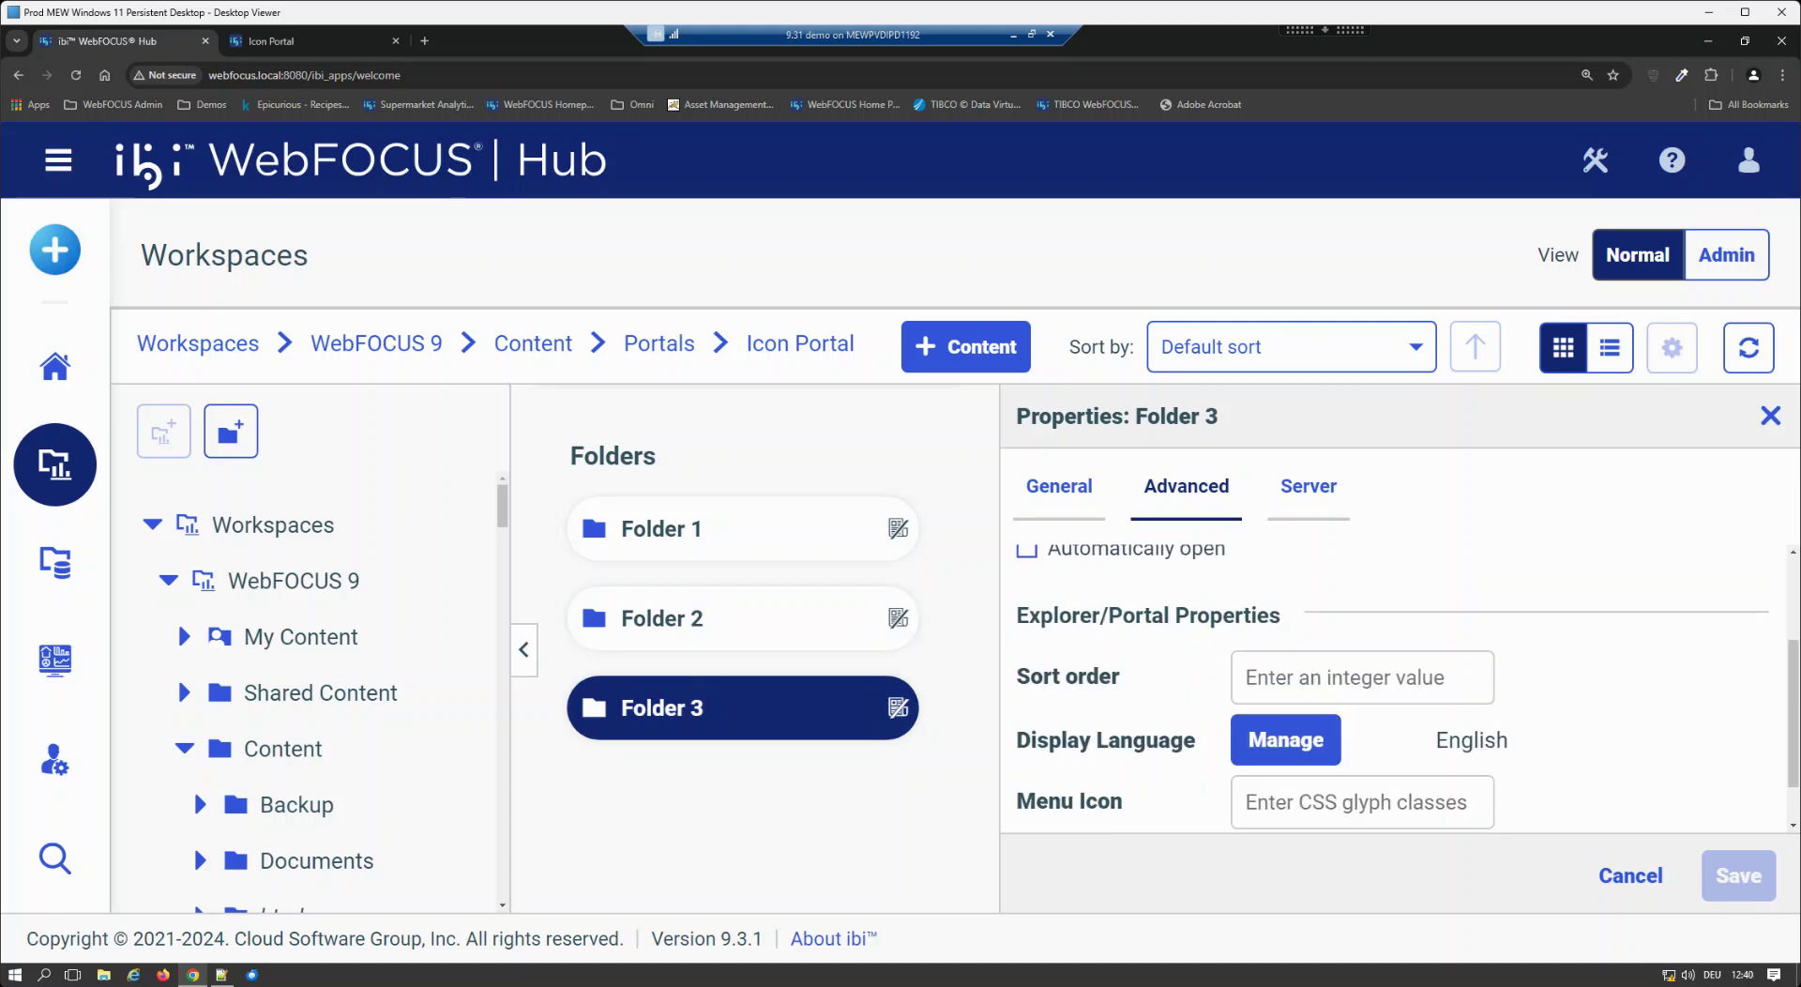
click(1312, 739)
key(ctrl+v)
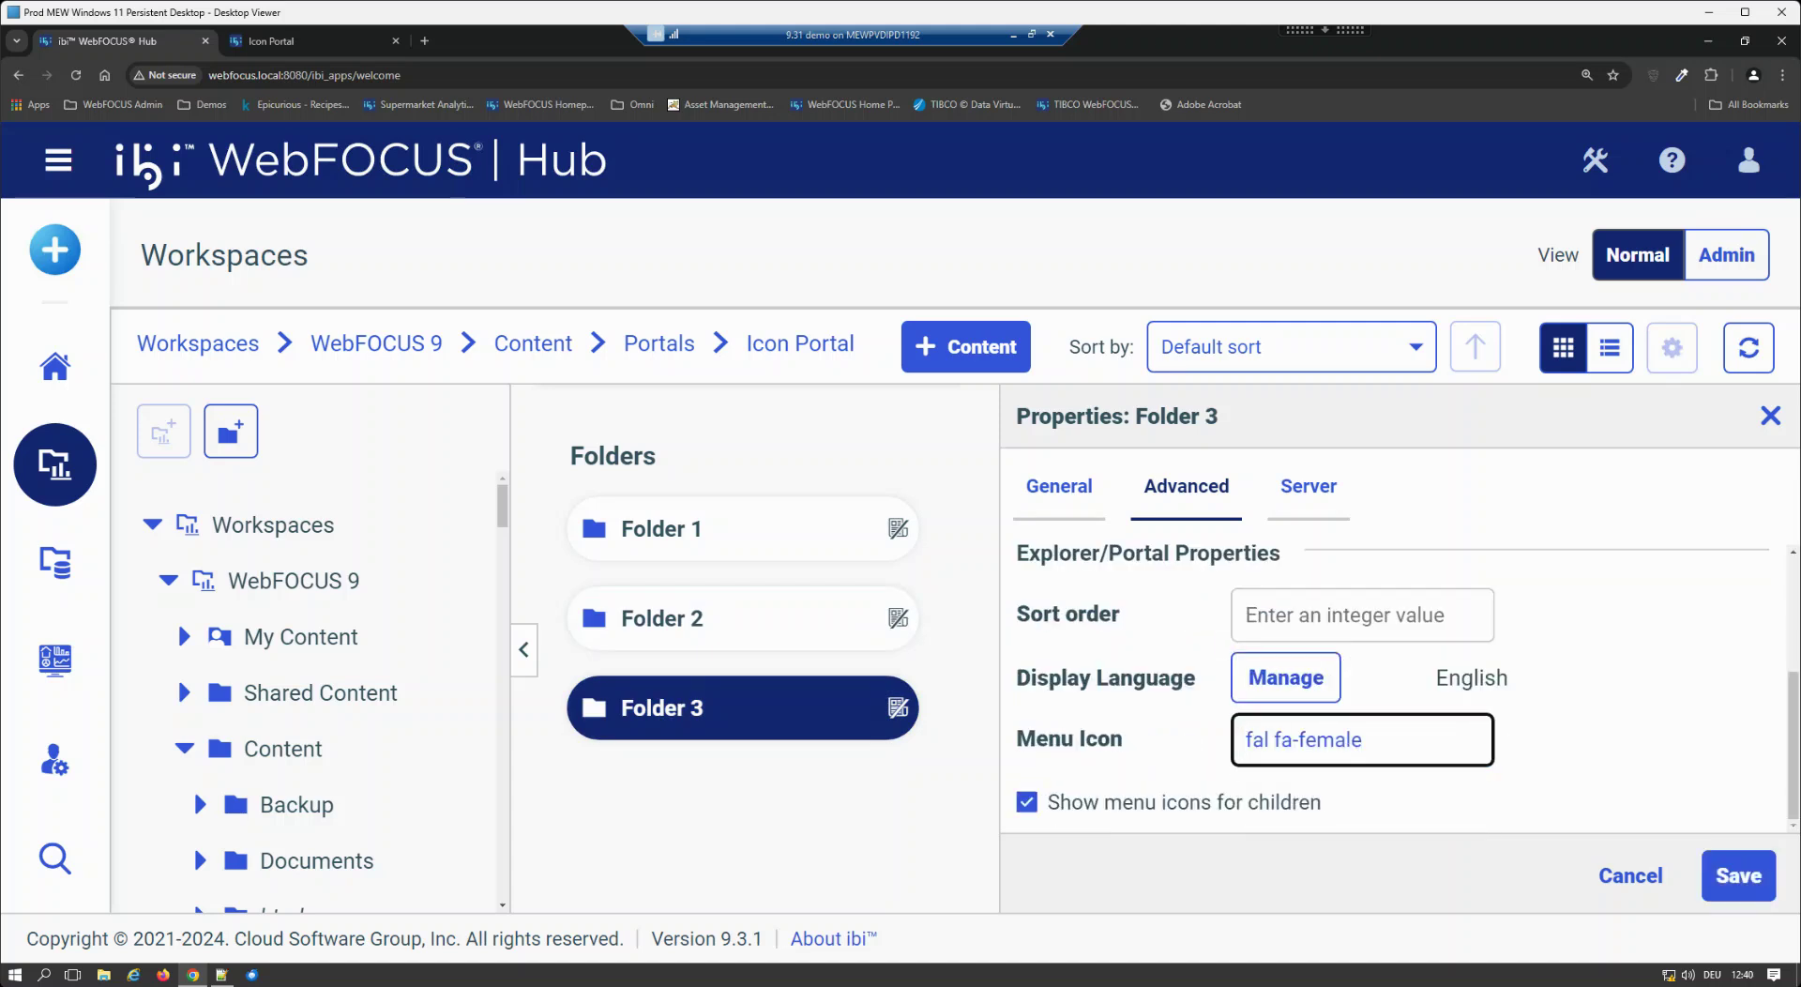
click(1737, 875)
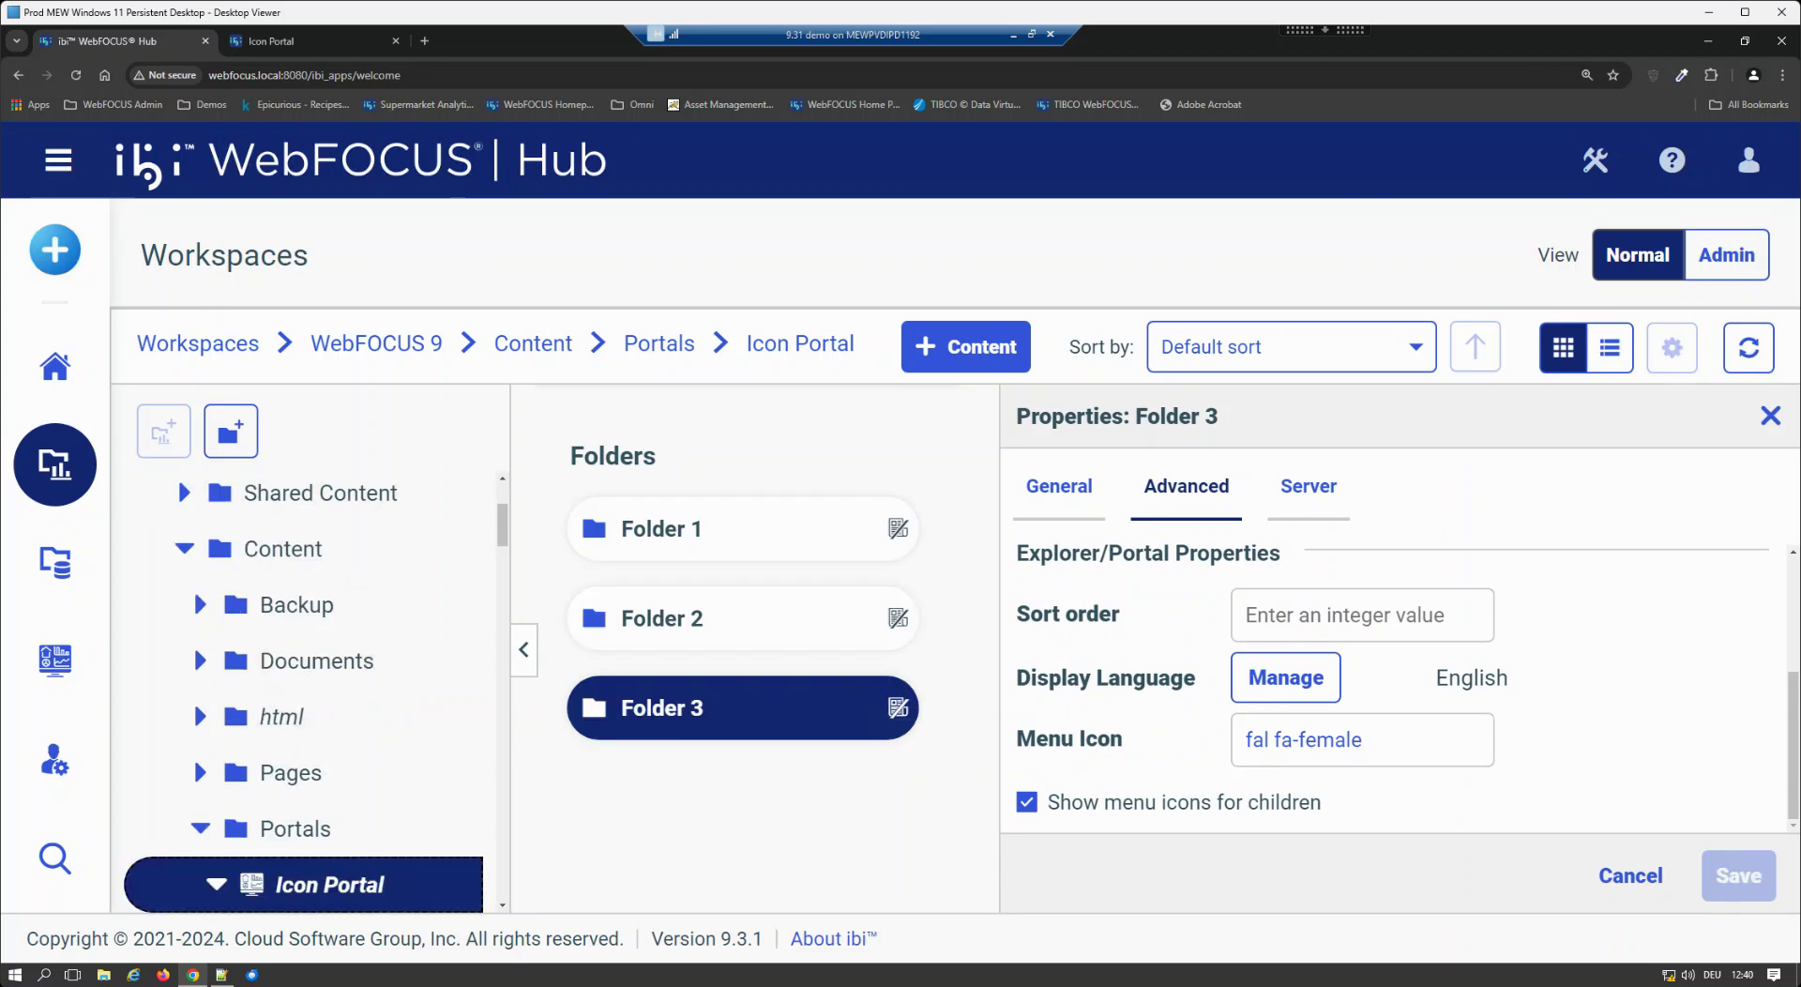
Reload the Icon Portal page to check Folder 3's menu icon.
click(310, 41)
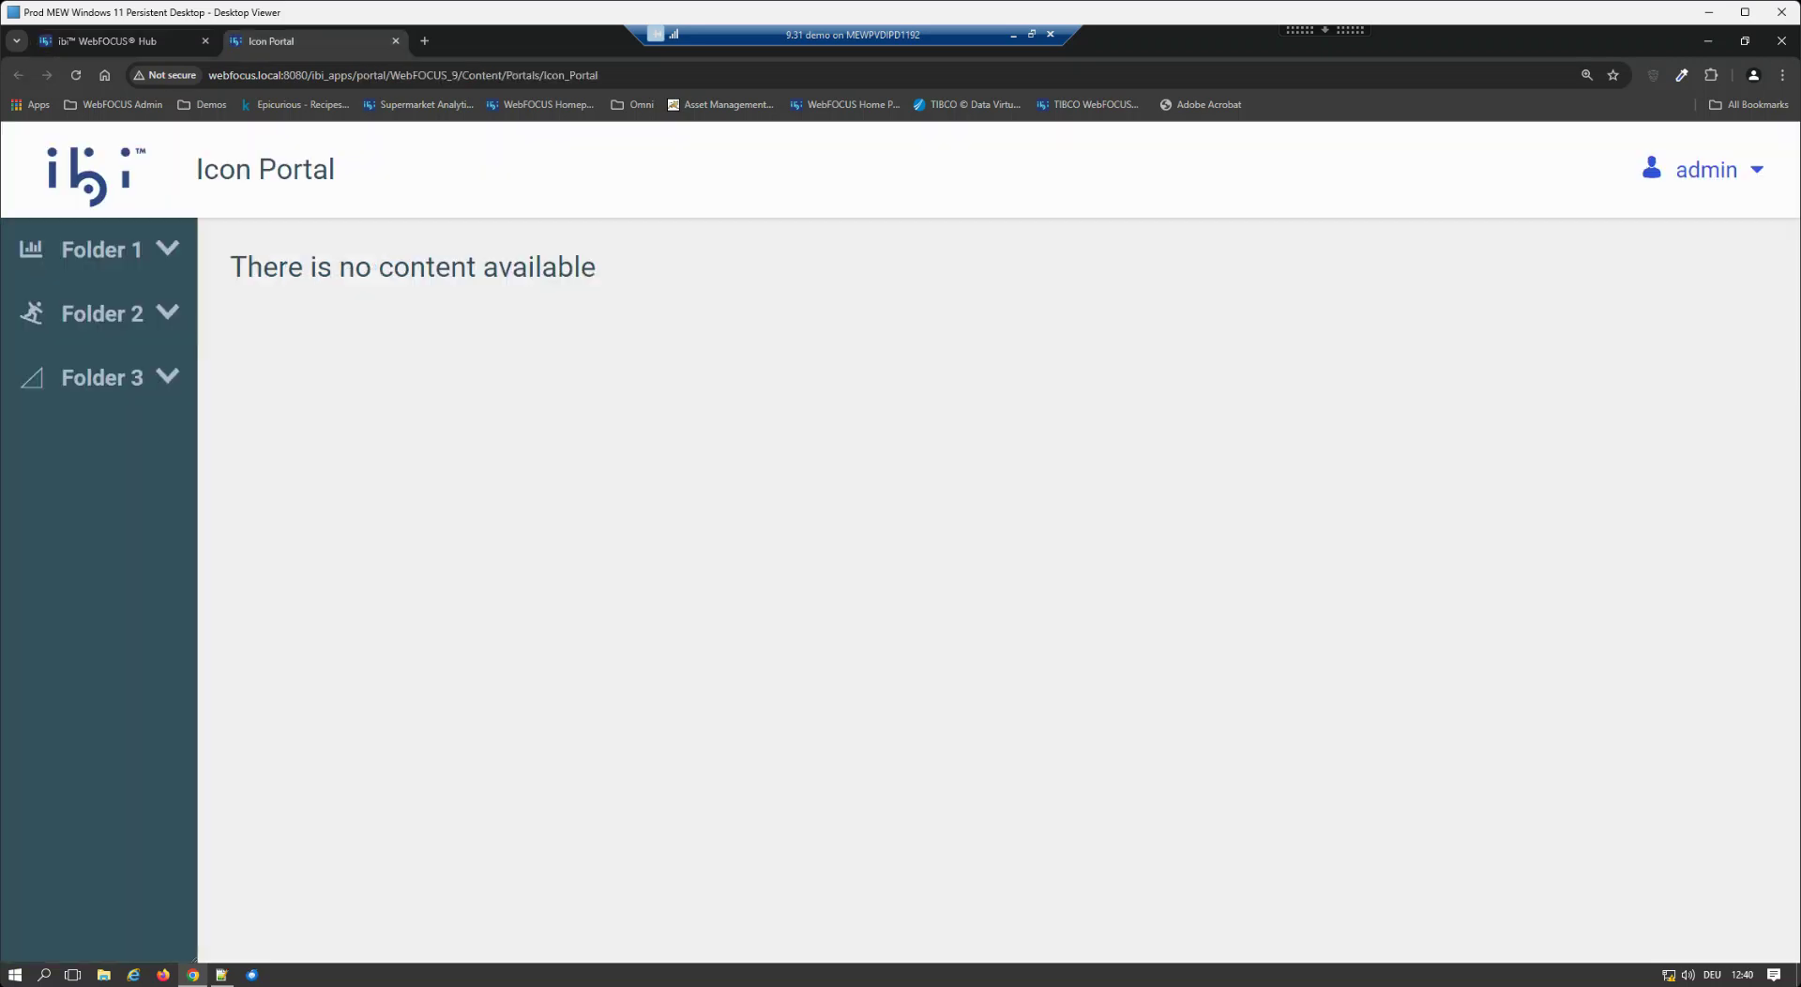
click(657, 75)
key(Return)
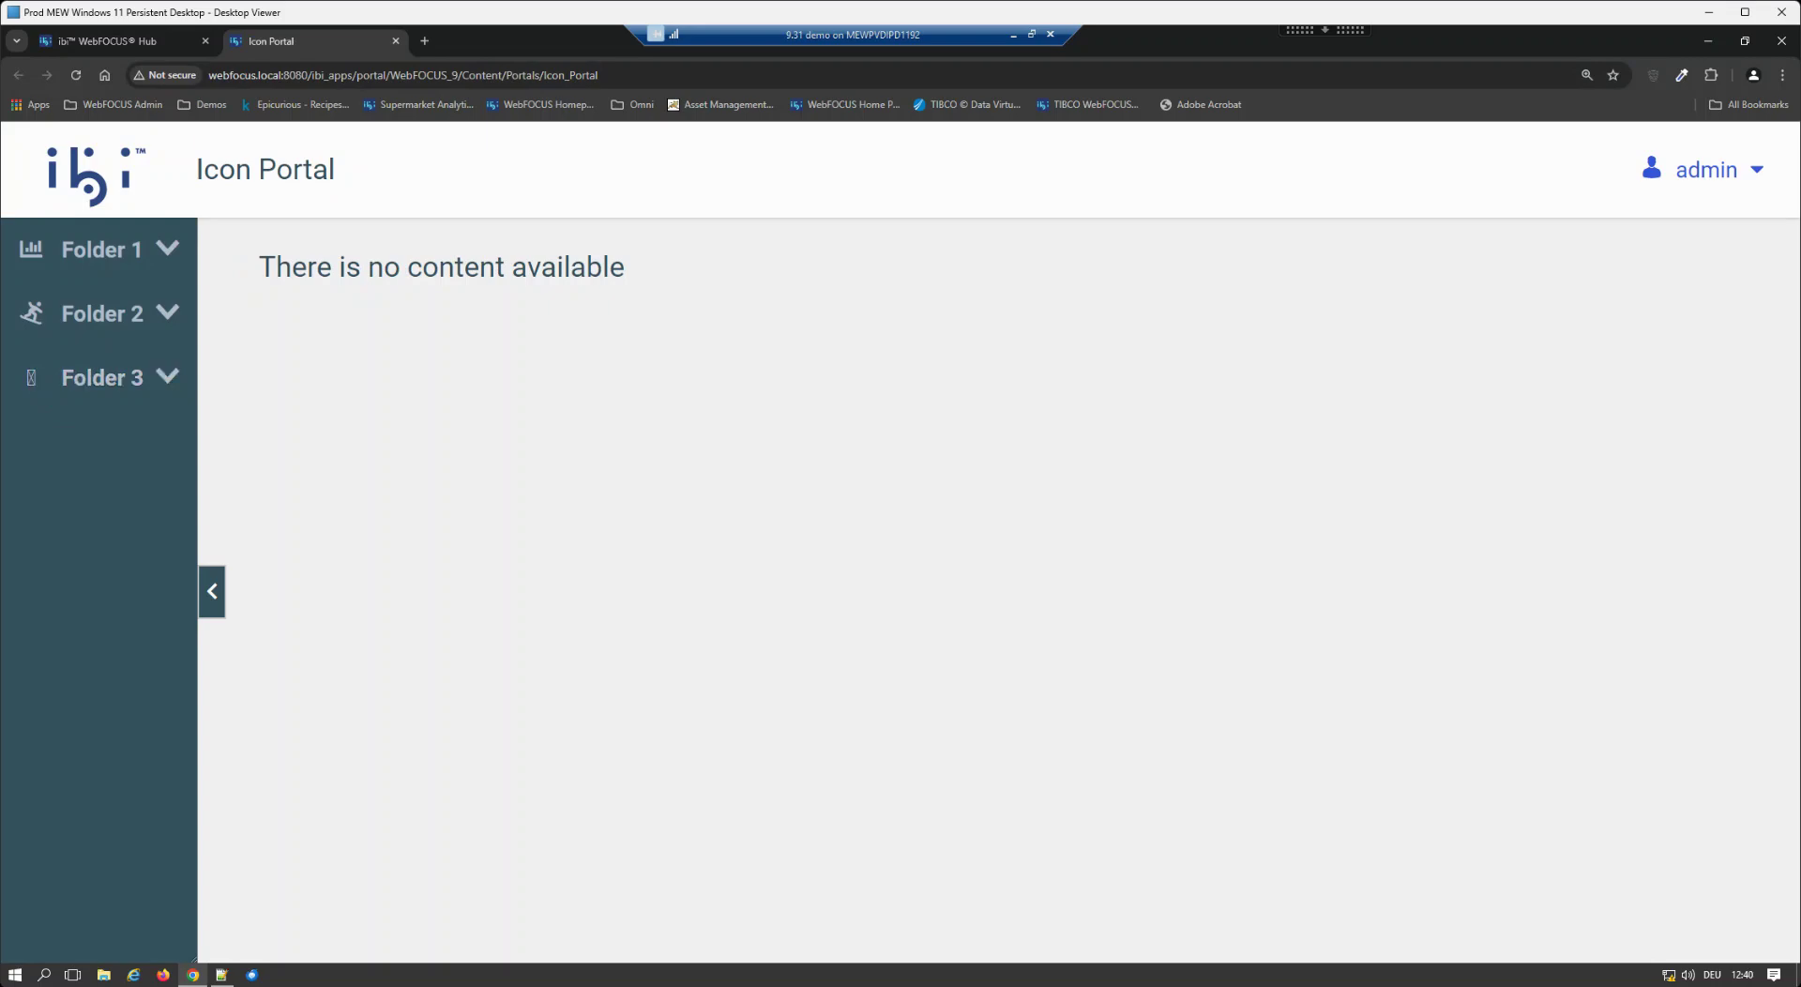
Look up the Regular style class of the female icon on the Font Awesome site, and return to Folder 3's properties.
click(103, 41)
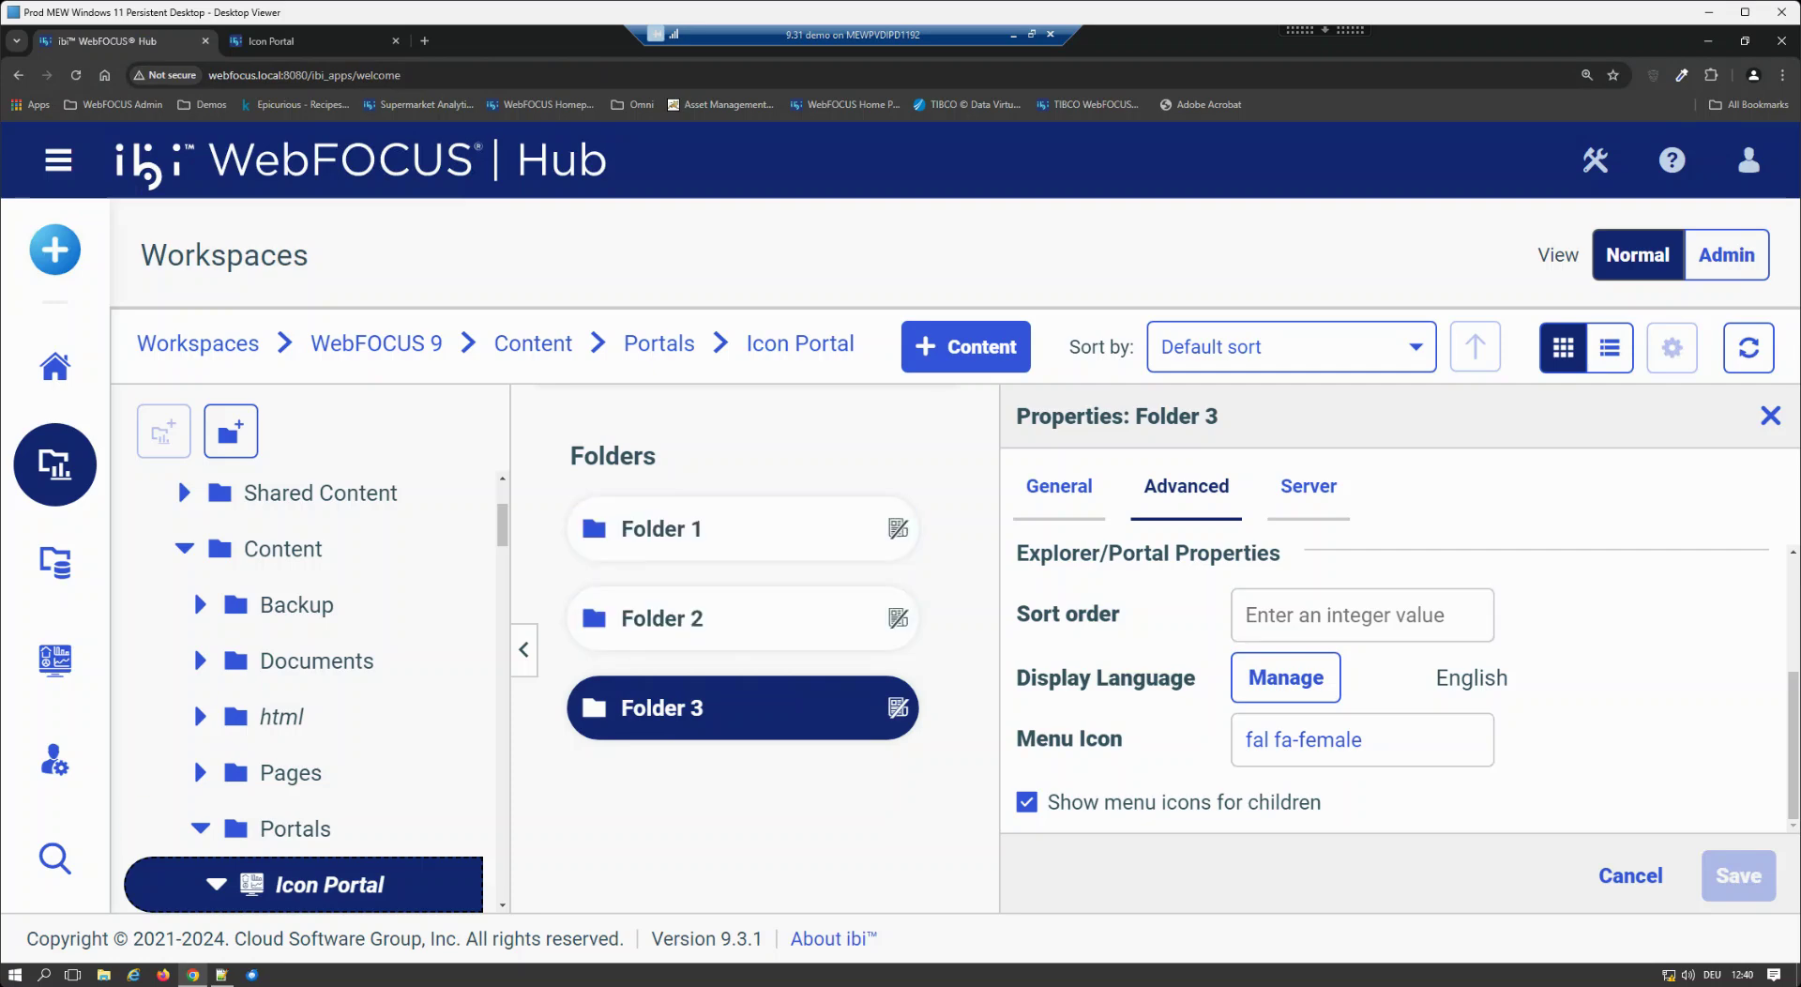
click(1013, 34)
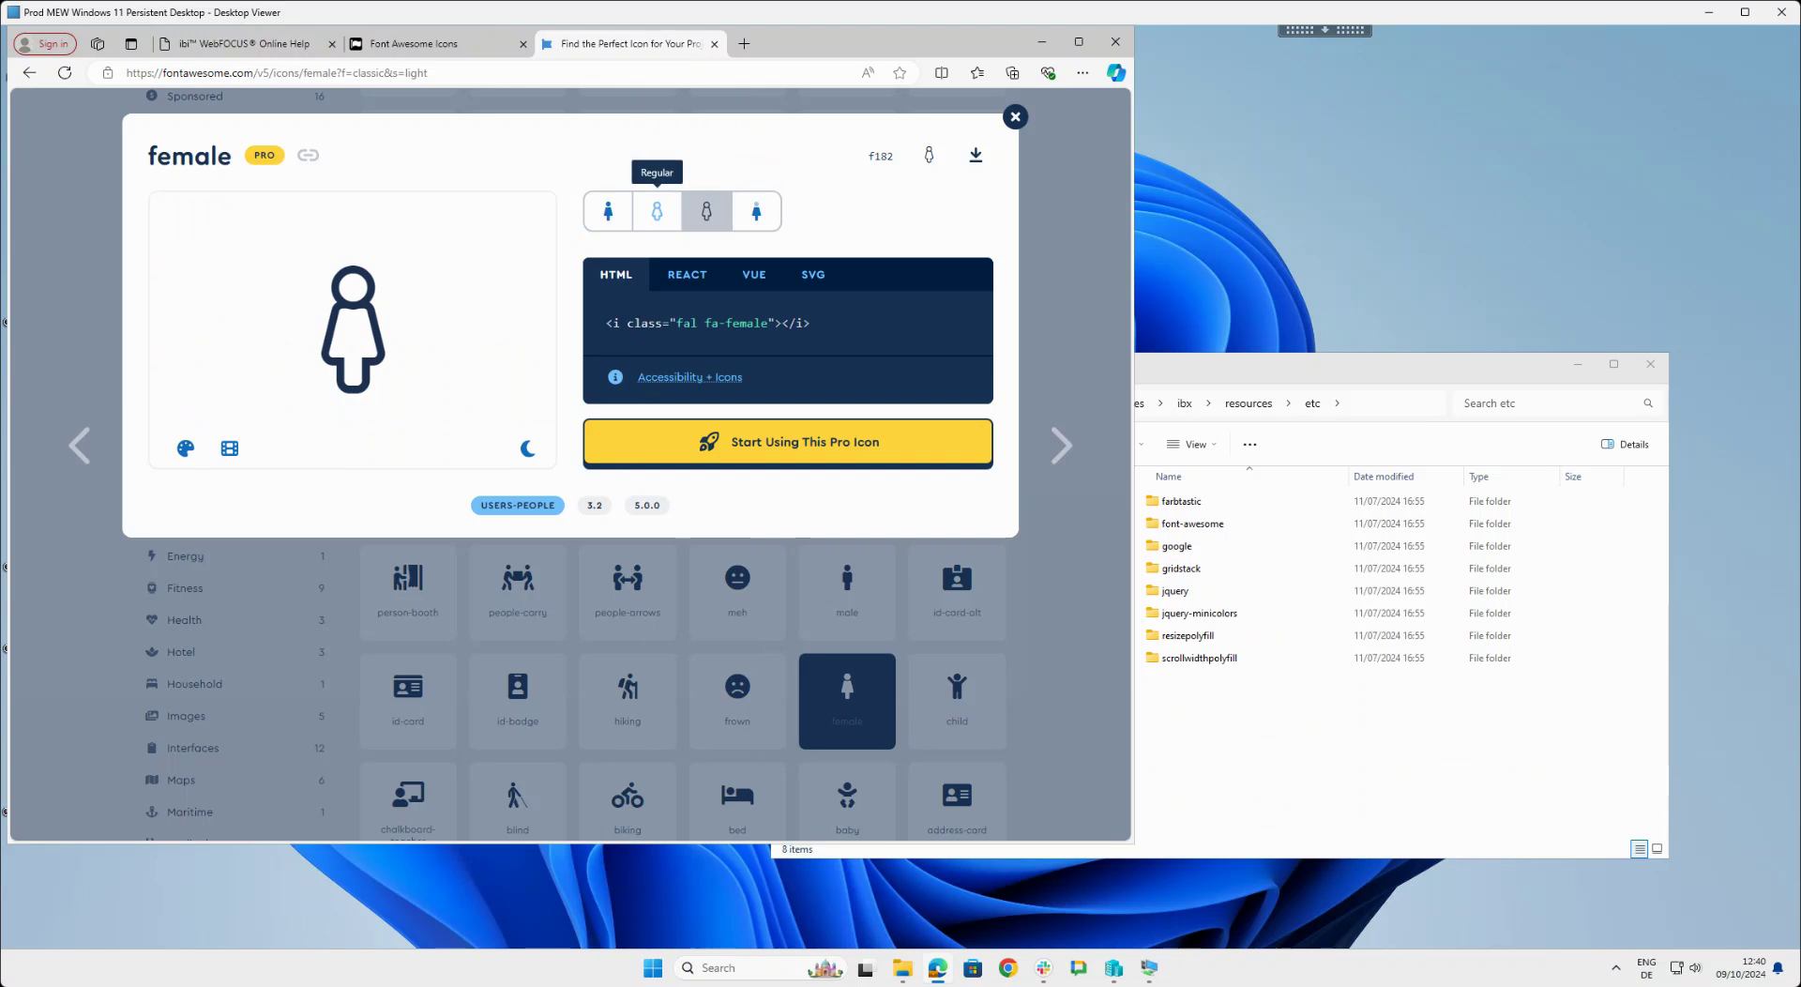
click(657, 211)
click(608, 211)
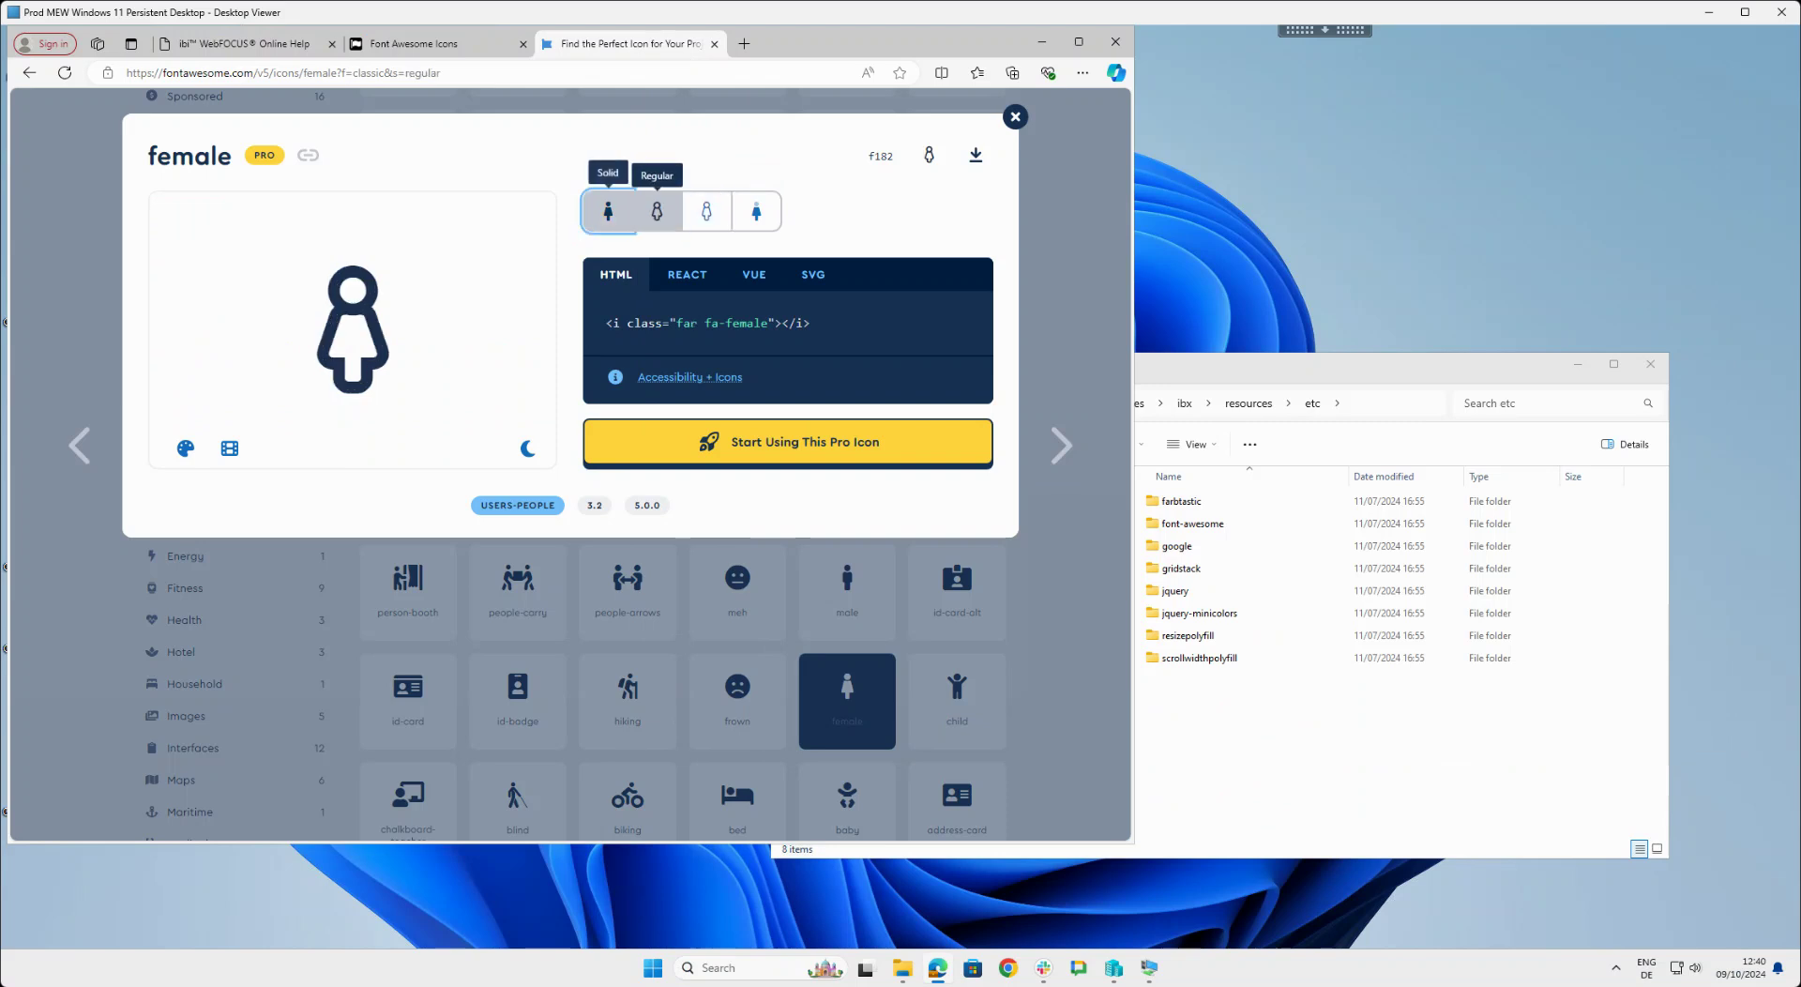
click(657, 211)
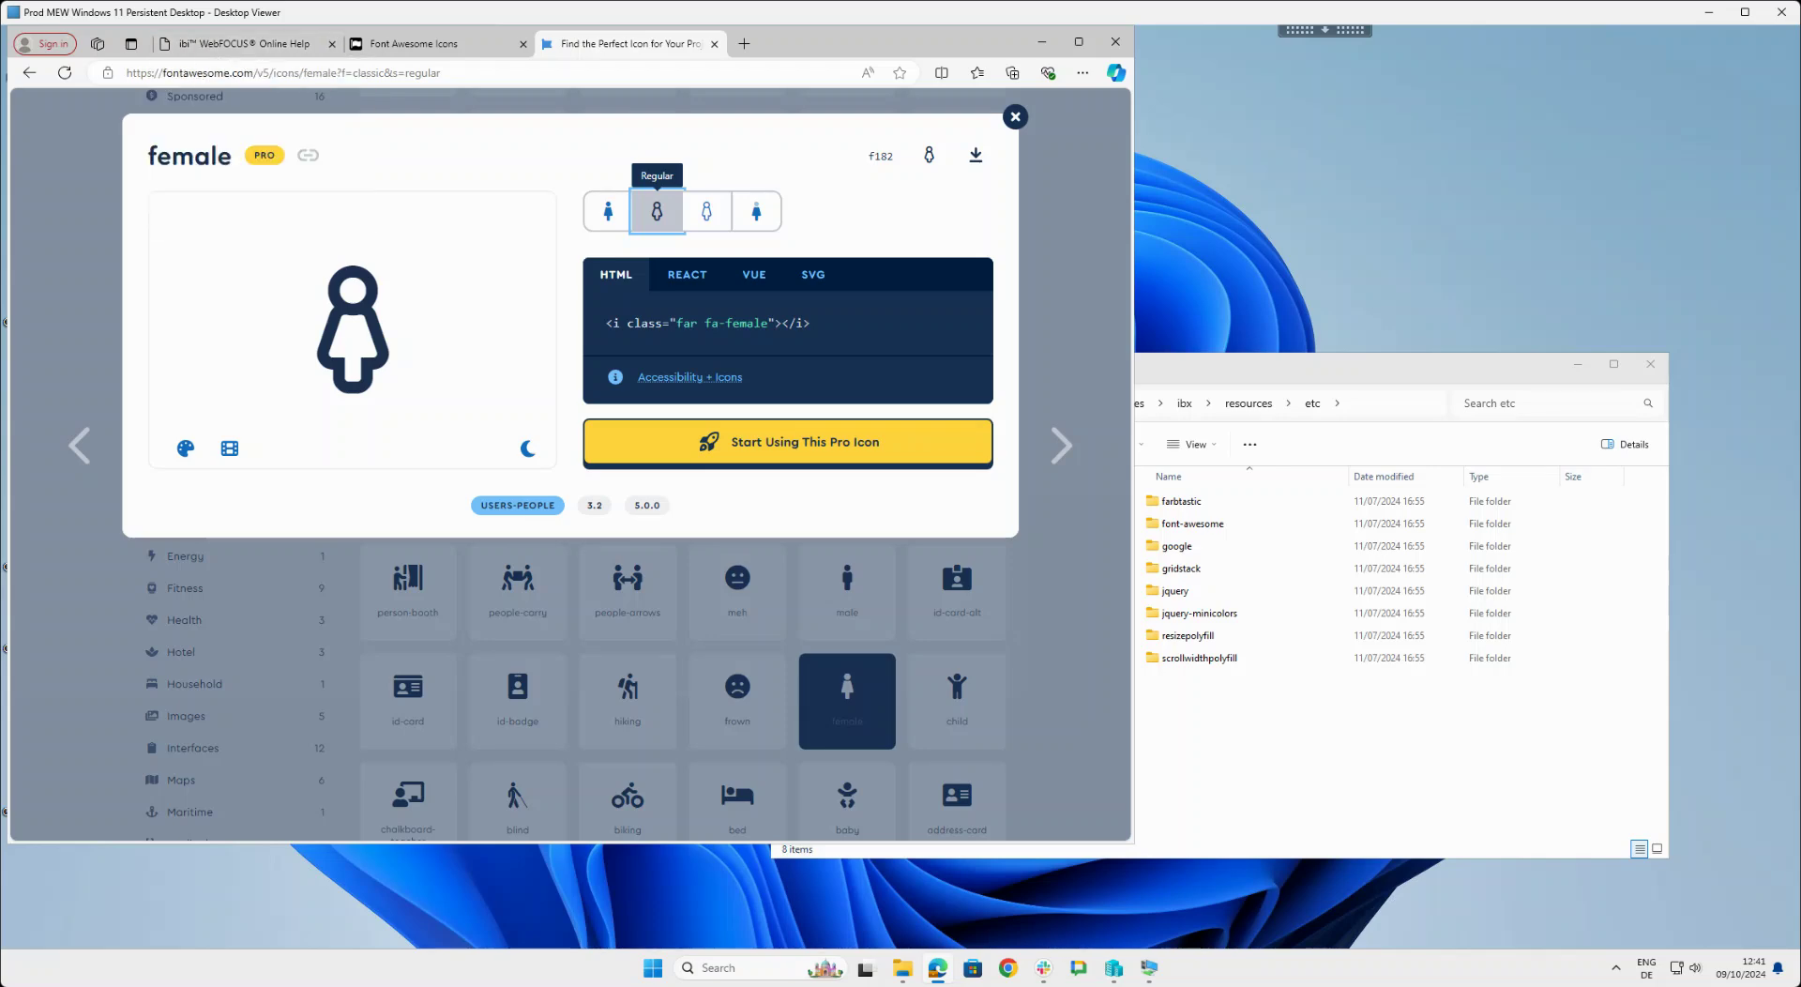
click(1113, 967)
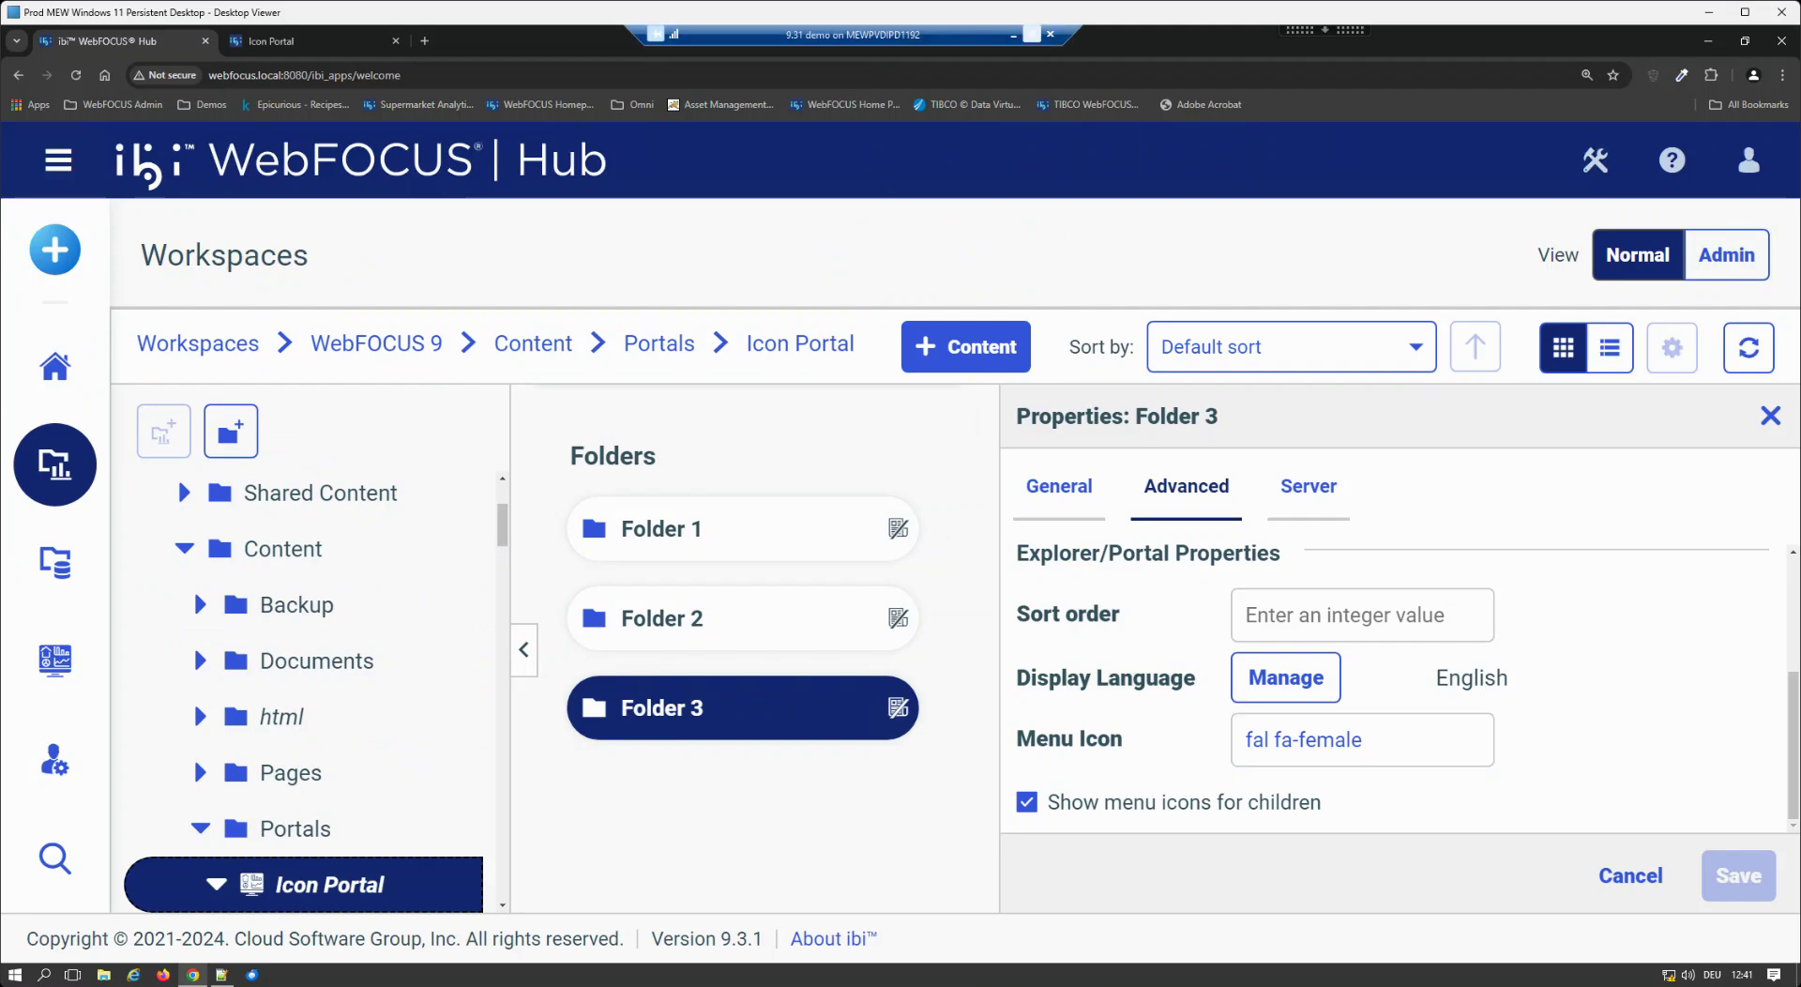
click(1013, 35)
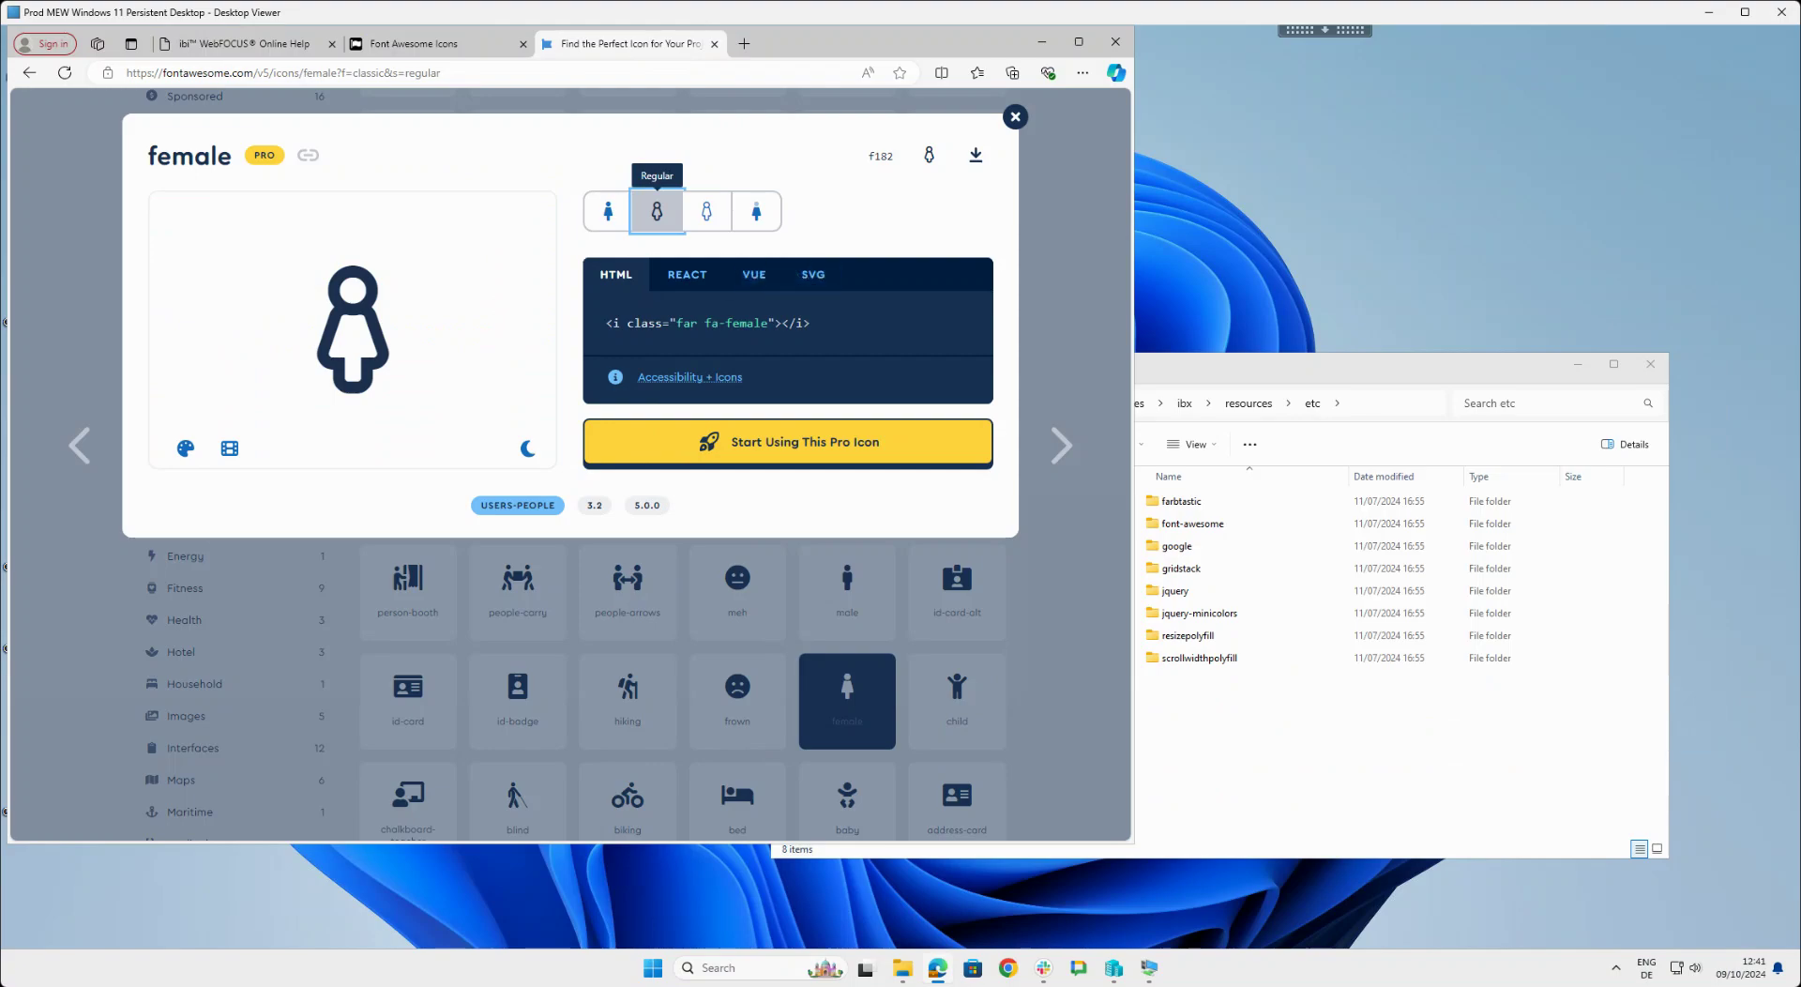
click(1148, 968)
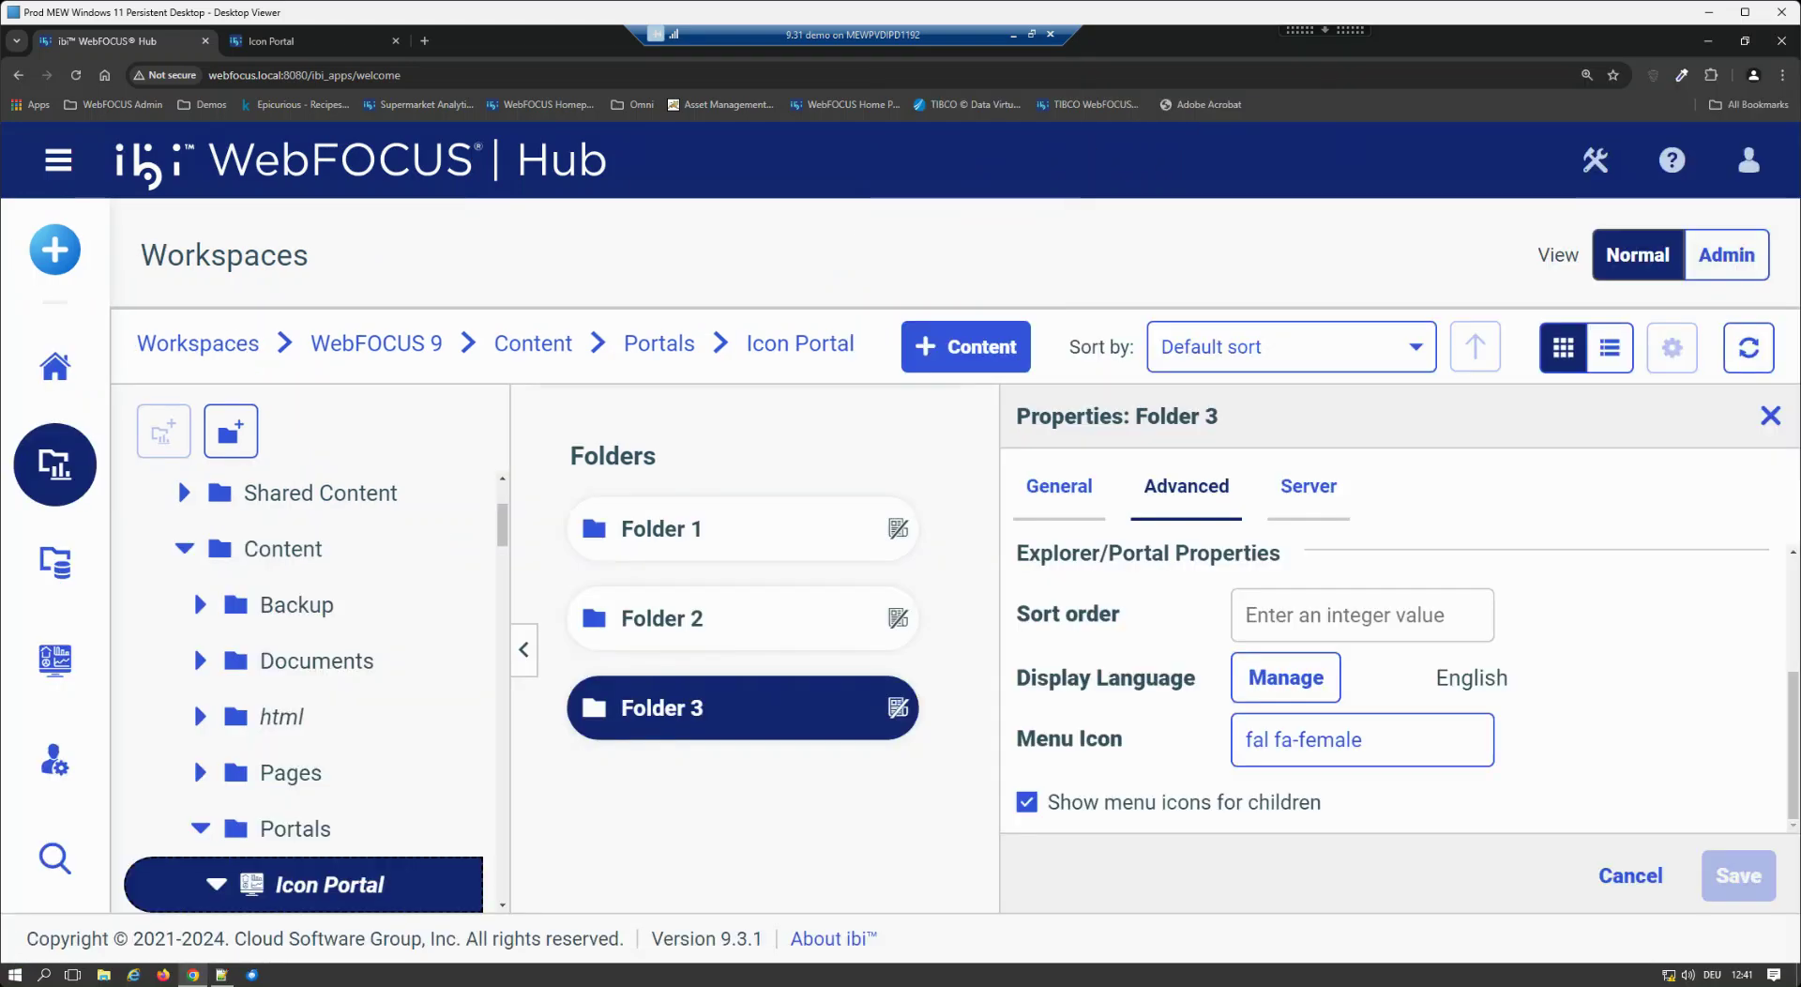
Change Folder 3's Menu Icon to far fa-female, save it, and reload the Icon Portal page to check the icon.
click(1263, 740)
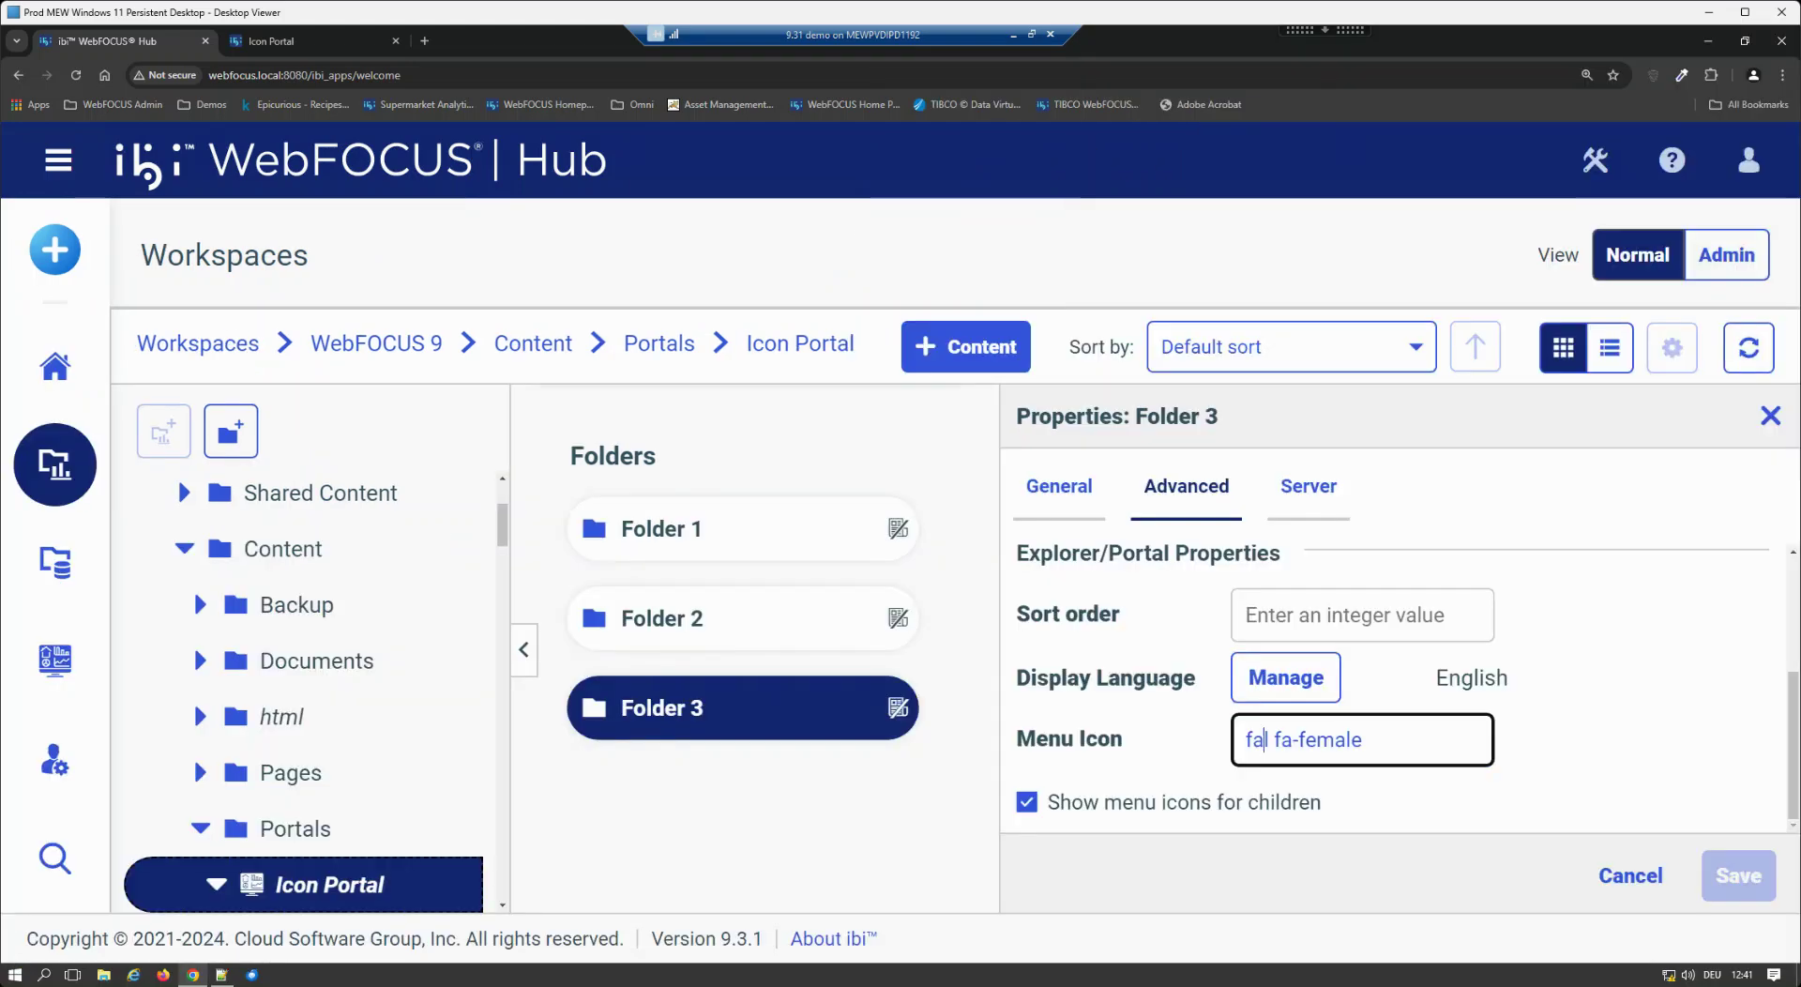
key(BackSpace)
text(r)
key(Return)
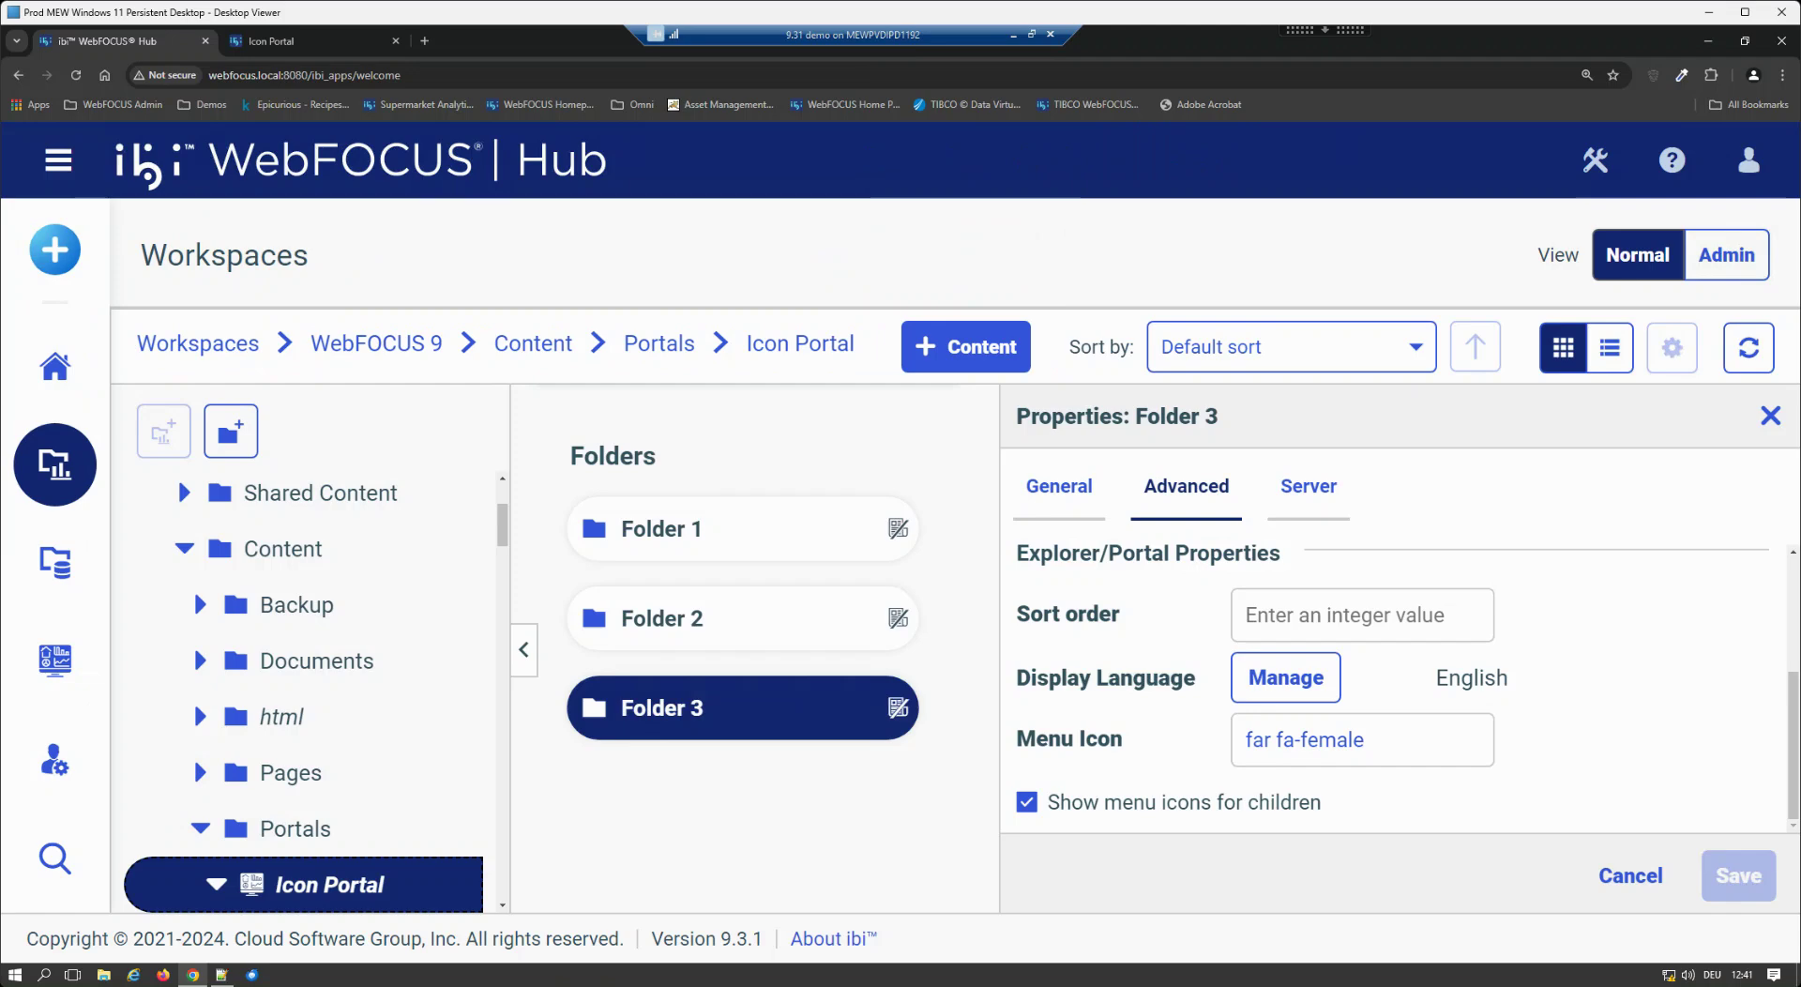
key(ctrl+Tab)
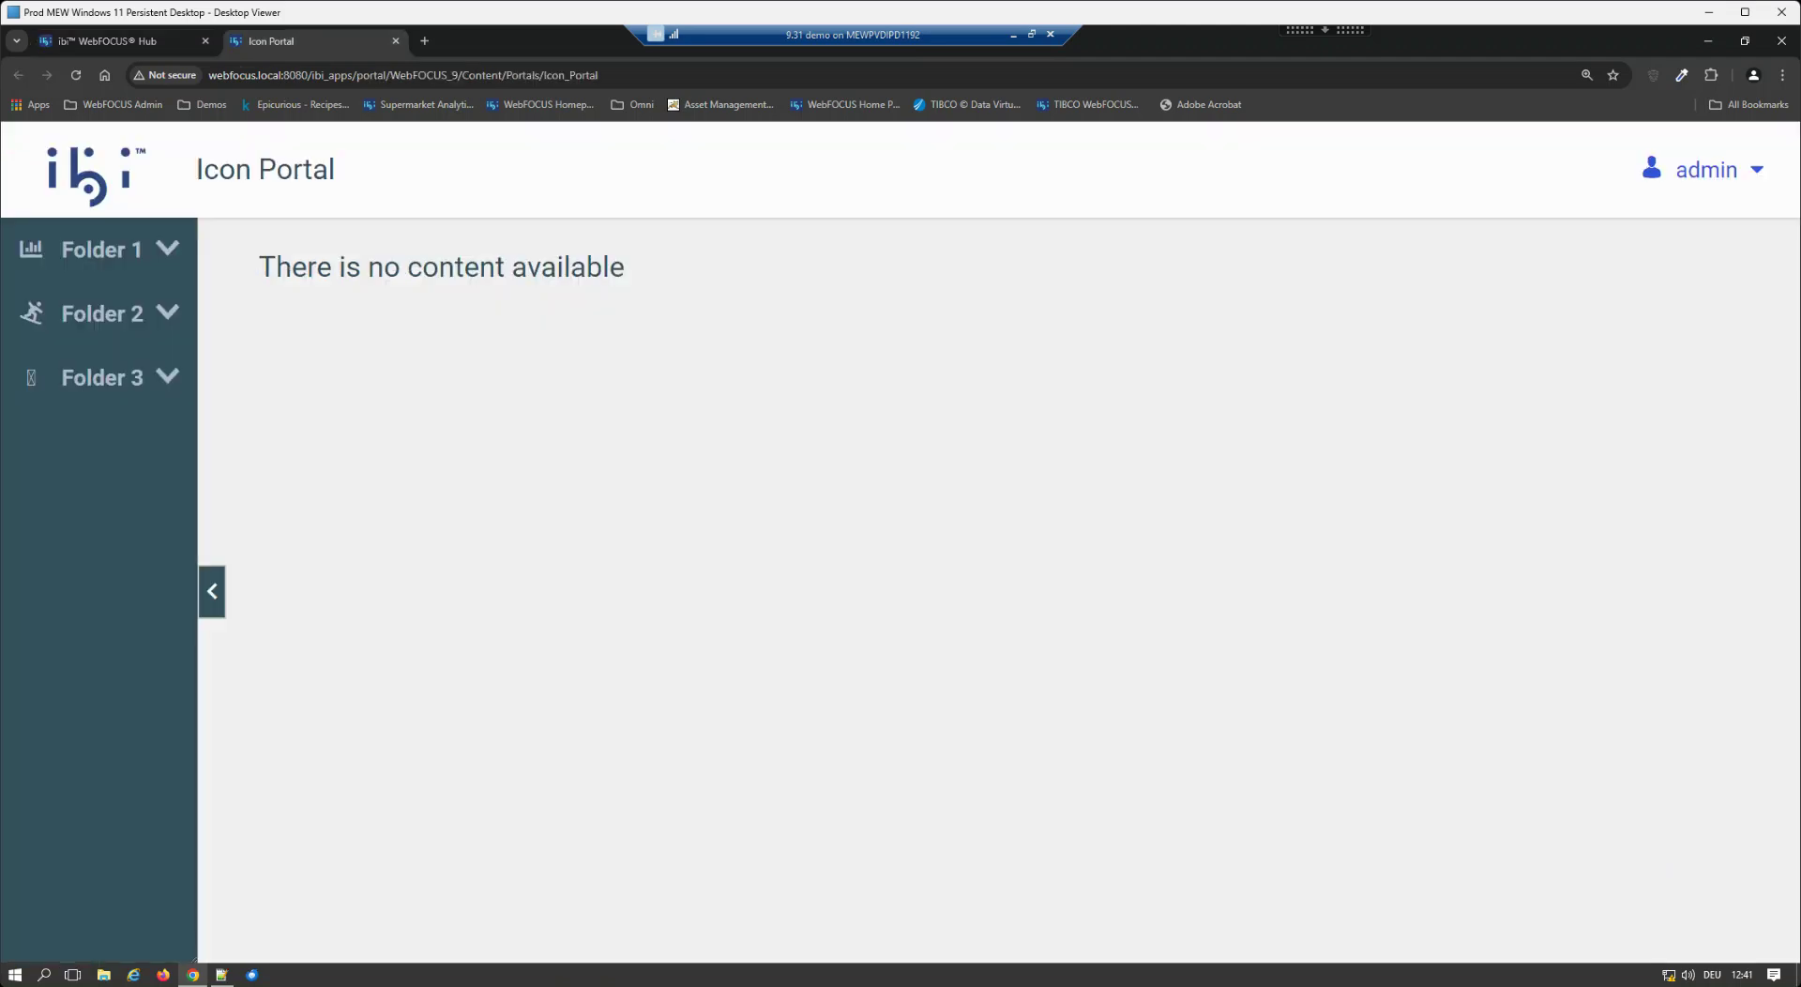
key(F5)
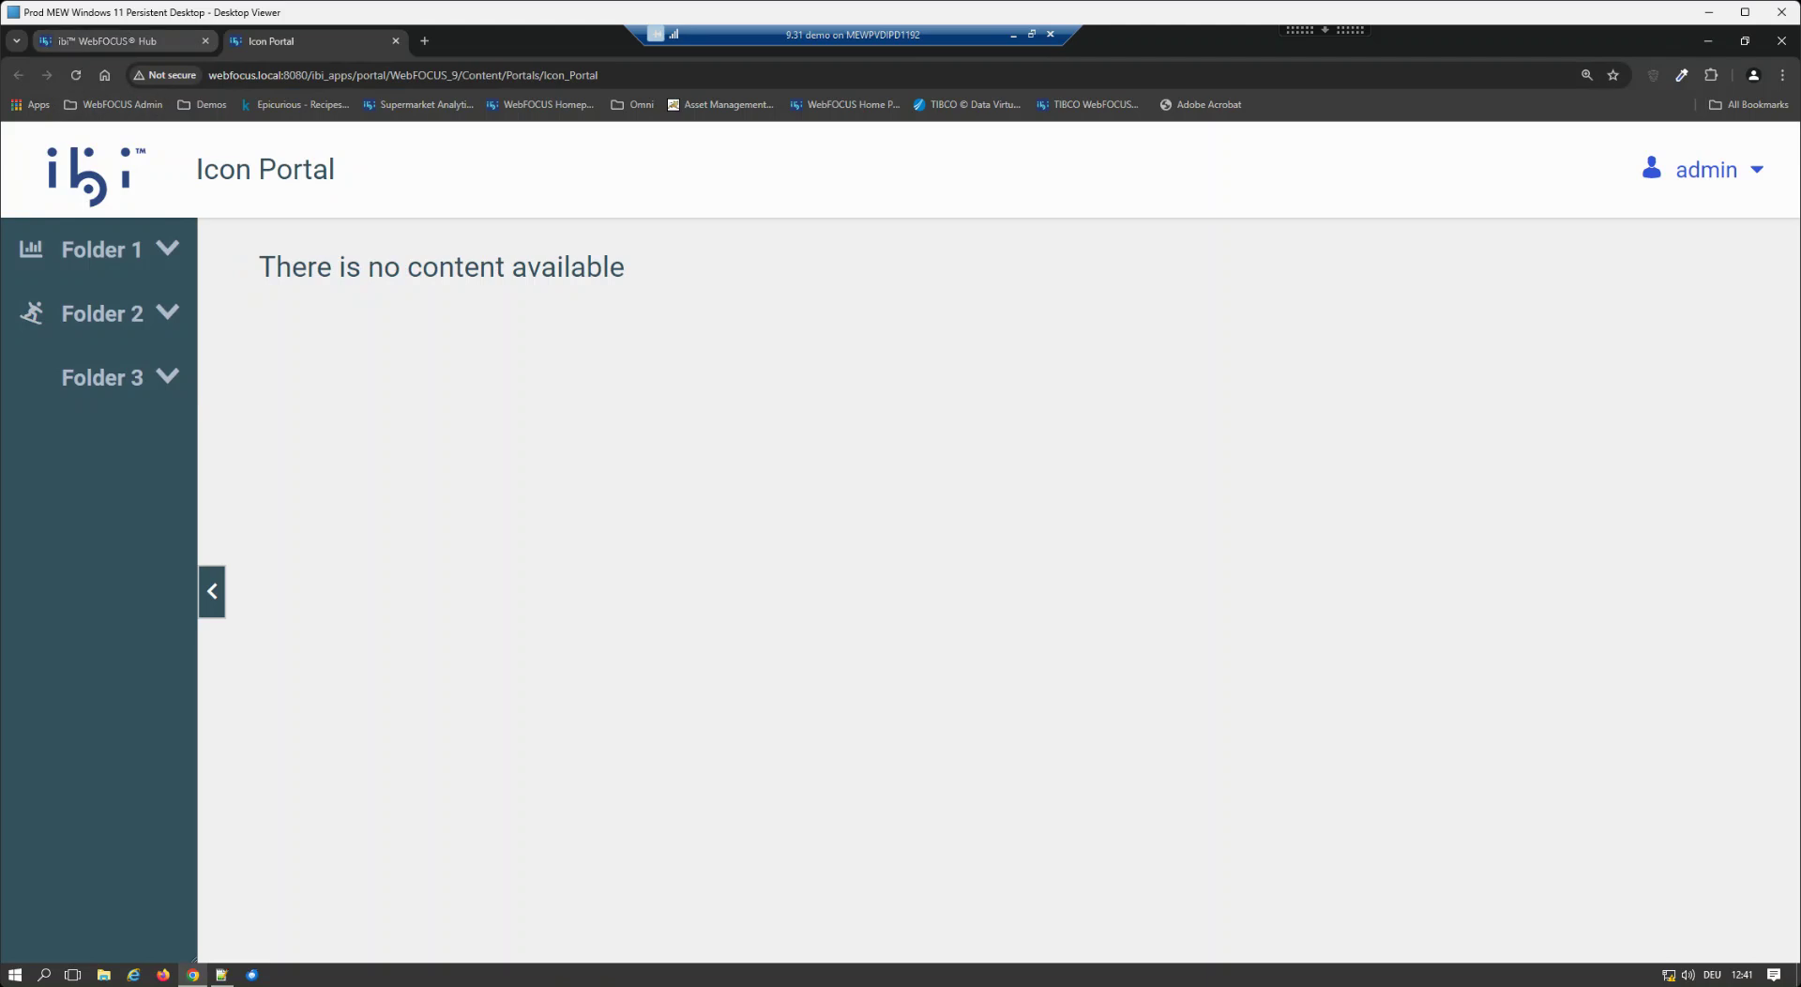
Return to the Font Awesome site, close the female icon, and search for Pie Chart without the Users & People filter.
click(112, 41)
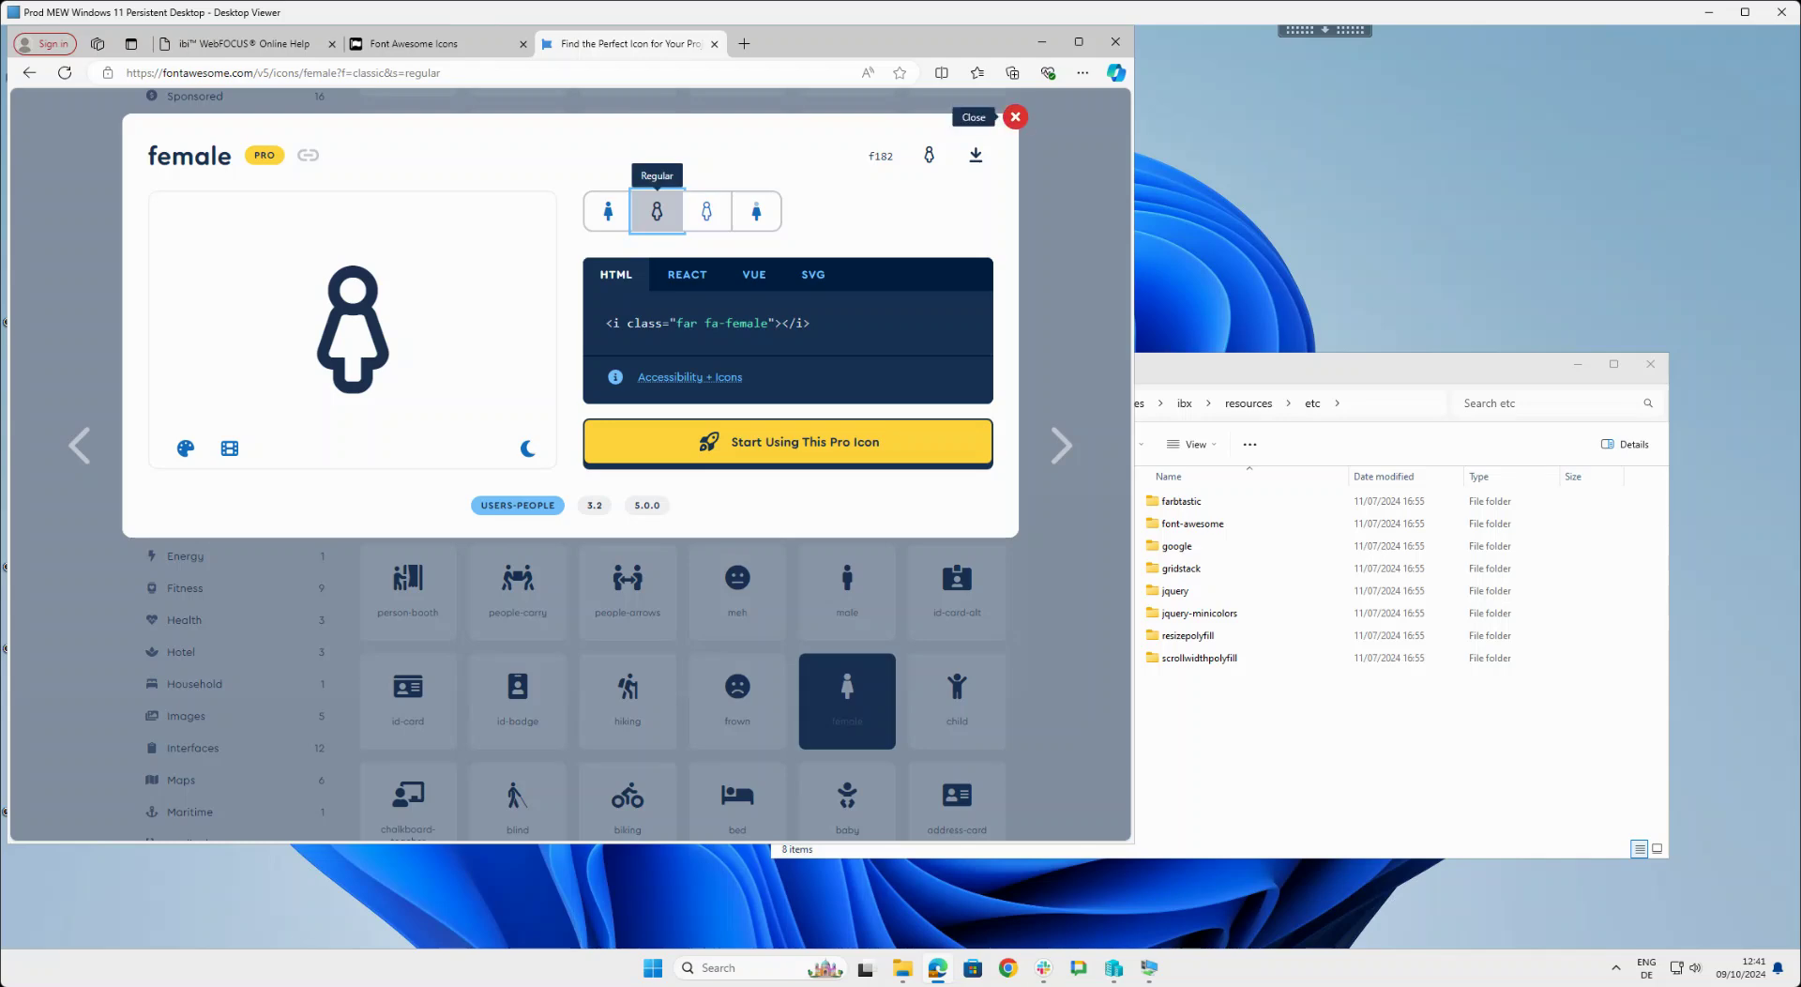
click(1015, 116)
scroll(600, 464, up, 10)
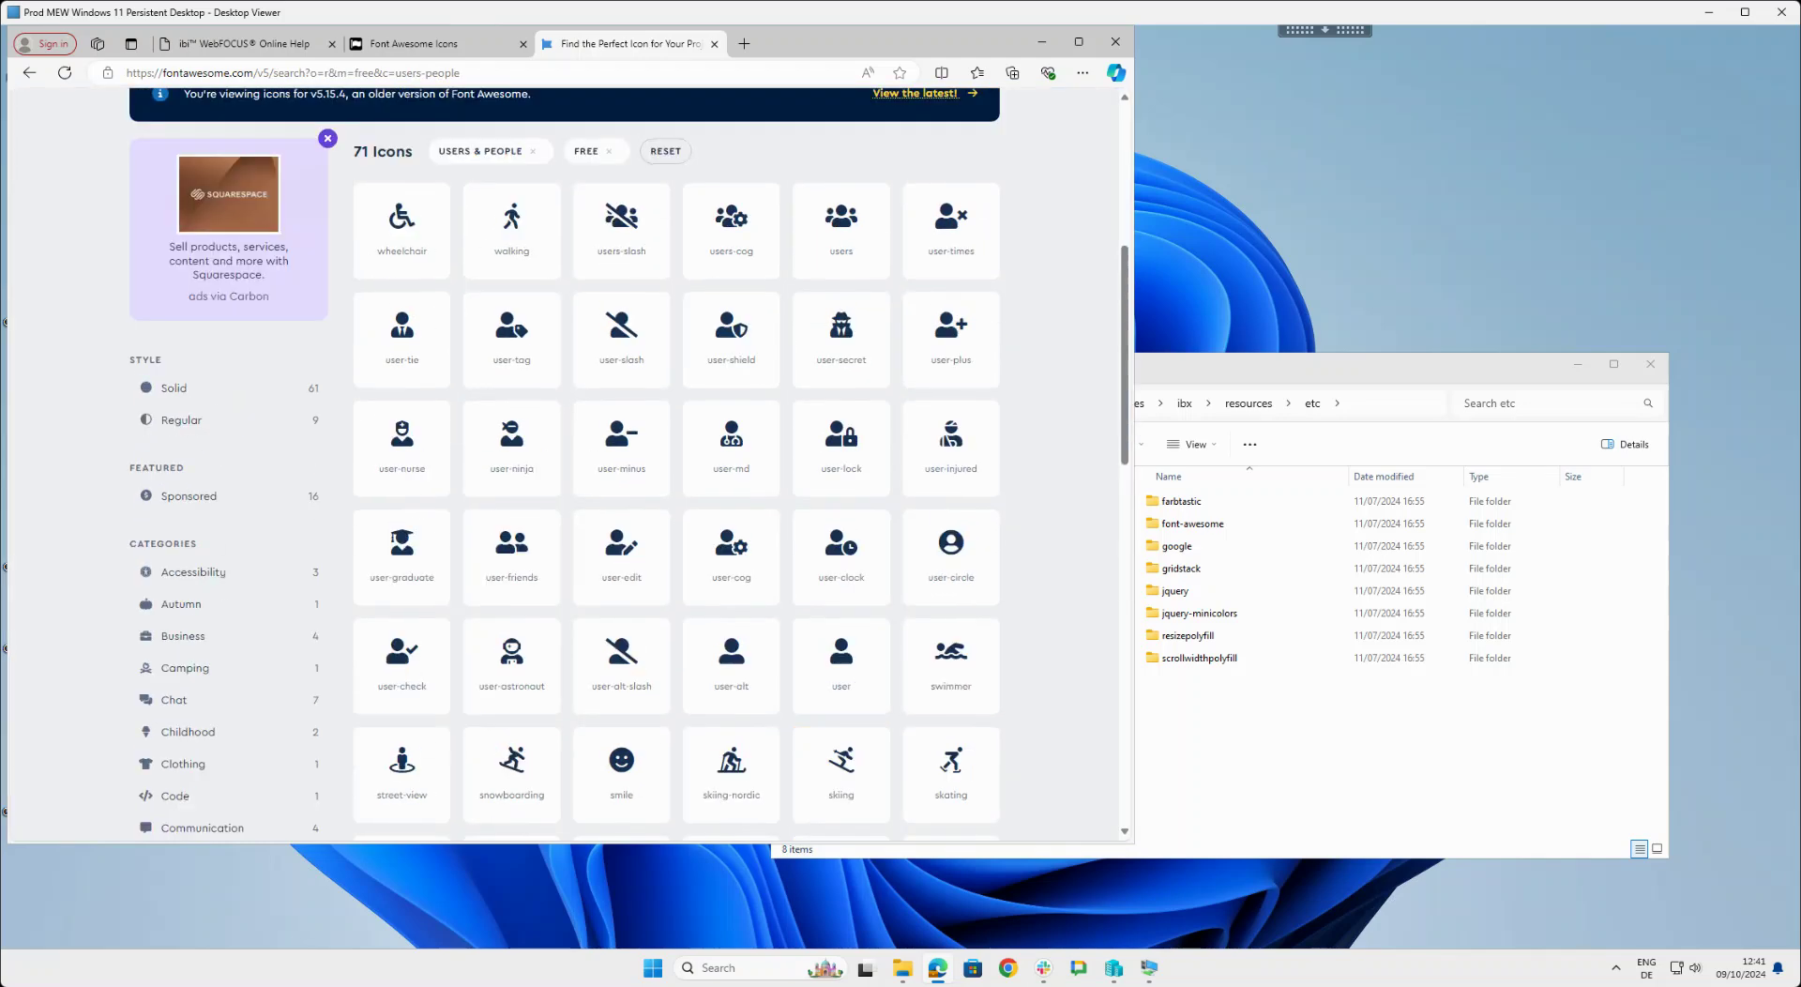
click(394, 317)
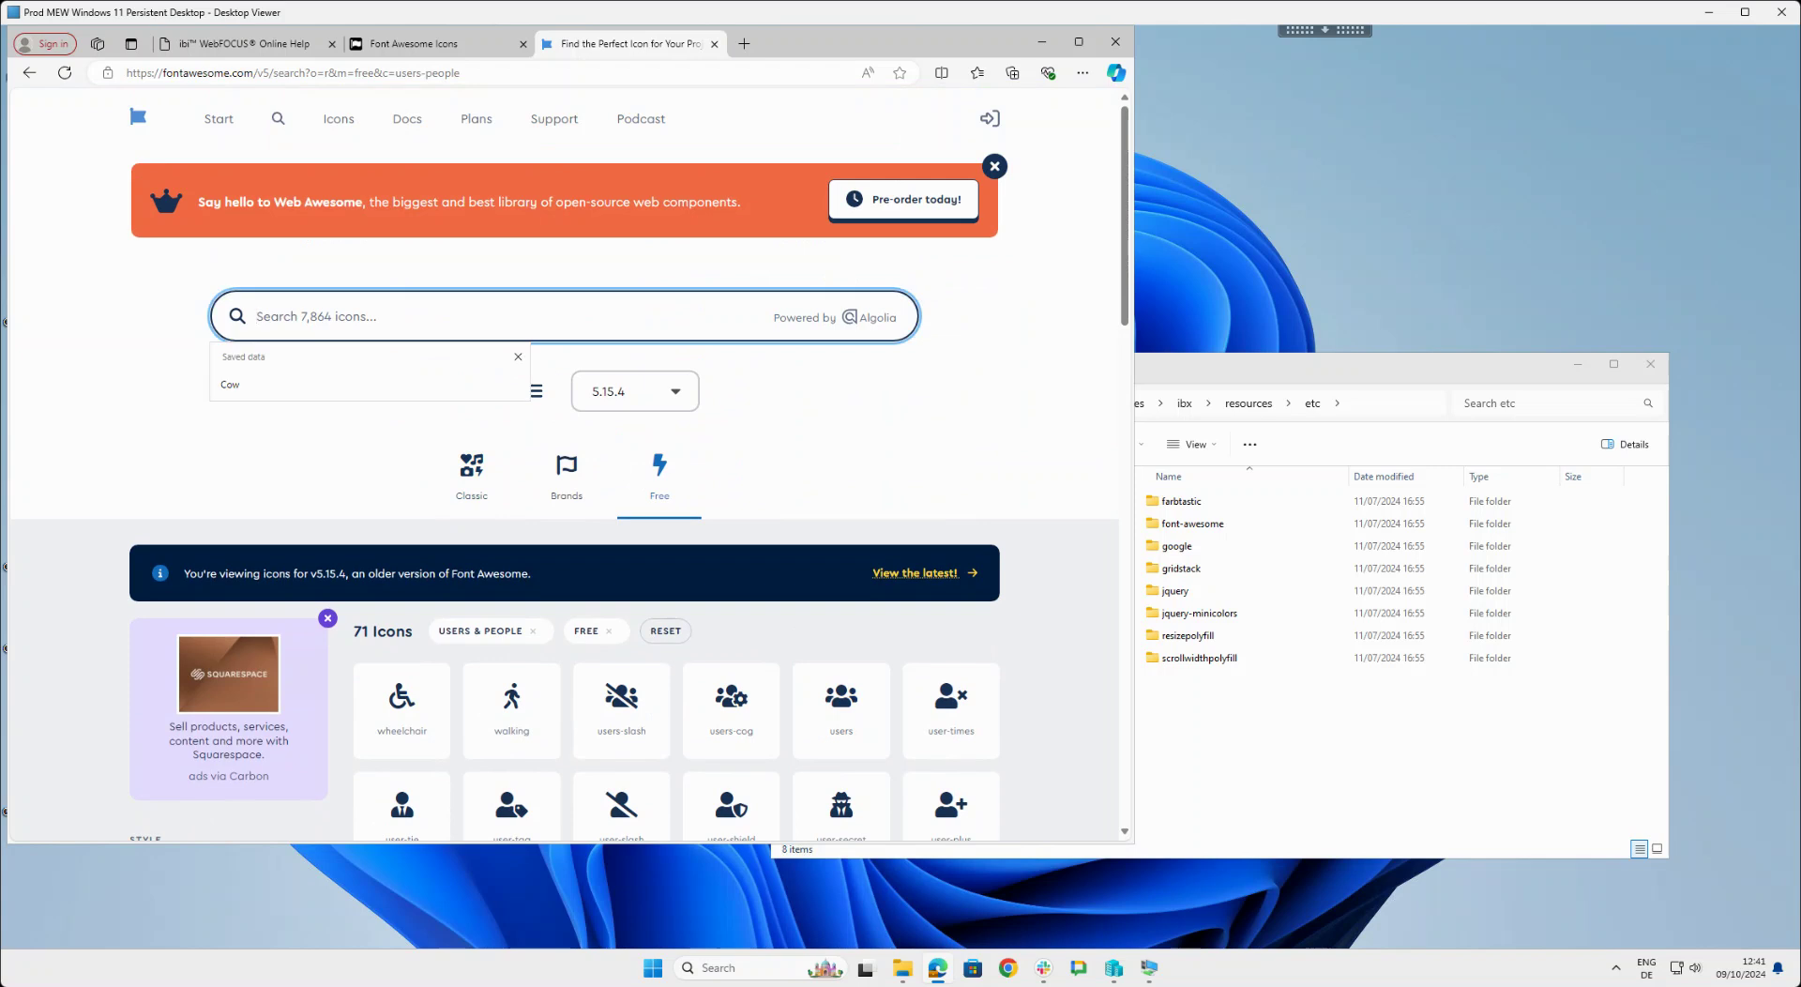
text(Pie Chart)
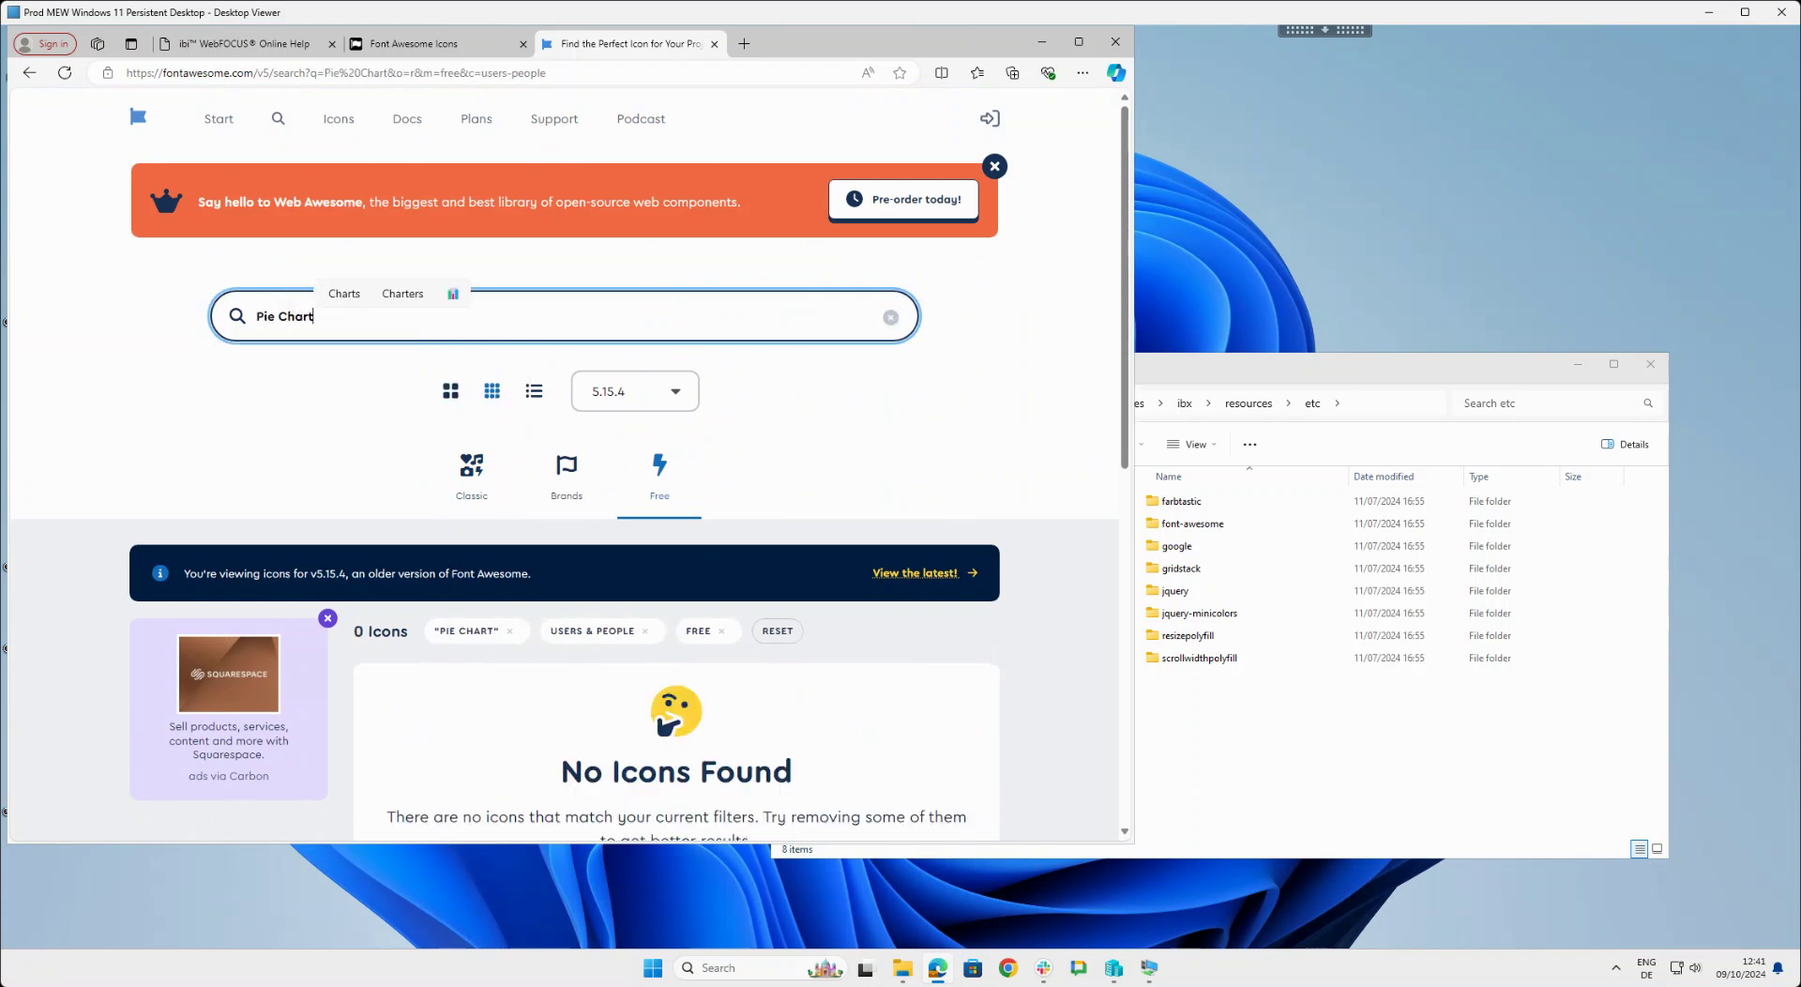
scroll(675, 572, down, 4)
scroll(676, 572, up, 3)
scroll(675, 811, down, 8)
scroll(675, 812, up, 7)
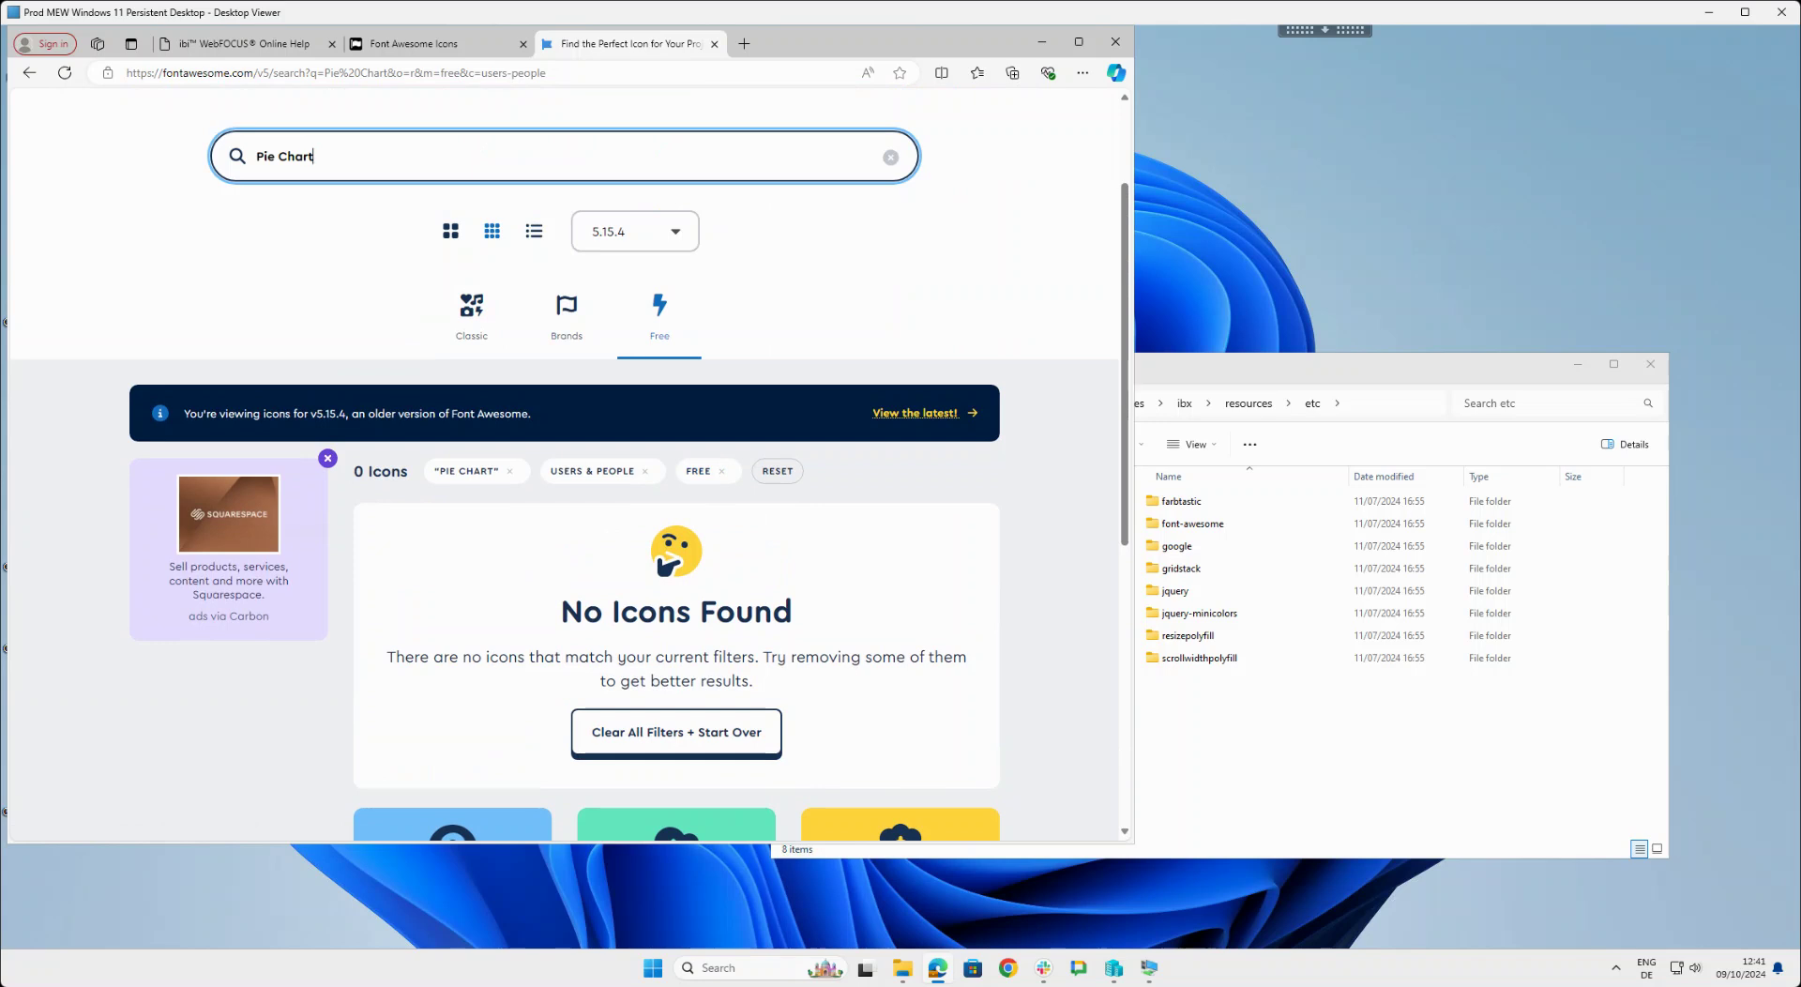
click(644, 471)
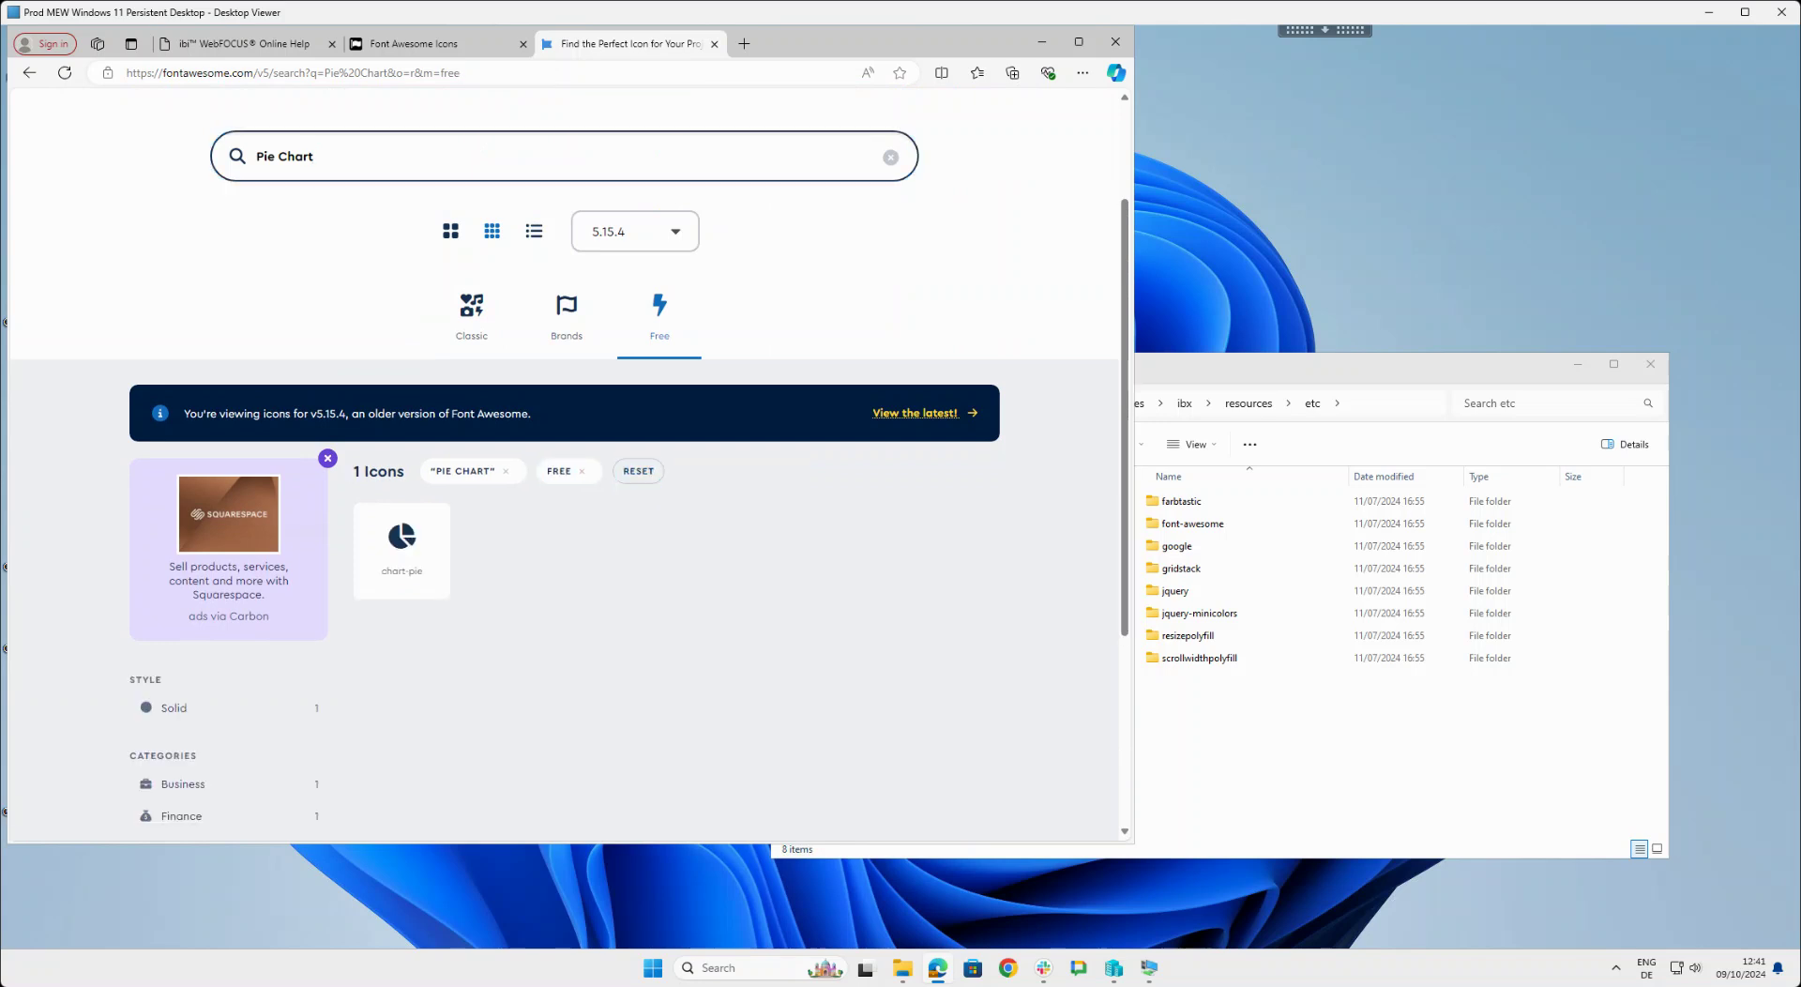
Open the chart-pie icon and copy the HTML code snippet of its Regular style.
click(401, 544)
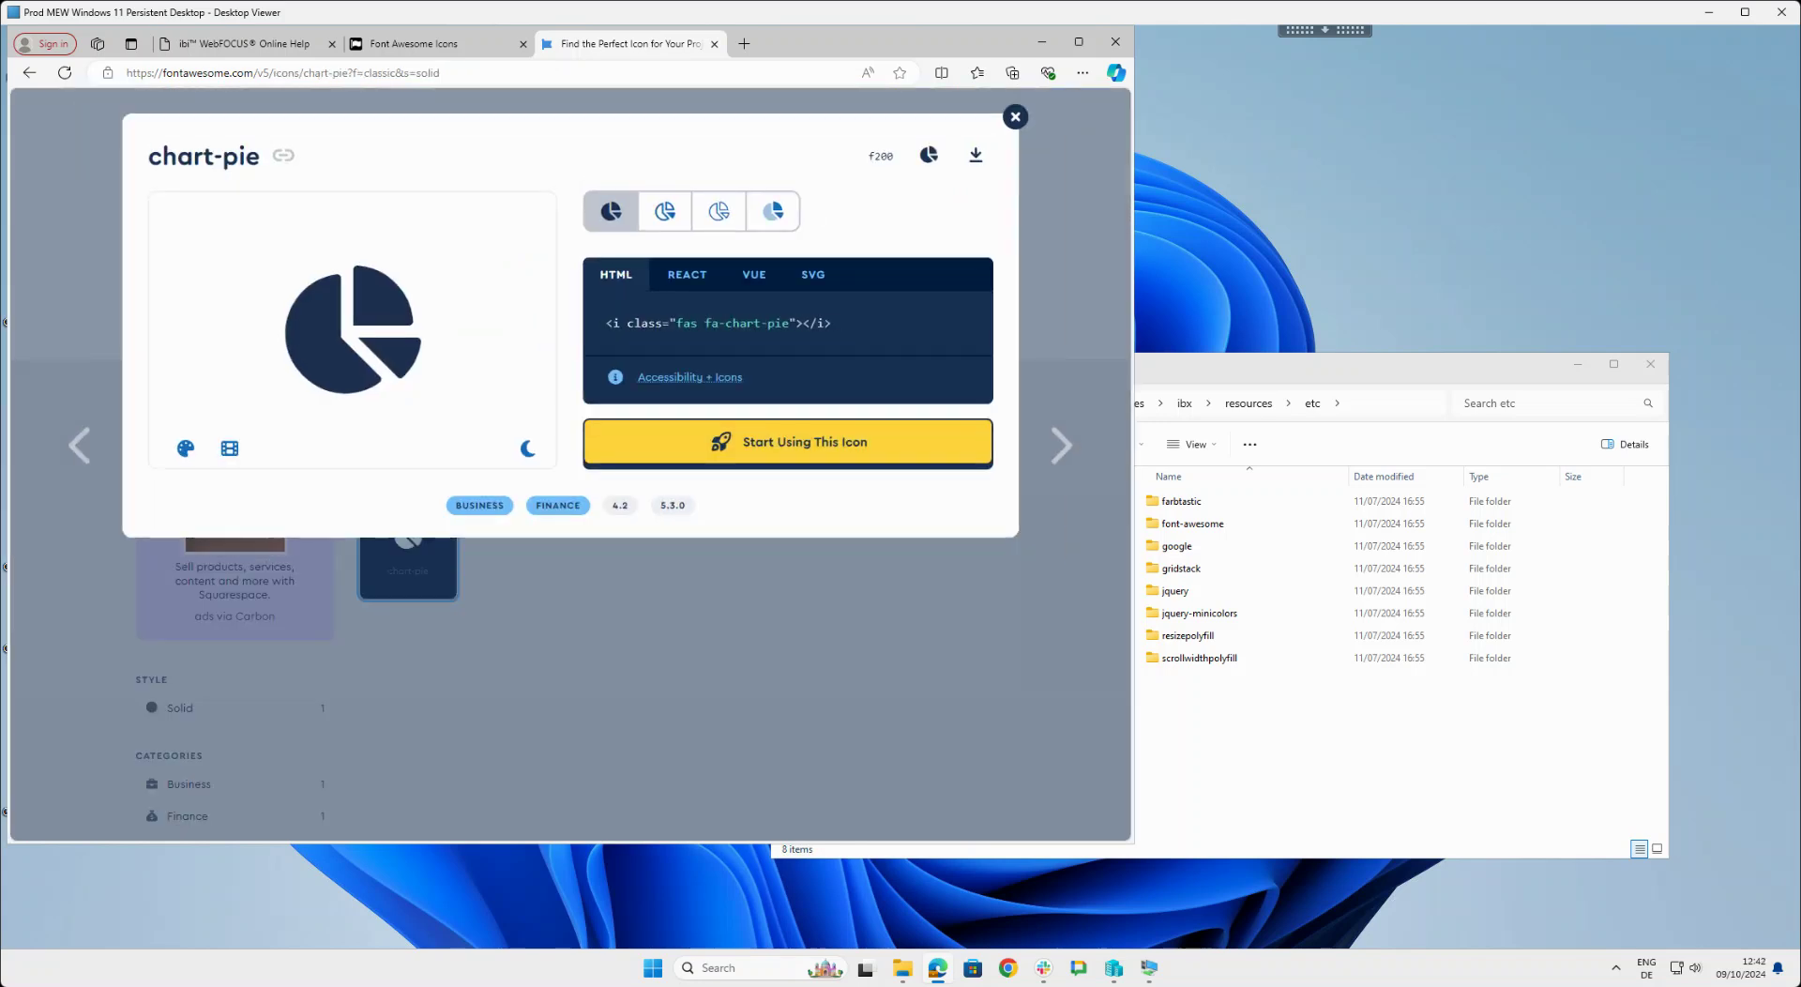
click(665, 211)
click(717, 322)
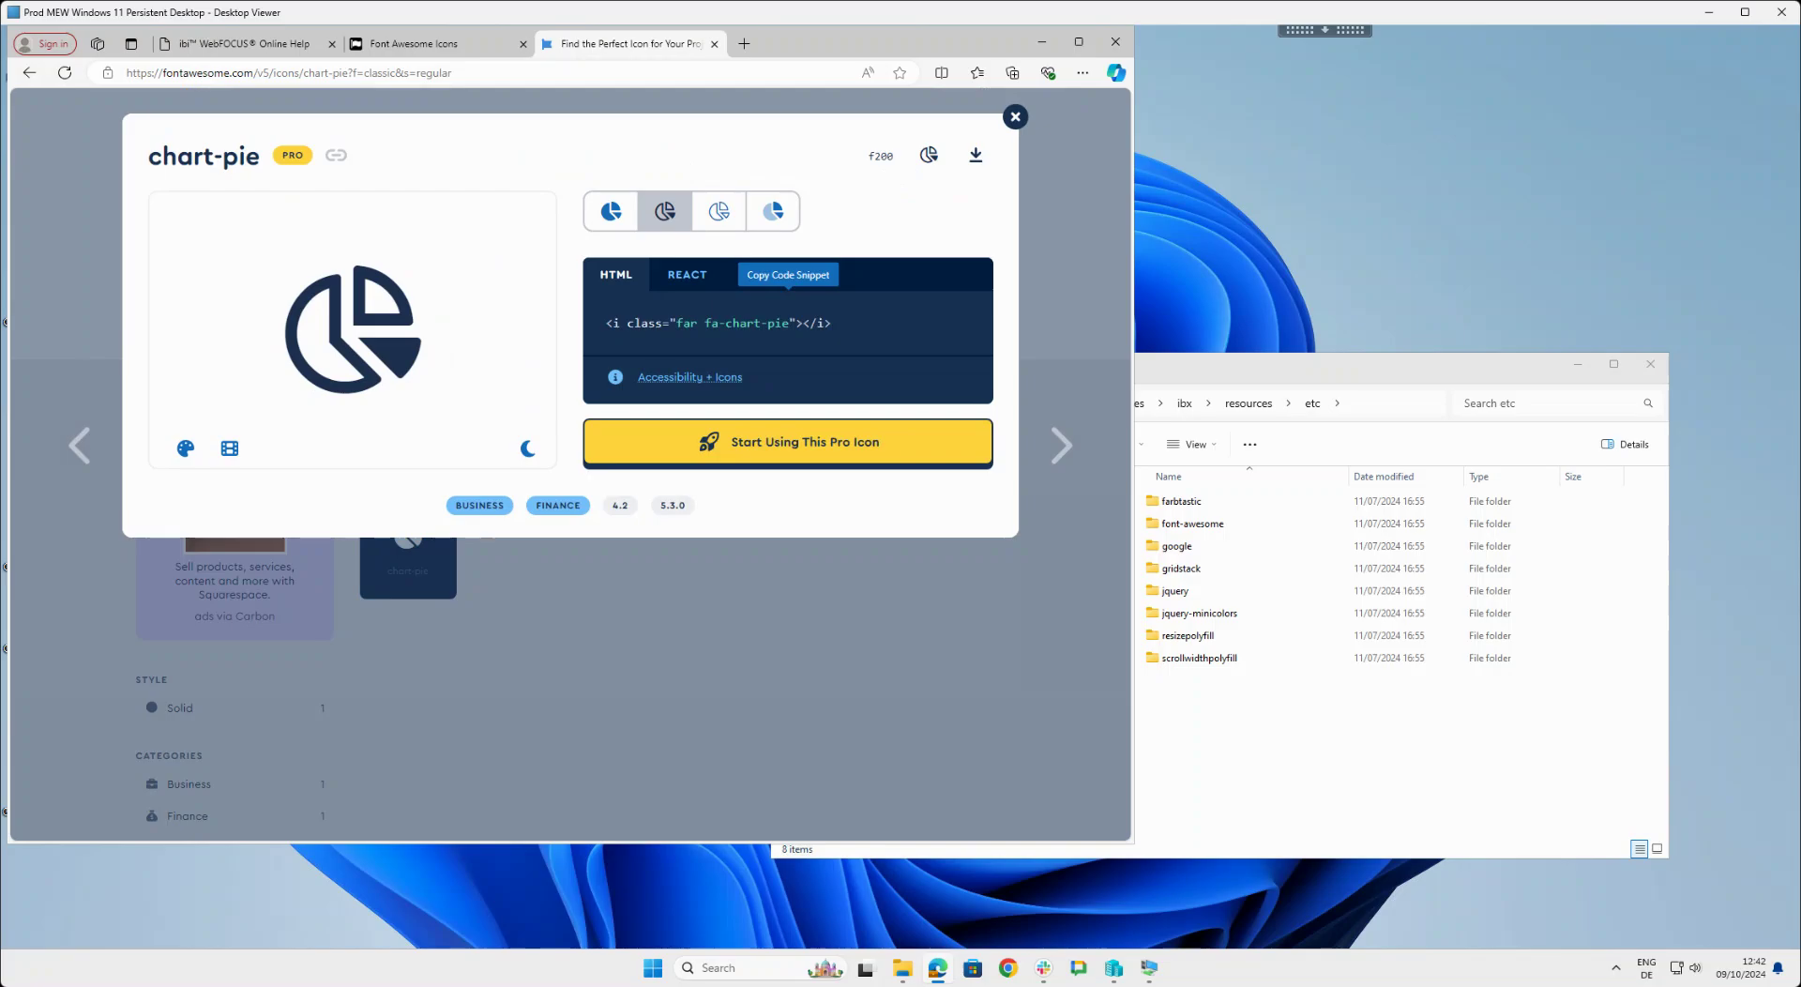
Switch to Notepad++ in the remote desktop, replace the text with the copied snippet, and copy its class far fa-chart-pie.
click(1149, 967)
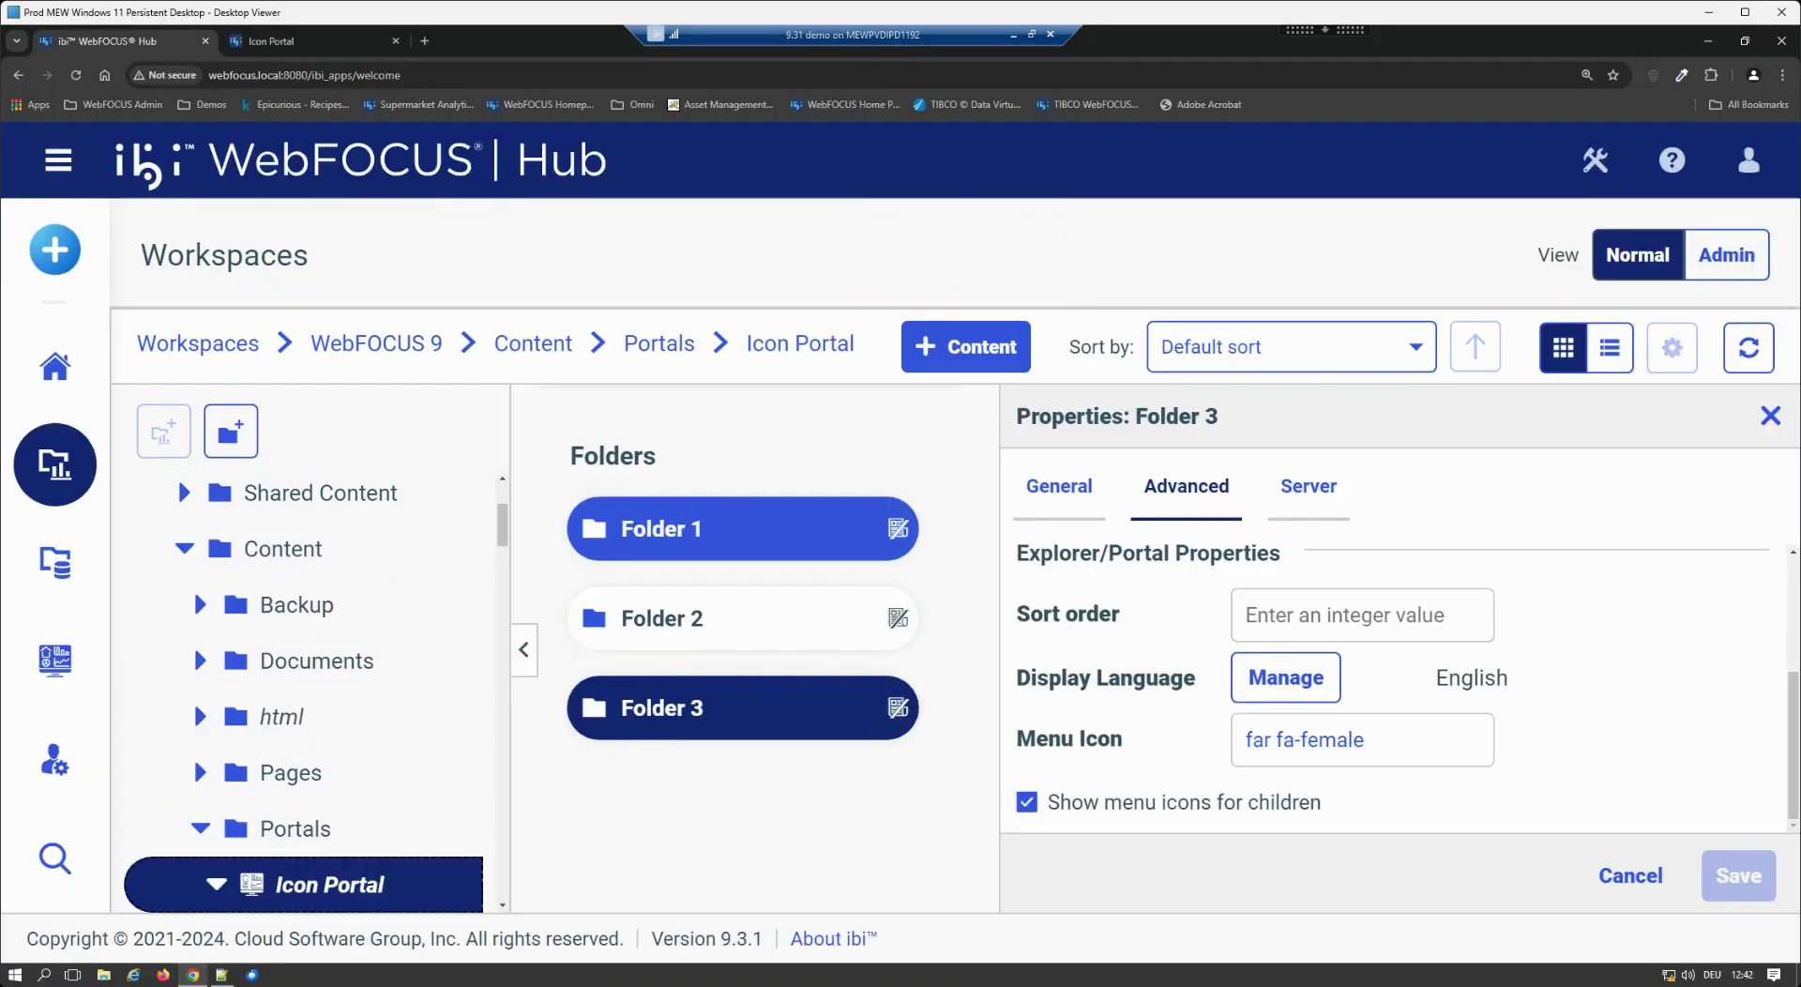
click(221, 975)
click(450, 110)
key(ctrl+a)
key(ctrl+v)
drag(297, 109, 428, 108)
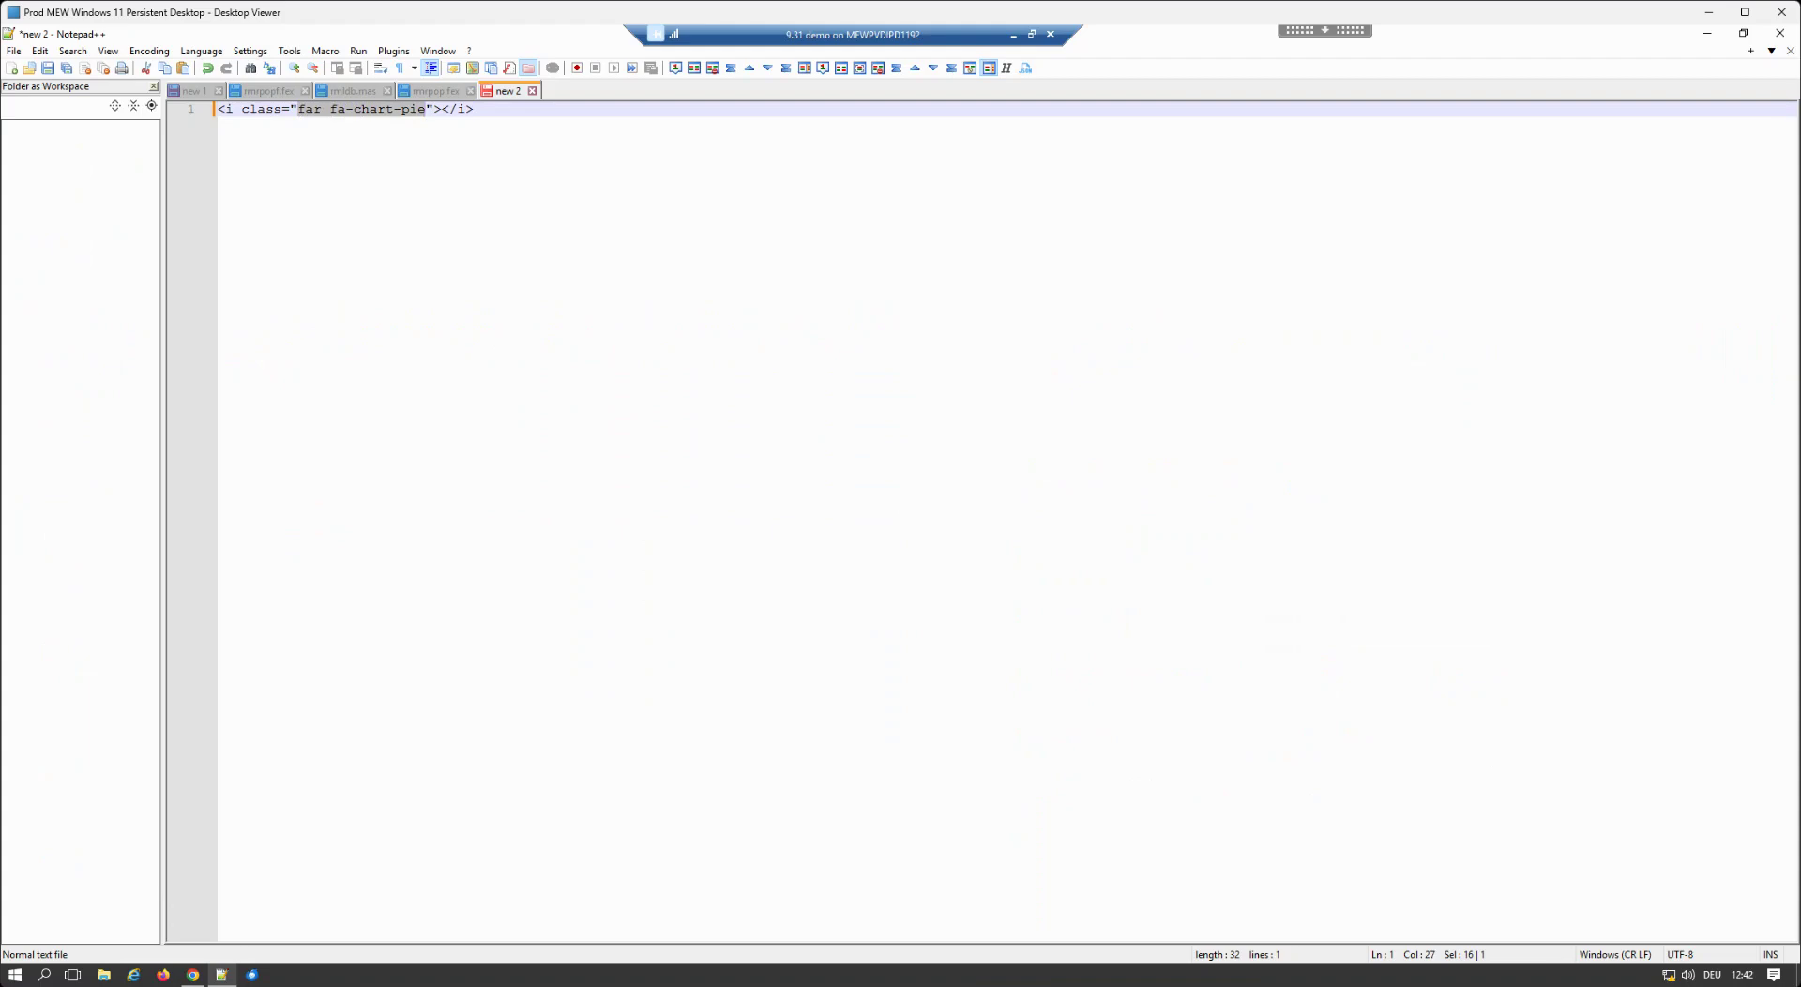
Return to the WebFOCUS Hub, set Folder 3's Menu Icon to far fa-chart-pie, and save the properties.
click(193, 976)
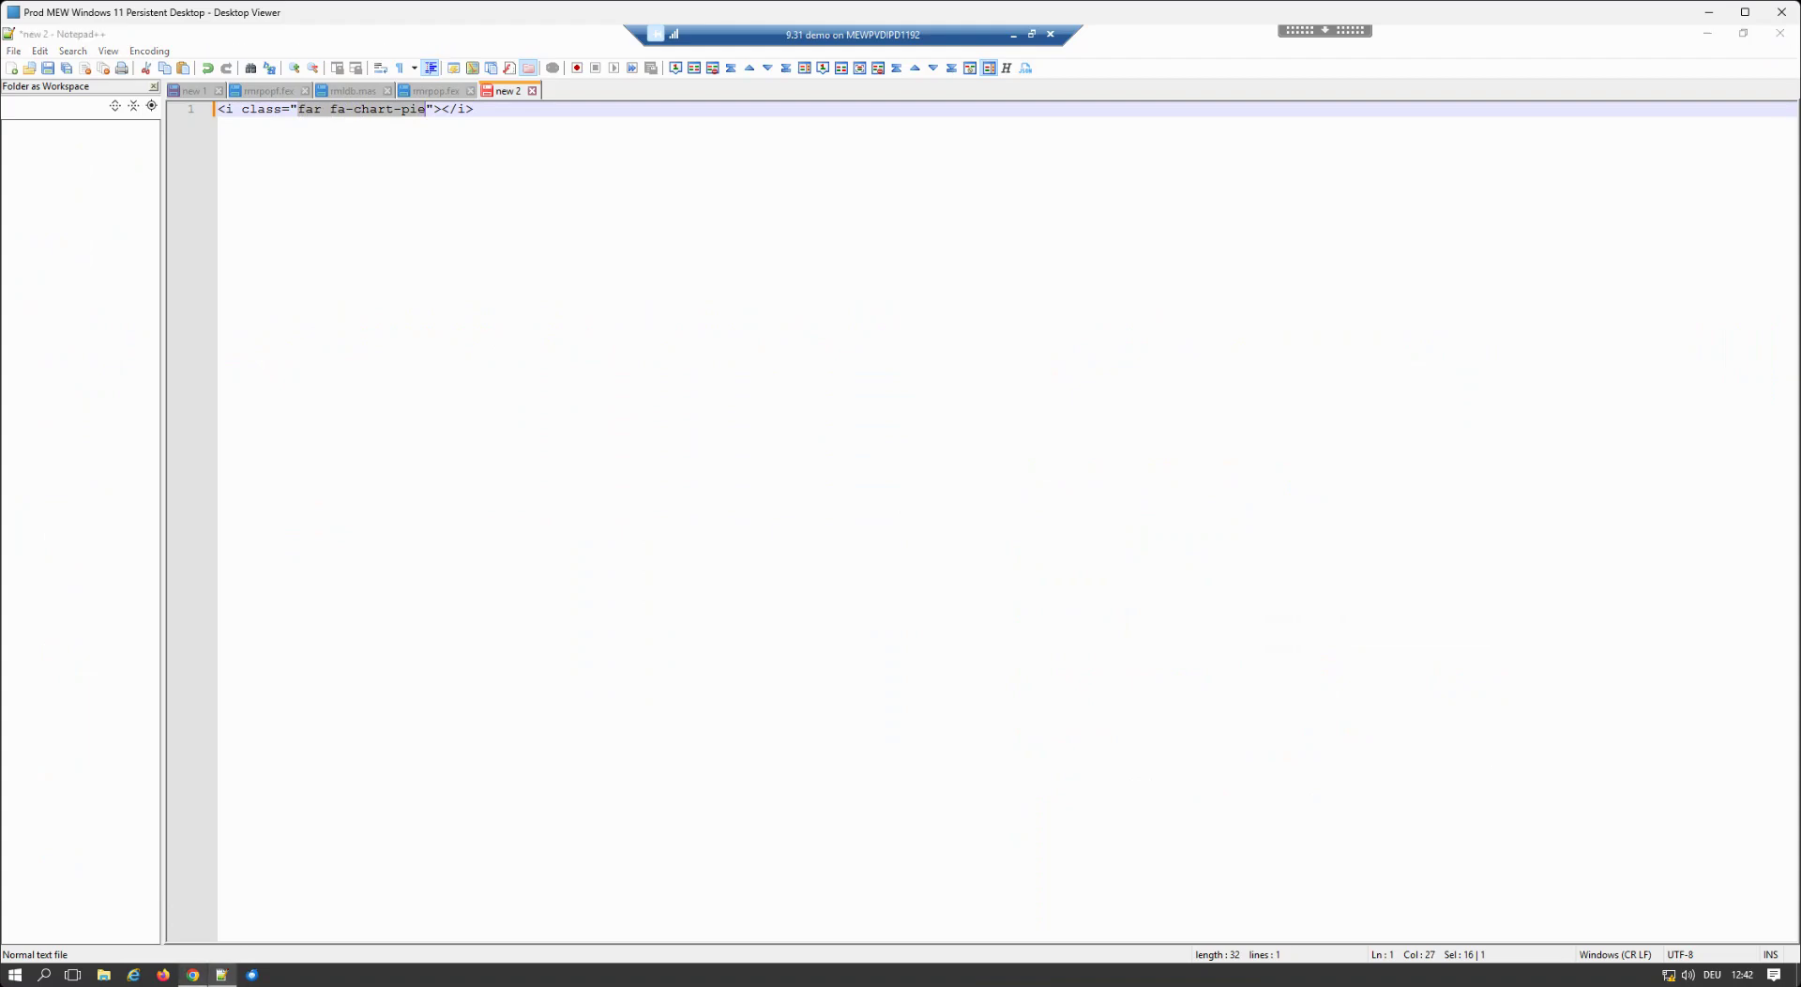
triple_click(1332, 740)
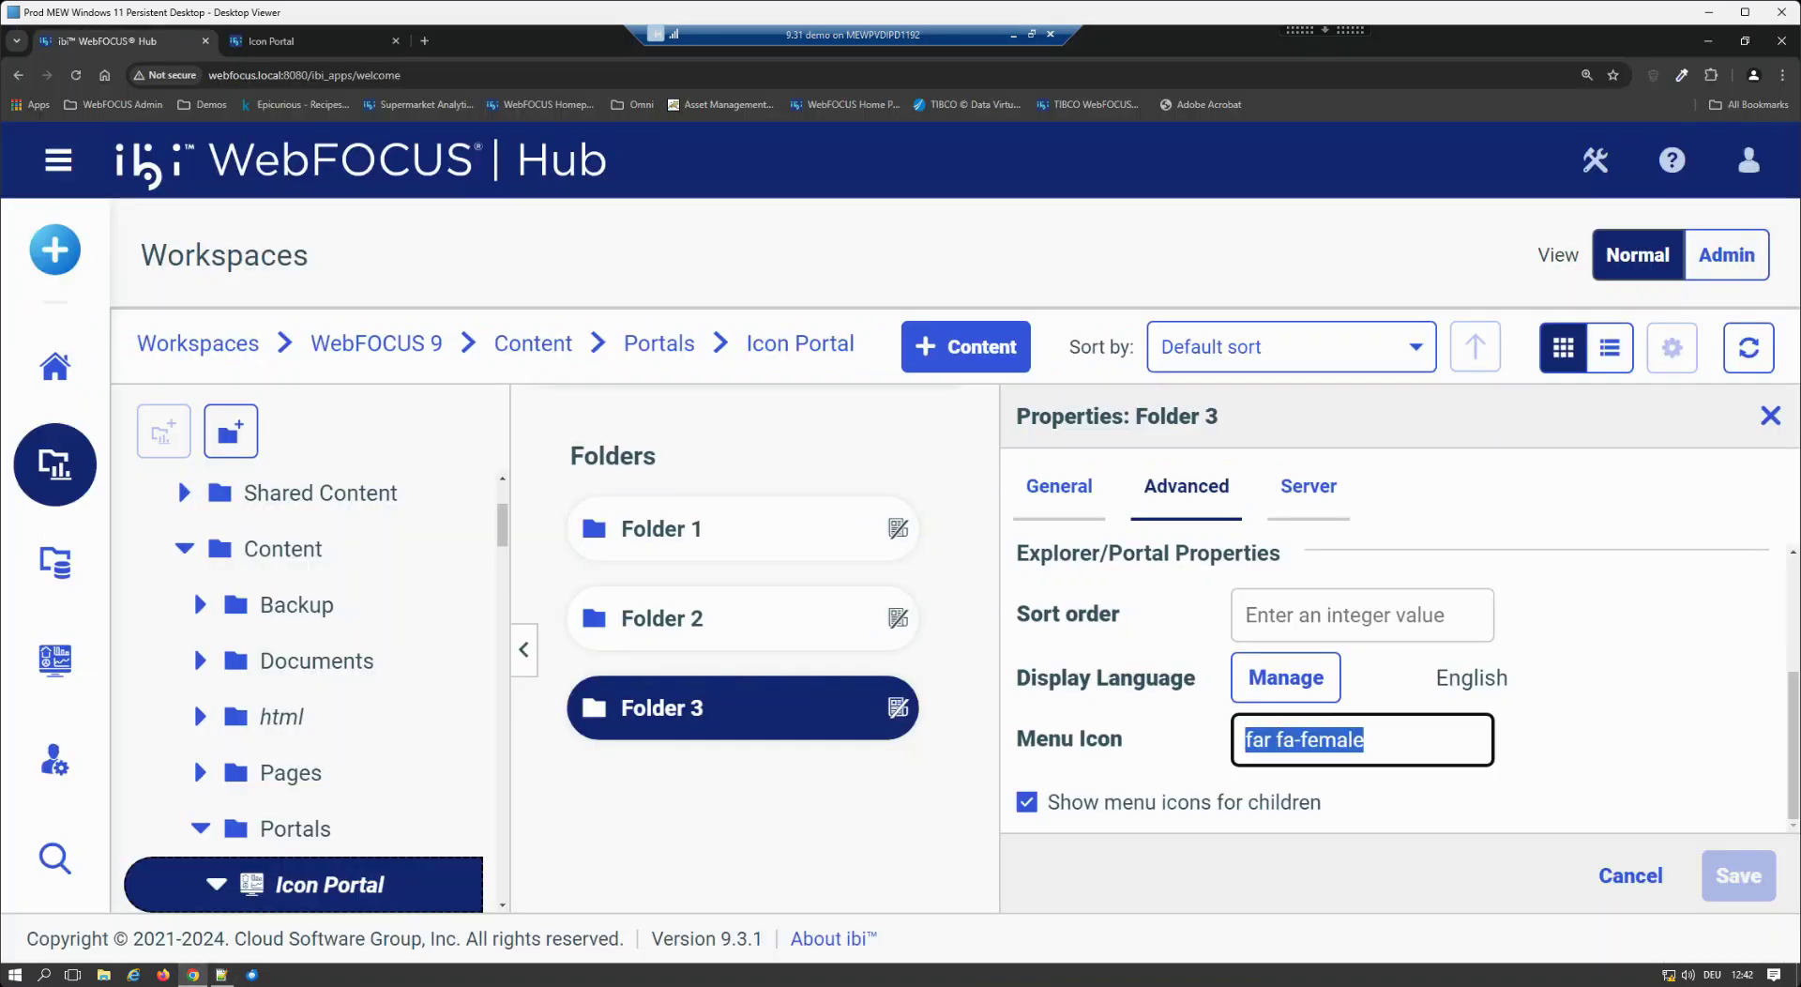
key(ctrl+v)
click(193, 645)
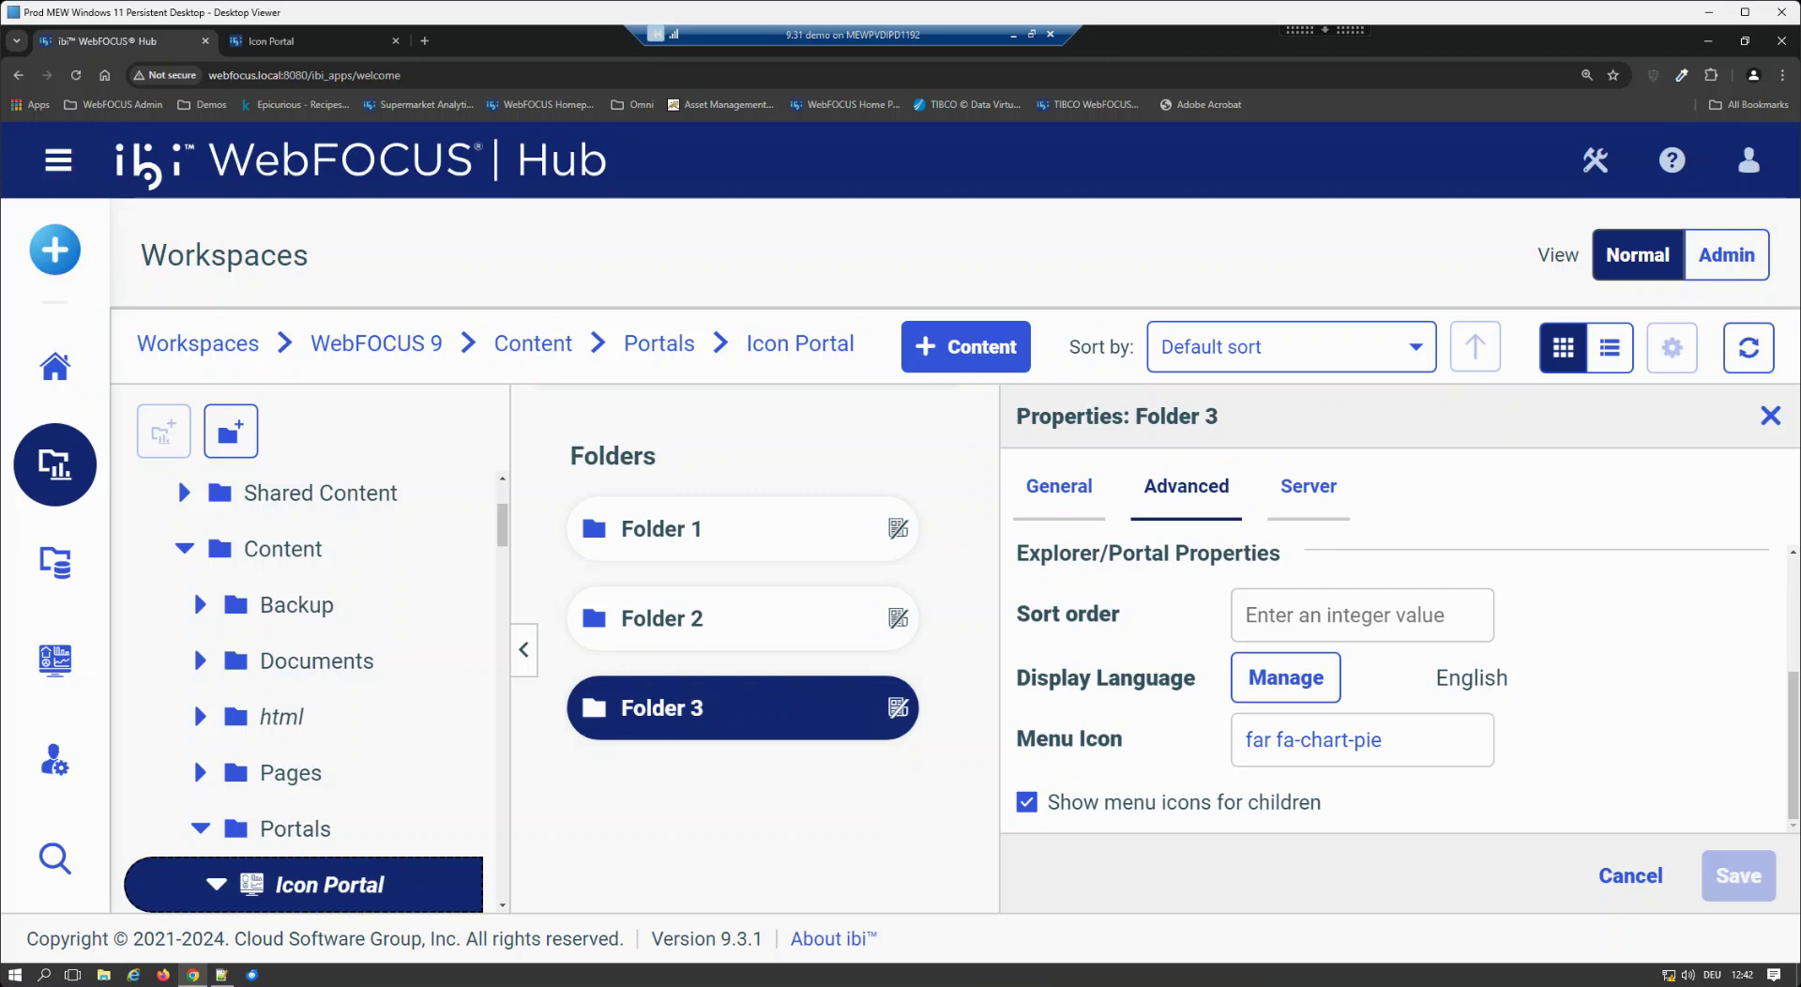
Reload the Icon Portal page to check Folder 3's pie chart icon.
click(281, 40)
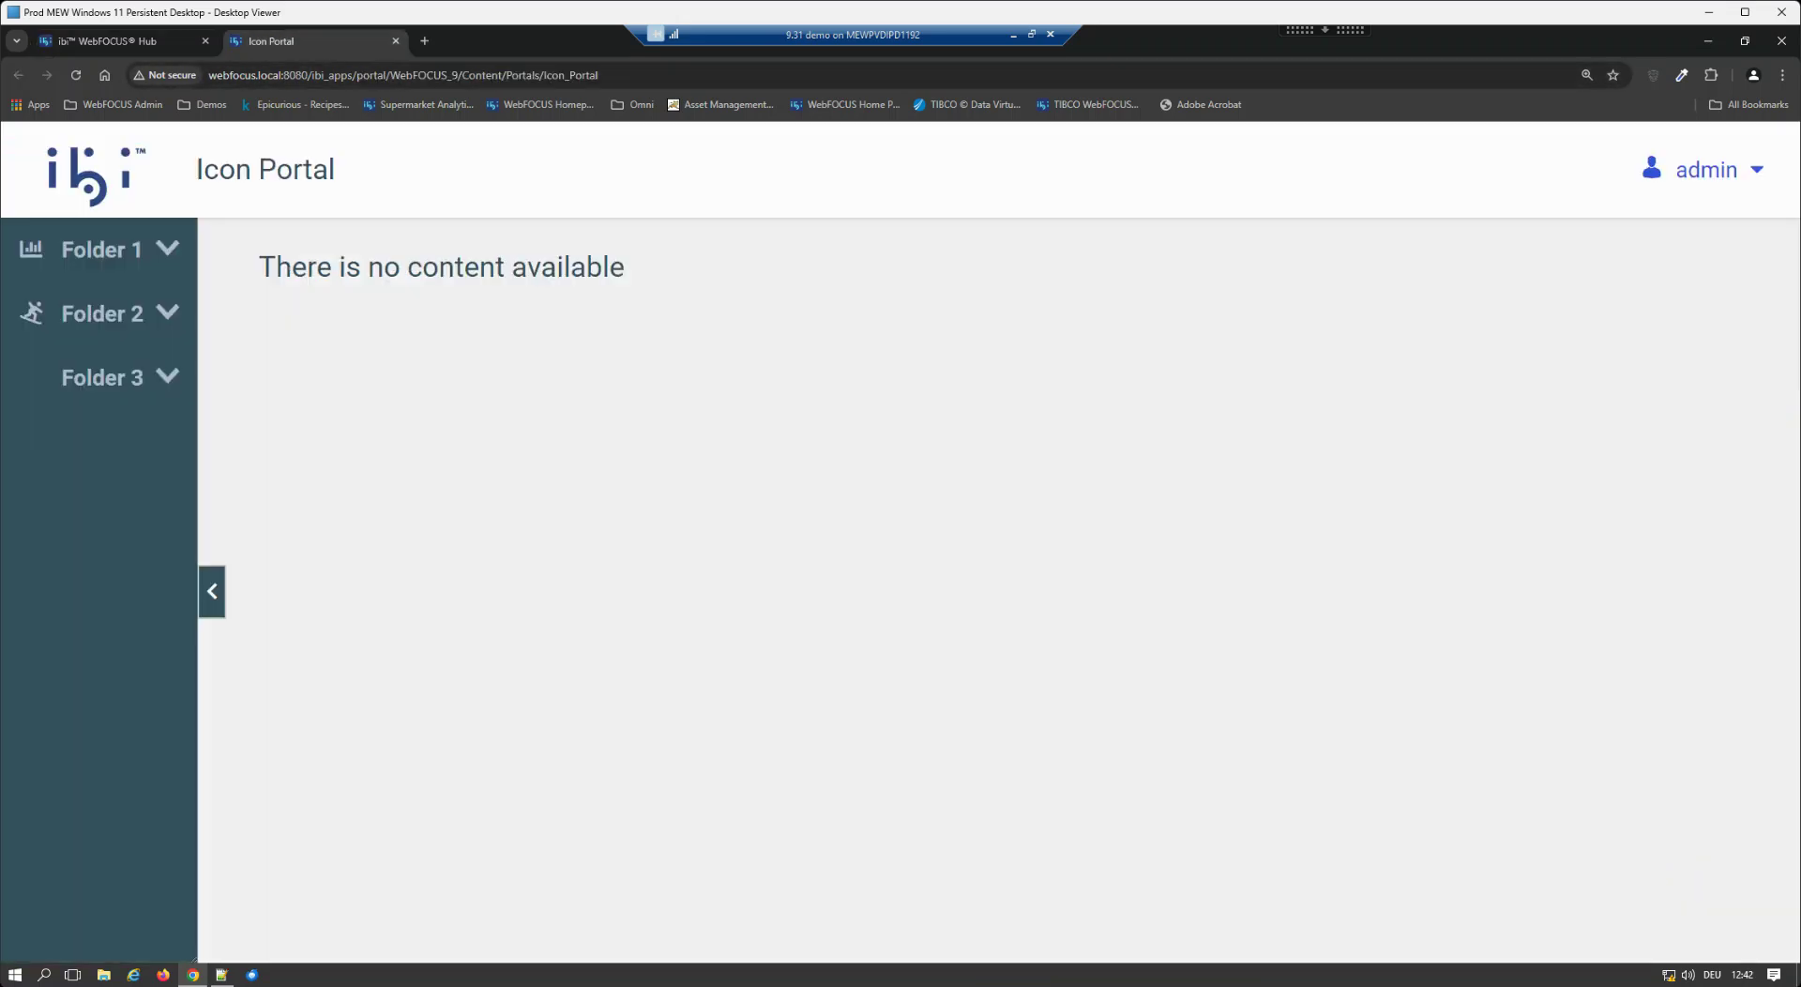
key(F5)
key(F5)
Change Folder 3's Menu Icon to fas fa-chart-pie, save it, and reload the Icon Portal page to check the icon.
key(ctrl+1)
click(1362, 739)
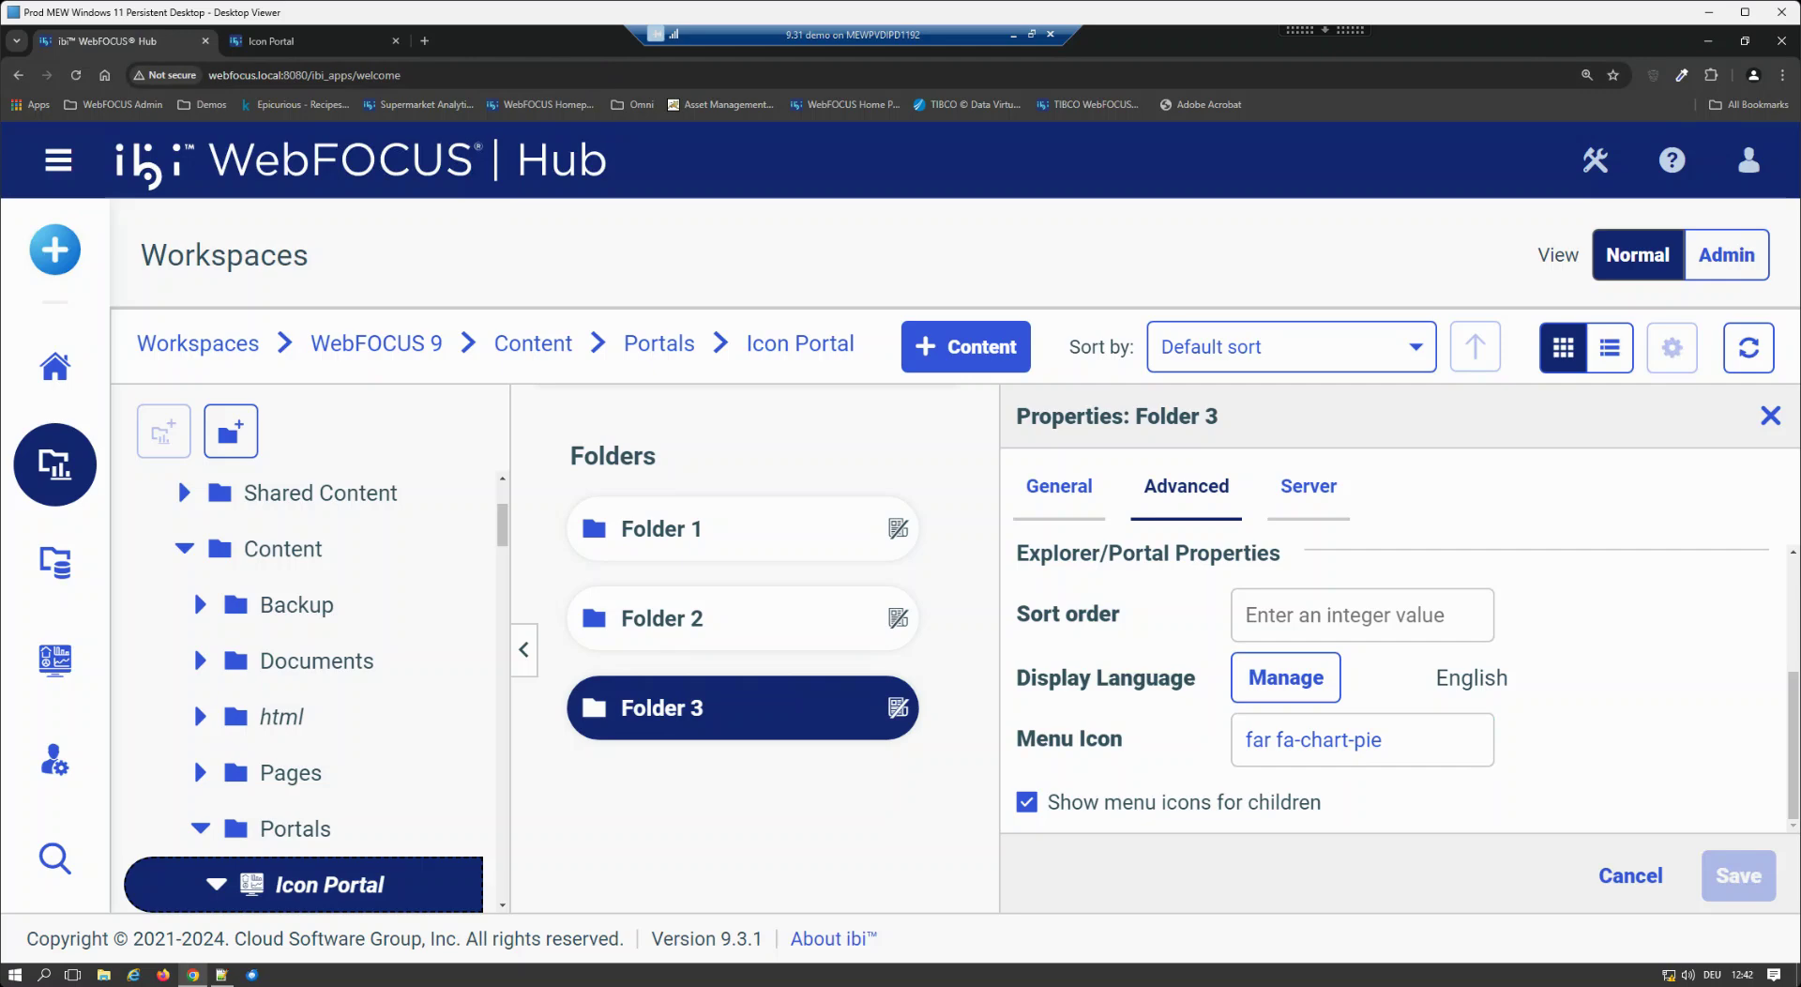
click(740, 618)
click(741, 707)
click(1266, 740)
text(s)
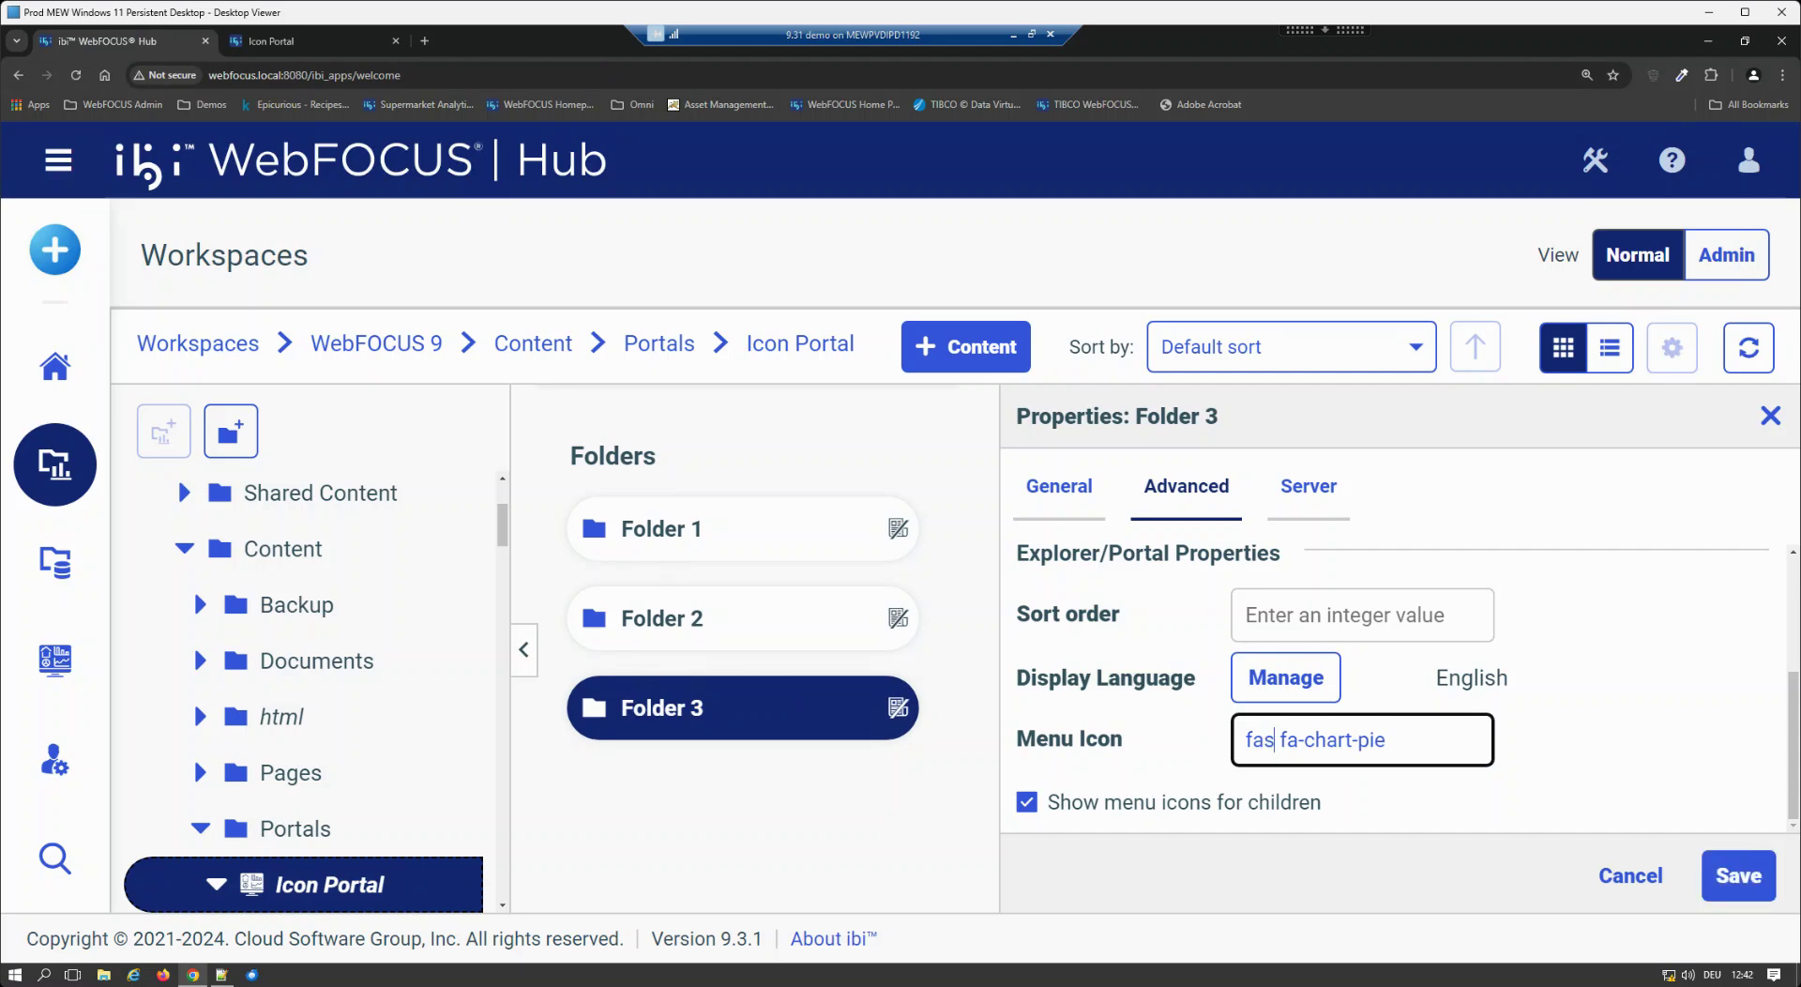
click(1738, 876)
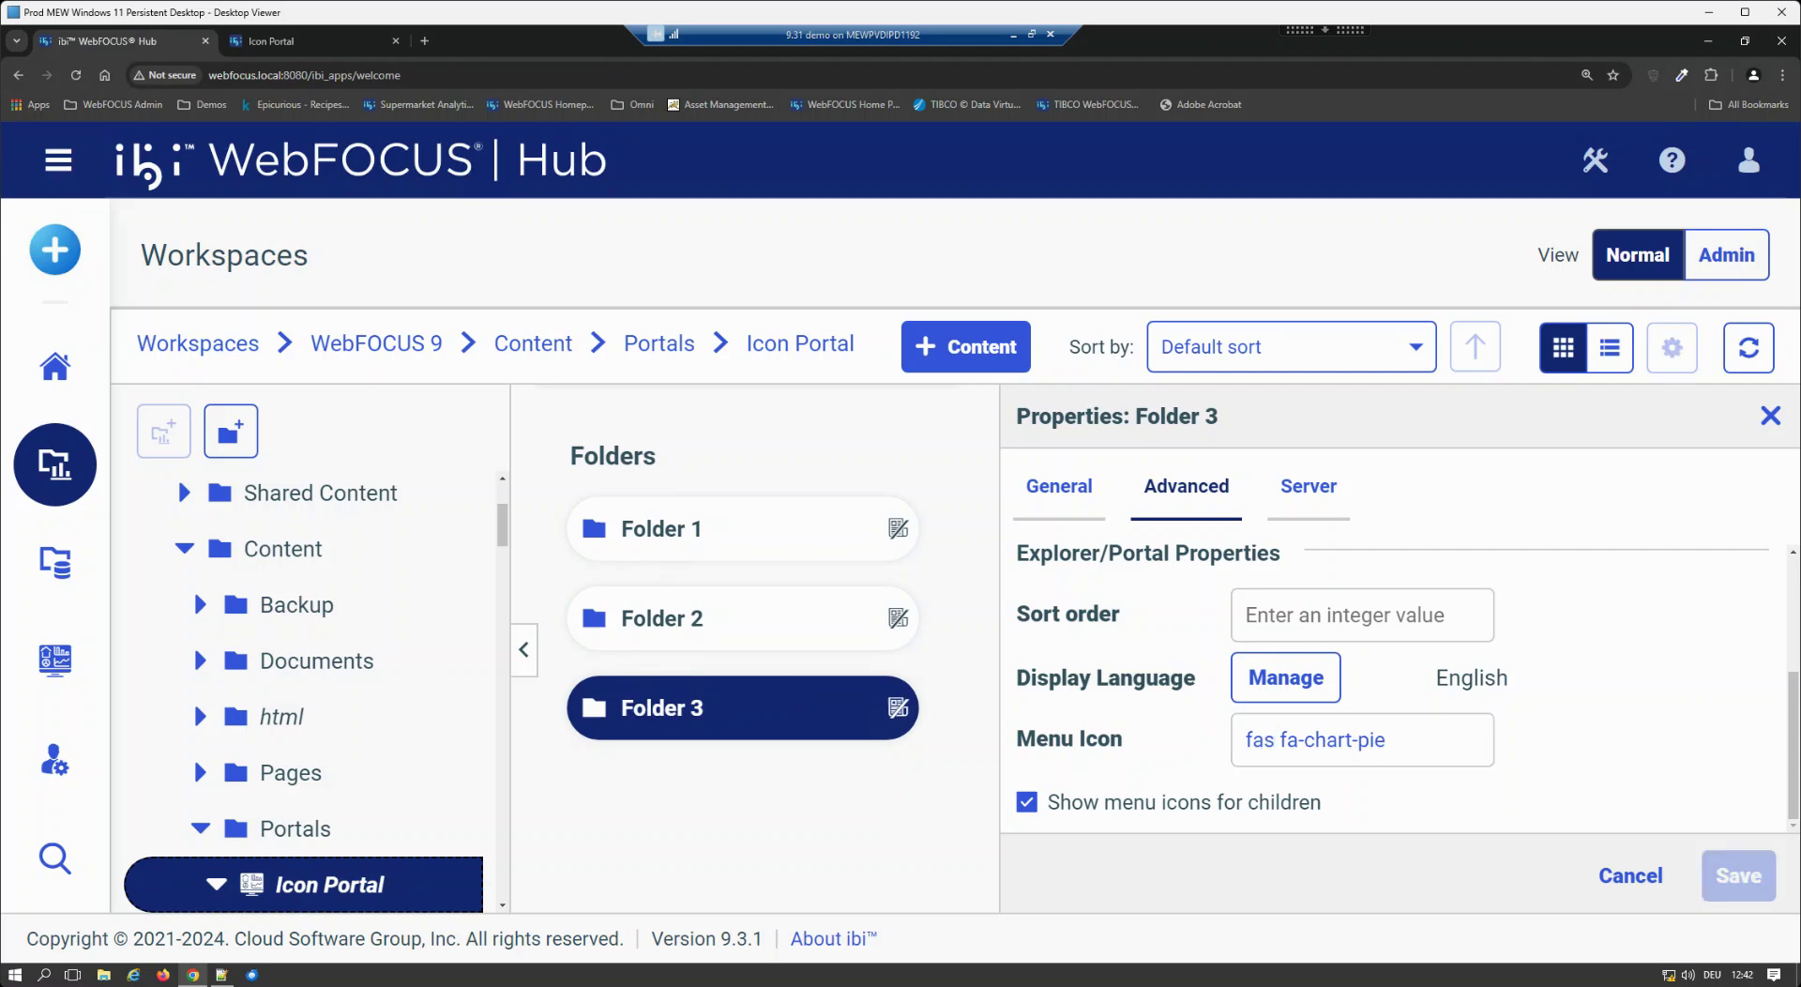
key(ctrl+Tab)
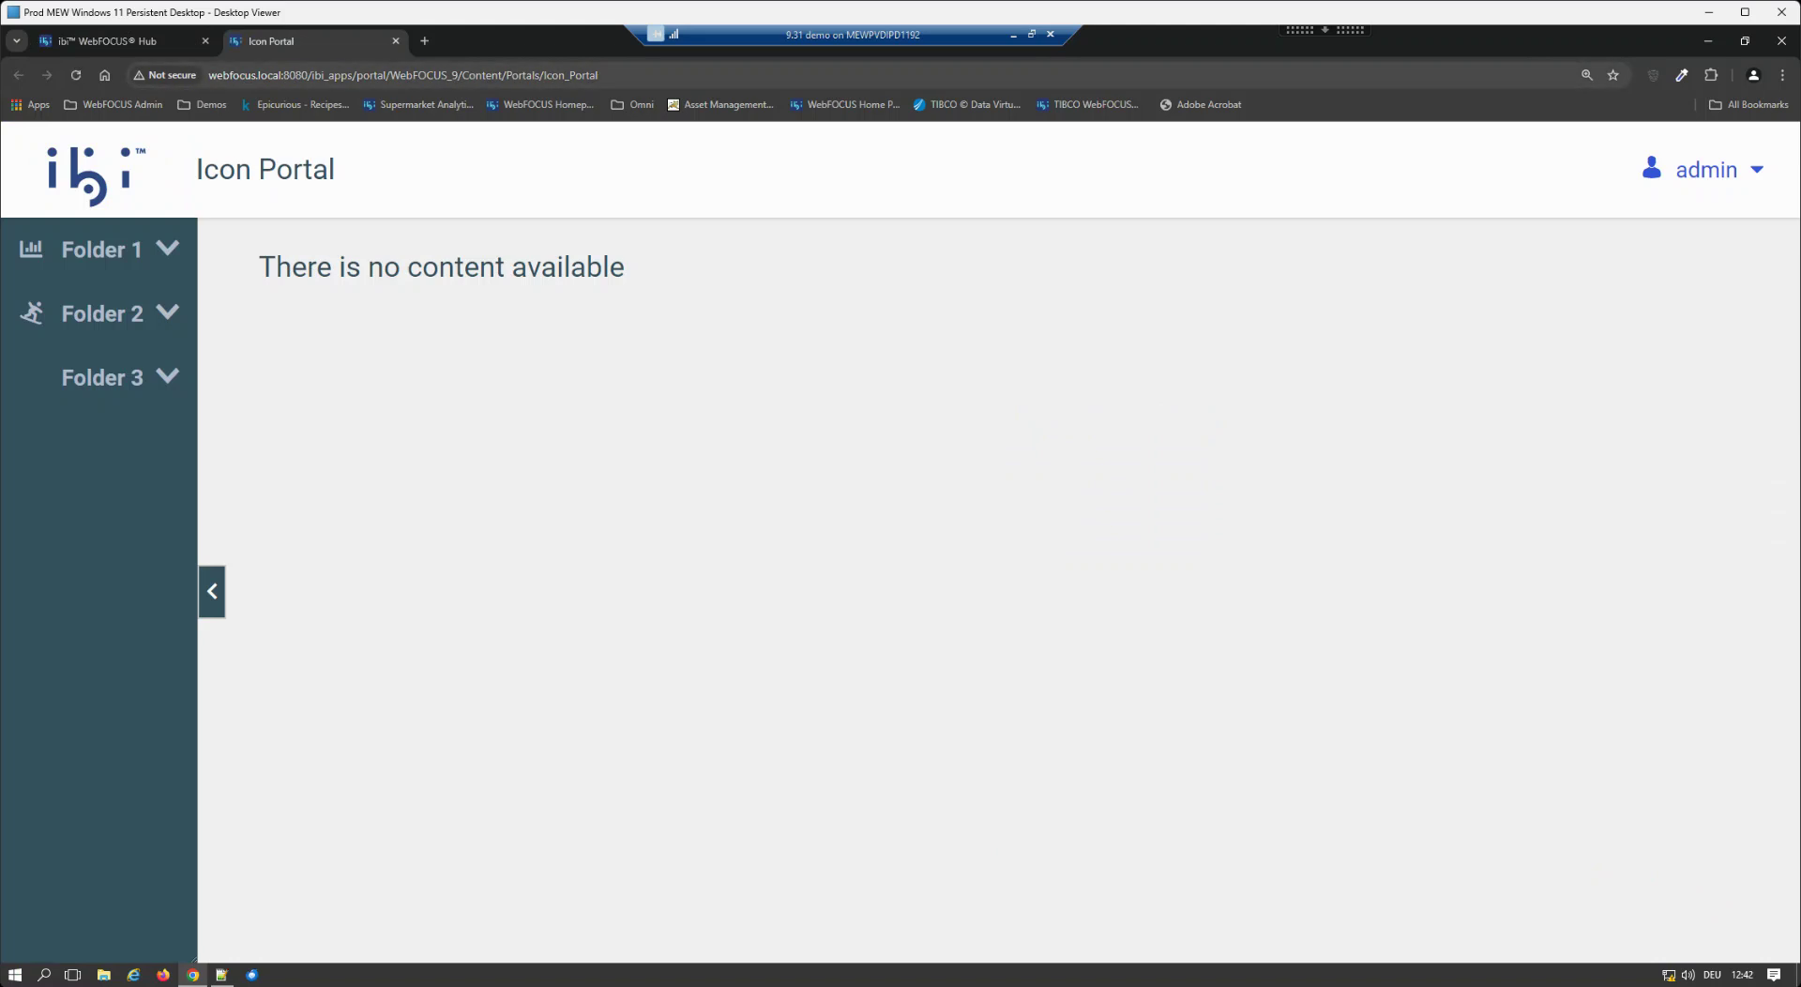
key(F5)
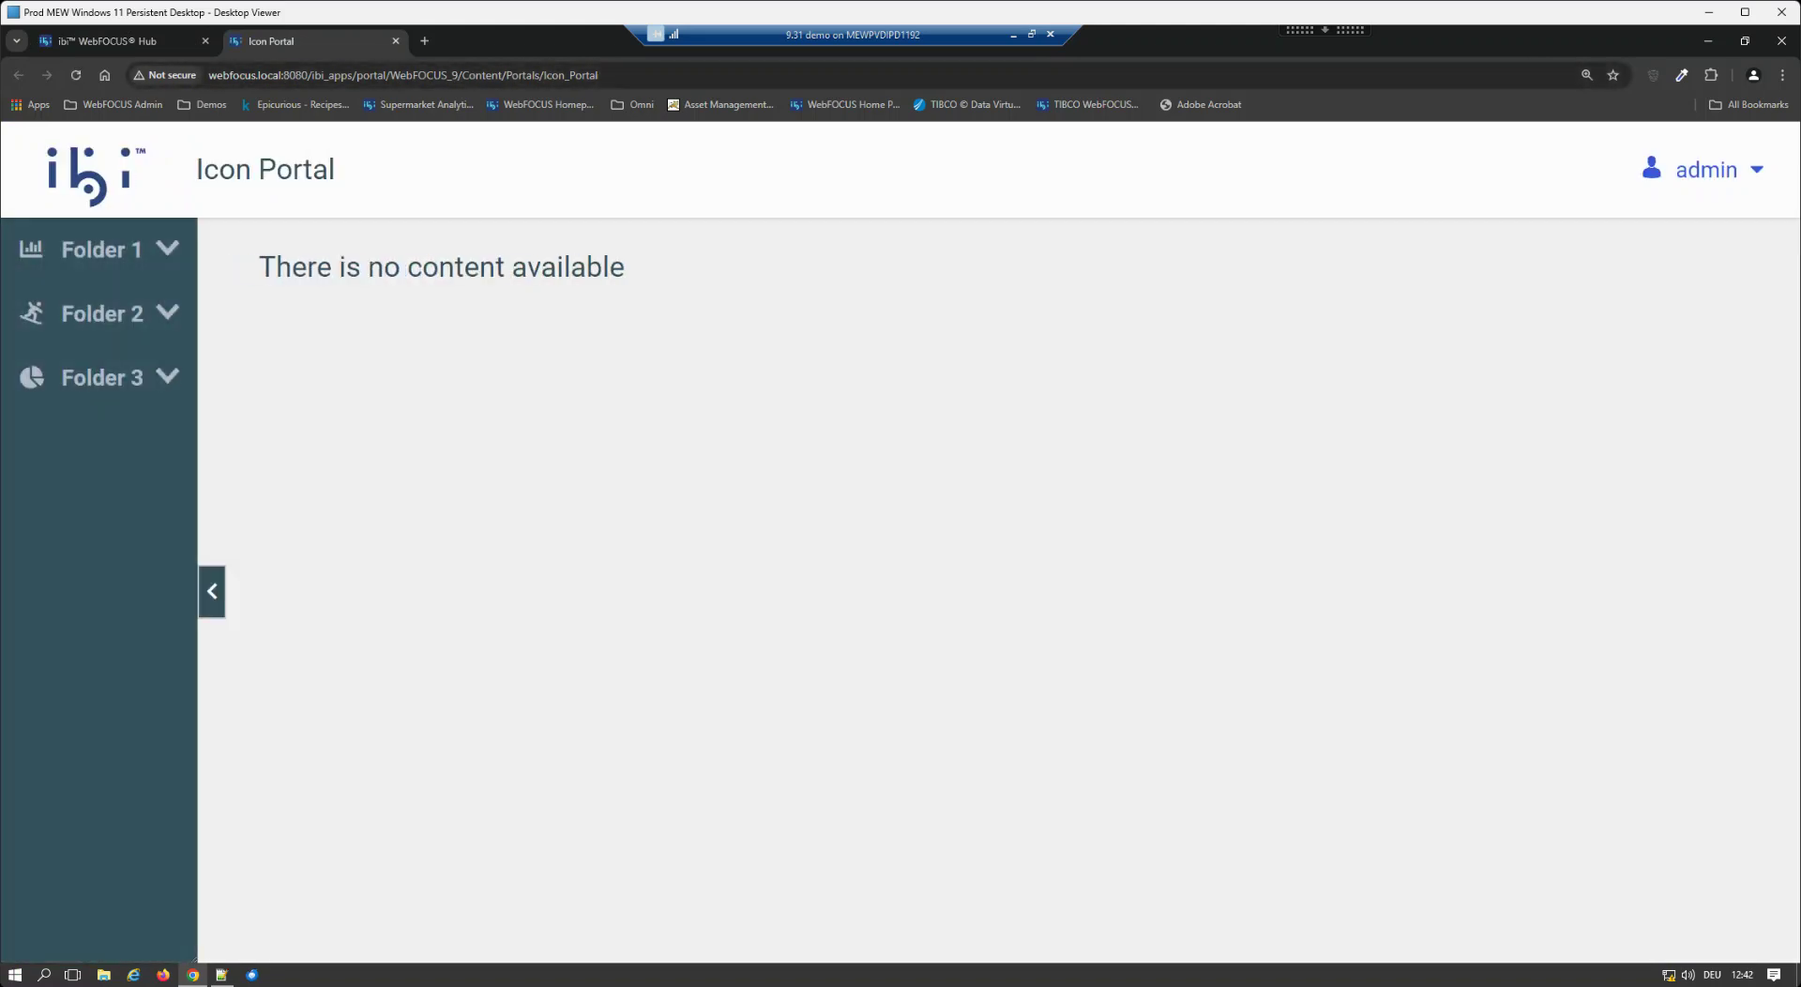